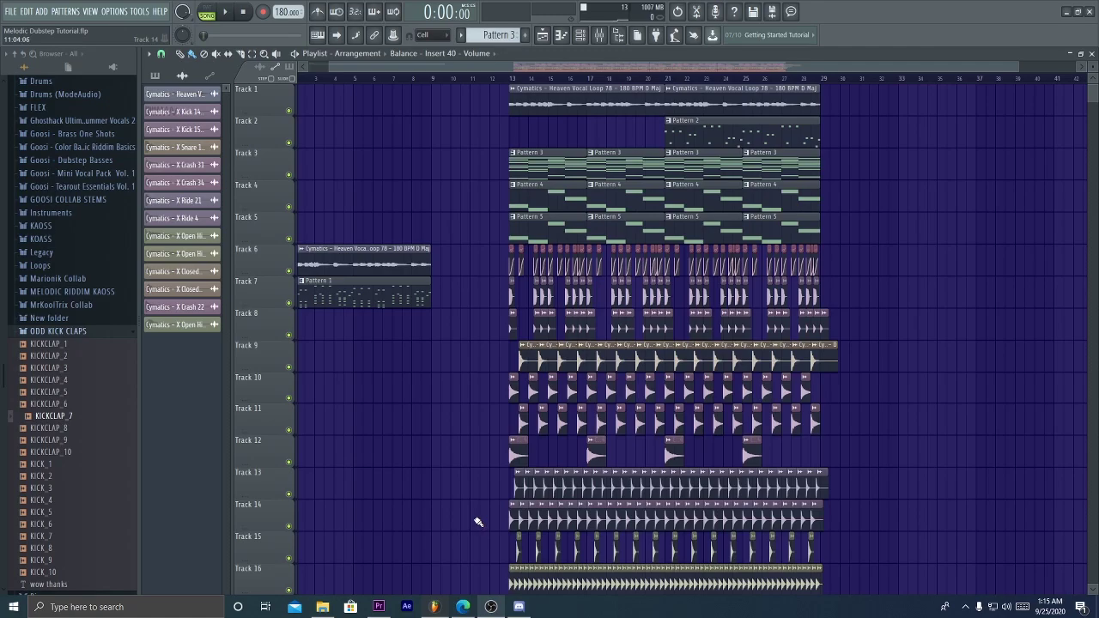
Look over the finished arrangement's tracks in the playlist
scroll(502, 465, down, 5)
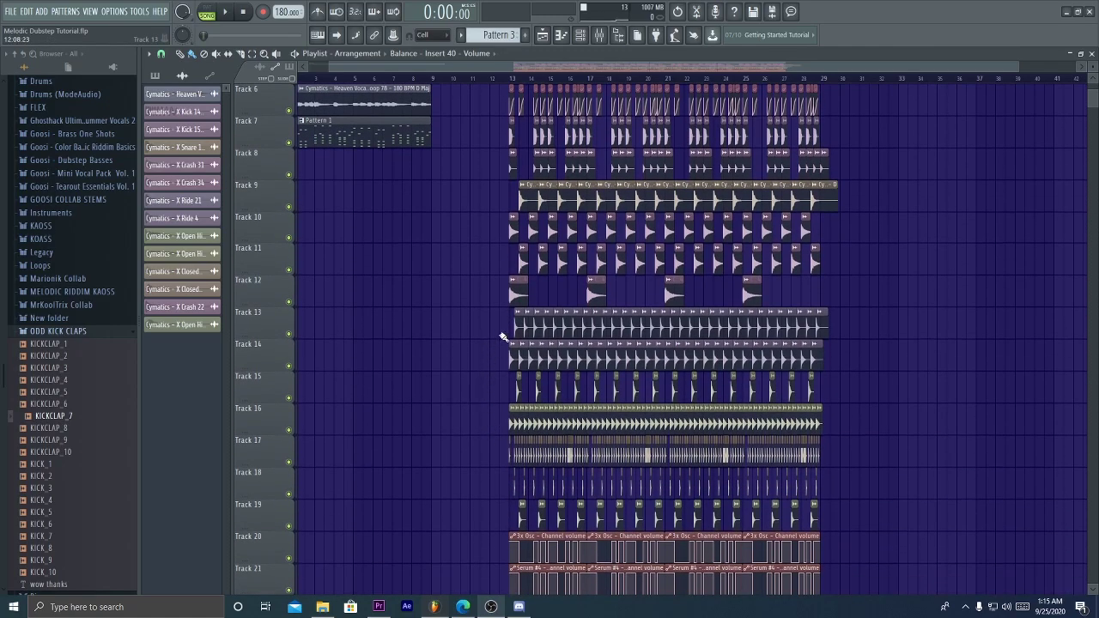
scroll(503, 336, up, 5)
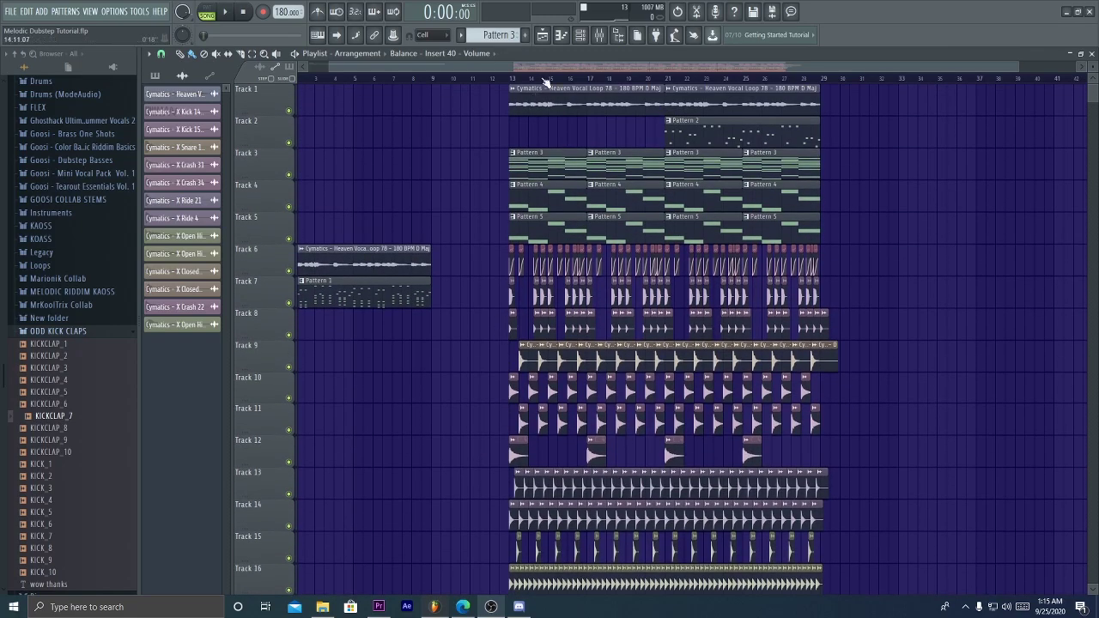
scroll(542, 79, up, 3)
drag(553, 71, 586, 72)
scroll(584, 81, down, 3)
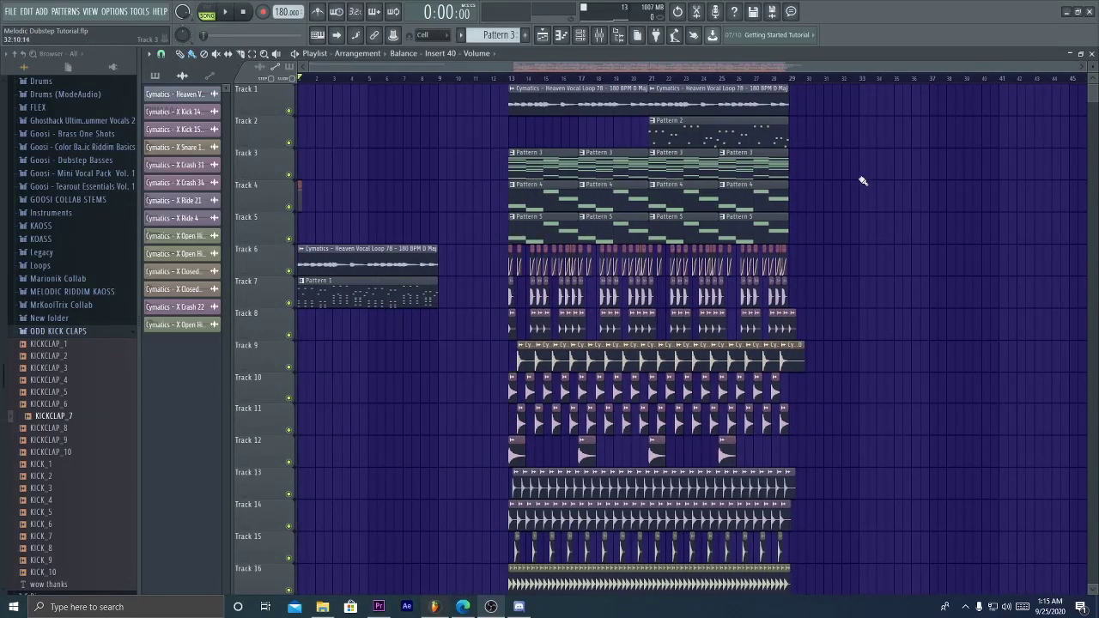
scroll(871, 179, down, 3)
scroll(872, 179, up, 3)
Play the arrangement from bar 13 and look over all its tracks down to Track 24
click(513, 78)
drag(517, 70, 550, 70)
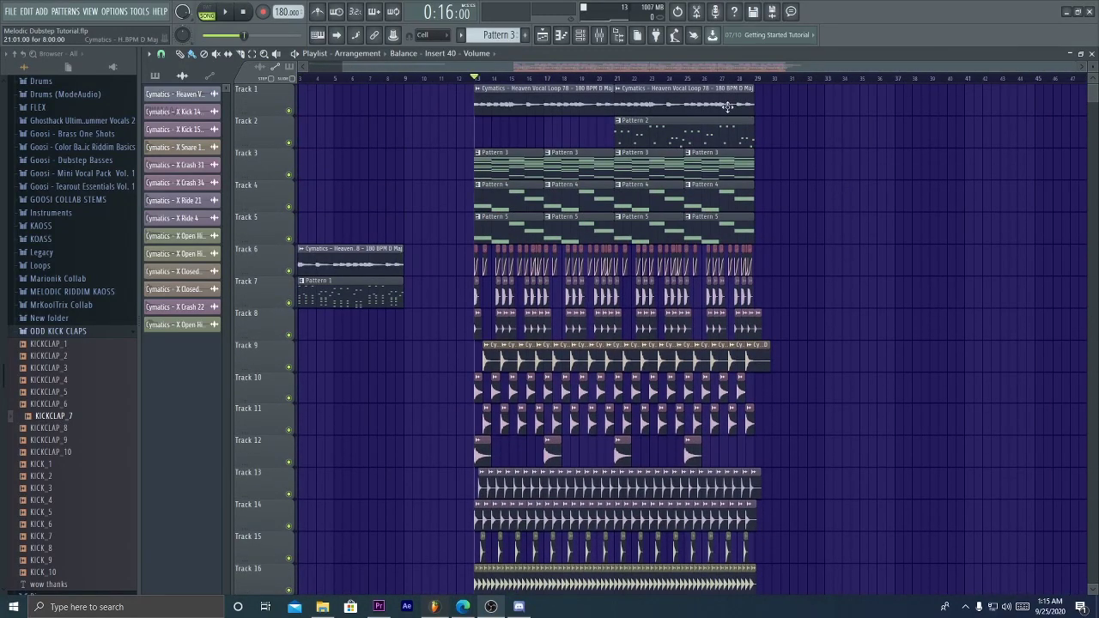
key(space)
scroll(843, 157, down, 4)
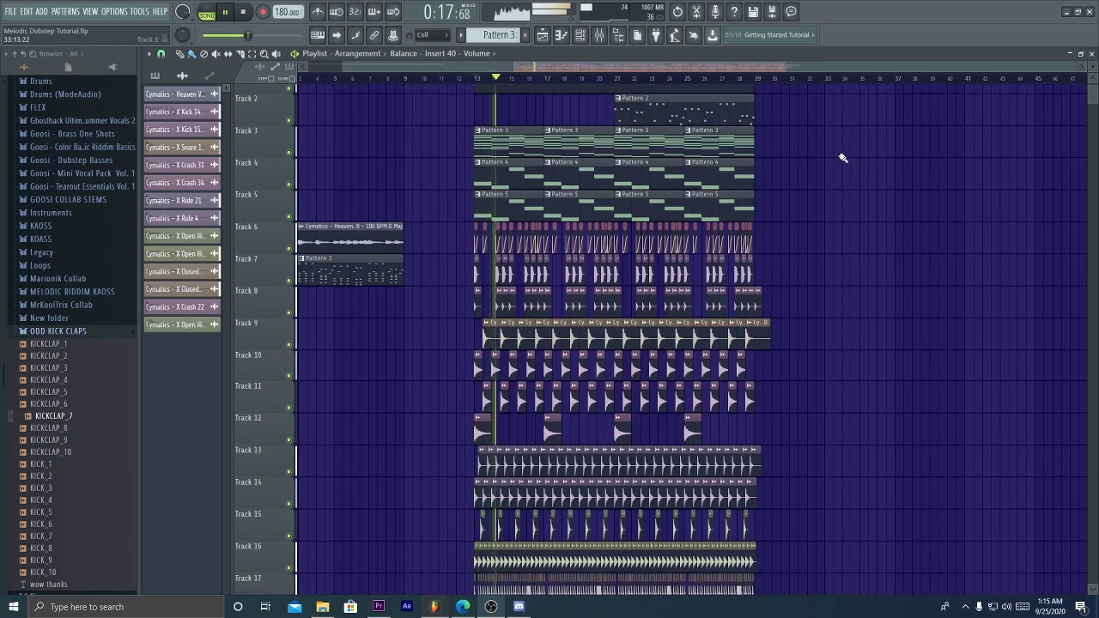
scroll(845, 156, down, 6)
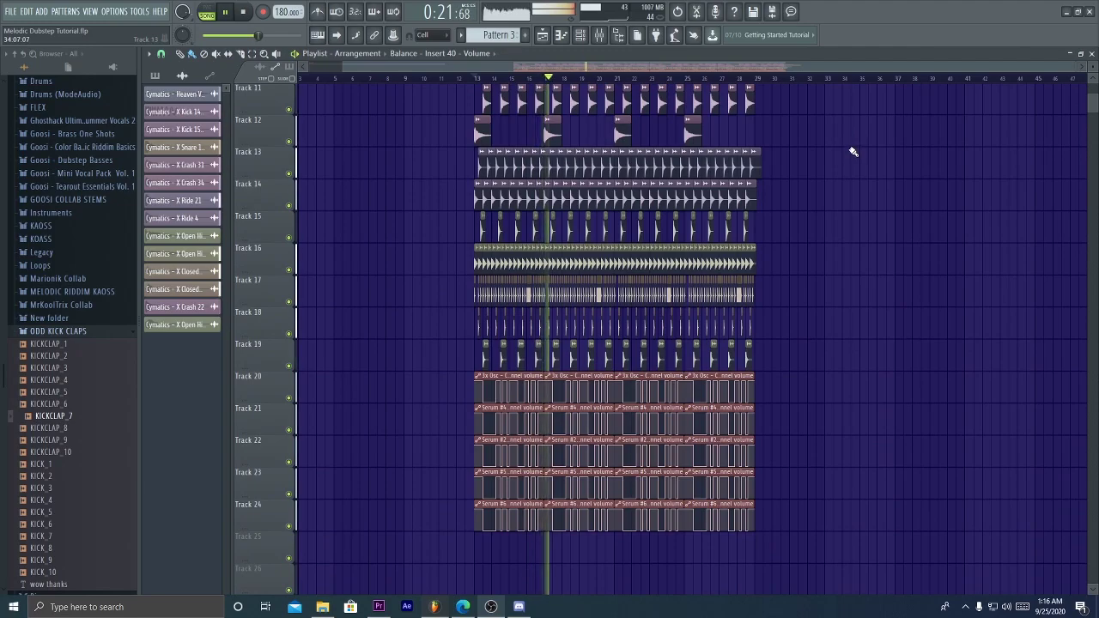
scroll(853, 153, up, 10)
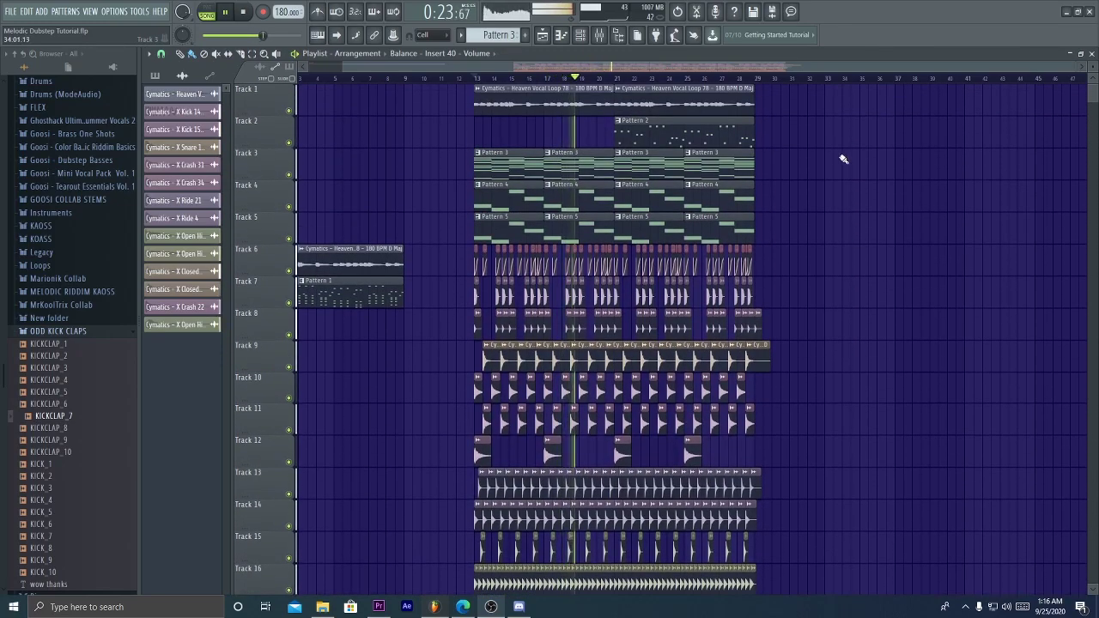
Open the mixer during playback and inspect the effects and routing of the 3x Osc track and Insert 19
click(607, 34)
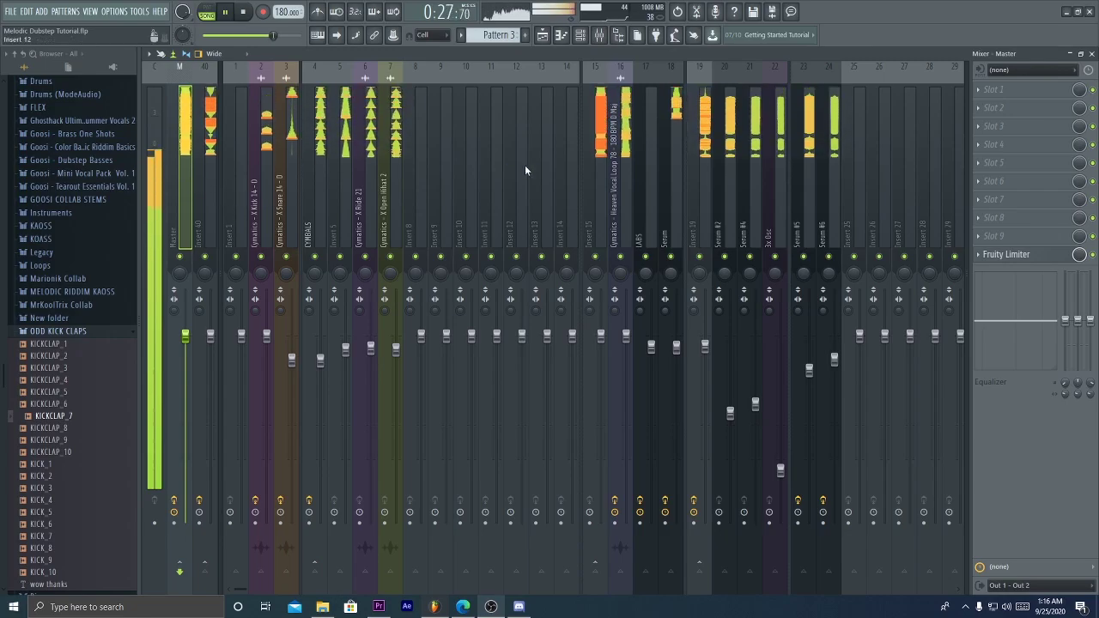
scroll(554, 178, down, 3)
click(590, 199)
click(625, 204)
click(650, 206)
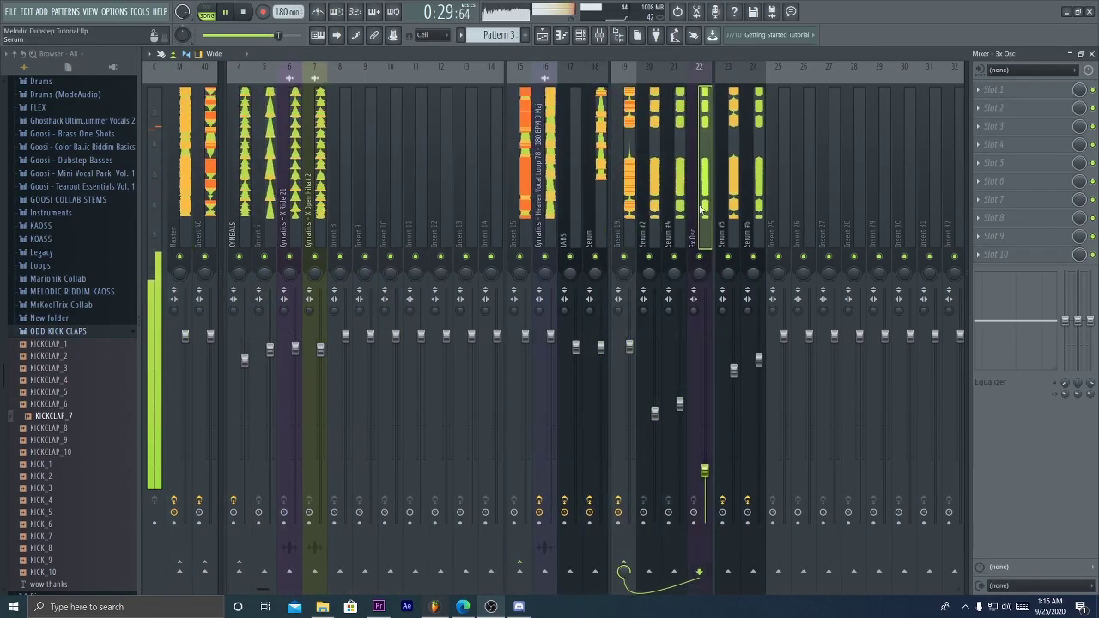
click(624, 230)
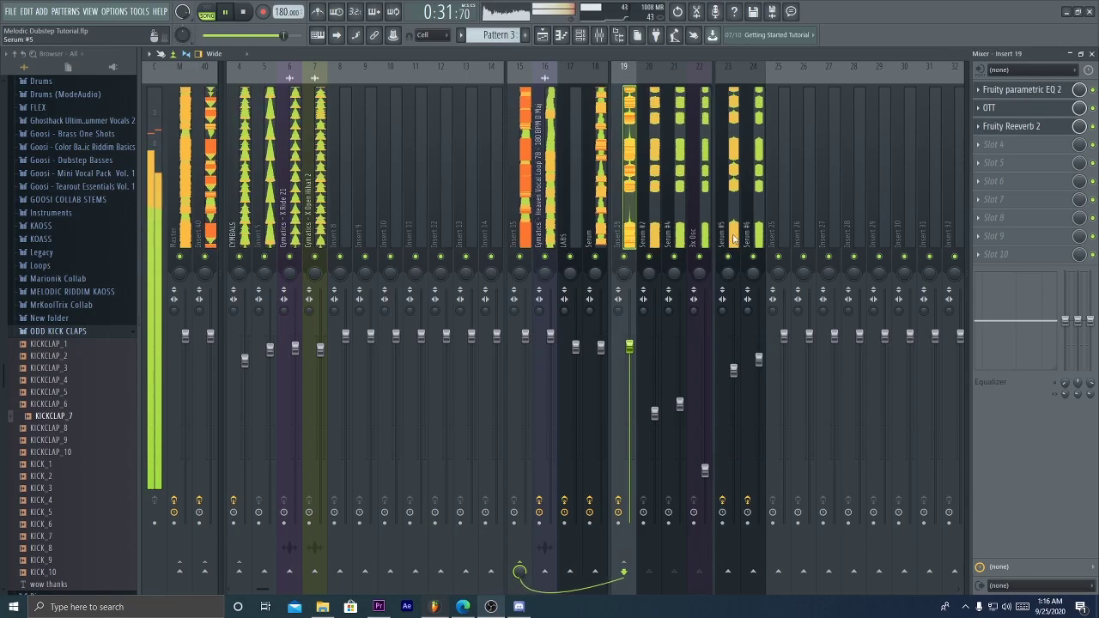
Inspect the Serum #5, Serum #6 and Insert 15 mixer tracks, return to the playlist and stop playback
click(734, 237)
click(753, 237)
click(694, 230)
key(Left)
key(Left)
key(Left)
key(Left)
key(Left)
key(Left)
key(Left)
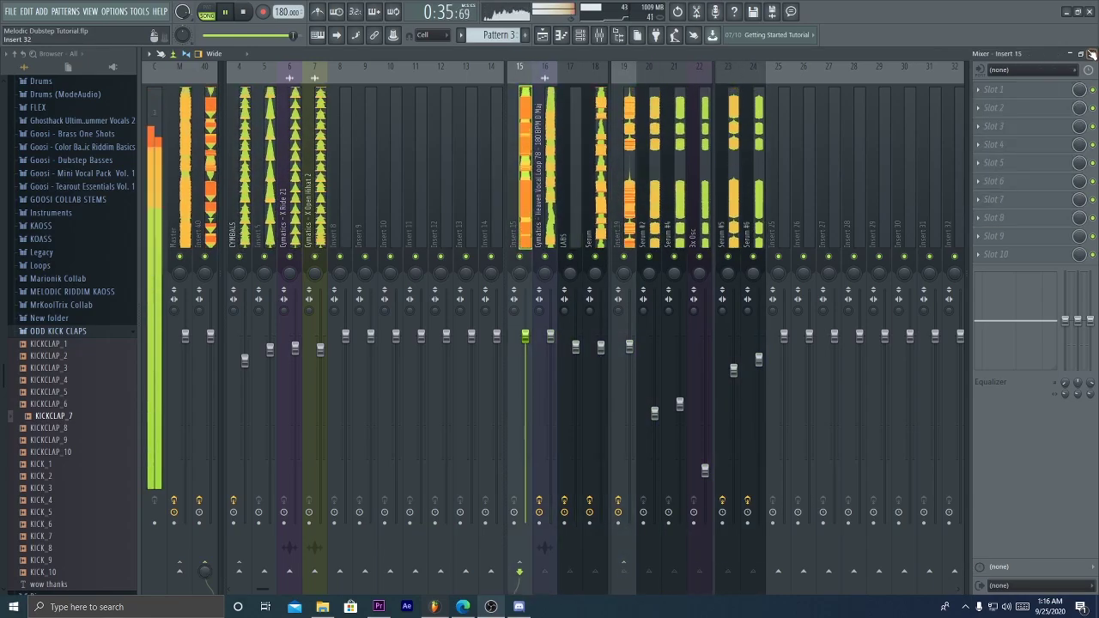
key(F5)
key(space)
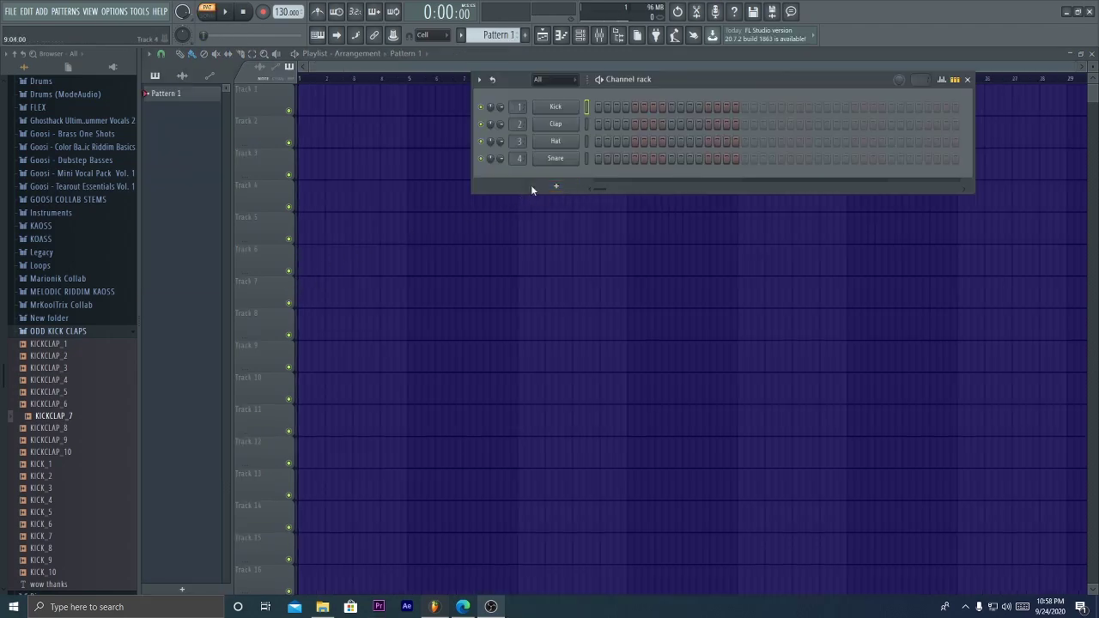
Add a LABS instrument channel to the channel rack and close its plugin window
click(556, 187)
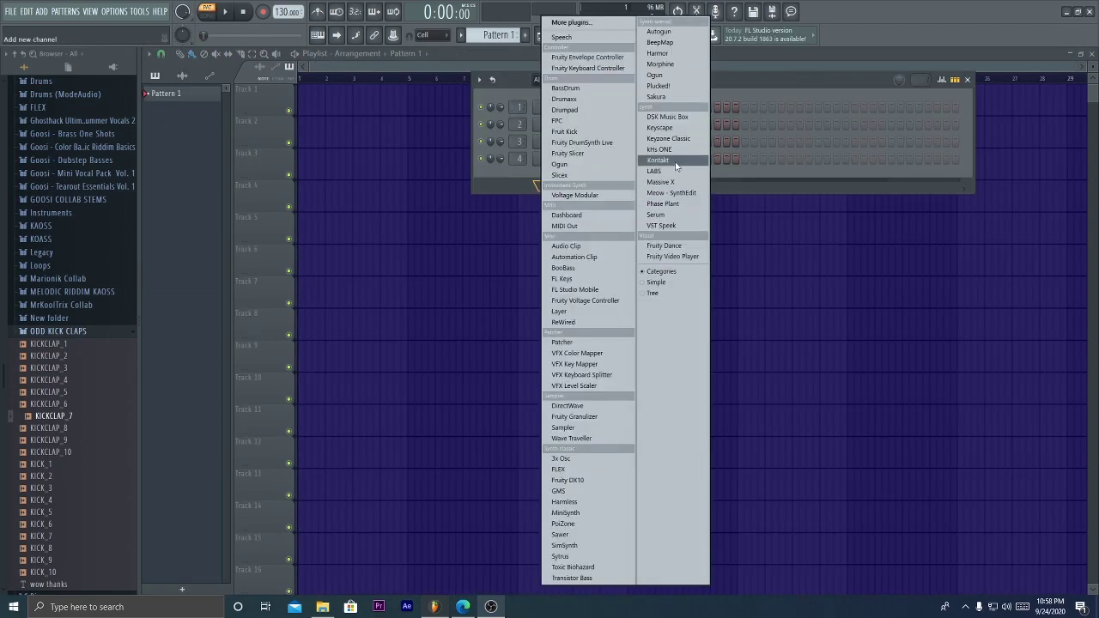
click(654, 171)
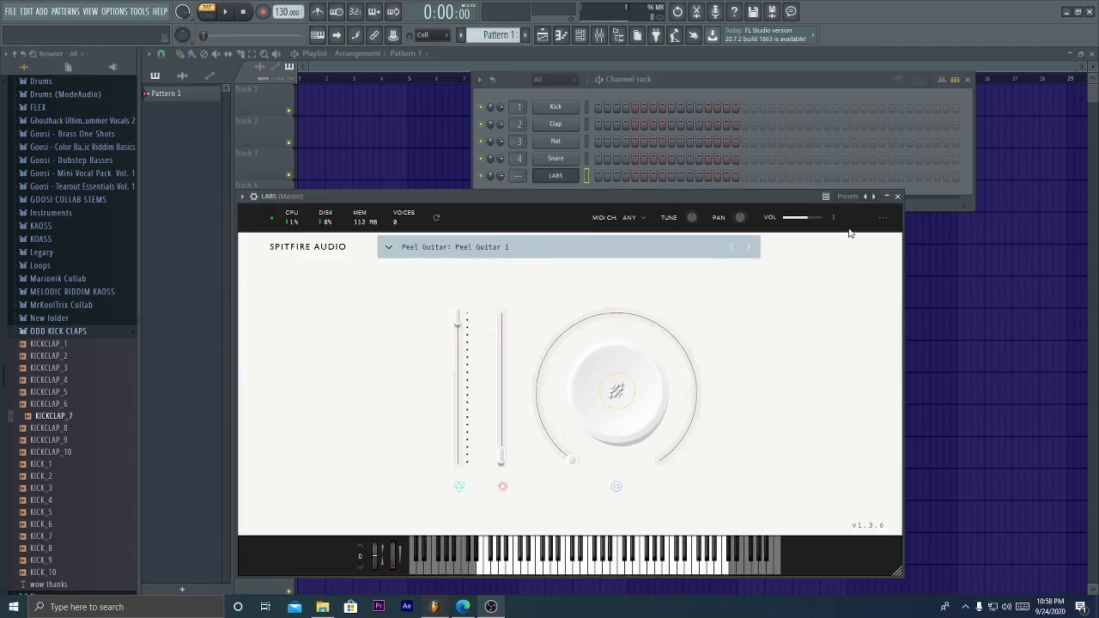
click(898, 197)
Collapse the ODD KICK CLAPS folder and audition the Cymatics vocal loops, including Heaven Vocal Loop 78 - 180 BPM D Maj
click(83, 332)
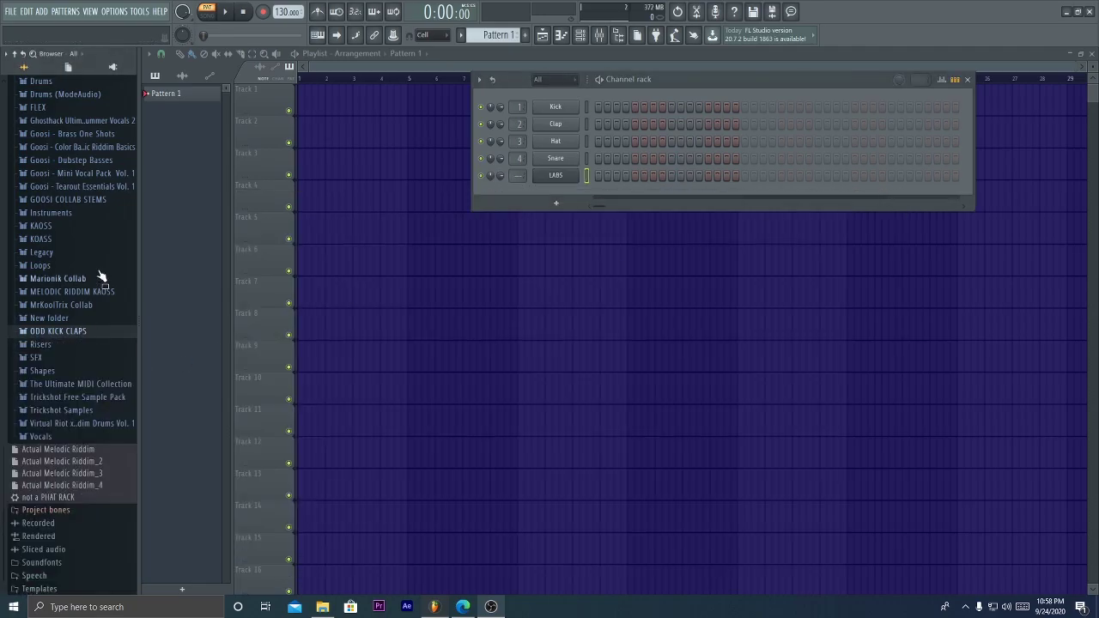
scroll(107, 284, up, 5)
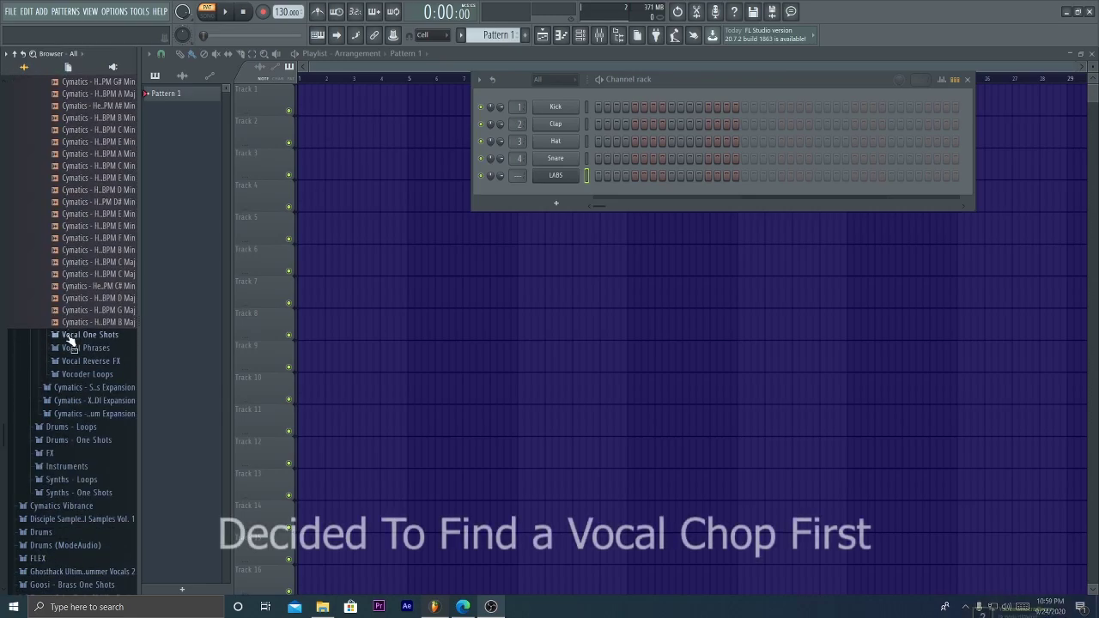
click(79, 312)
click(86, 322)
click(89, 308)
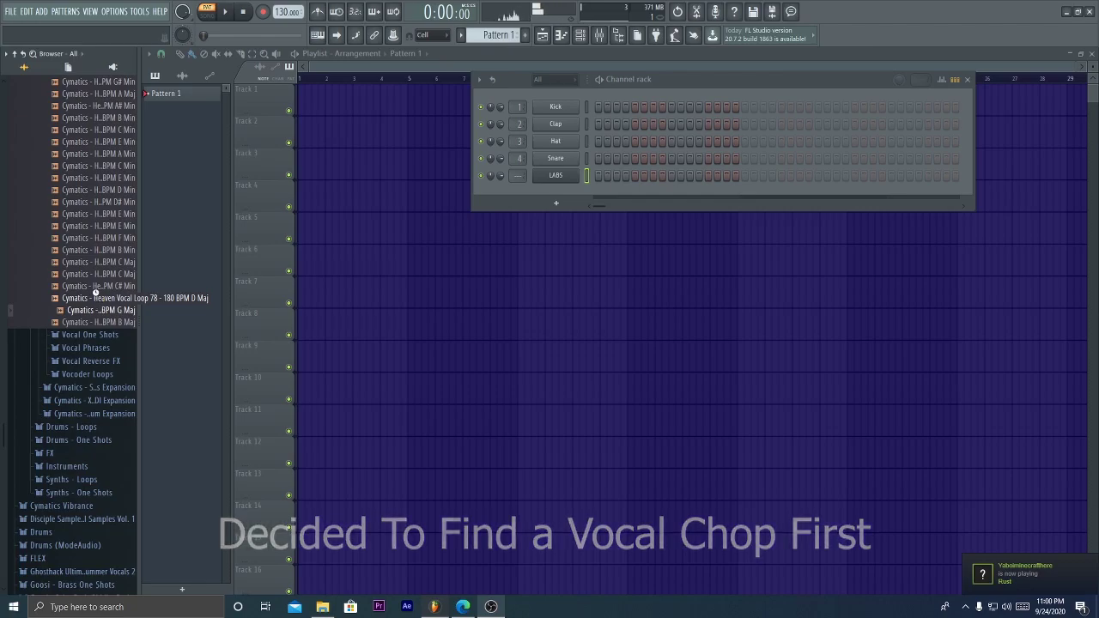
click(104, 298)
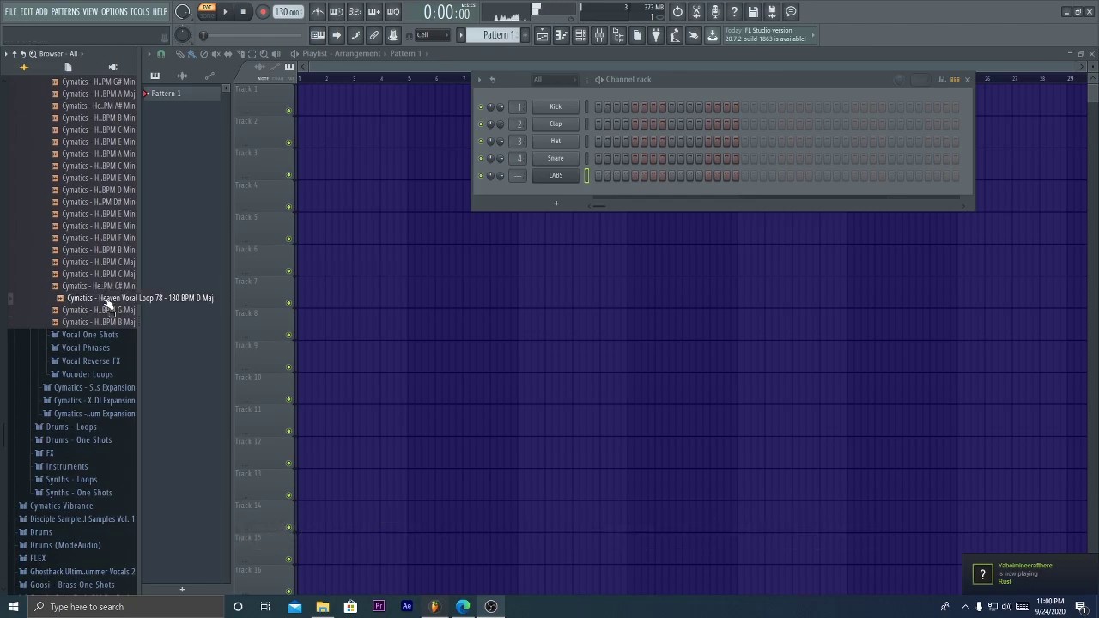
Place Cymatics - Heaven Vocal Loop 78 at the start of Track 6, set the tempo to 180 and play from the beginning
drag(114, 304, 298, 254)
key(space)
scroll(341, 72, up, 3)
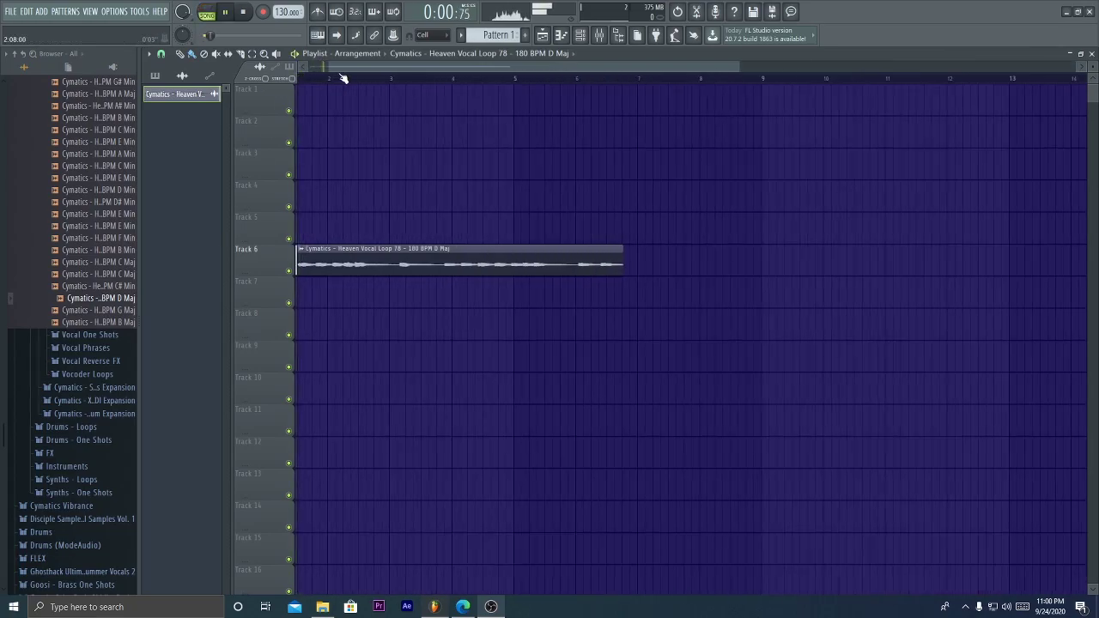
drag(288, 11, 287, 3)
drag(375, 79, 297, 80)
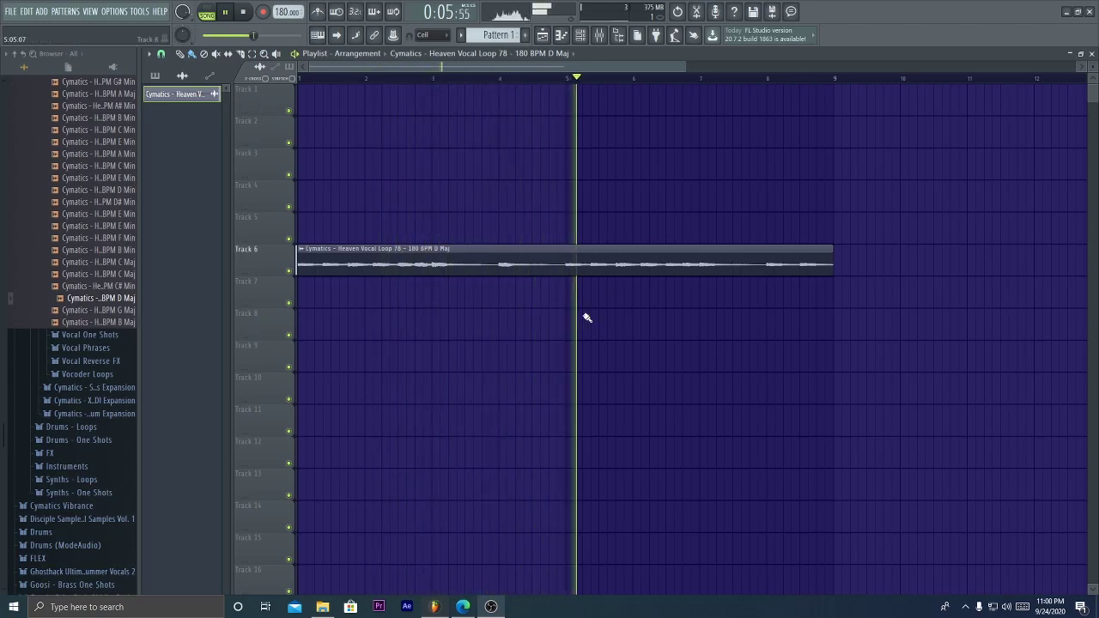
Open the vocal loop's channel settings and add a separator before Insert 15 in the mixer
double_click(572, 258)
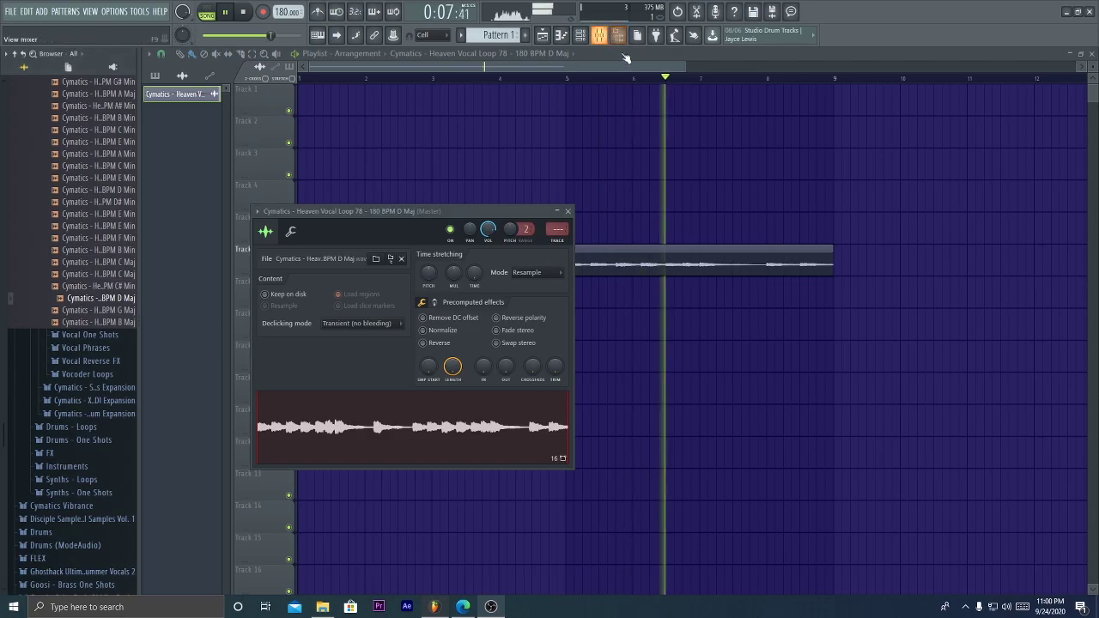
click(598, 34)
right_click(562, 231)
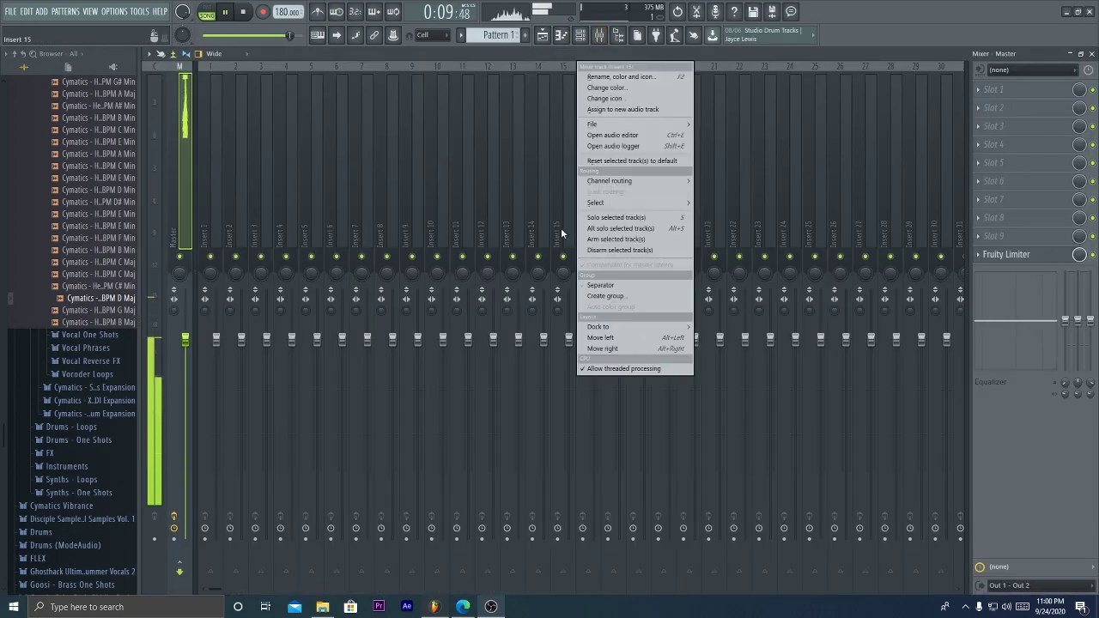
click(596, 286)
Link the vocal loop channel to mixer track 16 and route that track to Insert 15
right_click(600, 195)
mouse_move(634, 182)
click(756, 184)
right_click(591, 570)
click(591, 556)
Load Fruity Parametric EQ 2 into the first effect slot of the vocal loop's mixer track during playback
key(space)
click(996, 89)
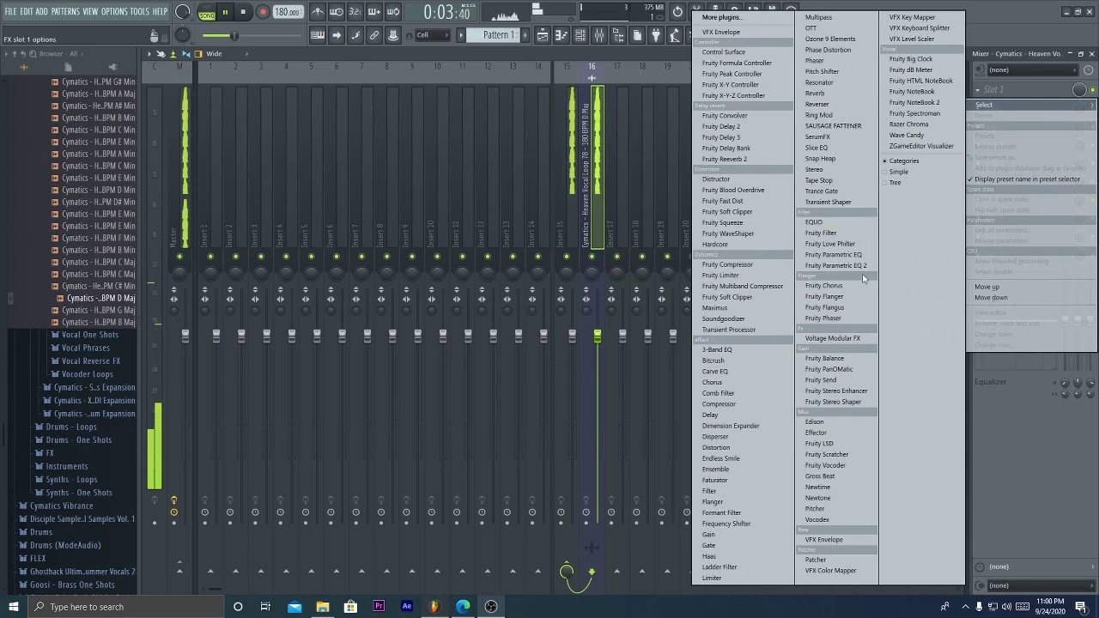
click(862, 267)
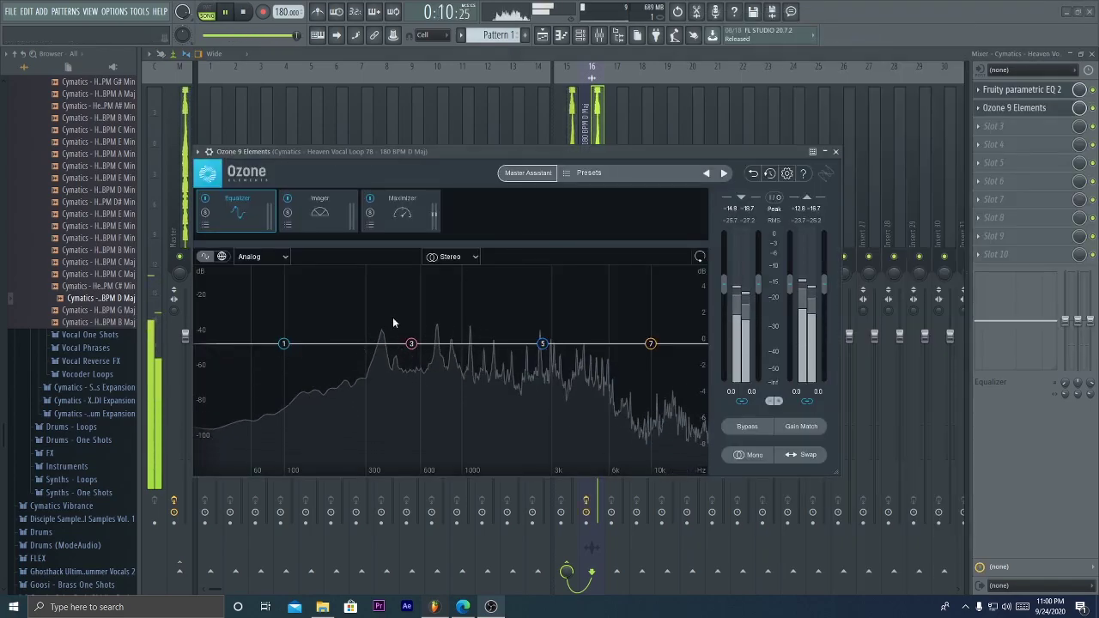
Examine the vocal loop's stereo image in Ozone 9 Elements' Imager with the Polar Level vectorscope, and close the plugin
click(348, 206)
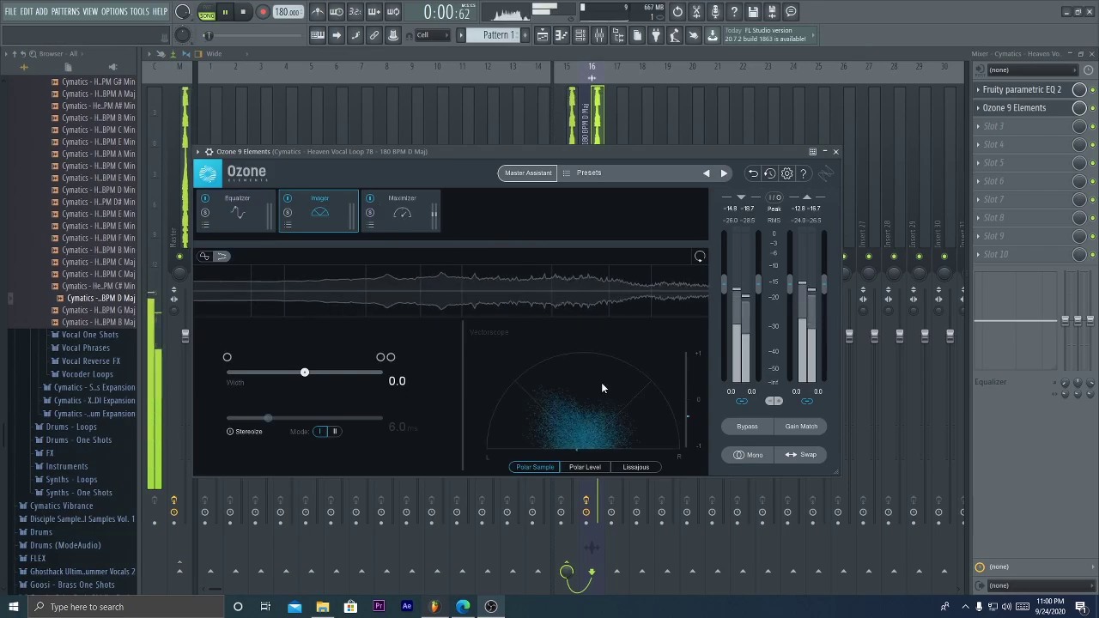
click(586, 467)
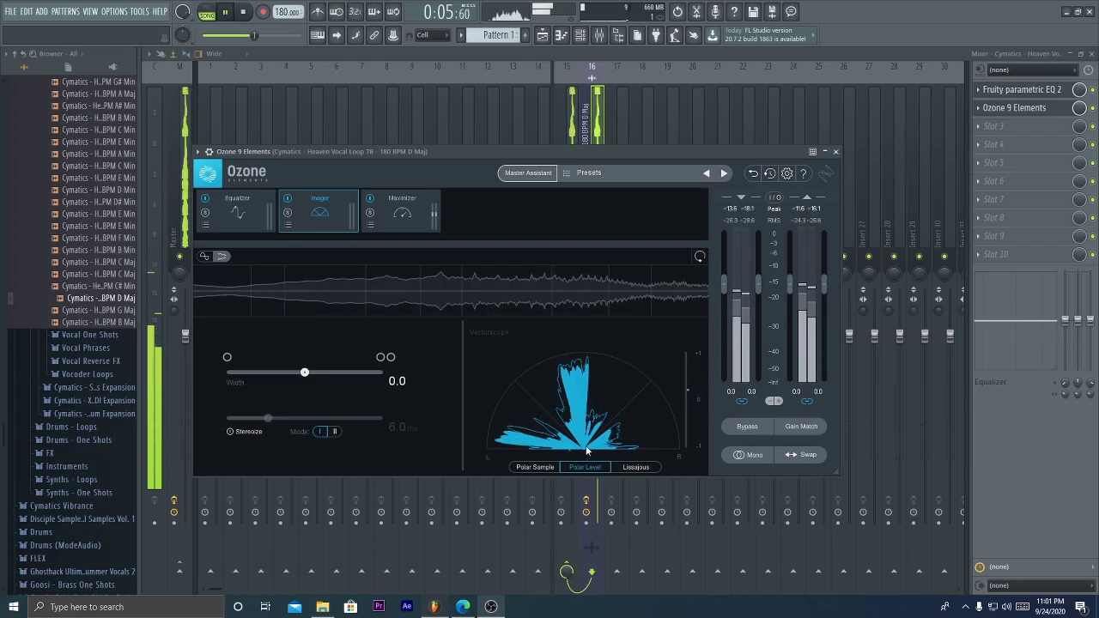
key(space)
click(402, 211)
click(836, 151)
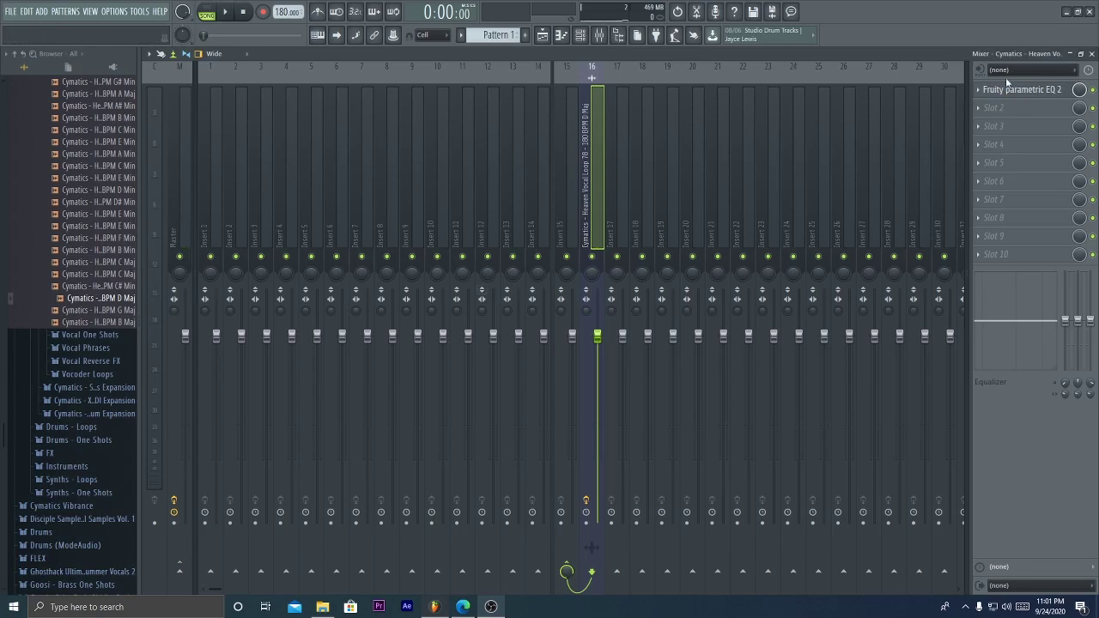
Apply the 20Hz + 18kHz cut preset to the vocal track's Fruity Parametric EQ 2
click(1017, 90)
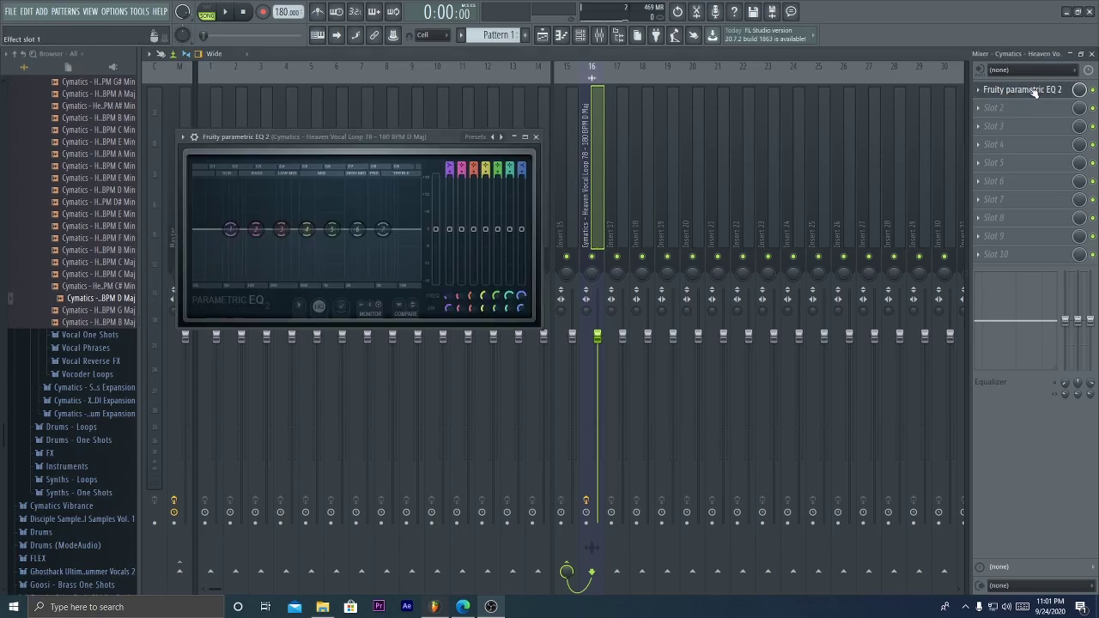
click(477, 136)
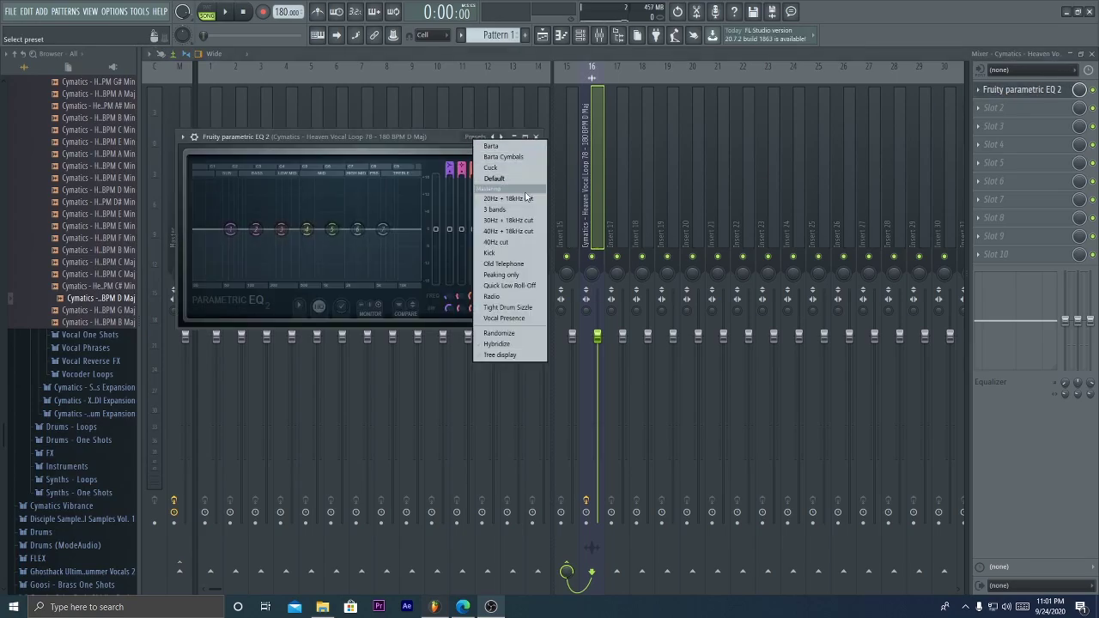
click(527, 198)
click(218, 288)
Set the cutoff of the EQ's band 1 high-pass to key D4, 293.7 Hz, checking it against playback
right_click(203, 236)
mouse_move(212, 281)
mouse_move(255, 338)
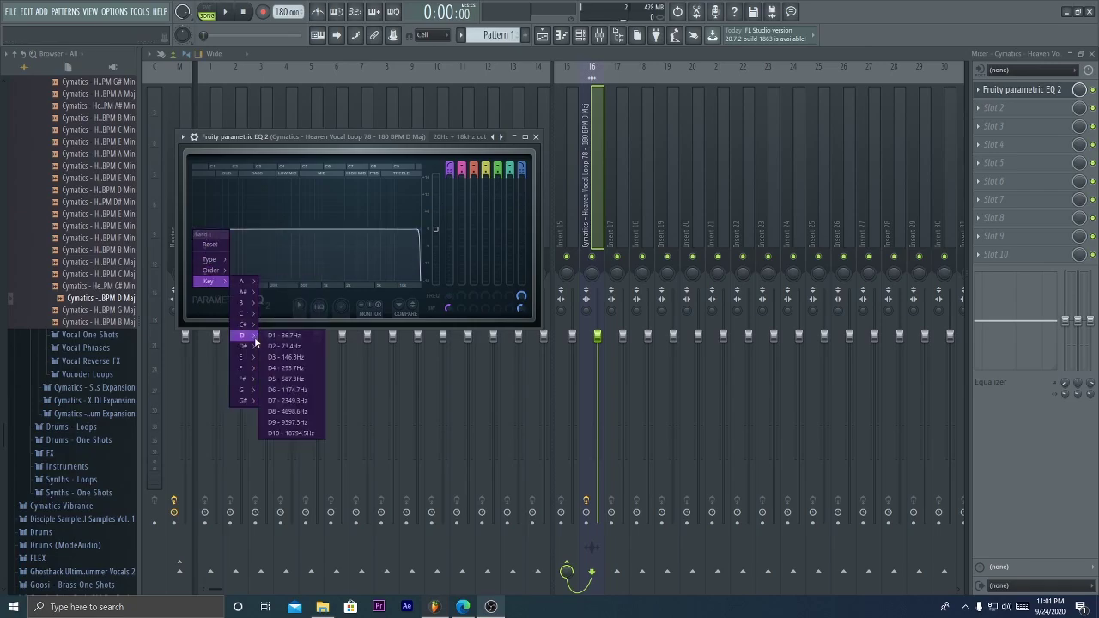
click(308, 386)
key(space)
right_click(311, 238)
mouse_move(331, 281)
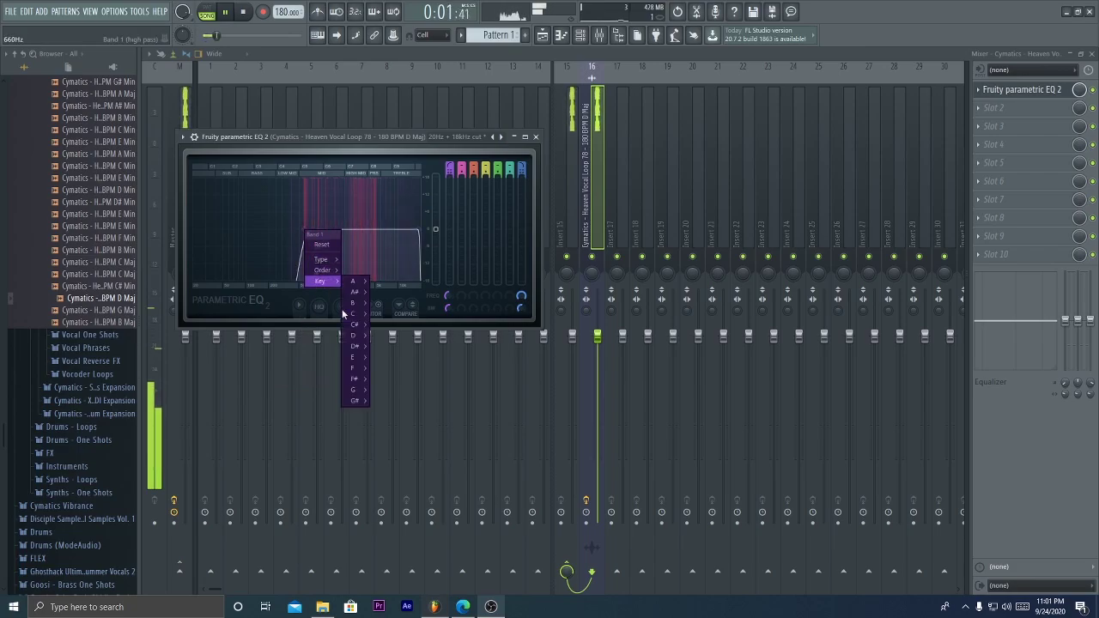
mouse_move(354, 346)
click(409, 367)
key(space)
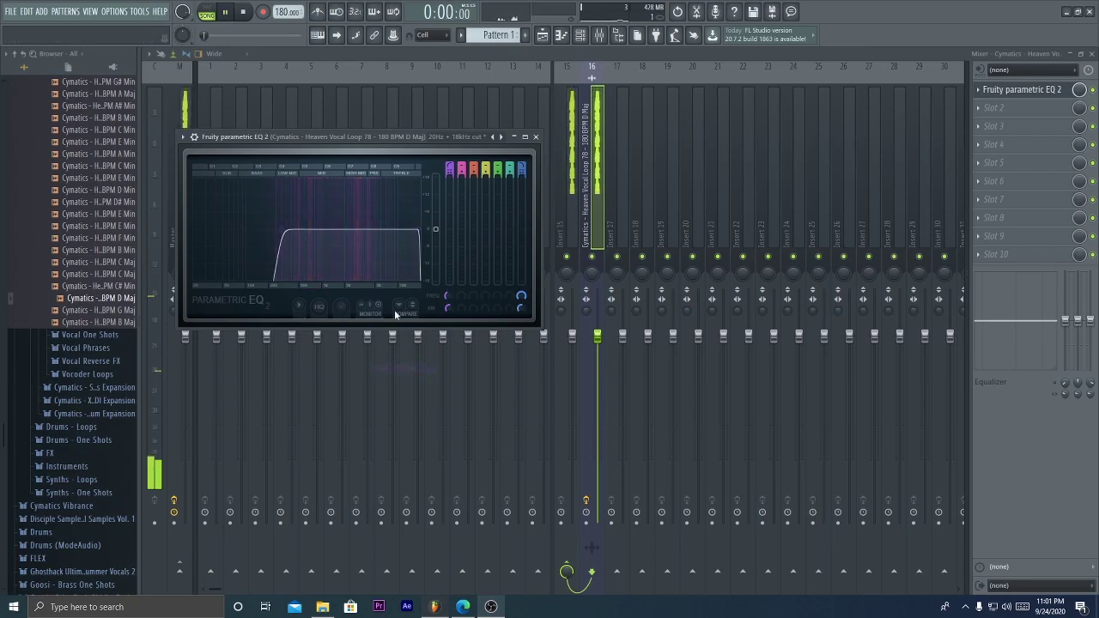
Load Fruity Stereo Shaper into the second effect slot of the vocal loop's mixer track during playback
key(space)
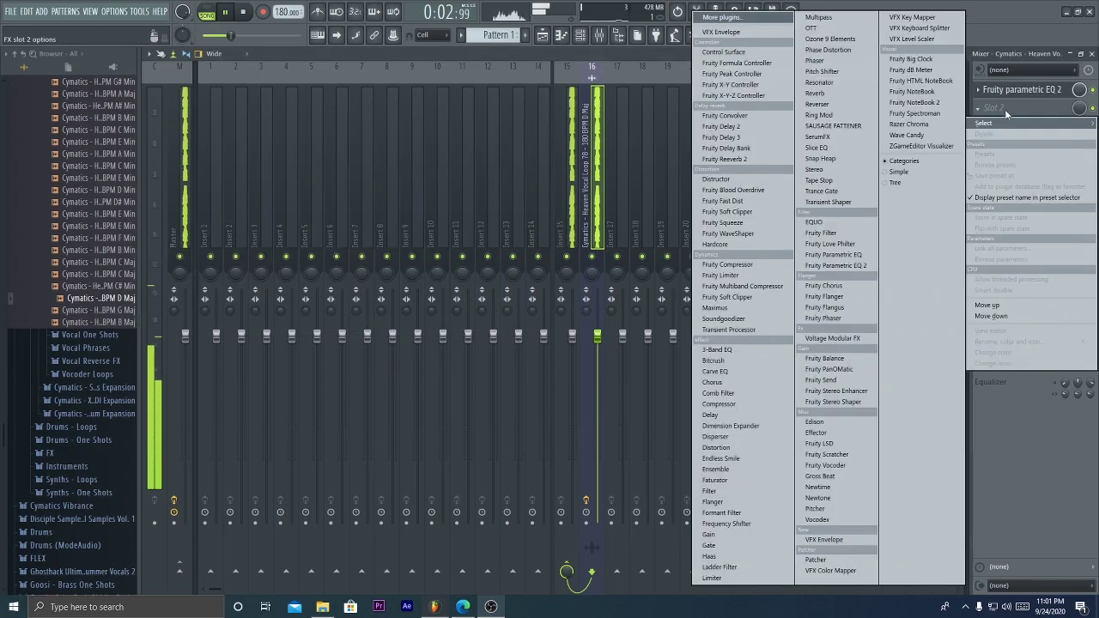
click(1004, 109)
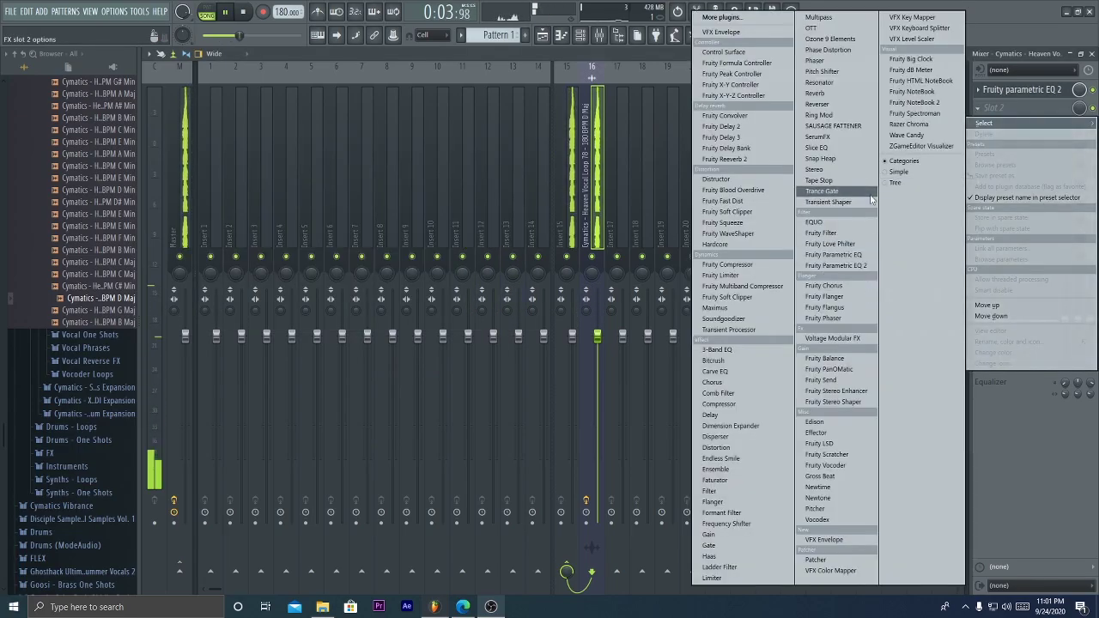
click(855, 402)
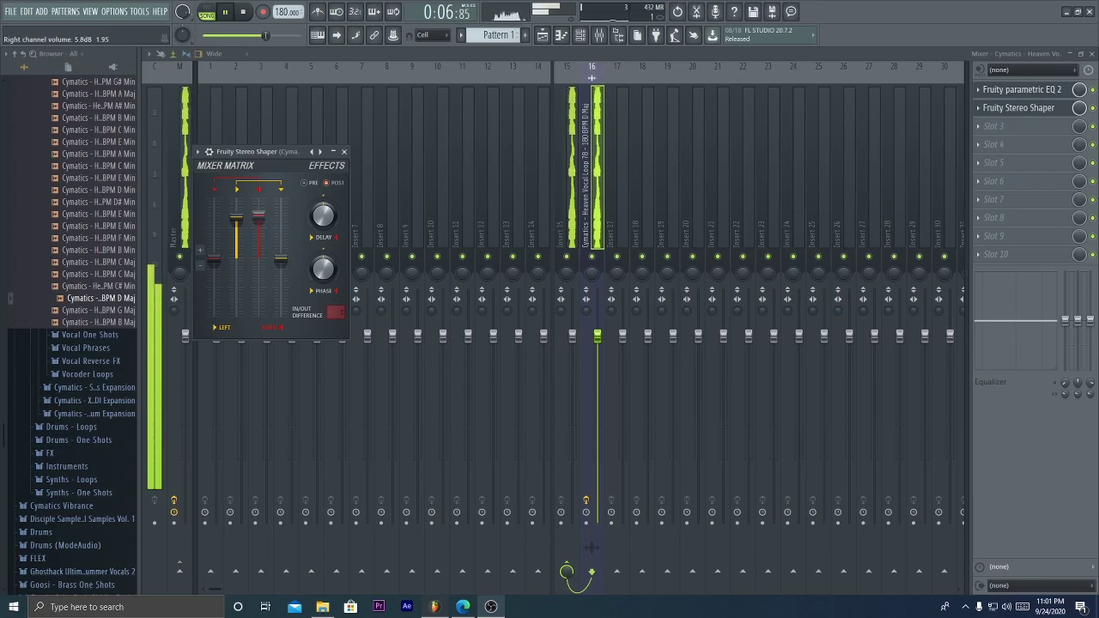
Shift Fruity Stereo Shaper's left/right dephasing to about 10% left during playback, and close the plugin
right_click(265, 218)
drag(290, 152, 350, 156)
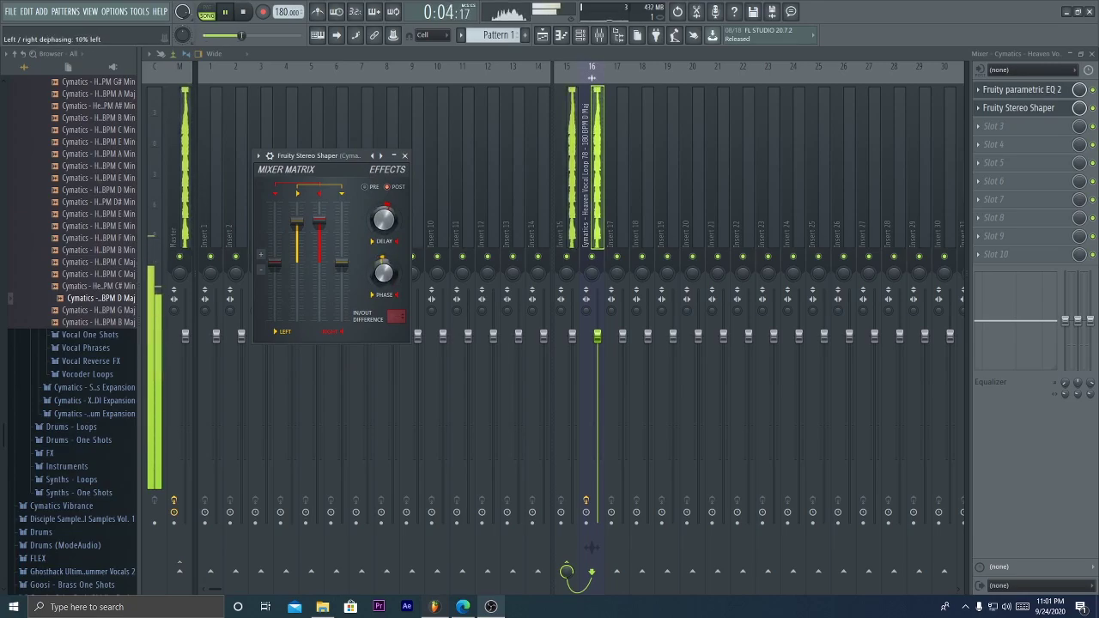
click(404, 155)
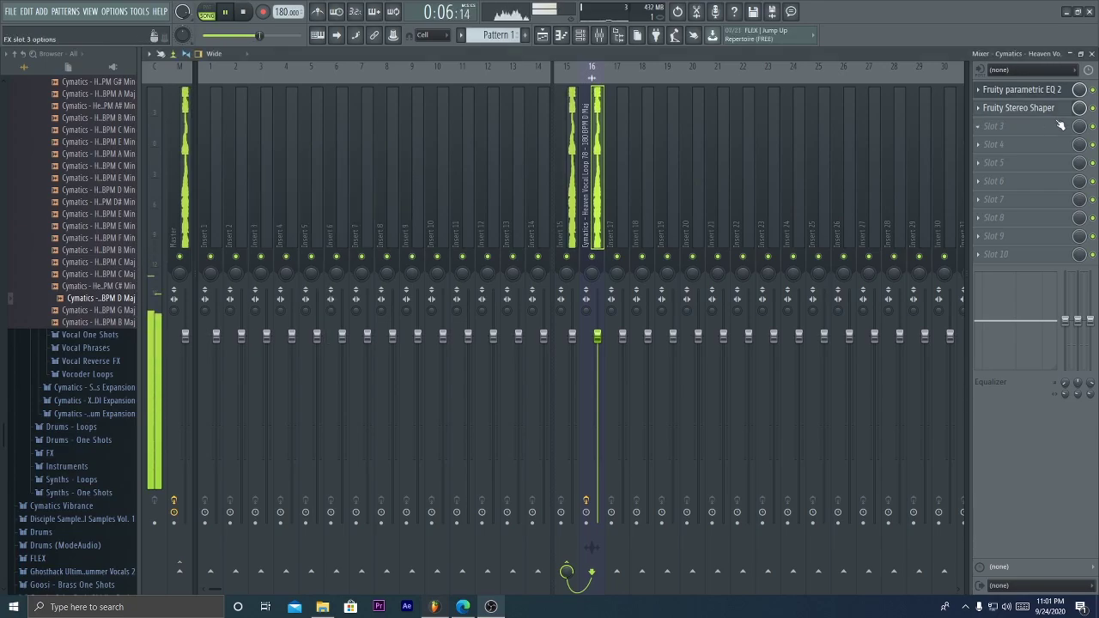
Load Fruity Reeverb 2 into the vocal track's third effect slot, with low cut about 455 Hz and wet level about 77%
click(1022, 126)
click(730, 159)
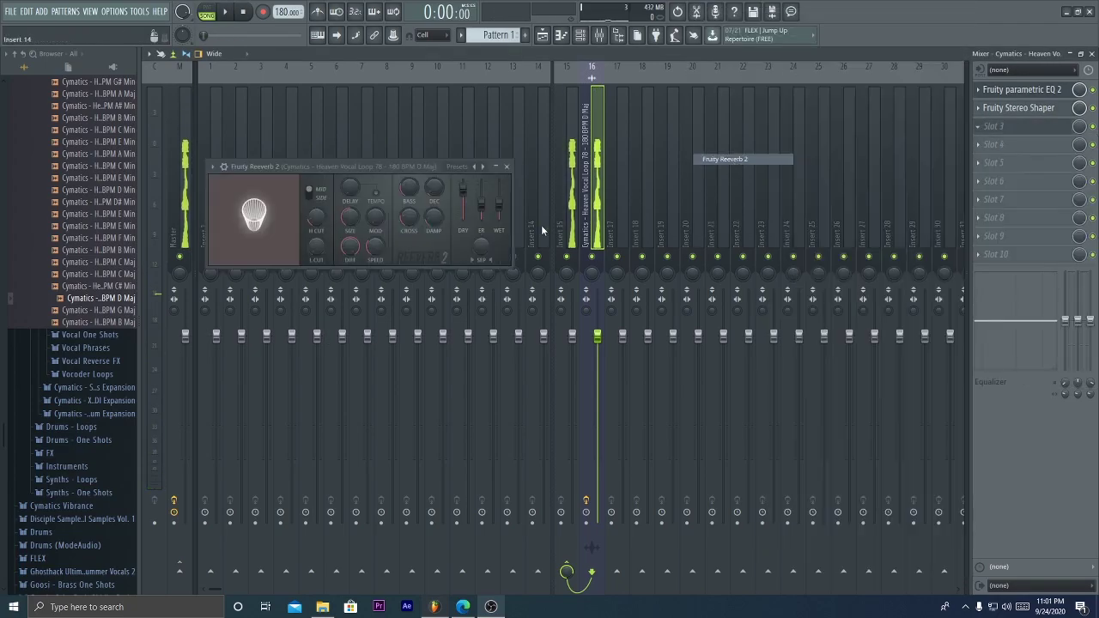
key(space)
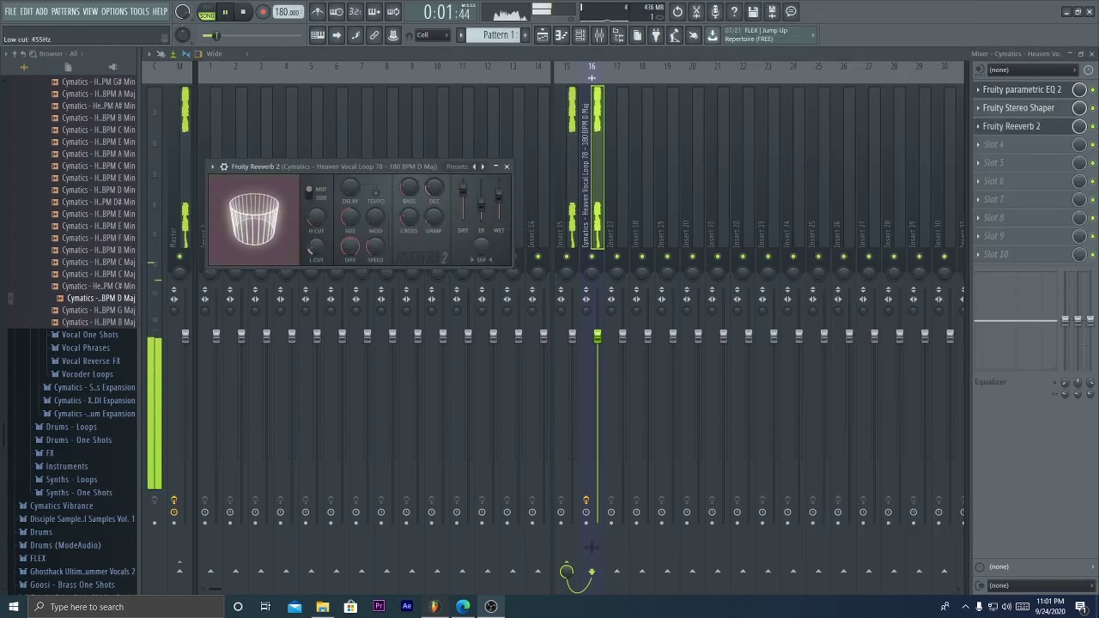
drag(314, 249, 314, 238)
drag(498, 190, 498, 196)
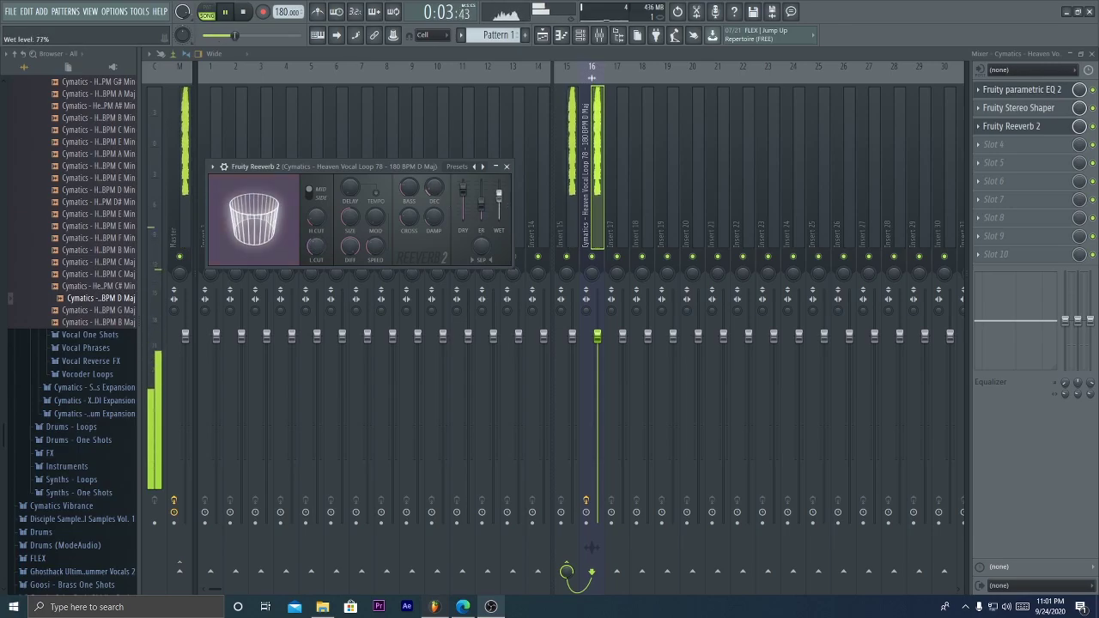
Load OTT into the vocal track's fourth effect slot and try it at 100% depth against playback
click(1022, 145)
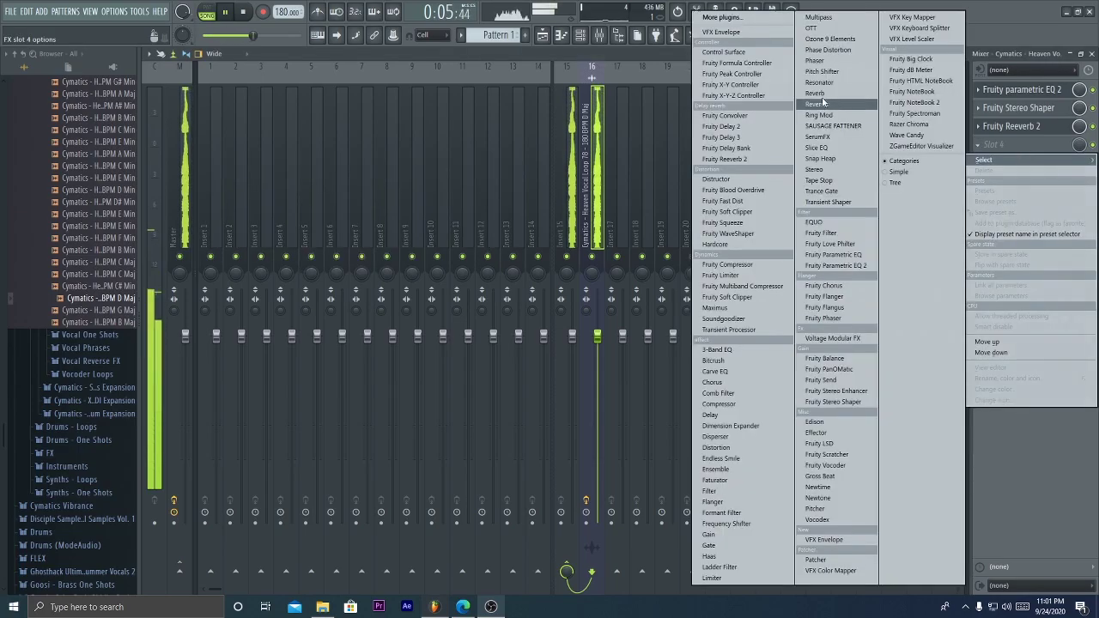
click(811, 28)
key(space)
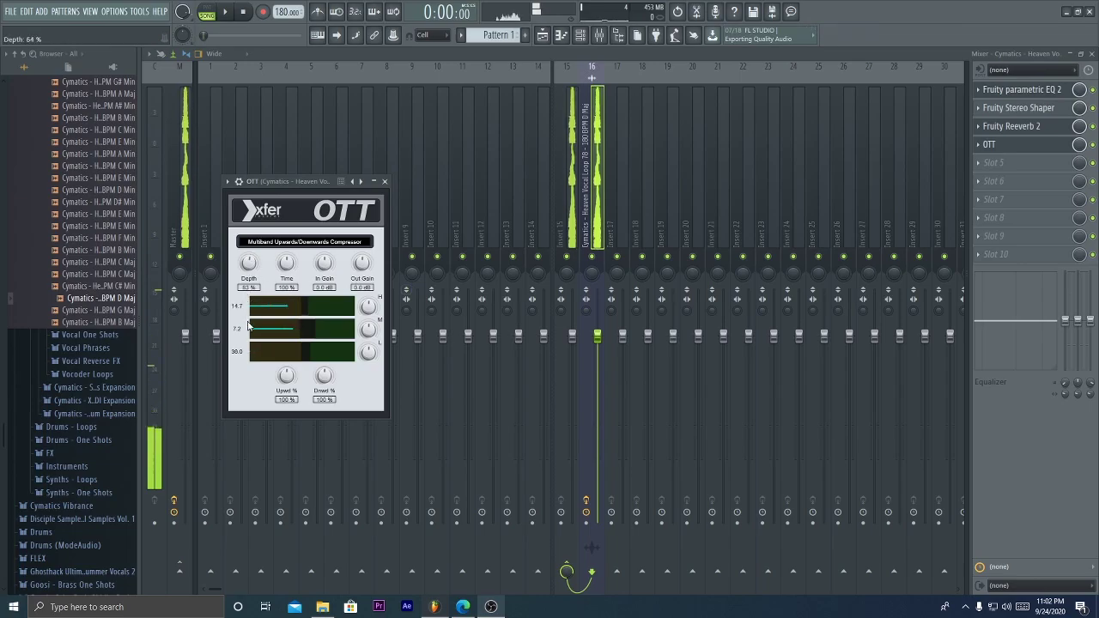
click(226, 12)
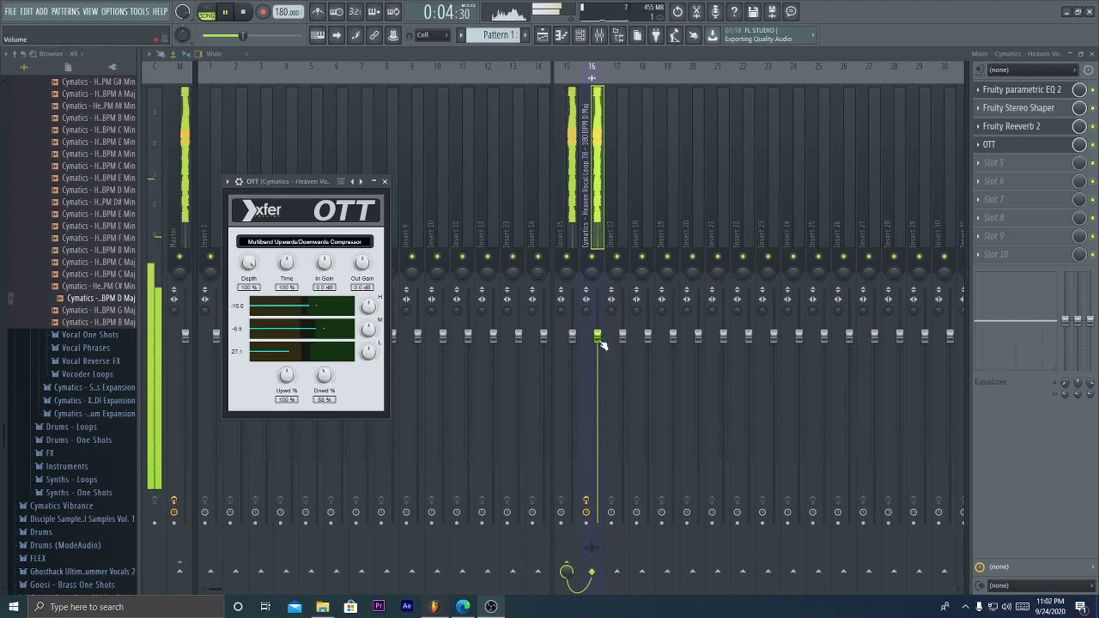
key(Escape)
Reduce OTT's depth to about 46% and balance the vocal track's fader slightly below its default level
drag(597, 335, 598, 358)
click(1020, 175)
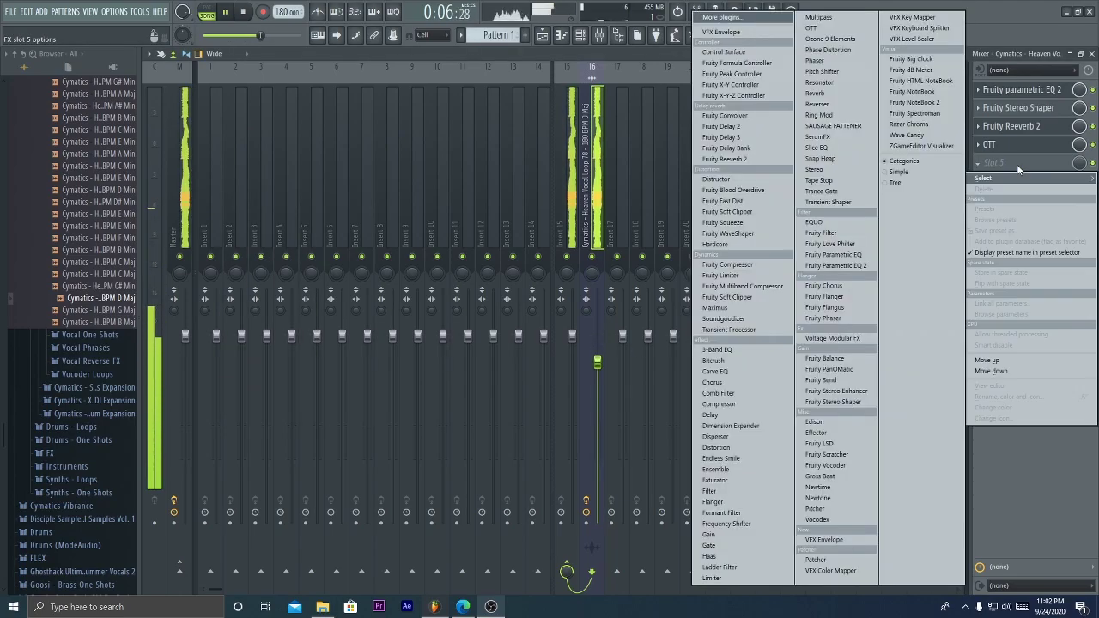
key(Escape)
click(1024, 90)
key(Escape)
click(1030, 144)
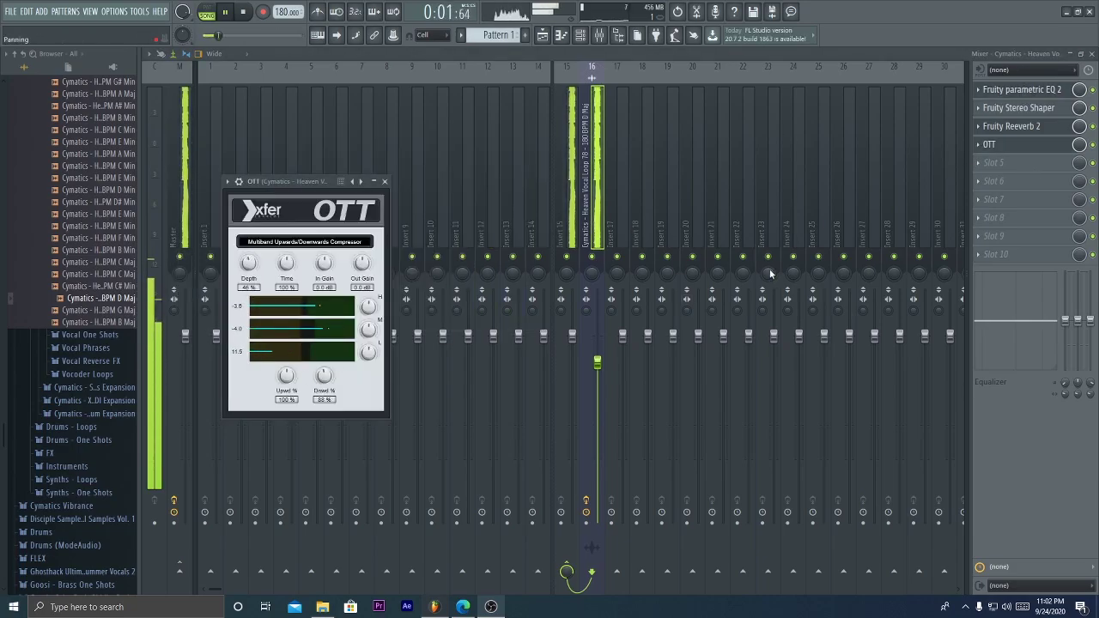
drag(604, 359, 605, 339)
Add Dimension Expander in slot 5 and Fruity Stereo Enhancer in slot 6, with stereo separation about 48% merged
click(1013, 164)
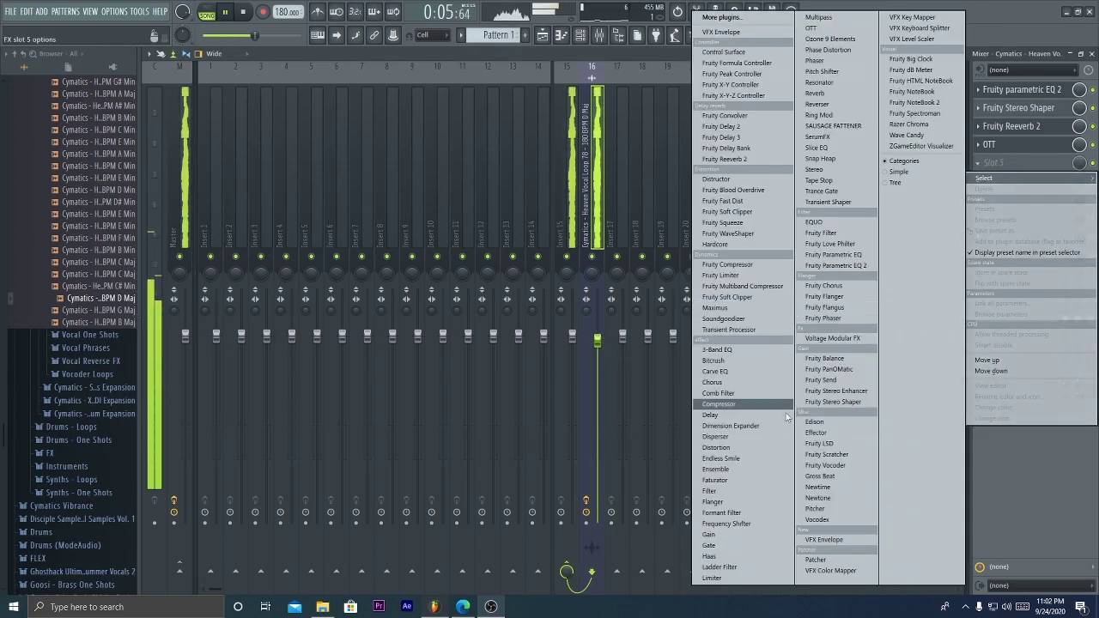
click(761, 426)
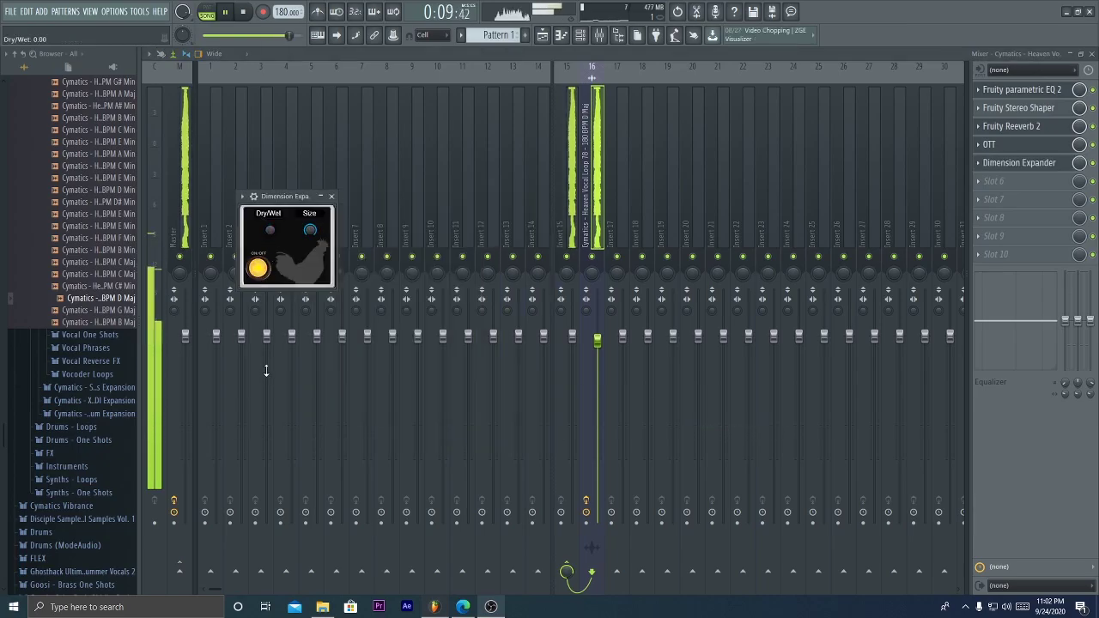
click(1023, 185)
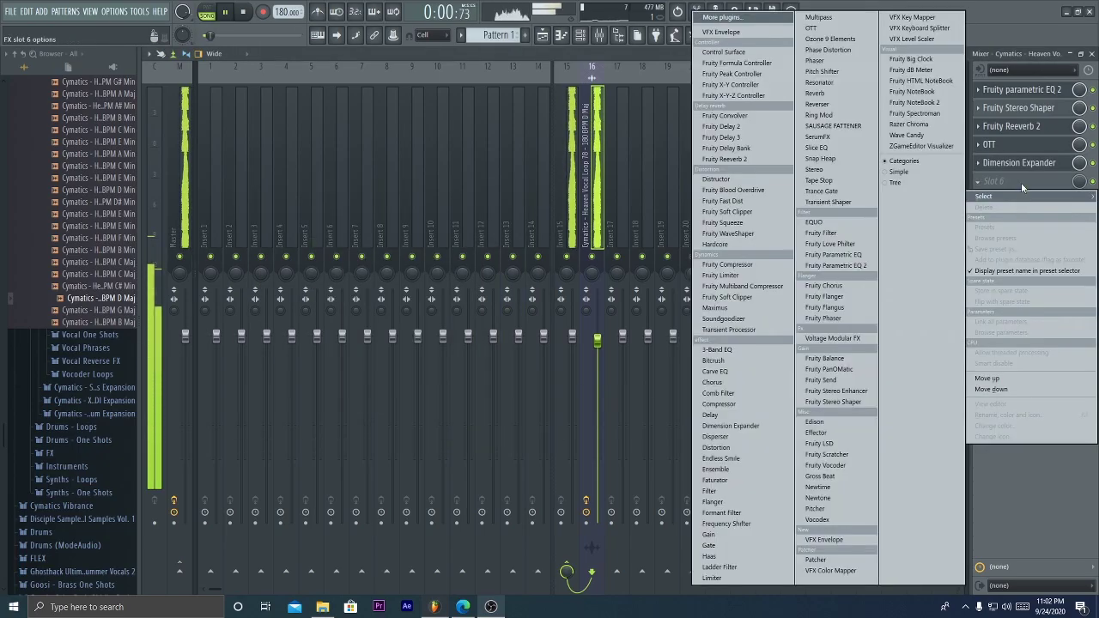
click(850, 391)
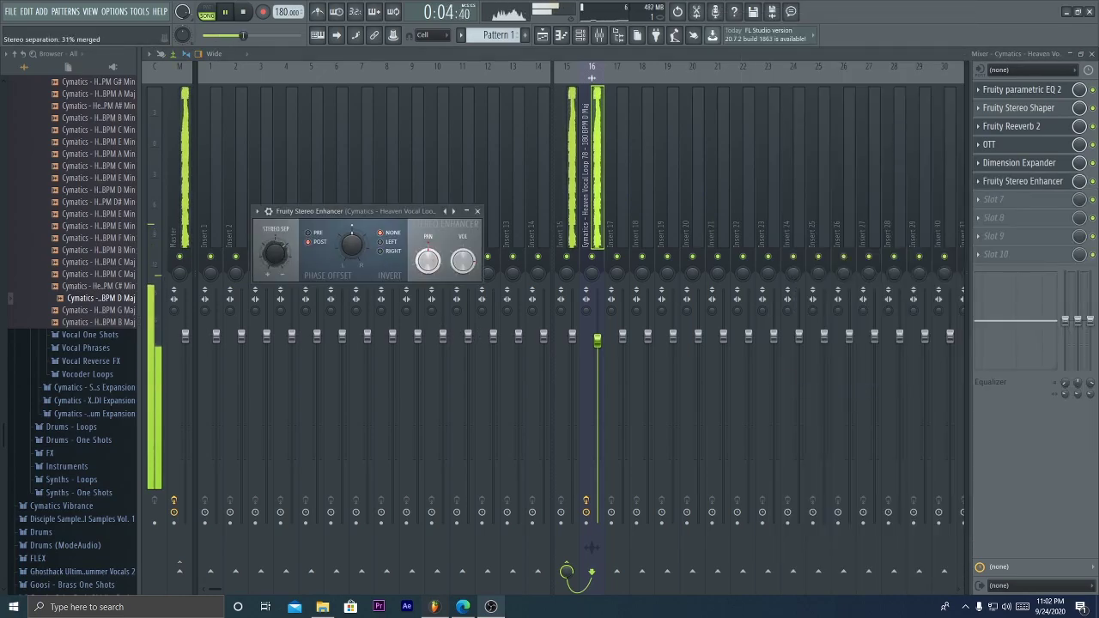
drag(275, 251, 275, 209)
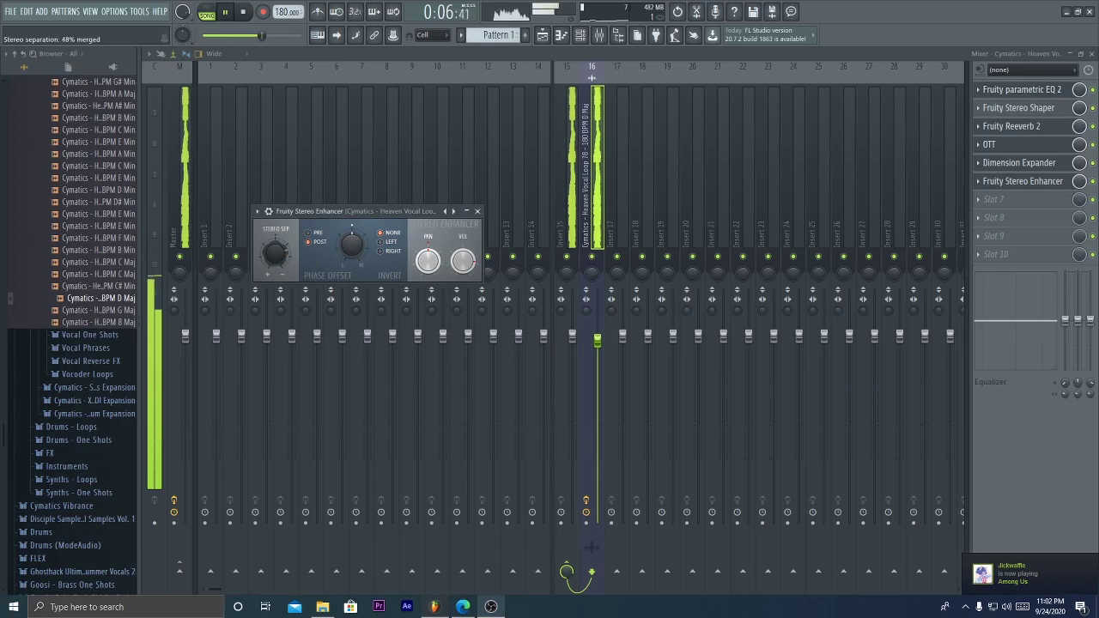
Add Fruity Parametric EQ 2 in slot 7, high-pass the lows with band 1 and dip band 6 about 1.5 dB at 4400 Hz
click(1015, 205)
click(867, 269)
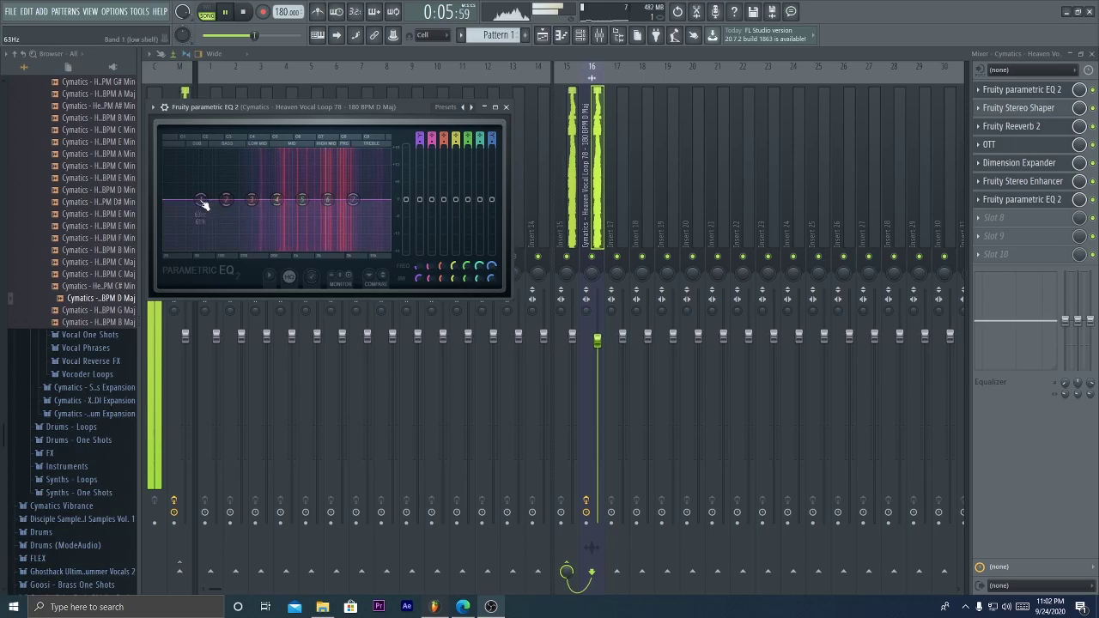
drag(201, 199, 243, 248)
mouse_move(353, 199)
mouse_down()
mouse_move(334, 191)
mouse_move(342, 213)
mouse_move(356, 199)
mouse_move(341, 203)
mouse_up()
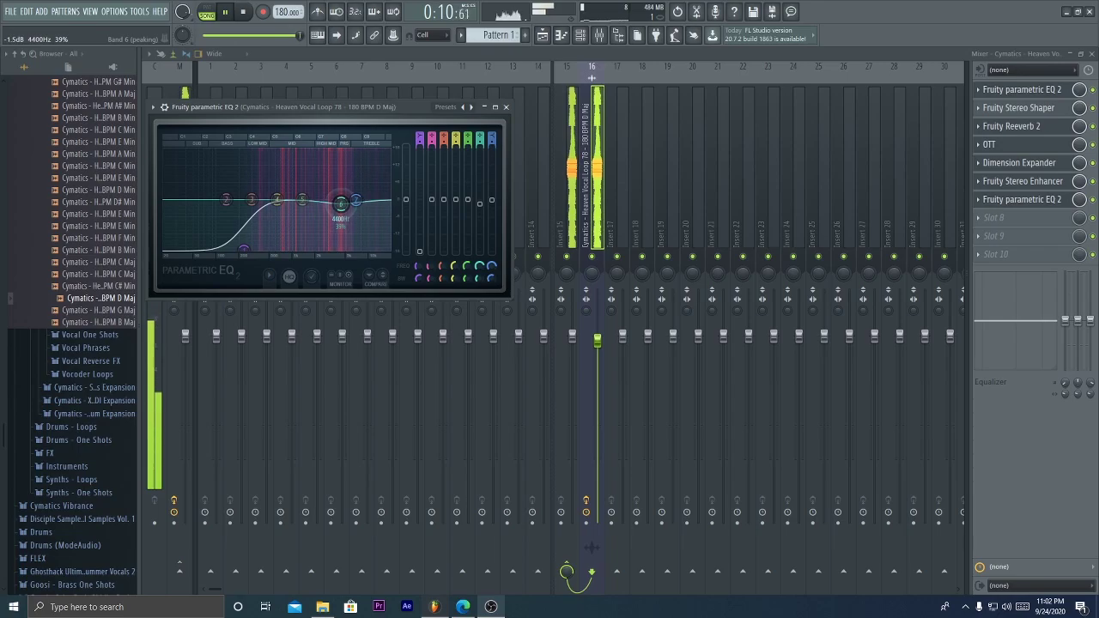
click(507, 107)
key(space)
Load the Cymatics MIDI 47 D Maj chords into the LABS channel's piano roll and audition the pattern
key(F5)
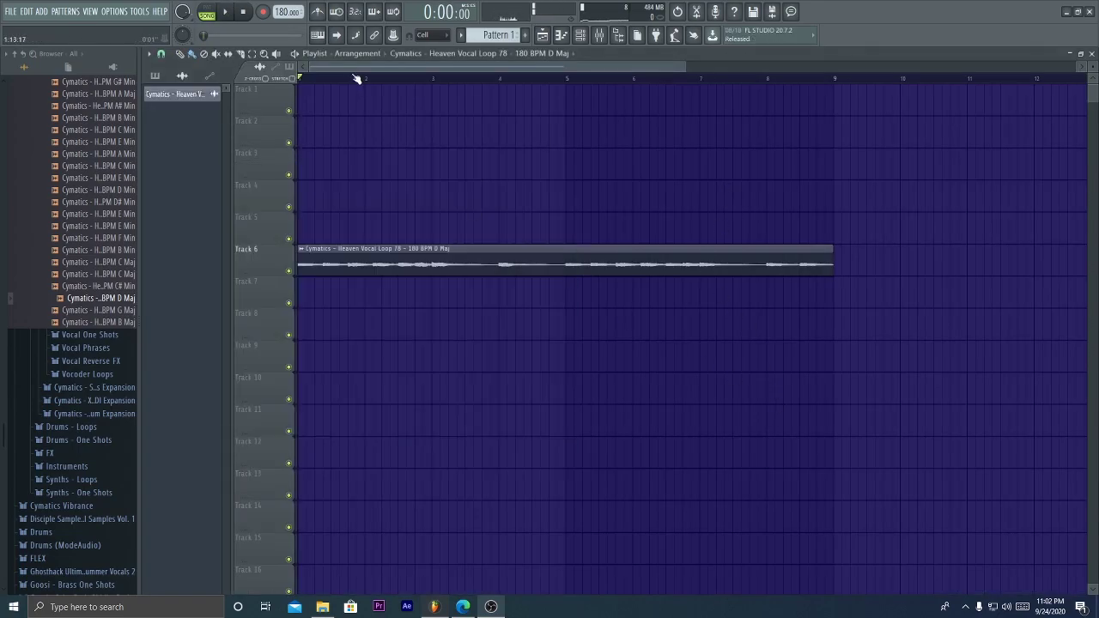
click(599, 38)
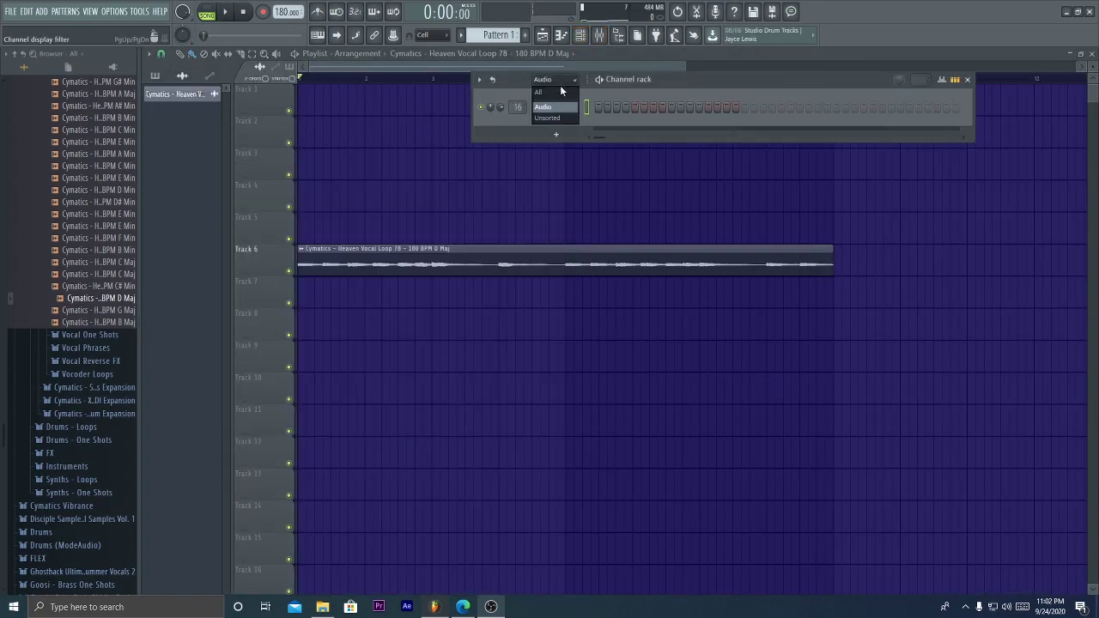
click(554, 118)
click(556, 202)
key(Escape)
right_click(560, 175)
click(598, 179)
scroll(104, 284, down, 5)
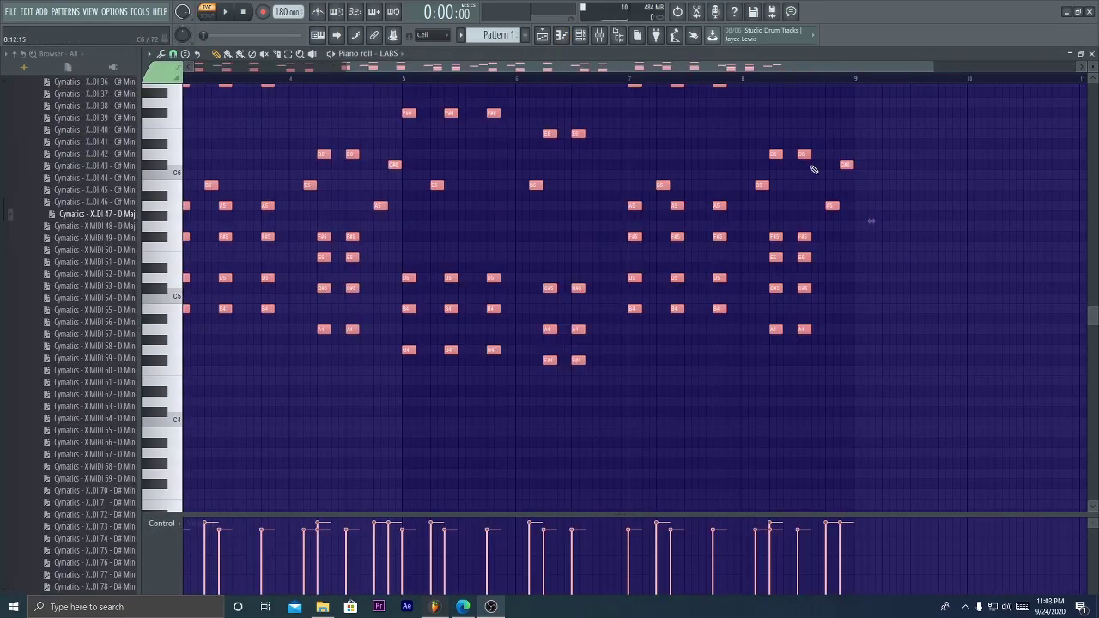
key(space)
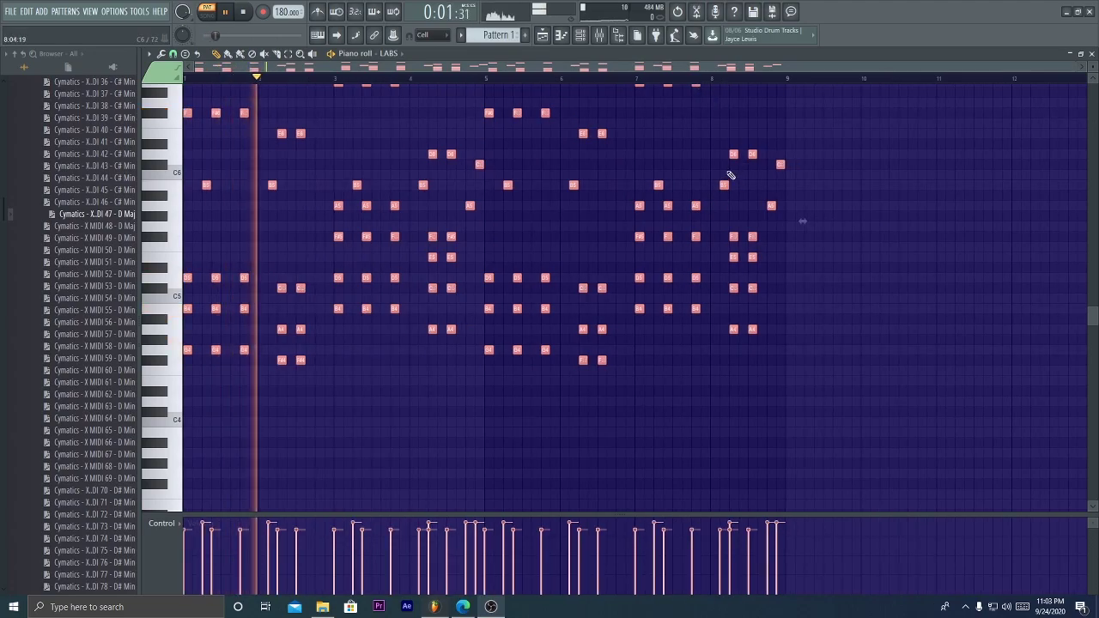
scroll(877, 182, up, 2)
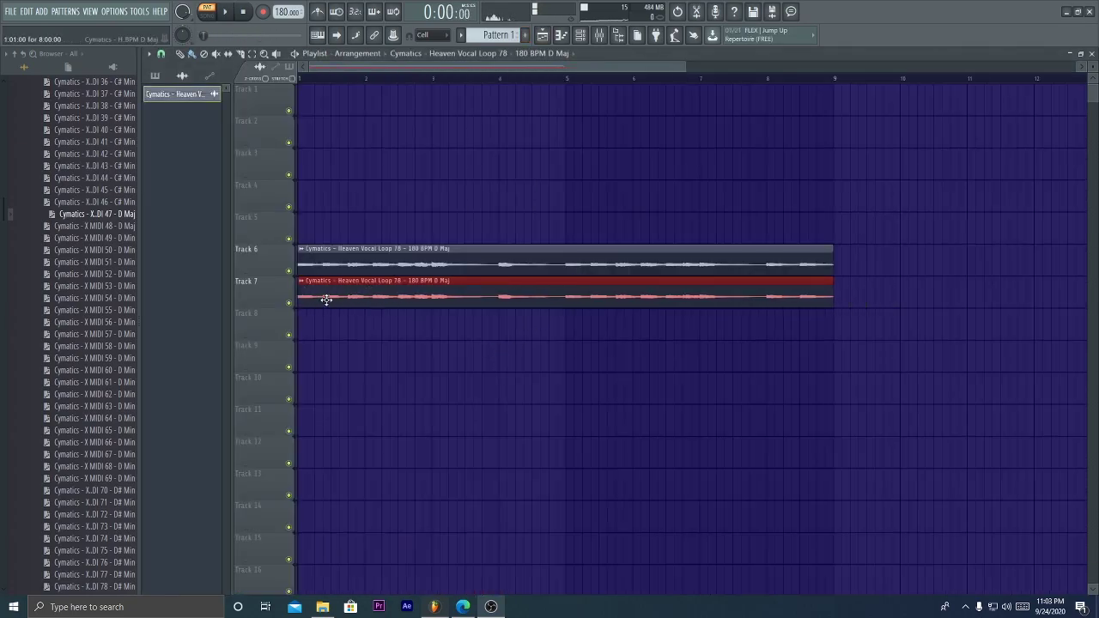
Remove the duplicate vocal clip from playlist Track 7, place Pattern 1 there from bar 1, and play the song
right_click(339, 299)
click(499, 35)
drag(345, 298, 285, 302)
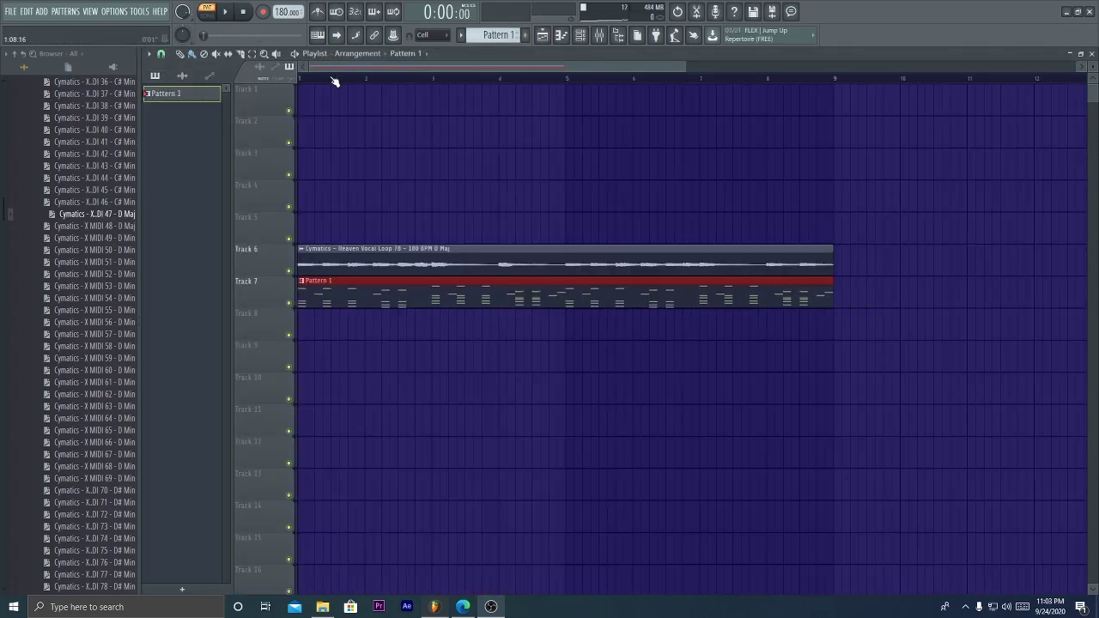
key(space)
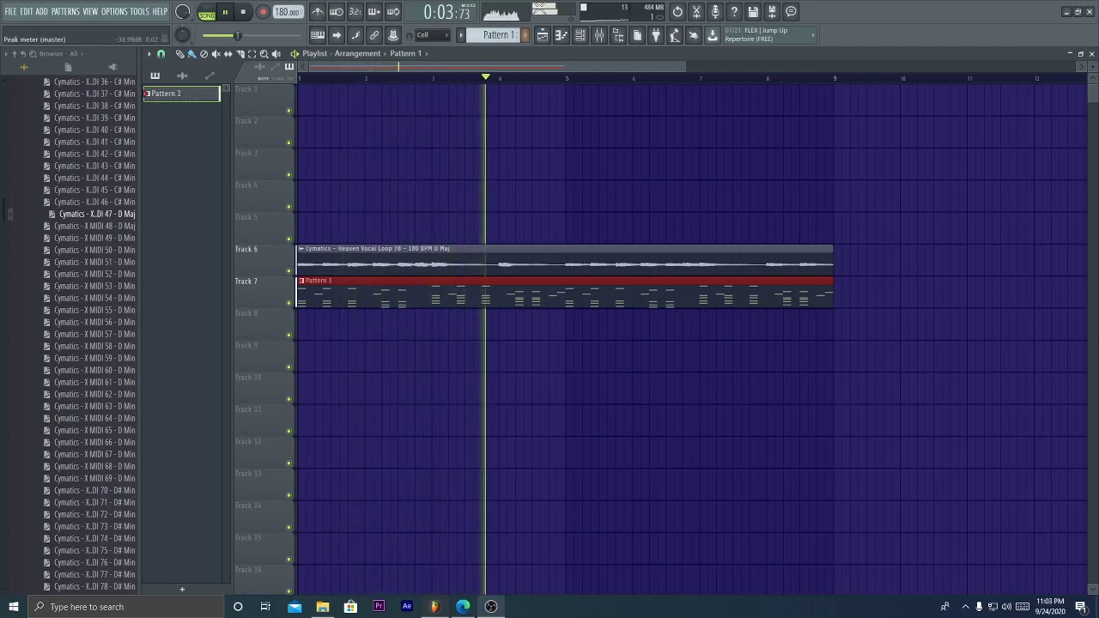
Check the LABS instrument and its loaded preset from the Unsorted channel group during playback
key(F6)
click(554, 80)
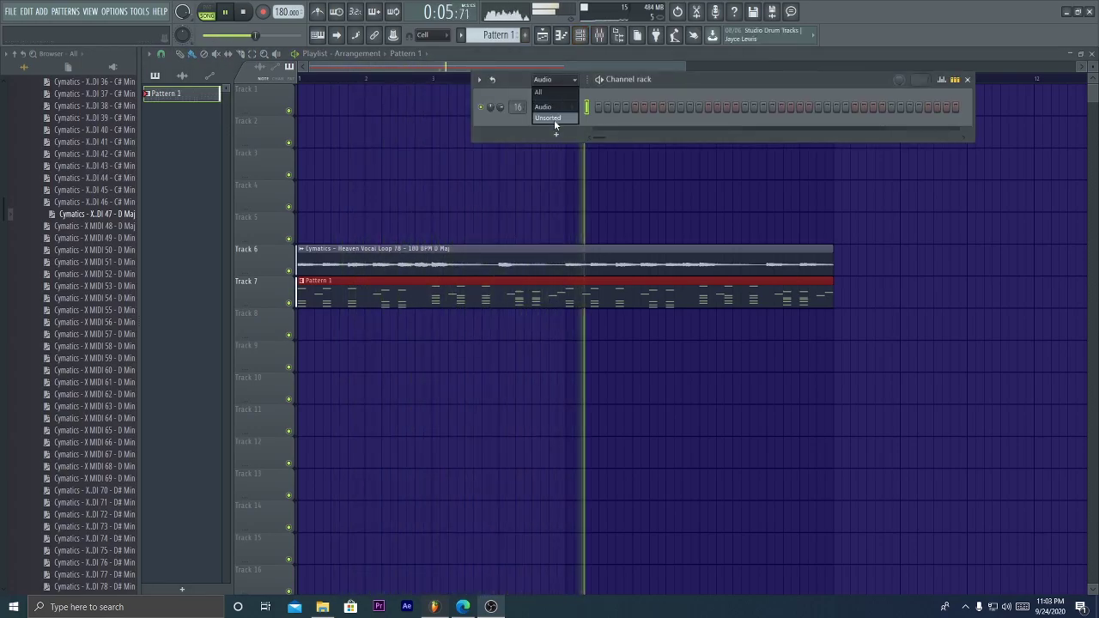
click(554, 119)
click(555, 175)
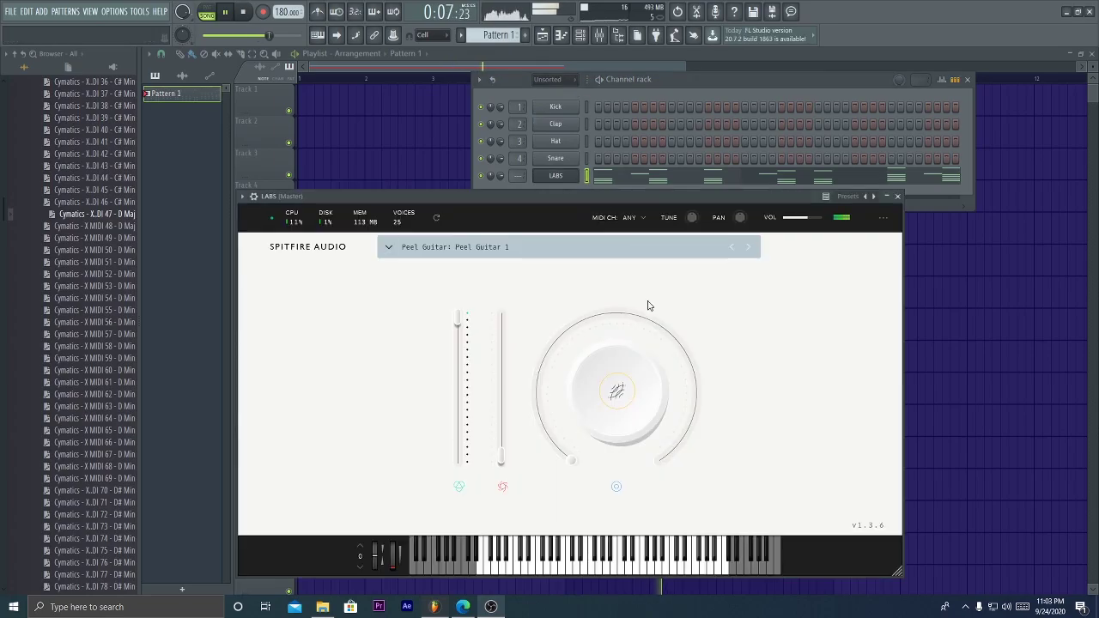
click(898, 197)
Randomize the note levels of the LABS chords with the piano roll randomizer's Levels section and accept
click(745, 178)
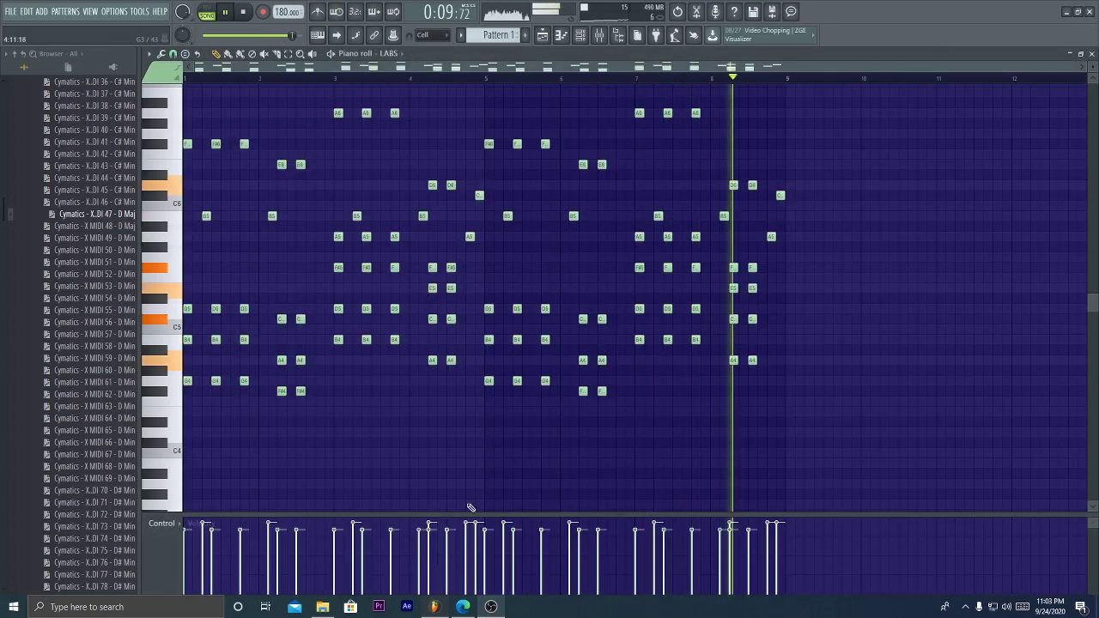
key(F7)
click(695, 179)
key(alt+r)
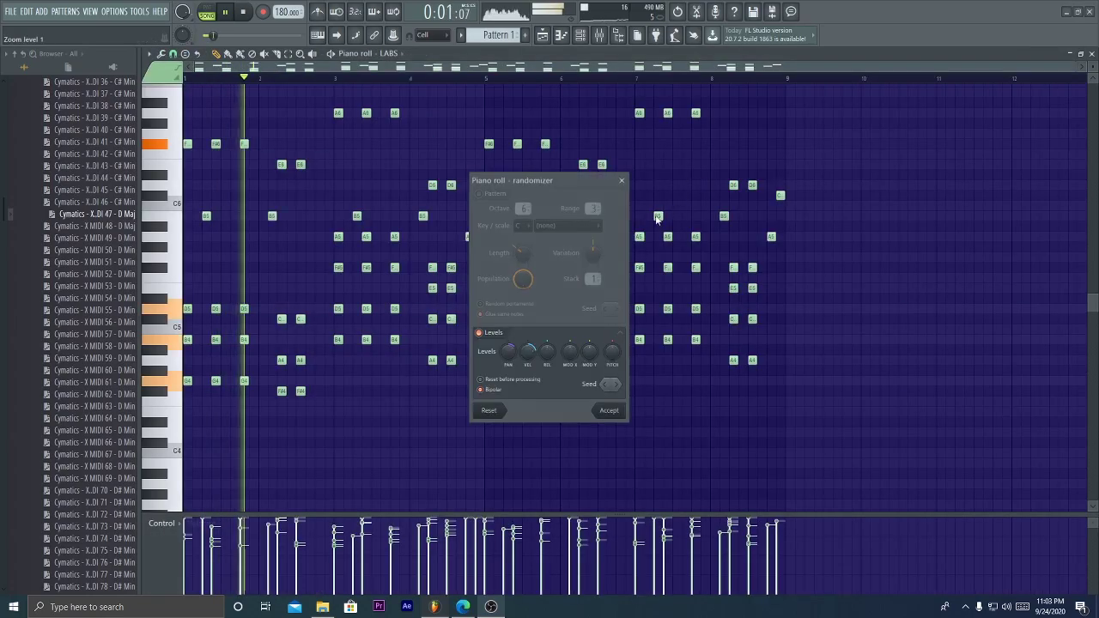
click(606, 411)
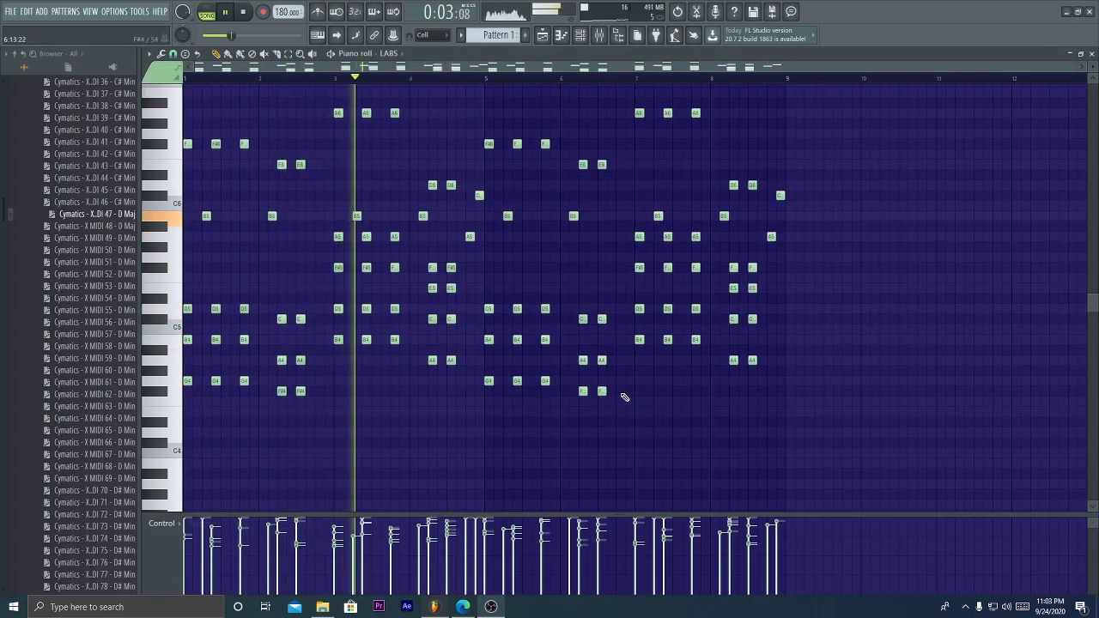
Solo playlist Track 7 and play the LABS pattern without the vocal loop
key(F7)
right_click(288, 303)
key(space)
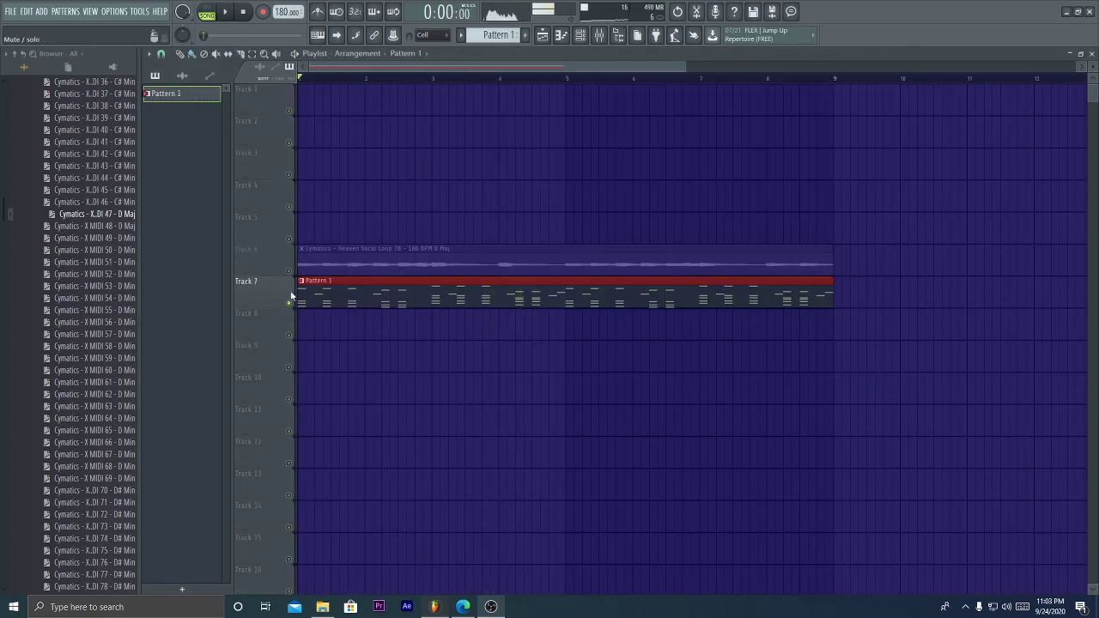
key(space)
Assign the LABS channel to mixer Insert 17 and route that track only to Insert 15
key(F9)
right_click(622, 193)
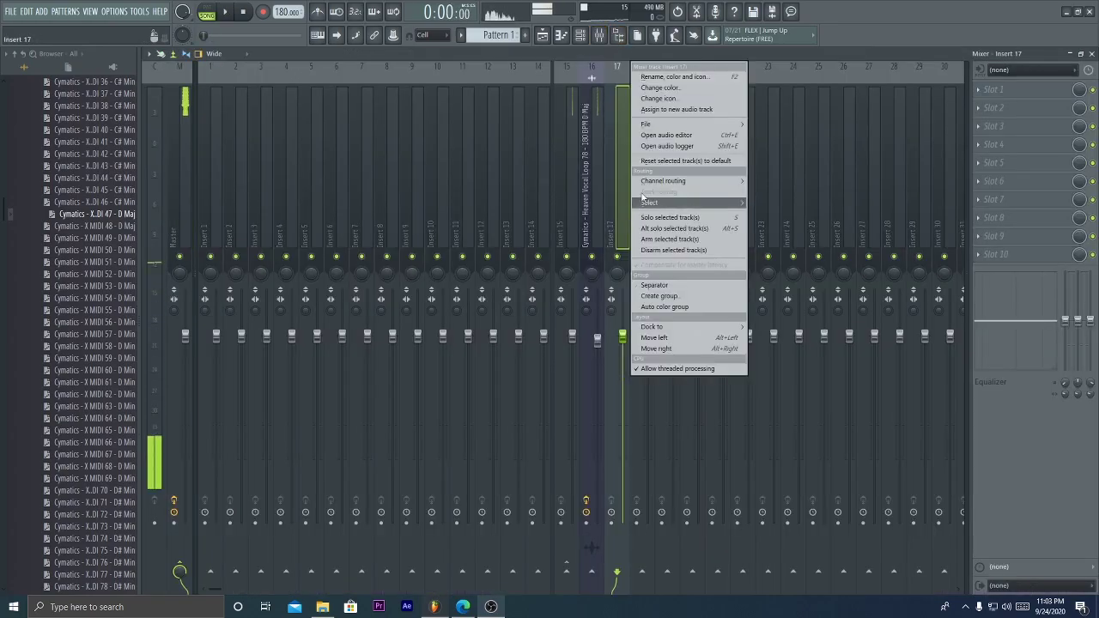
mouse_move(678, 181)
click(768, 180)
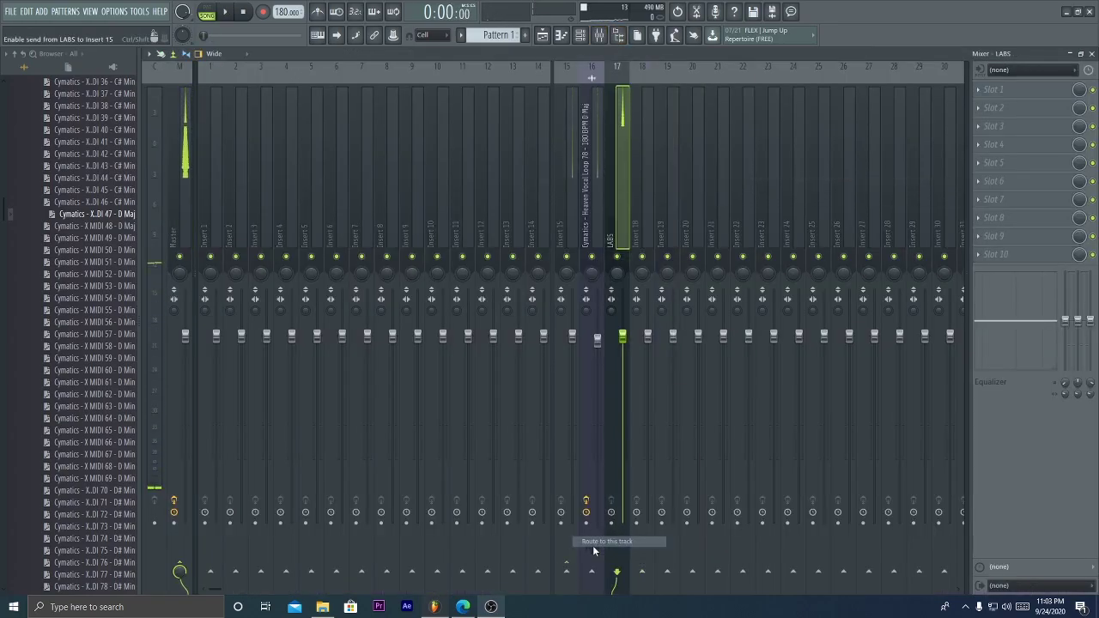
click(567, 571)
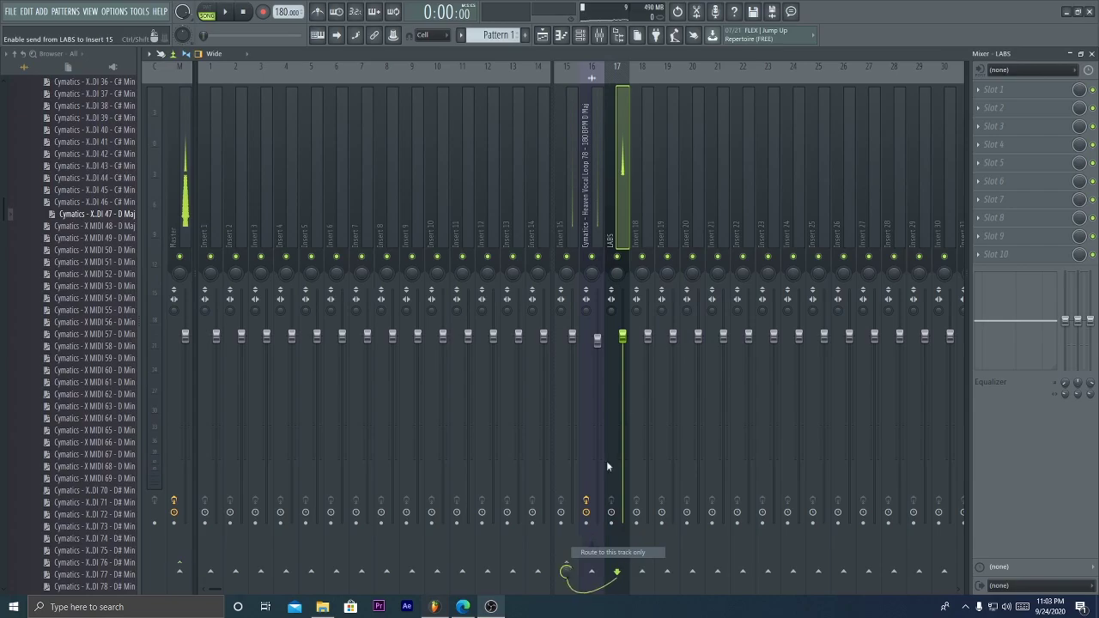
Load Fruity Parametric EQ 2 into the LABS track's first effect slot and apply the 20Hz + 18kHz cut preset
click(1074, 96)
click(862, 266)
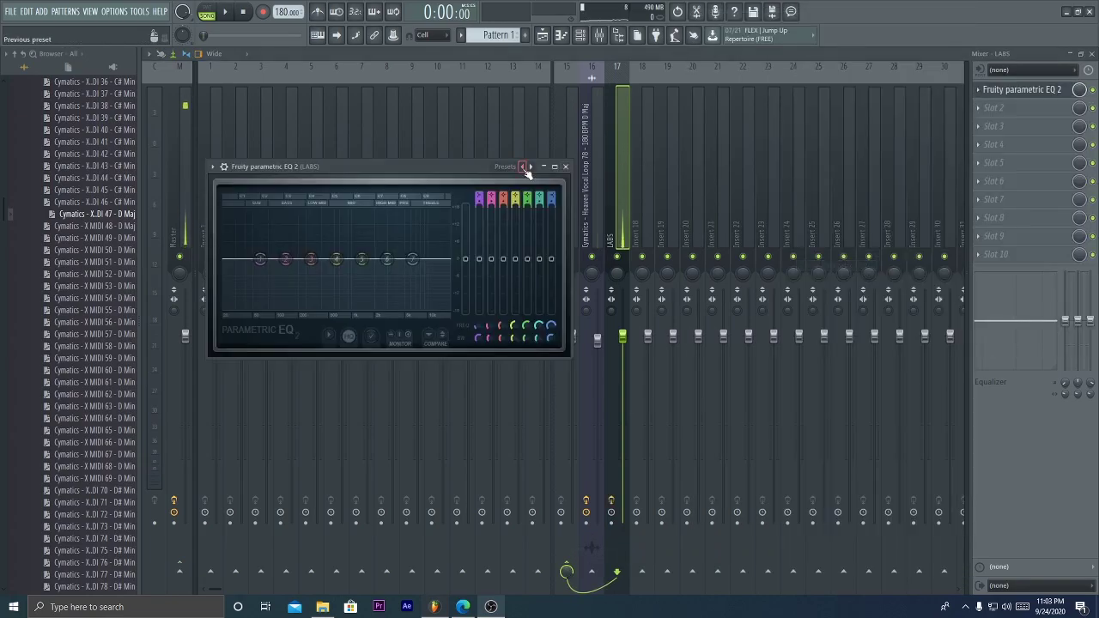
click(523, 168)
click(543, 230)
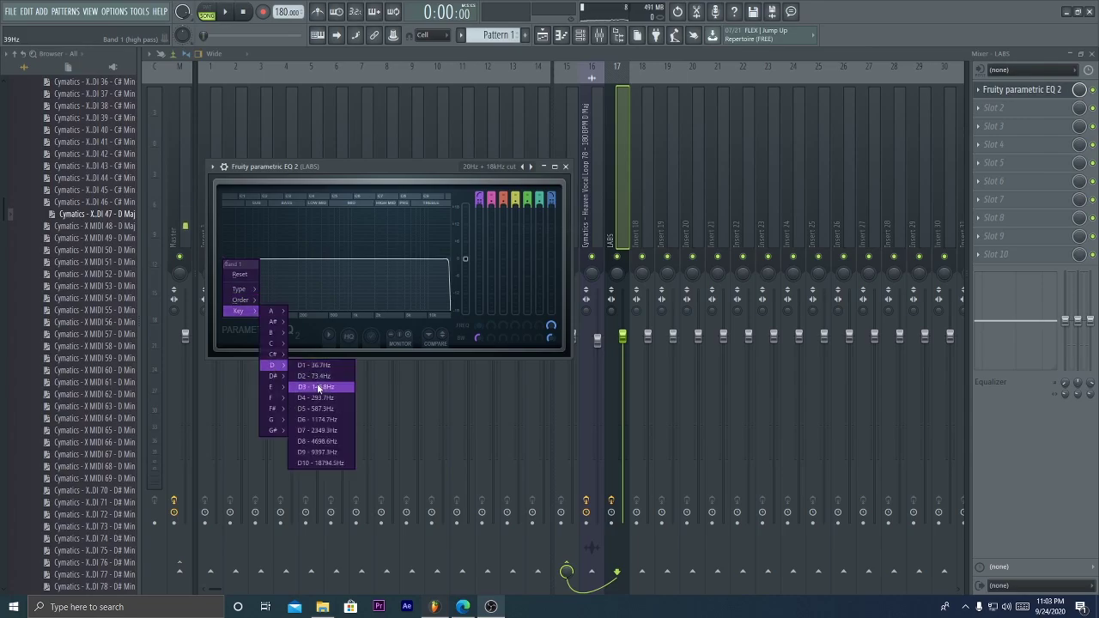
Tune the high-pass band 1 of the LABS track's EQ to D3 and audition it
click(318, 386)
key(space)
Add Fruity Reeverb 2 in the LABS track's second effect slot with a 365 Hz low cut and 77% wet level
click(993, 107)
mouse_move(983, 123)
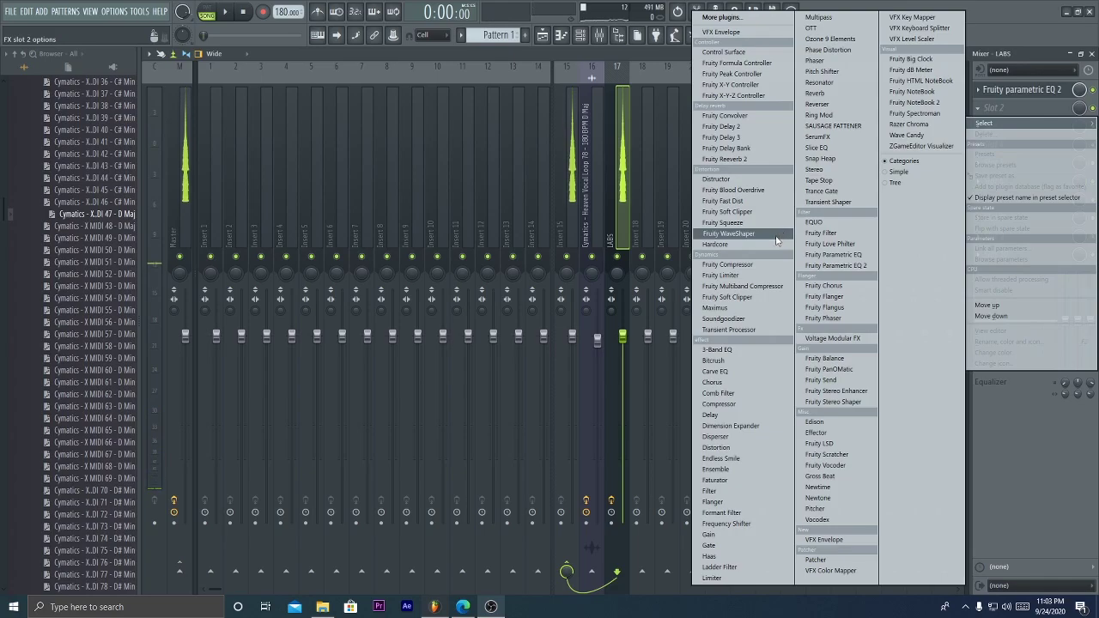
click(758, 162)
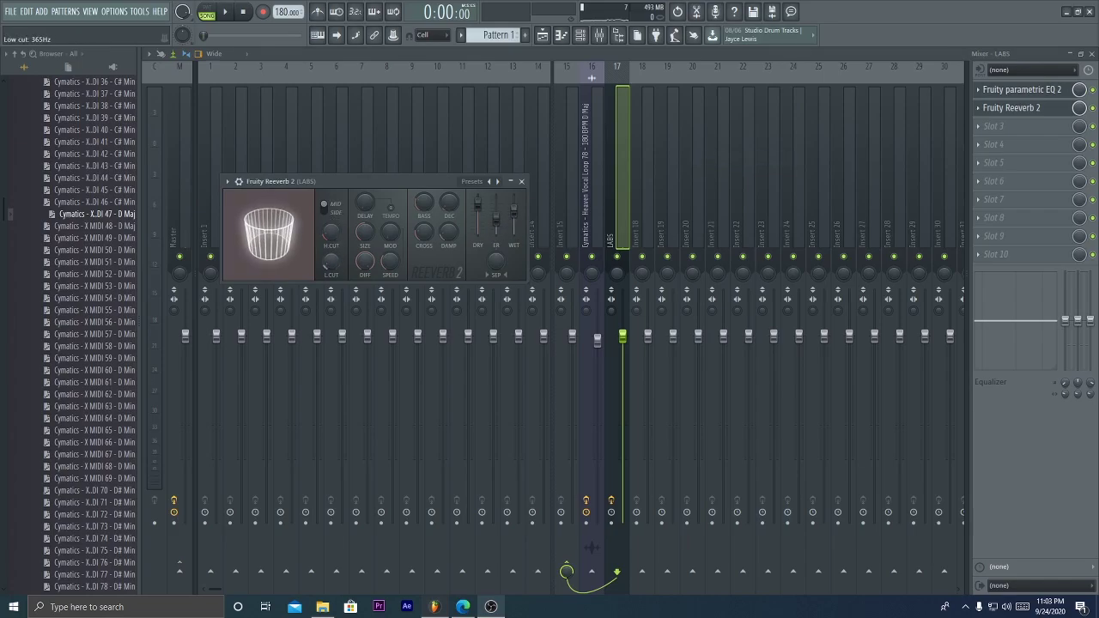
key(space)
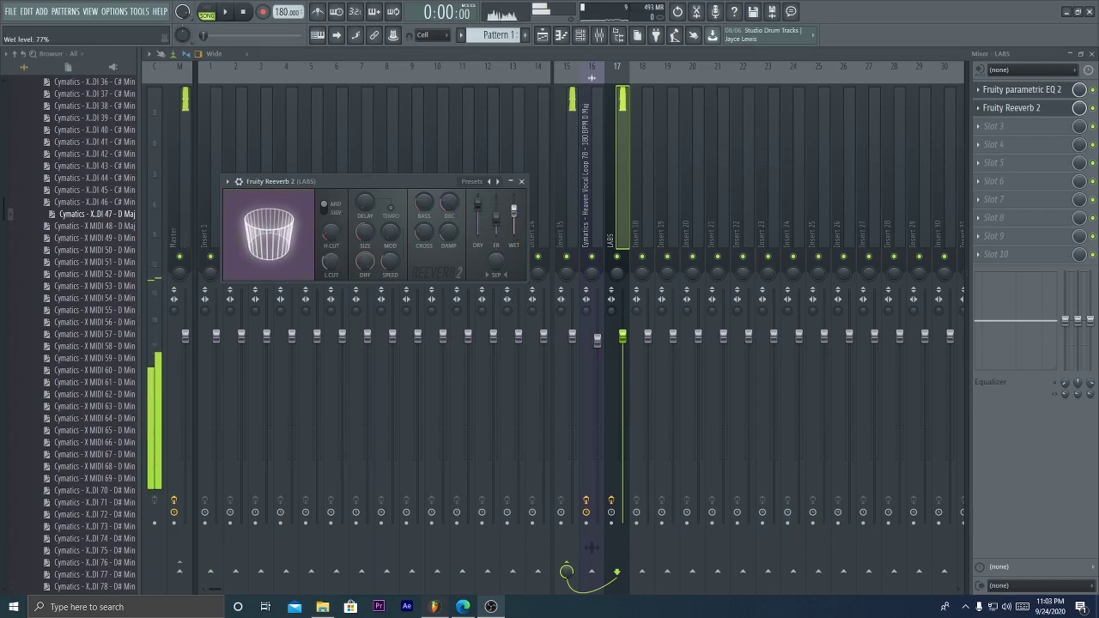
key(space)
Add Fruity Delay Bank in the third effect slot with ping-pong feedback and a feedback volume of 28%
click(1008, 126)
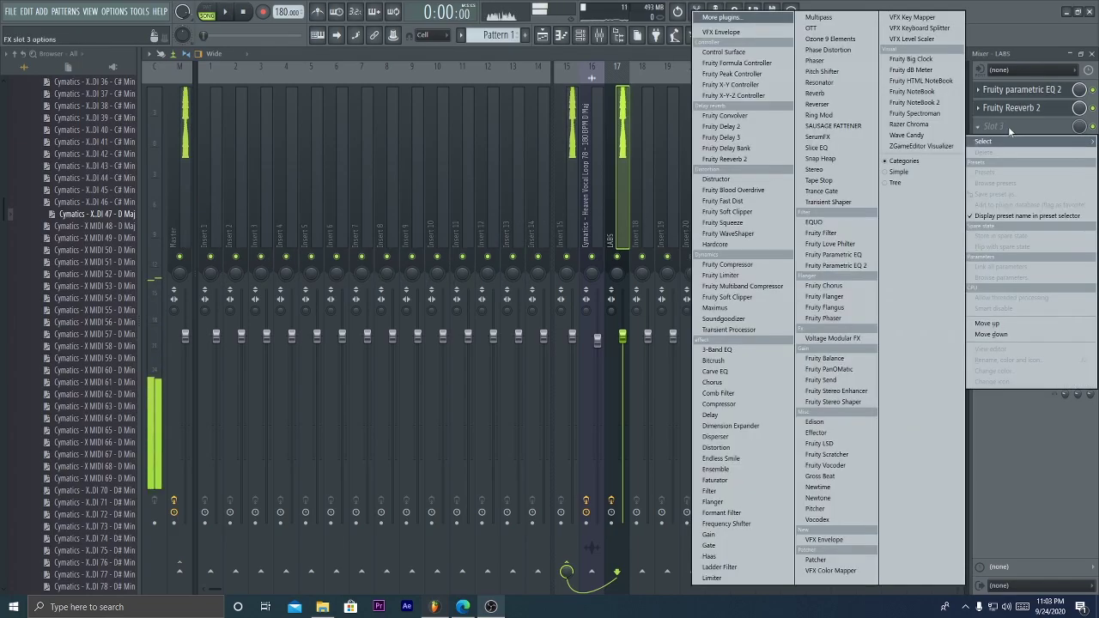
click(726, 148)
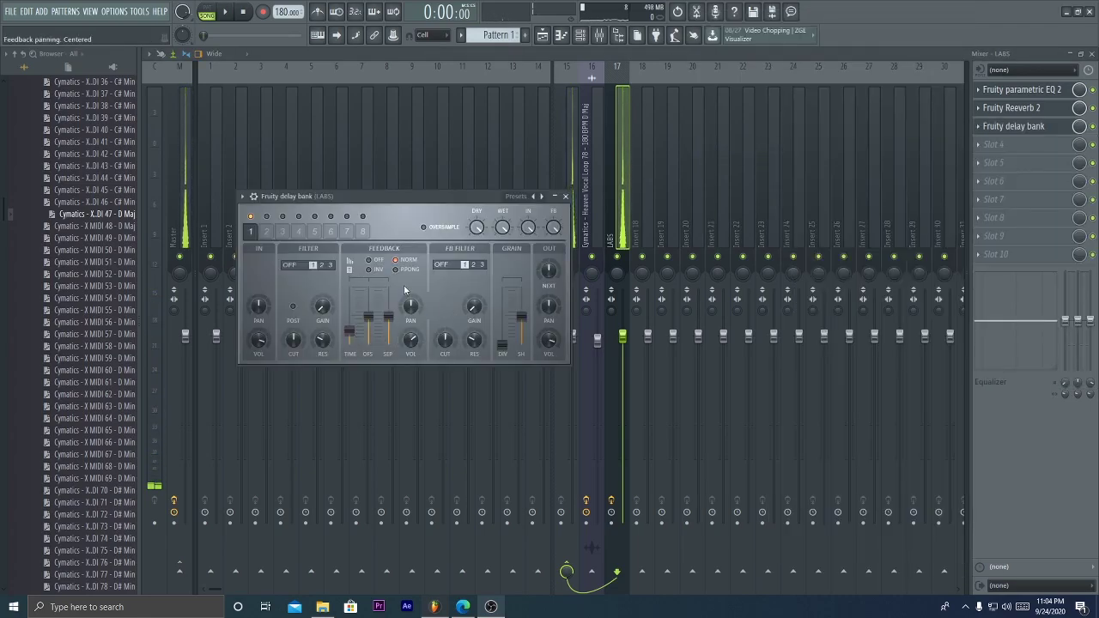
key(space)
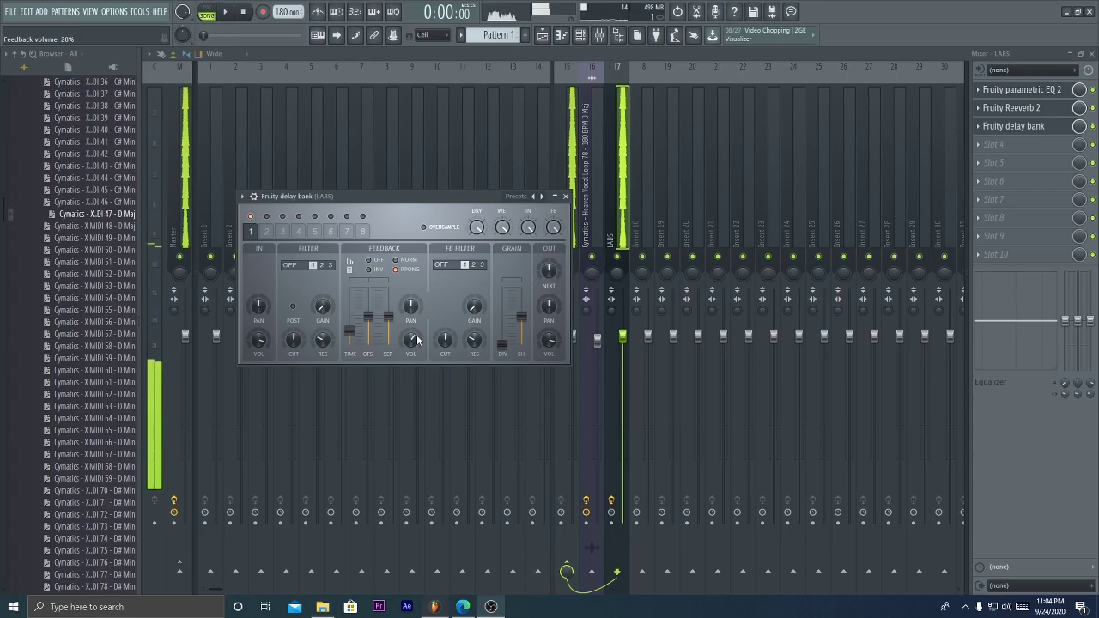
Add OTT in the fourth effect slot and set its depth to 42%
click(1003, 147)
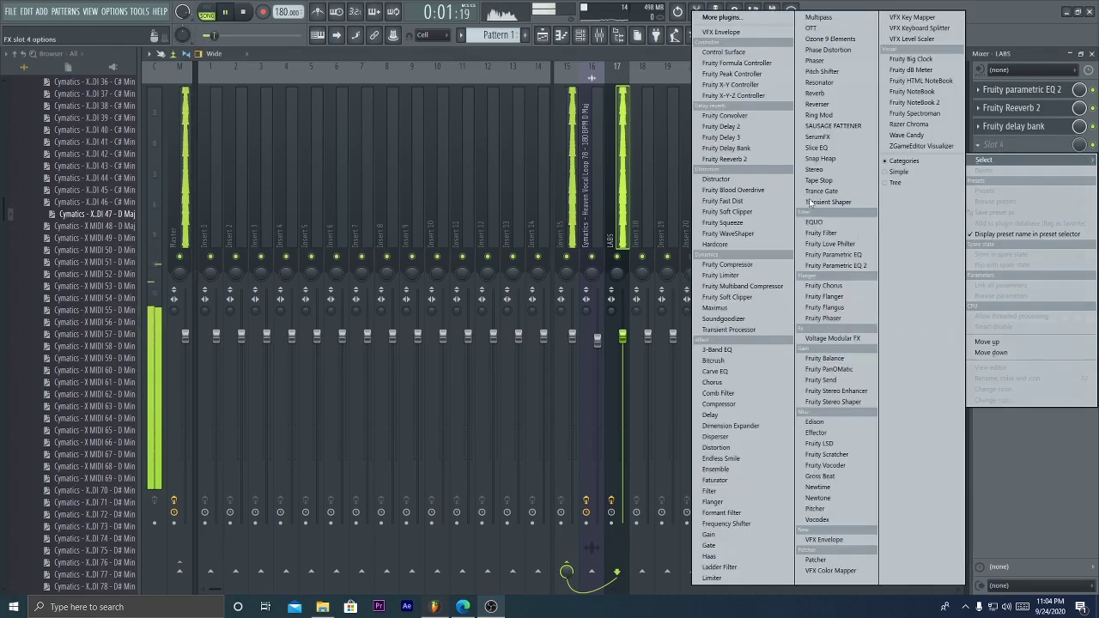
click(831, 29)
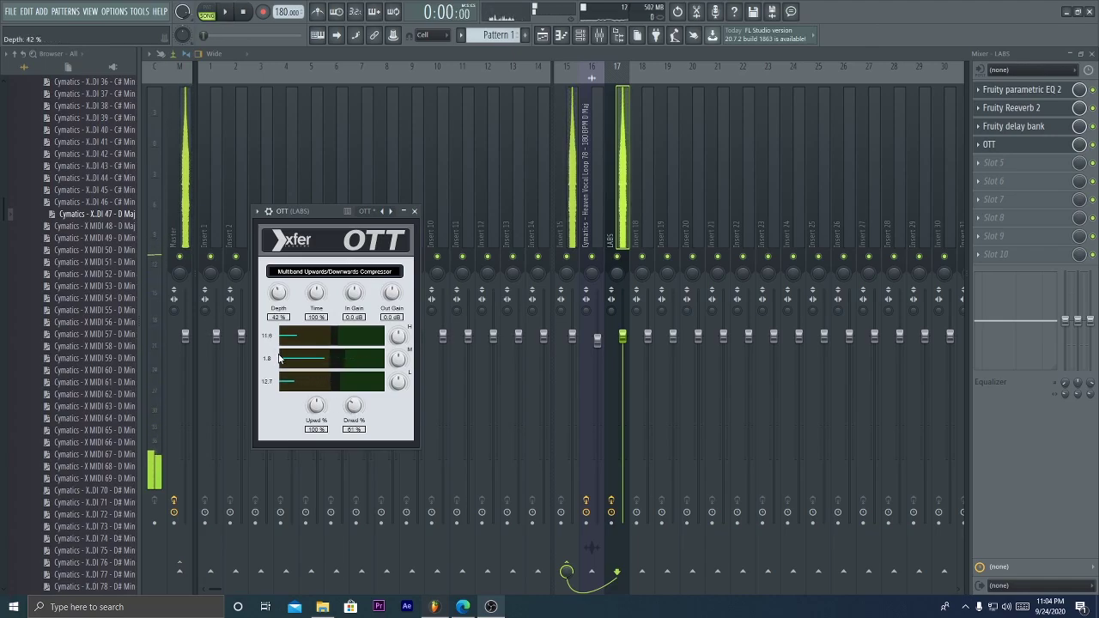
key(space)
Add Dimension Expander in the fifth effect slot at 34 dry/wet and lower the LABS track's volume
click(1028, 157)
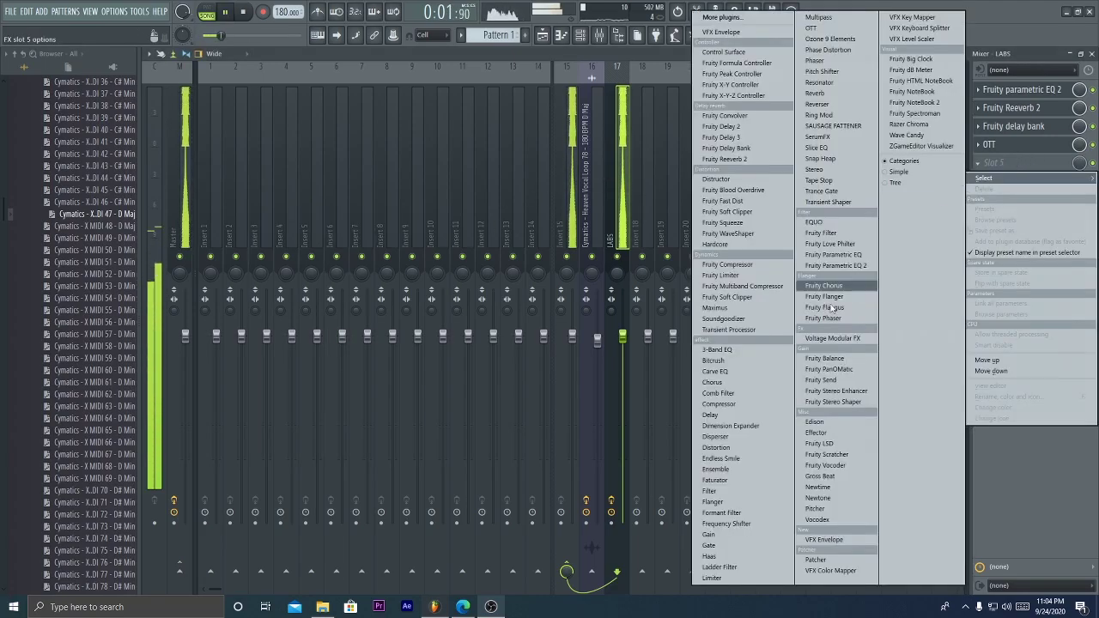
click(740, 429)
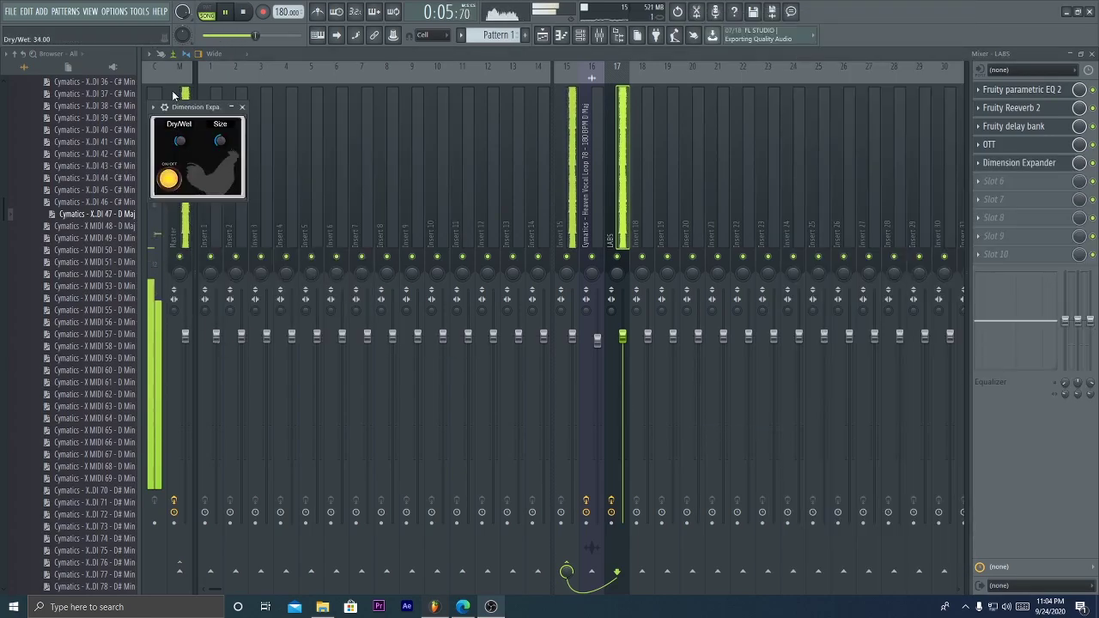
drag(623, 336, 623, 355)
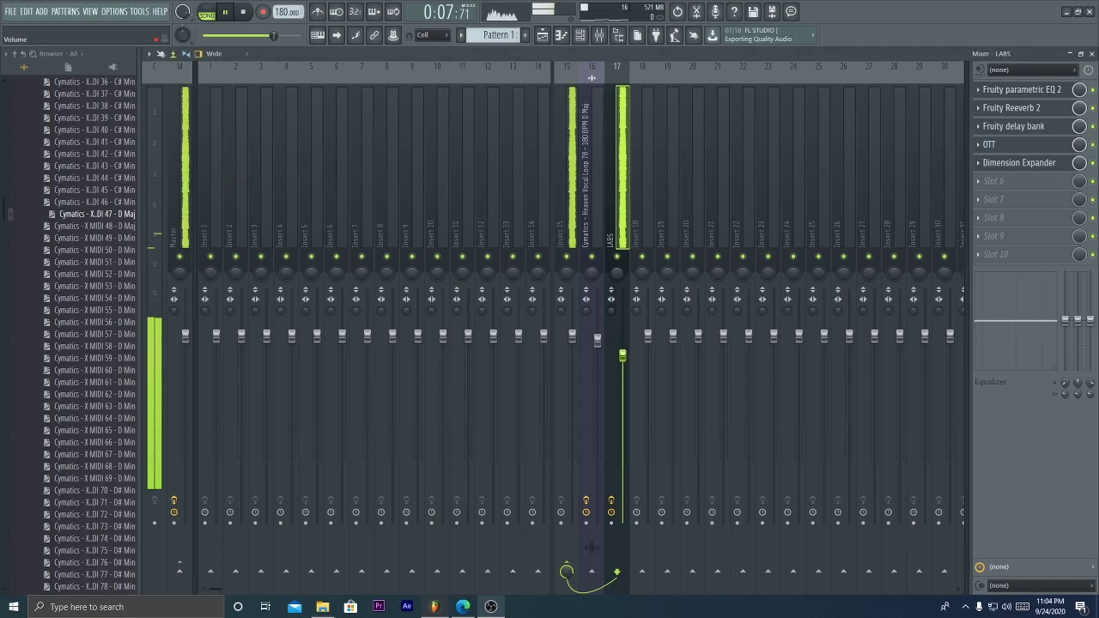
Play the LABS pattern together with the vocal loop in the playlist and solo Track 7 again
key(F9)
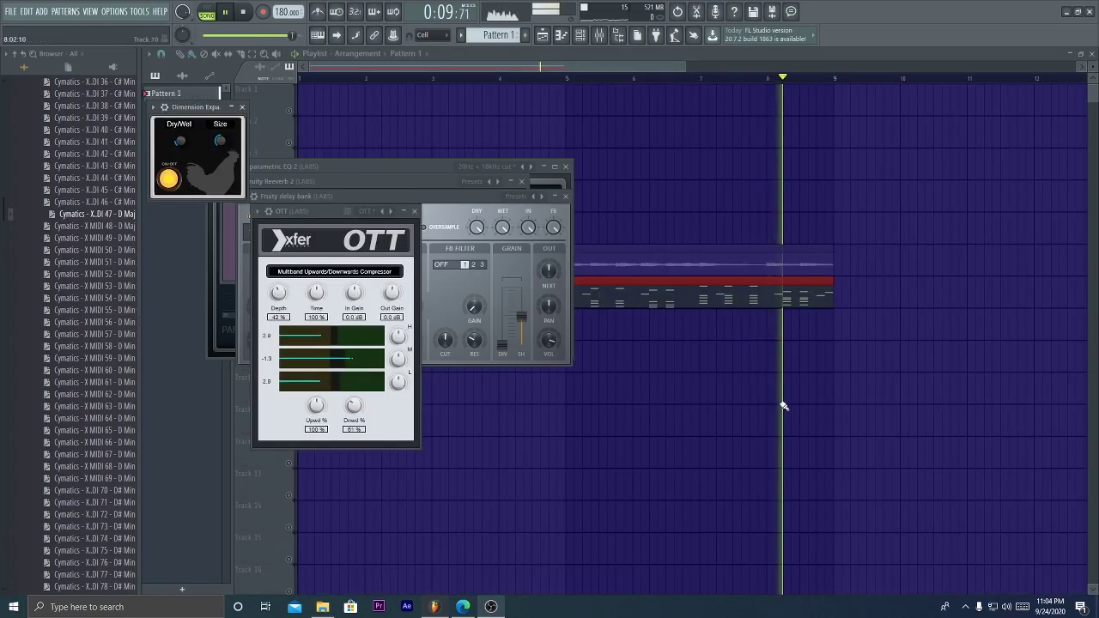
click(792, 422)
scroll(391, 67, down, 3)
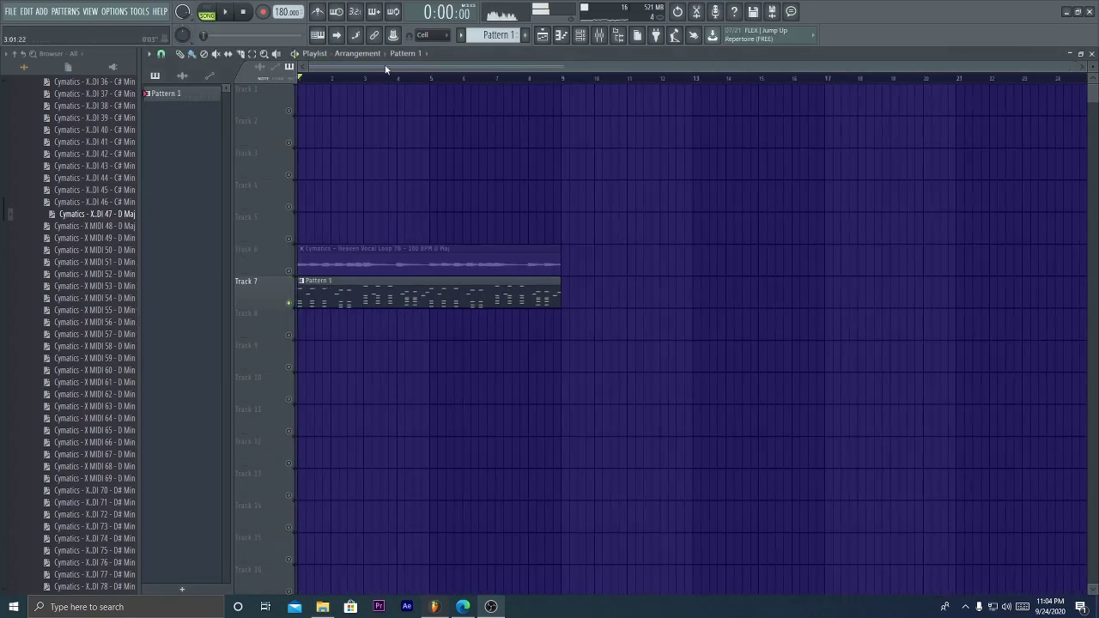
click(246, 13)
click(226, 13)
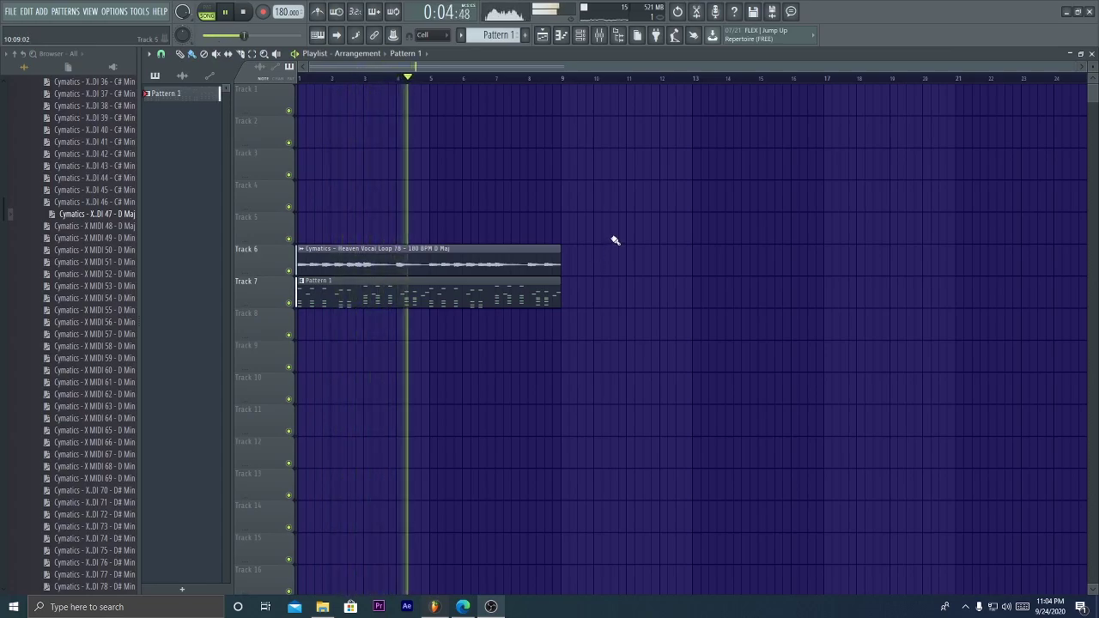
right_click(293, 308)
right_click(288, 303)
key(space)
Apply another velocity randomization to the selected LABS chord notes, then deselect them and audition the pattern
scroll(362, 69, up, 3)
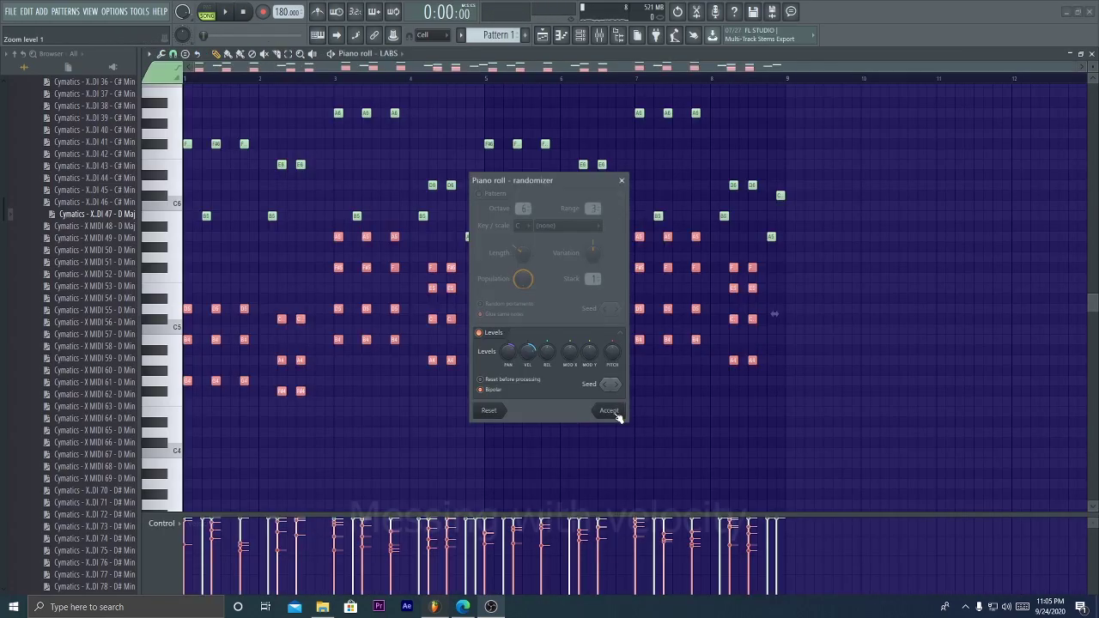
click(618, 418)
key(space)
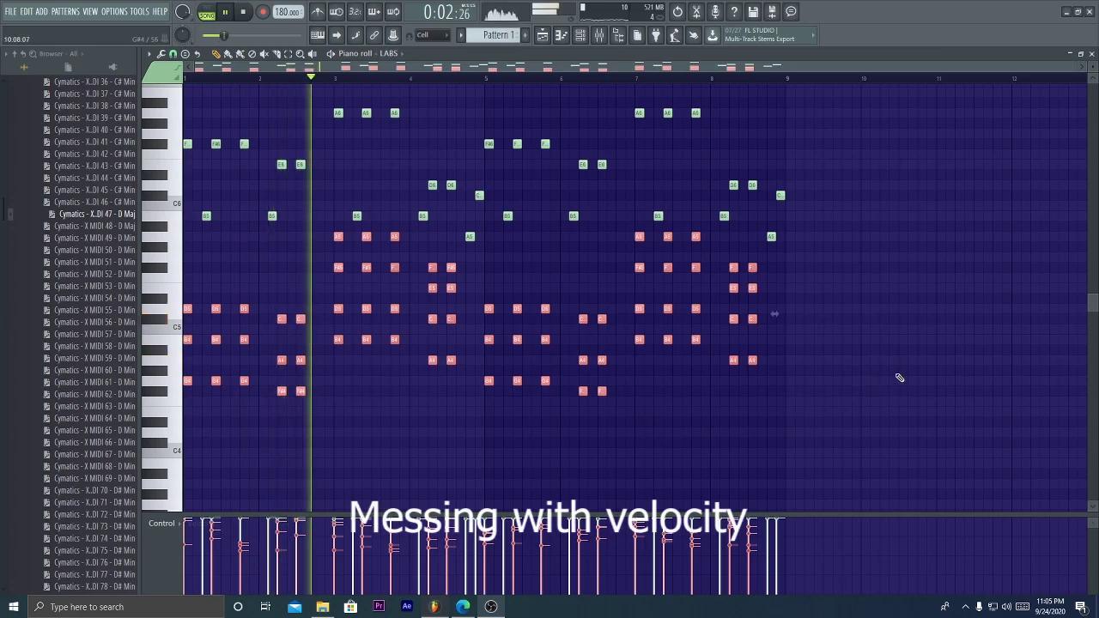
key(ctrl+d)
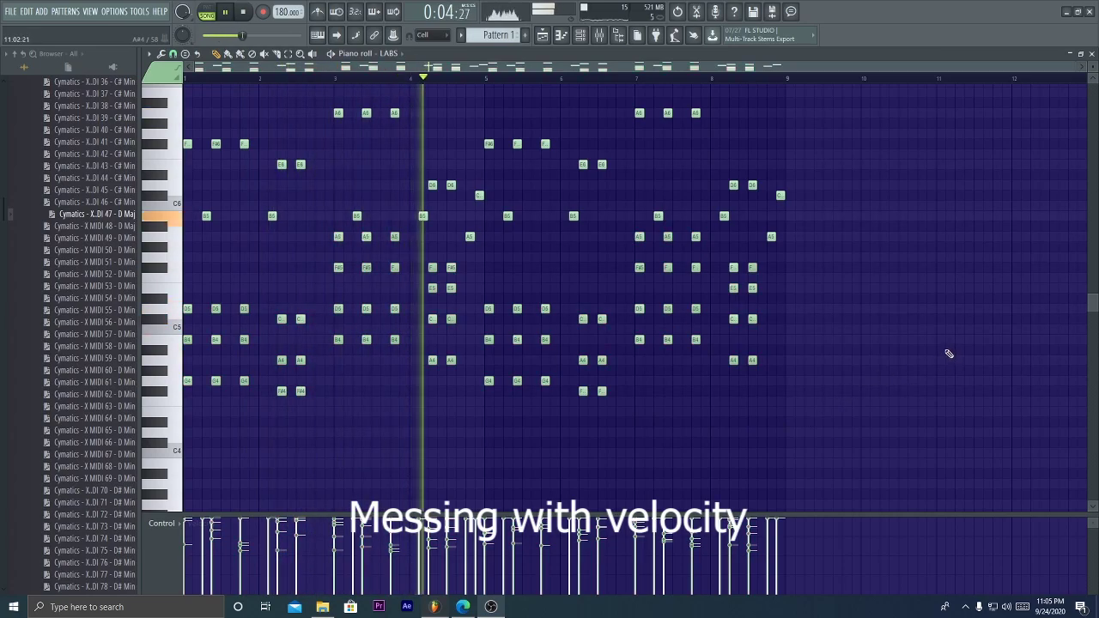
scroll(908, 312, up, 1)
scroll(876, 292, up, 1)
key(space)
Select all BooBass notes in Pattern 2 and delete them
drag(856, 192, 721, 281)
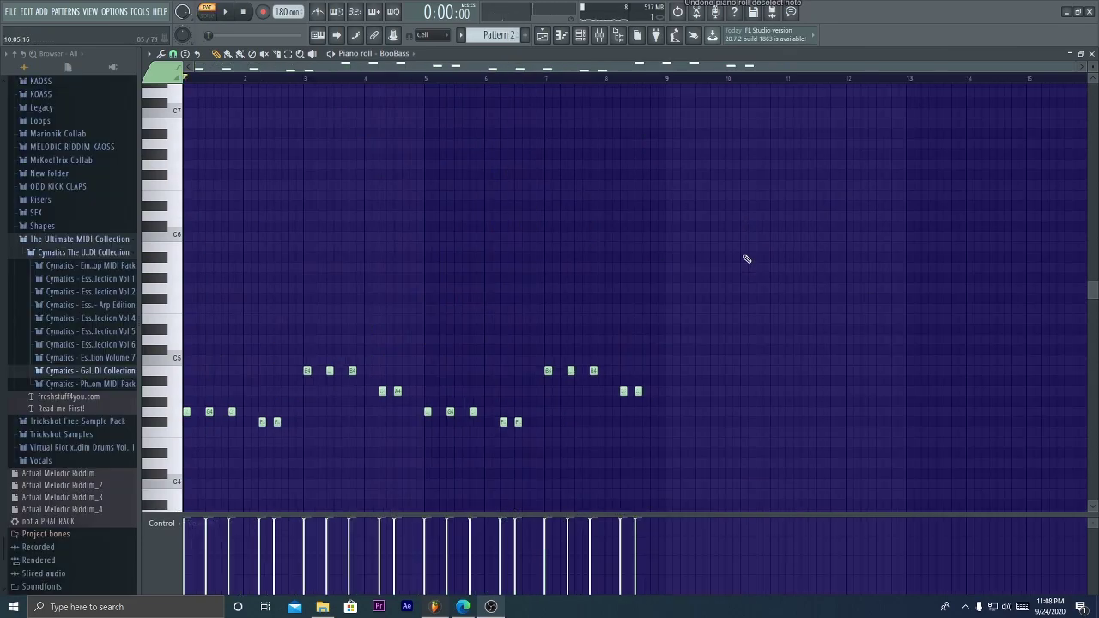
drag(768, 265, 192, 387)
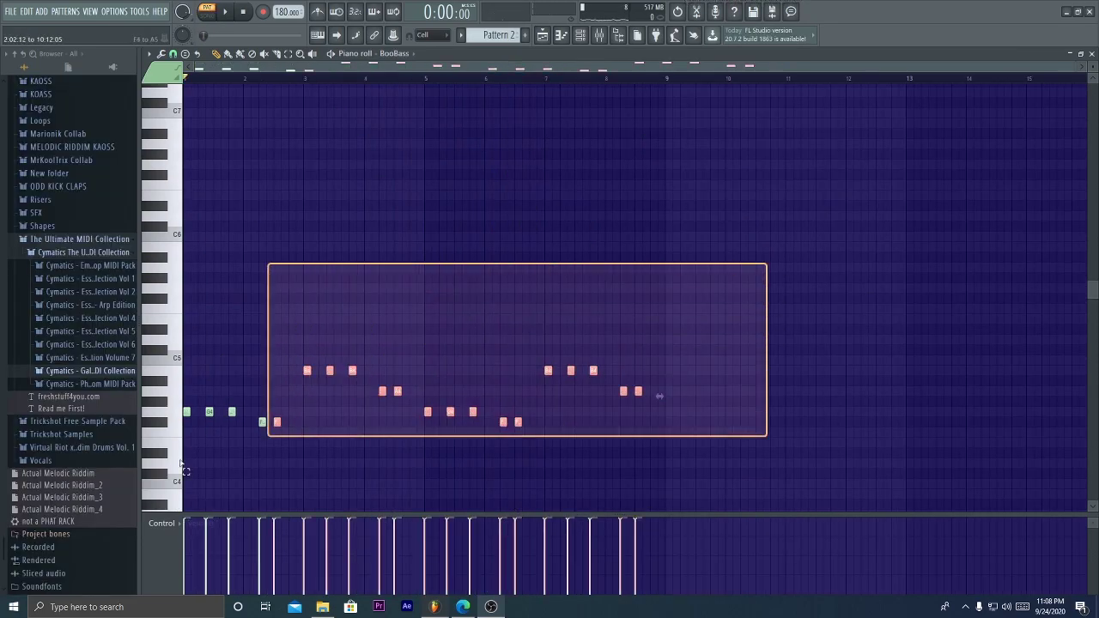
key(Delete)
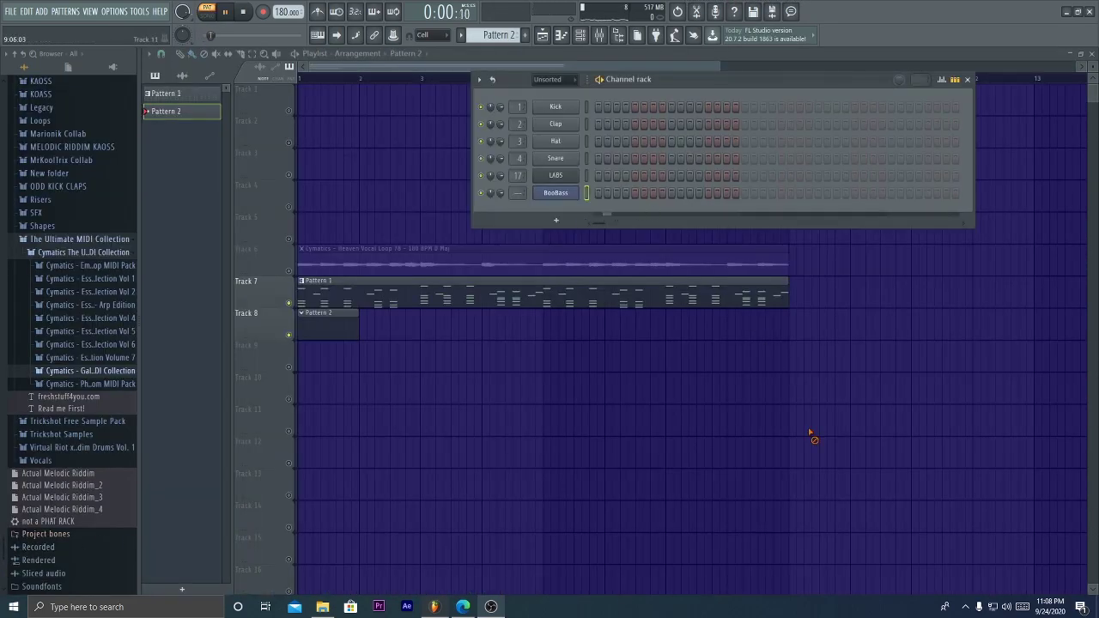
Remove the empty Pattern 2 clip from playlist Track 8 and close the channel rack
key(F6)
double_click(353, 303)
key(space)
scroll(360, 66, up, 1)
scroll(899, 145, up, 3)
drag(898, 110, 382, 331)
key(ctrl+a)
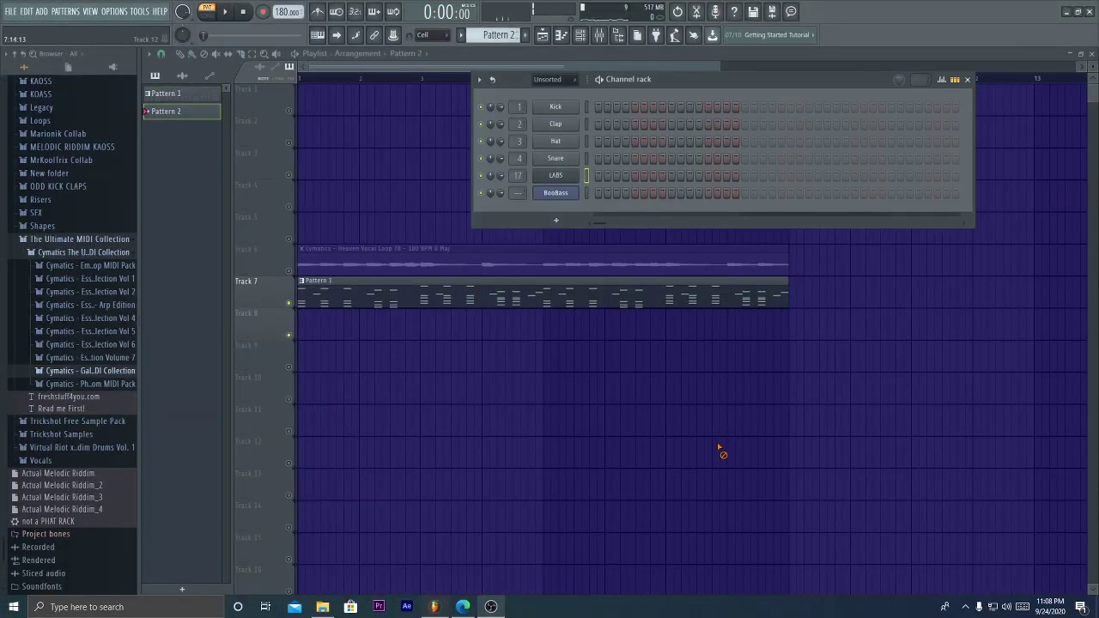
key(F6)
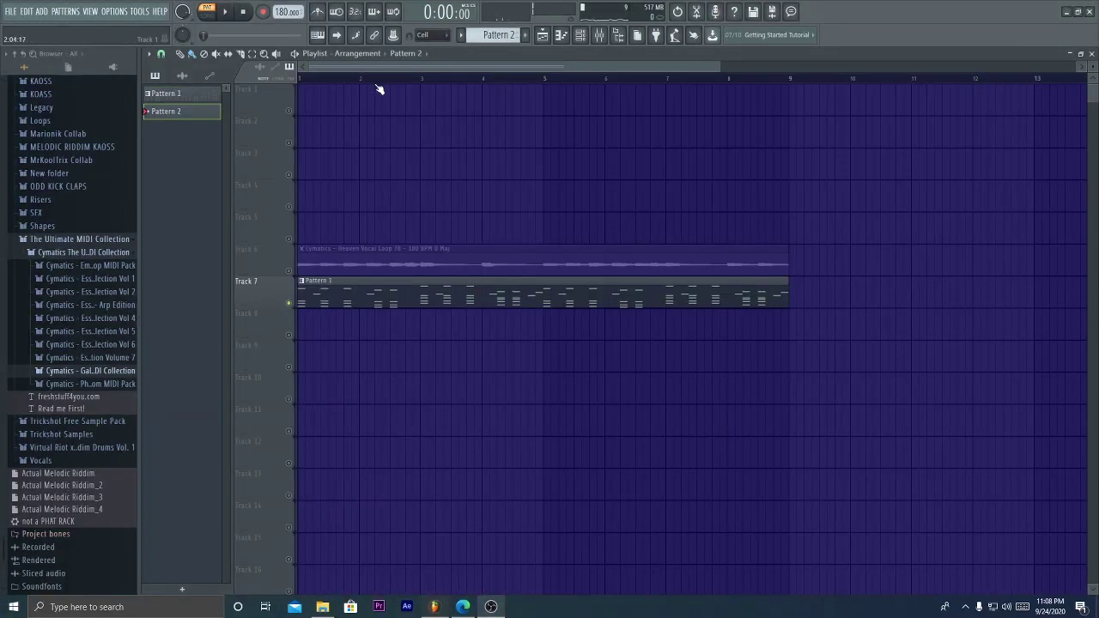
Place the Cymatics - X Kick 14 - D sample on playlist Track 5 at bar 13
scroll(380, 86, down, 2)
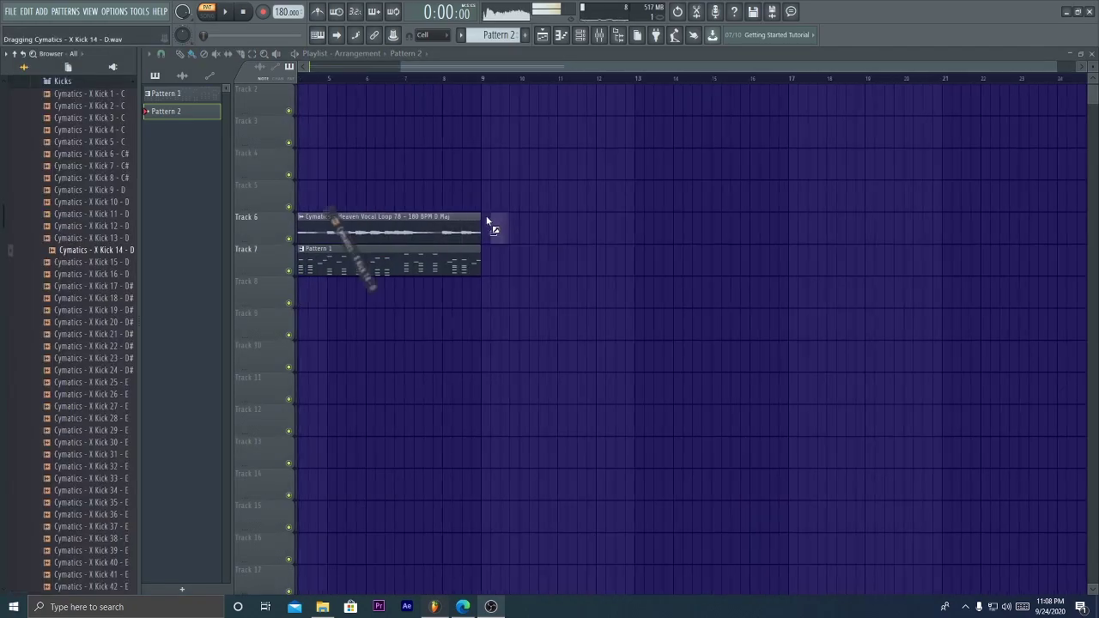
drag(490, 226, 650, 197)
scroll(693, 85, up, 4)
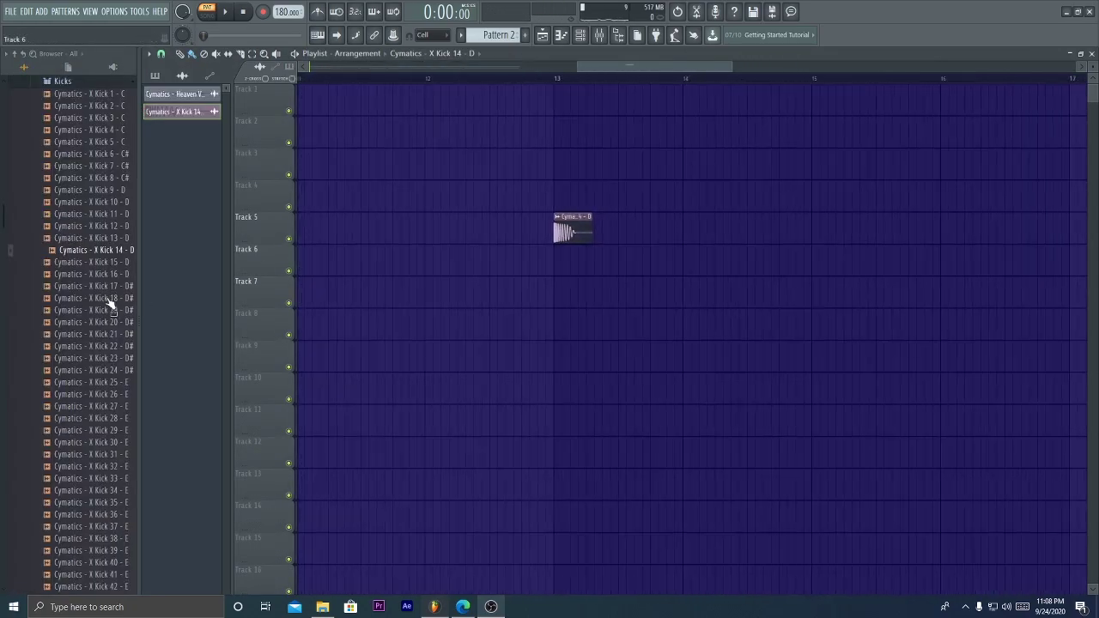
Place Cymatics - X Kick 15 - D on Track 6 at bar 13 and play both kicks from there
drag(72, 265, 571, 266)
click(571, 78)
key(space)
key(space)
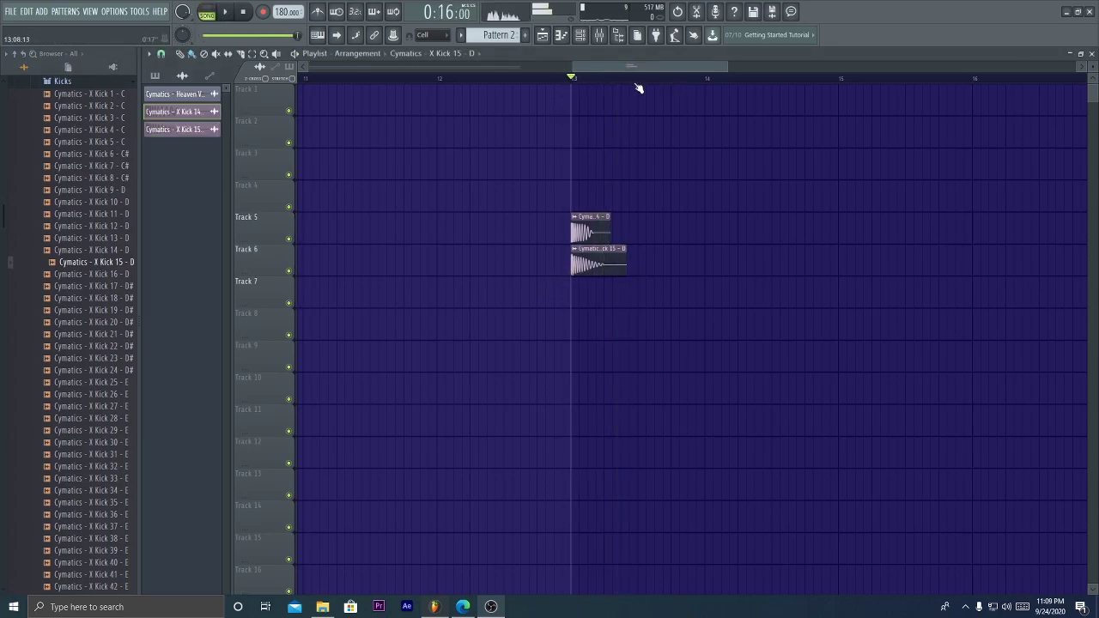
Solo Track 5 and audition the X Kick 14 clip by itself
scroll(637, 84, up, 3)
right_click(289, 239)
key(space)
key(space)
key(space)
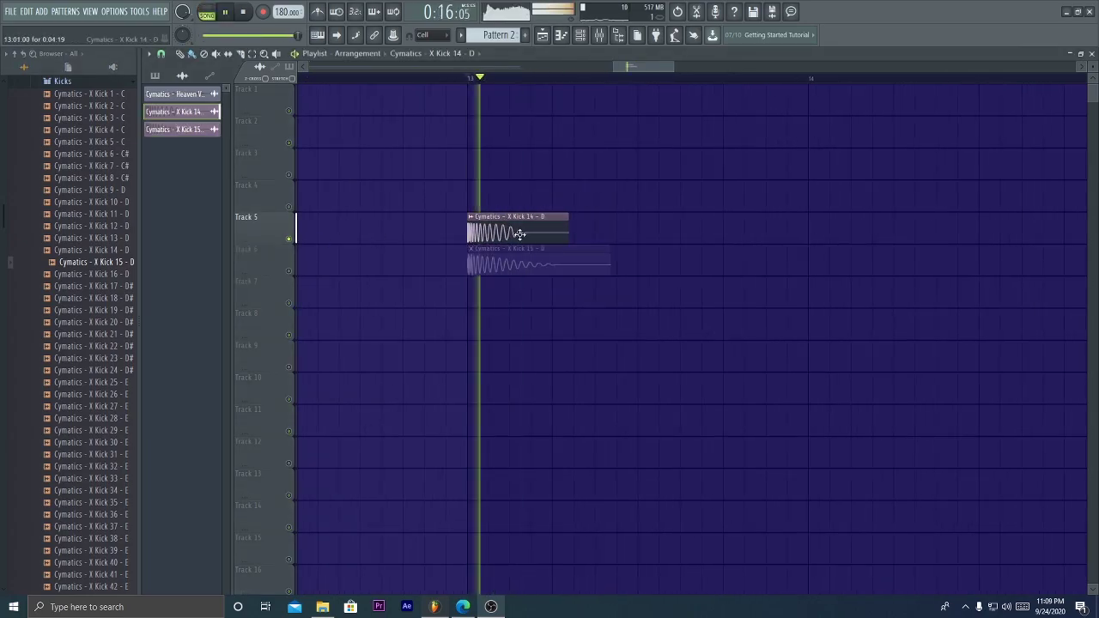
key(space)
Open the X Kick 14 clip's sample settings and play the kick repeatedly to judge its sound
double_click(519, 234)
key(space)
key(space)
key(space)
key(space)
key(space)
key(space)
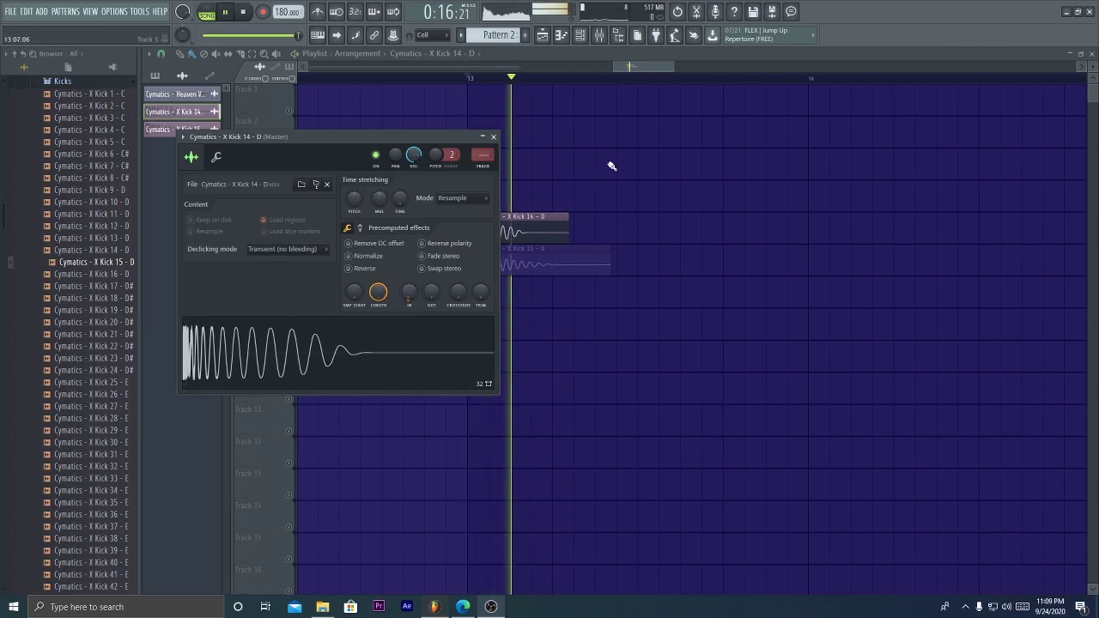
click(530, 226)
key(space)
key(space)
key(space)
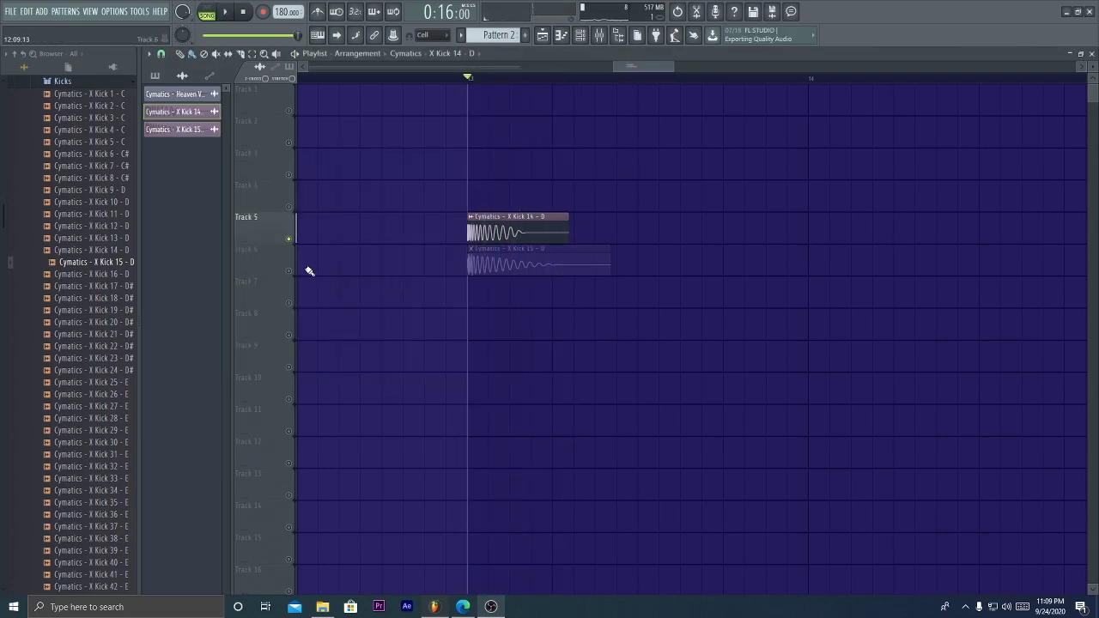
Raise the fade-in of the X Kick 15 sample while auditioning it soloed on Track 6
double_click(527, 260)
drag(423, 307, 423, 293)
key(space)
key(space)
key(space)
key(space)
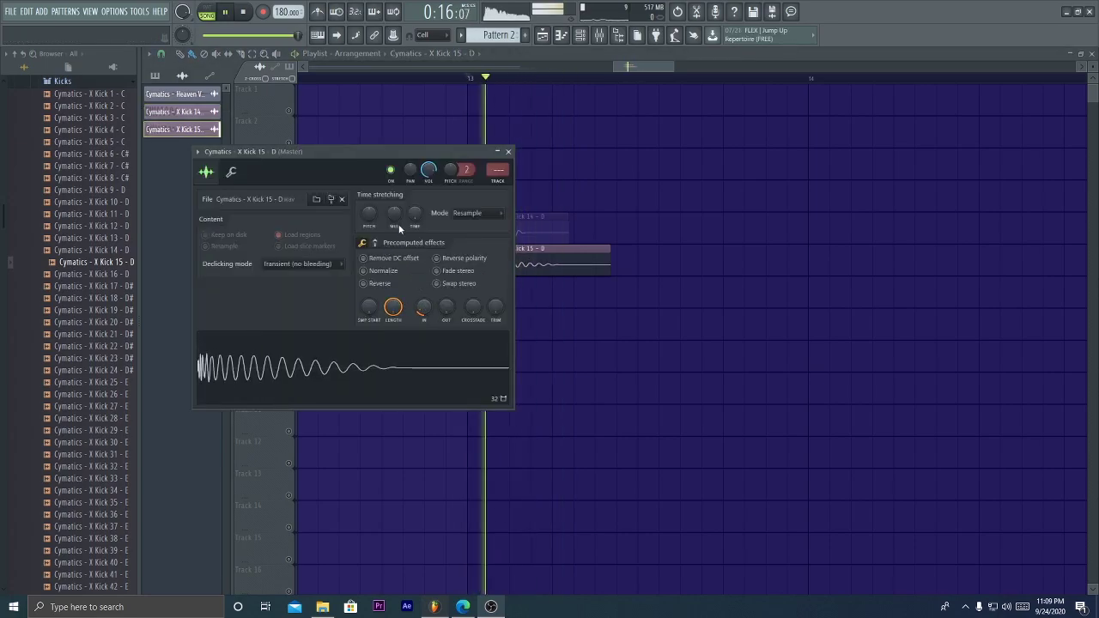
mouse_move(373, 215)
mouse_down()
mouse_move(373, 236)
mouse_move(369, 218)
mouse_up()
key(space)
key(space)
Increase the X Kick 15 sample's fade-out to shorten its tail, then audition it and close its settings
drag(446, 306, 447, 280)
key(space)
right_click(579, 334)
key(space)
double_click(508, 267)
key(space)
key(Escape)
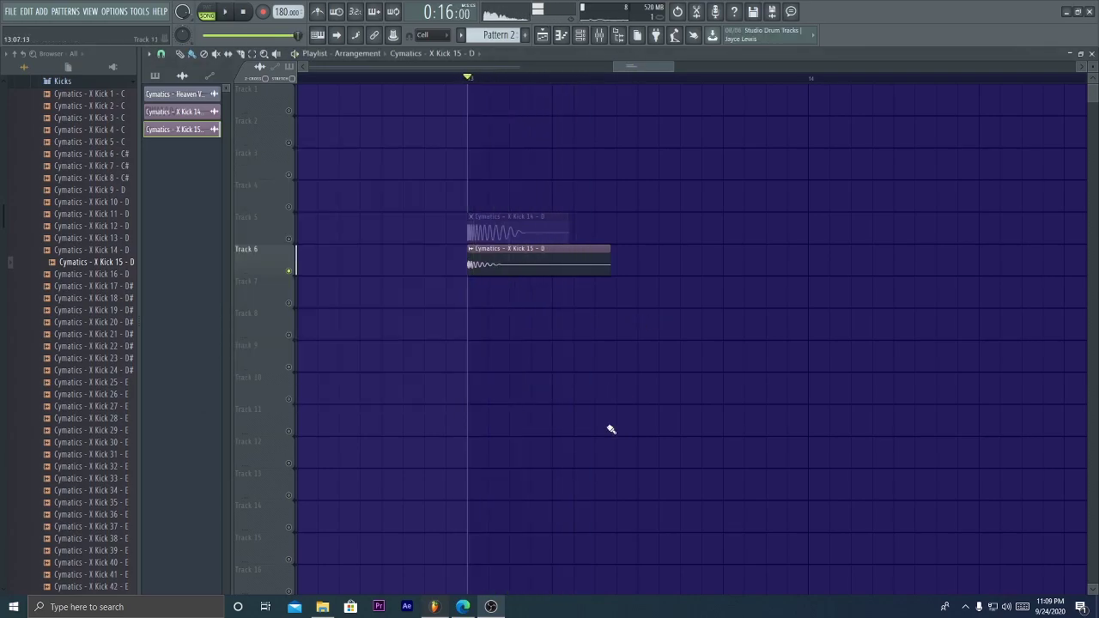
Audition the two kicks layered together and re-enable all playlist tracks
key(space)
key(space)
key(space)
key(space)
key(space)
key(space)
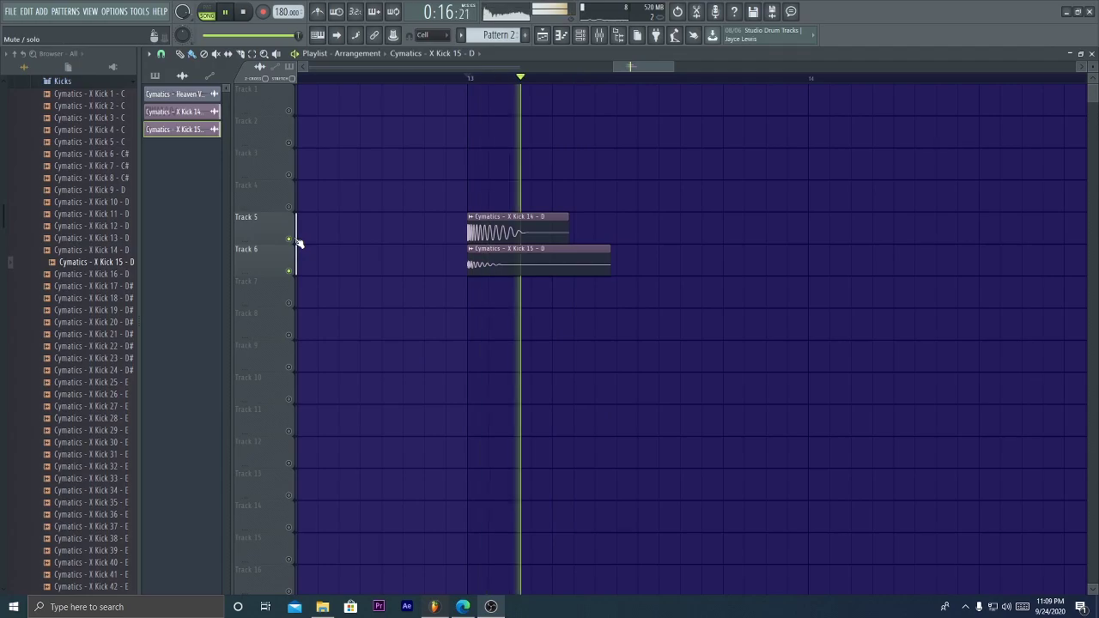
key(space)
key(space)
scroll(555, 83, down, 3)
key(space)
key(space)
scroll(558, 81, down, 3)
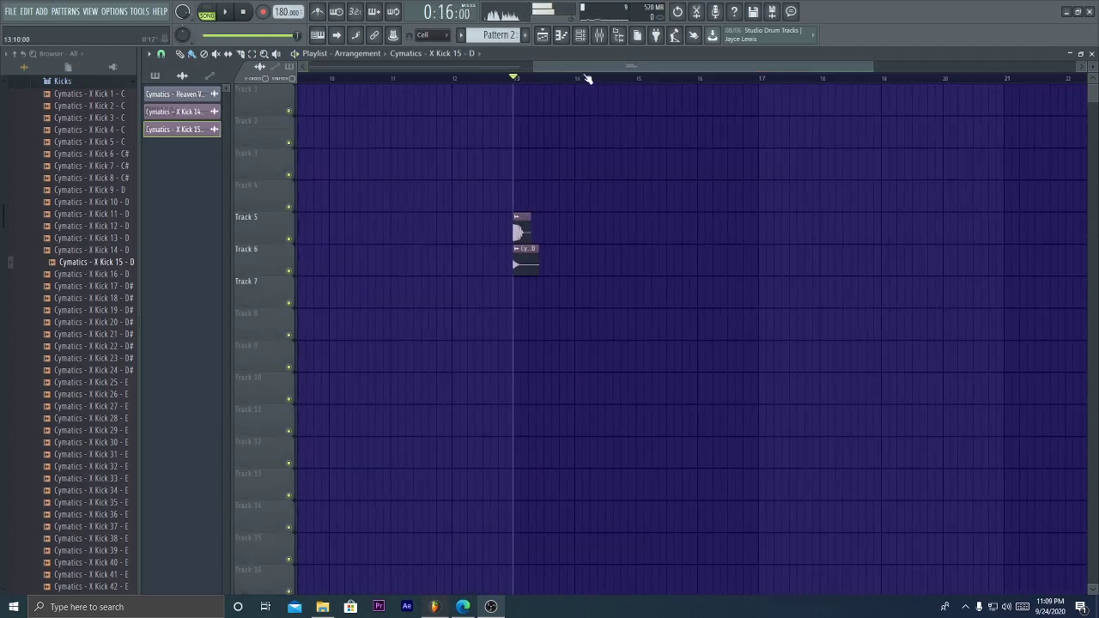
Place Cymatics - X Snare 14 - D from the Snares folder on Track 7 halfway through bar 13 and play it
scroll(94, 258, up, 6)
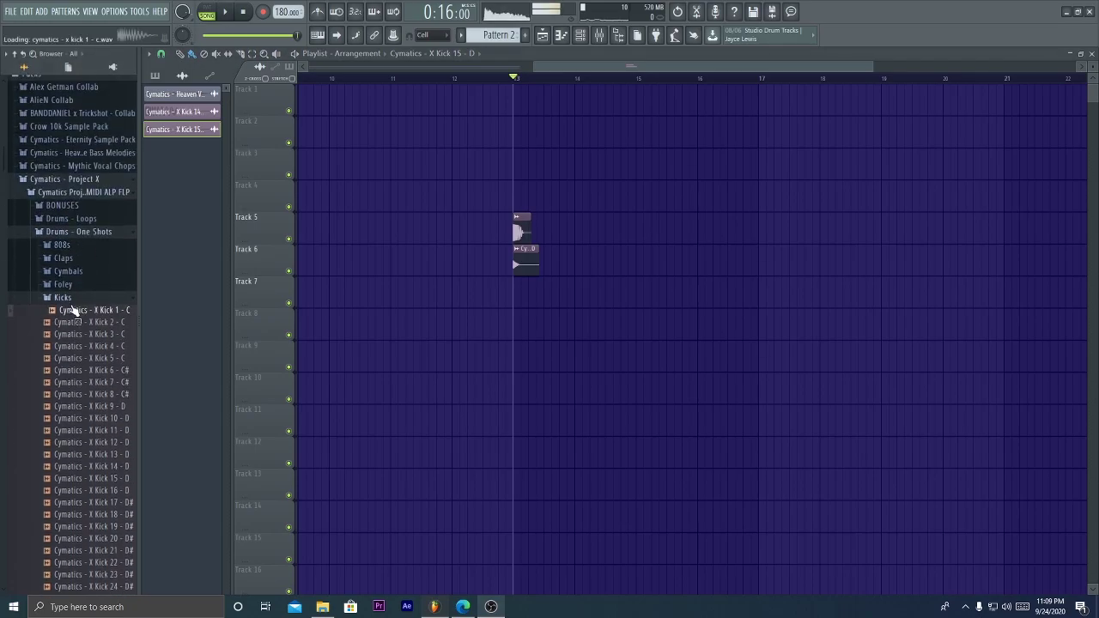
click(72, 300)
click(66, 322)
scroll(86, 343, down, 7)
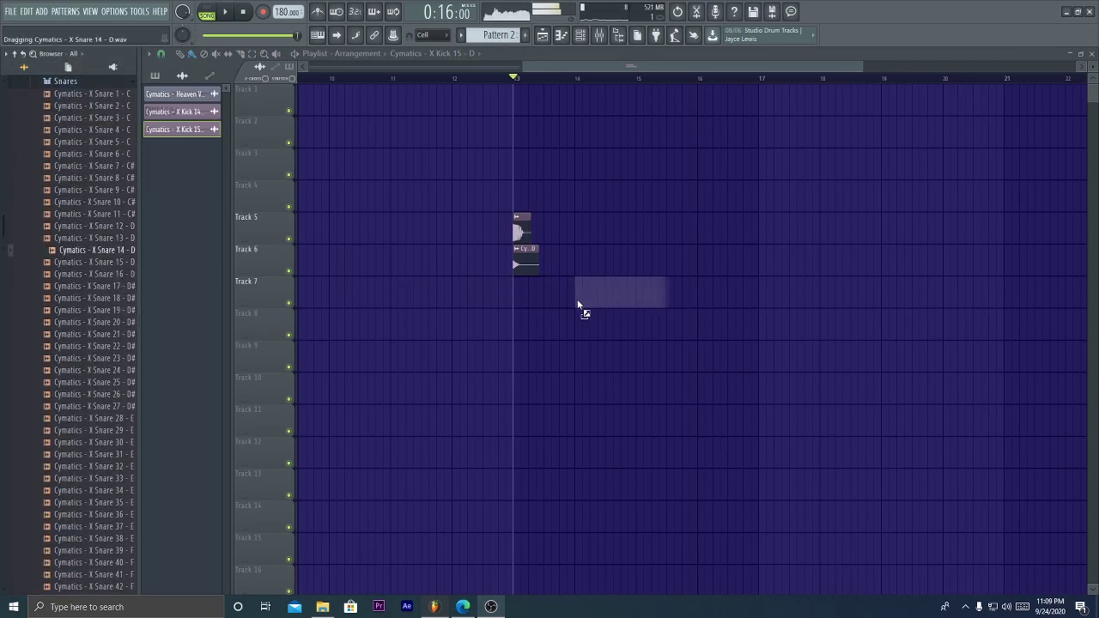
drag(577, 305, 571, 296)
key(space)
scroll(618, 86, up, 3)
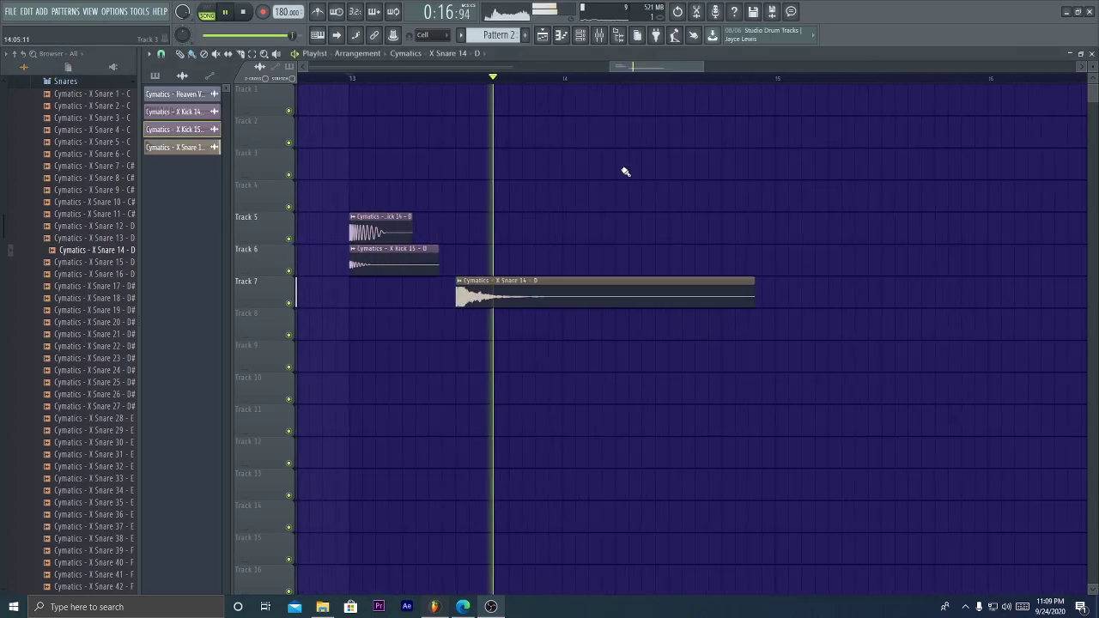
Repeat the kick and snare group through bars 13 to 16, adding an extra layered kick in bar 16
key(space)
drag(781, 181, 349, 342)
key(ctrl+b)
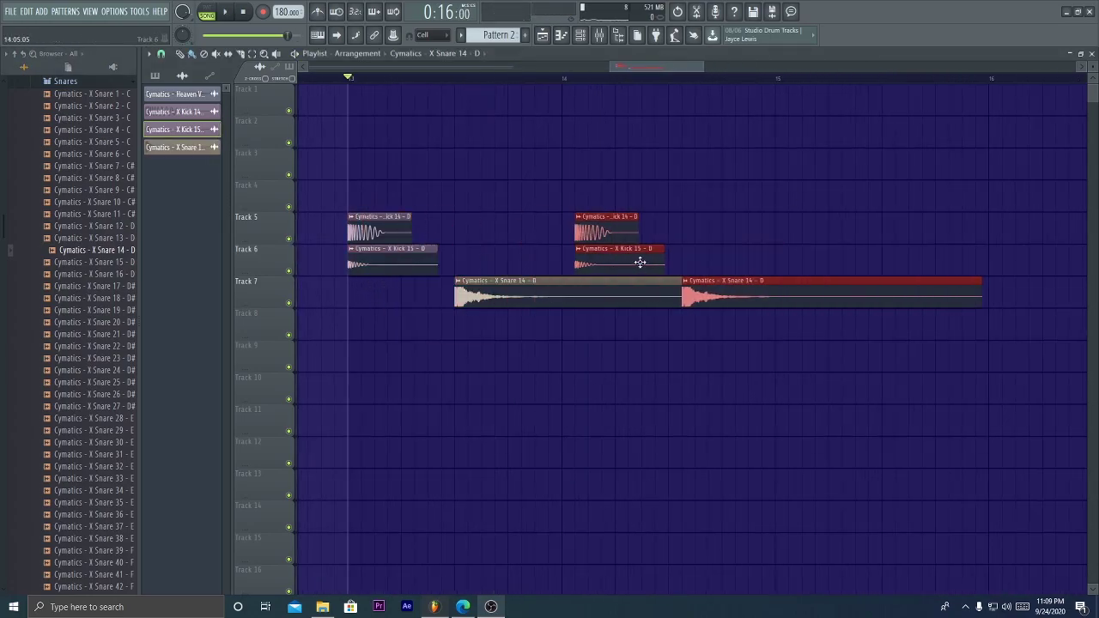
drag(662, 259, 607, 258)
drag(914, 180, 510, 272)
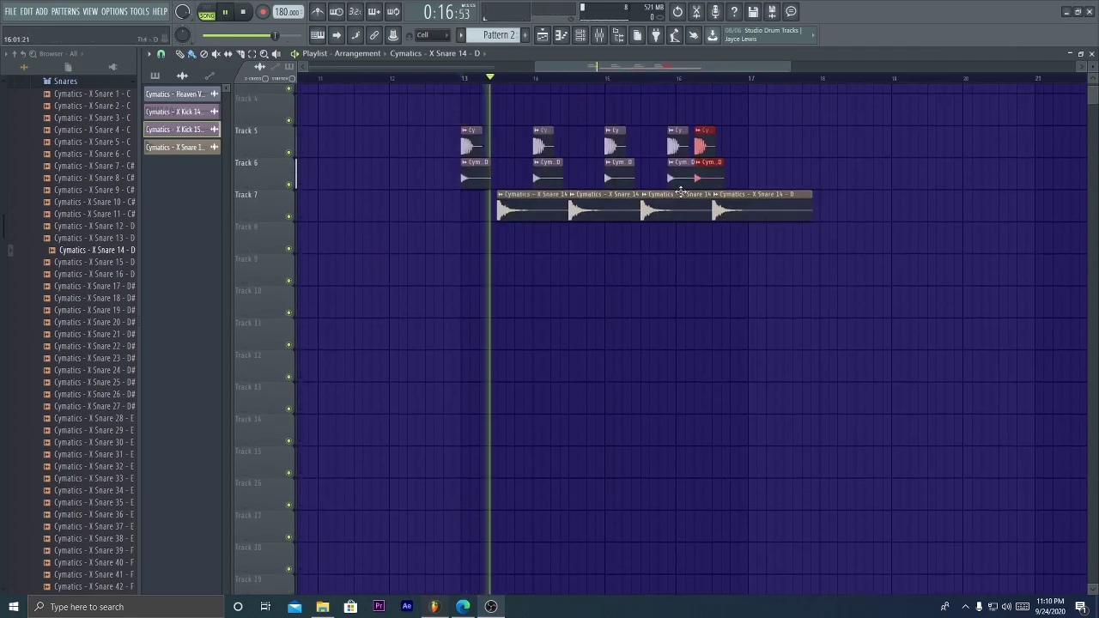
Audition the kick and snare pattern from bar 13, selecting and deselecting the kick clips around bar 16
scroll(681, 191, up, 1)
scroll(687, 78, up, 3)
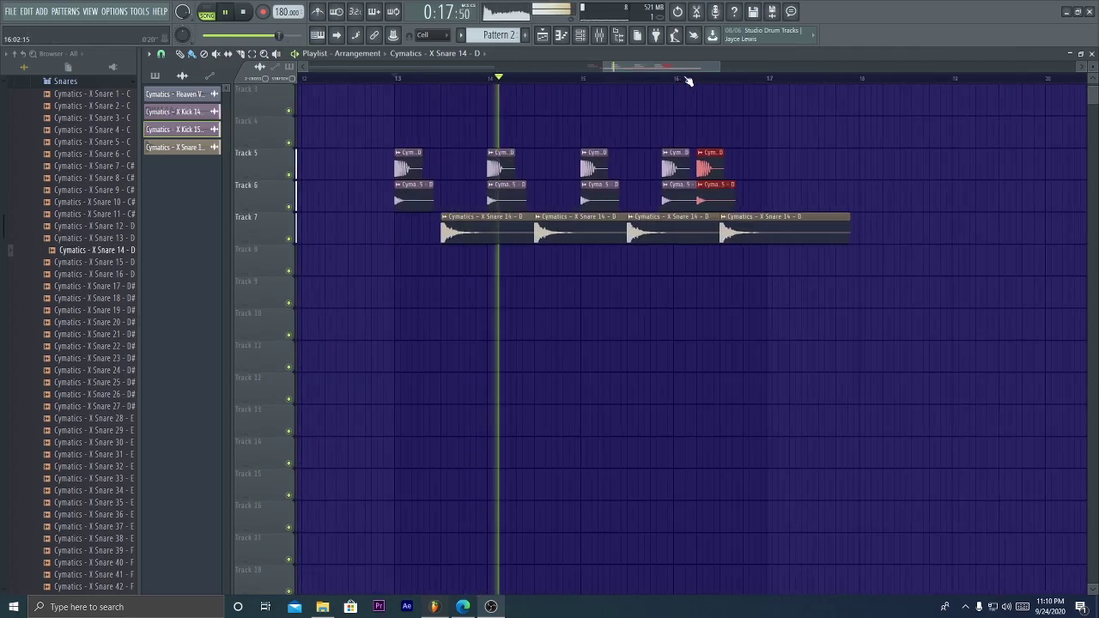
drag(666, 115, 662, 188)
ctrl+click(670, 132)
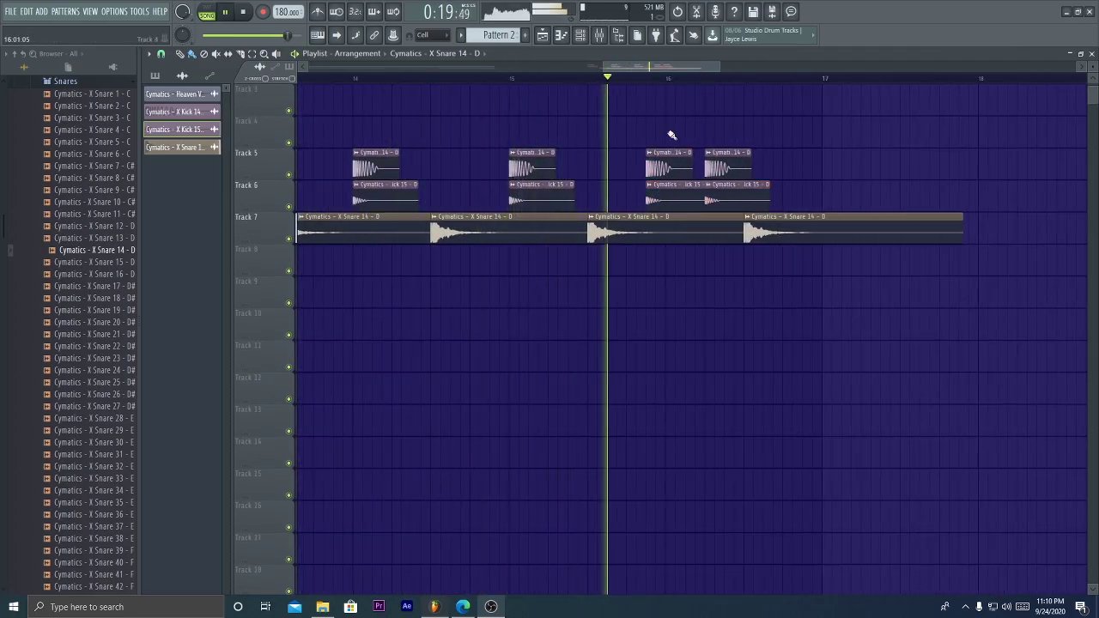
scroll(685, 95, down, 3)
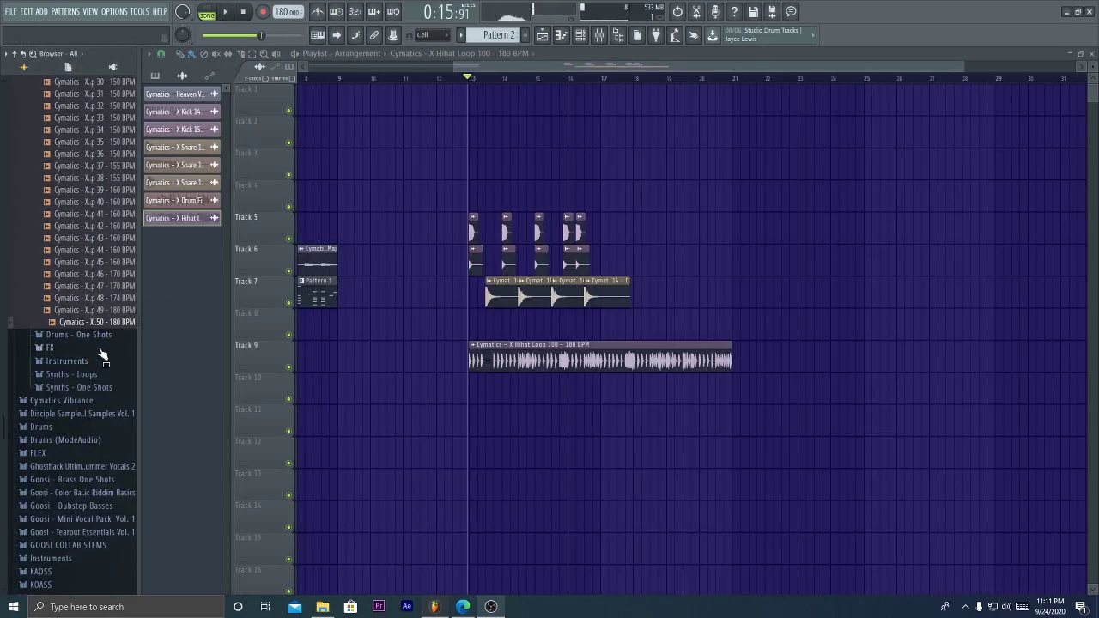
Audition the X Hihat Loop 100 with the drums and undo its placement on Track 9
scroll(100, 351, up, 10)
key(space)
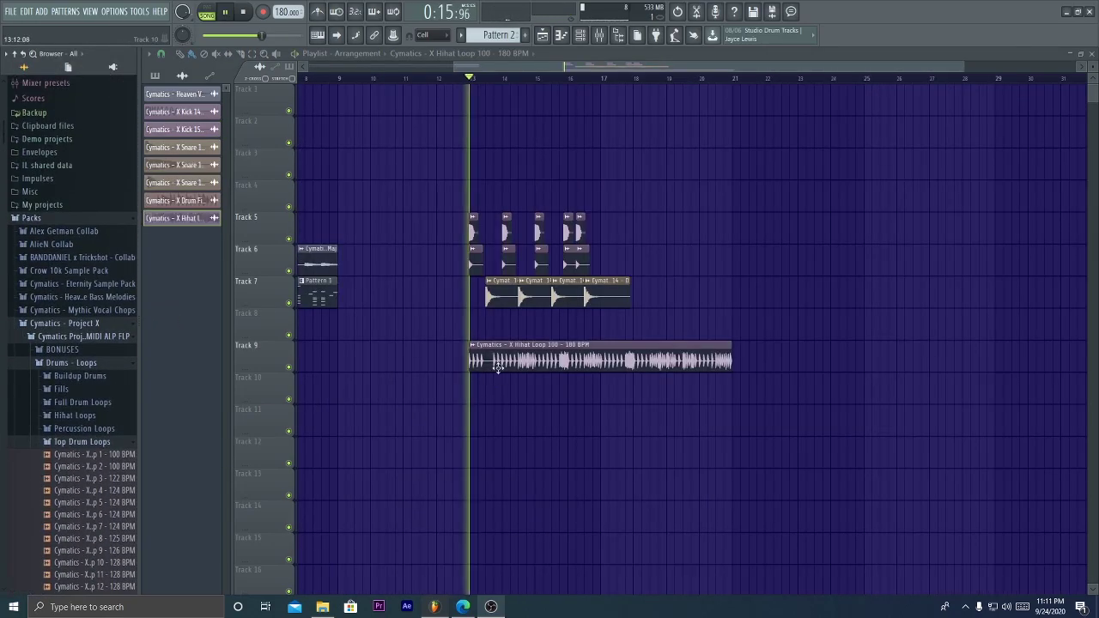
key(ctrl+z)
key(space)
Collapse the Drums - Loops folders and open the Cymbals folder inside Drums - One Shots
click(104, 443)
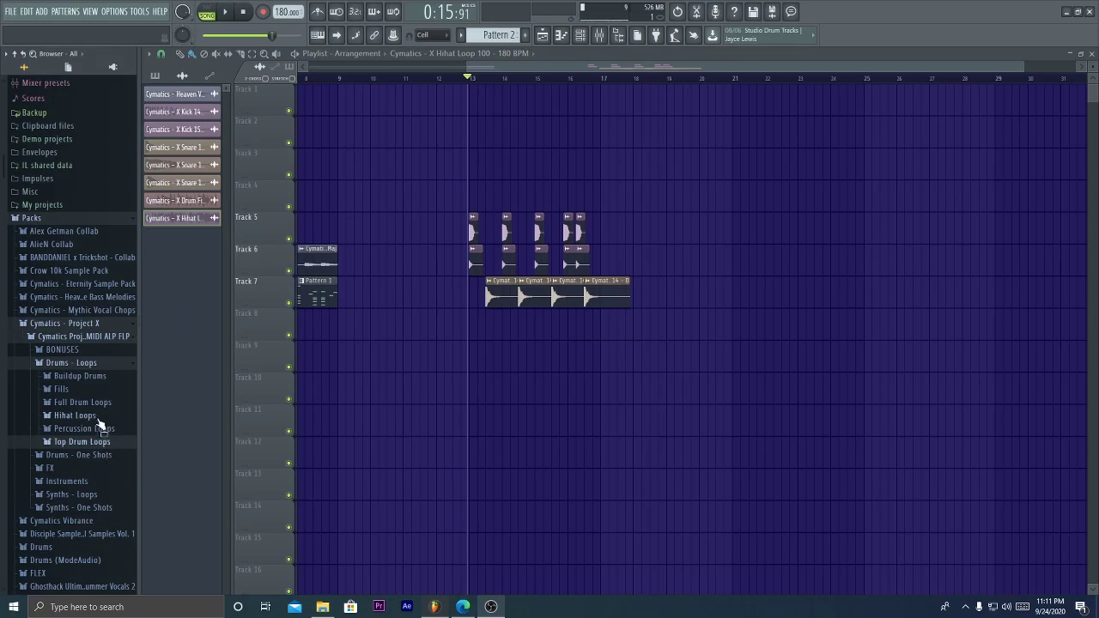
click(92, 364)
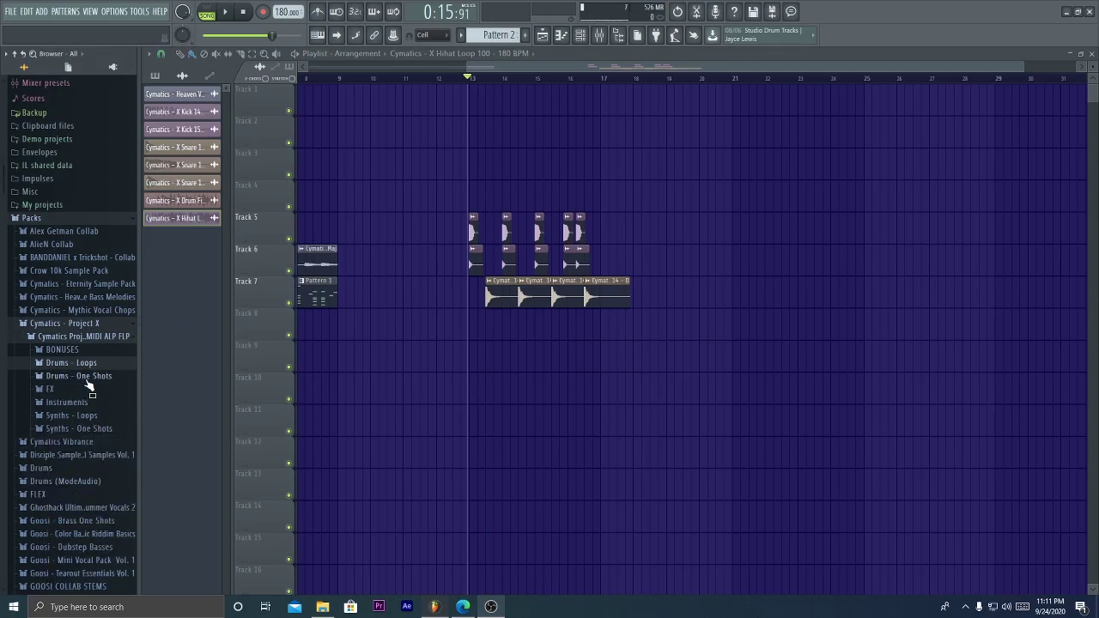
click(87, 379)
click(68, 415)
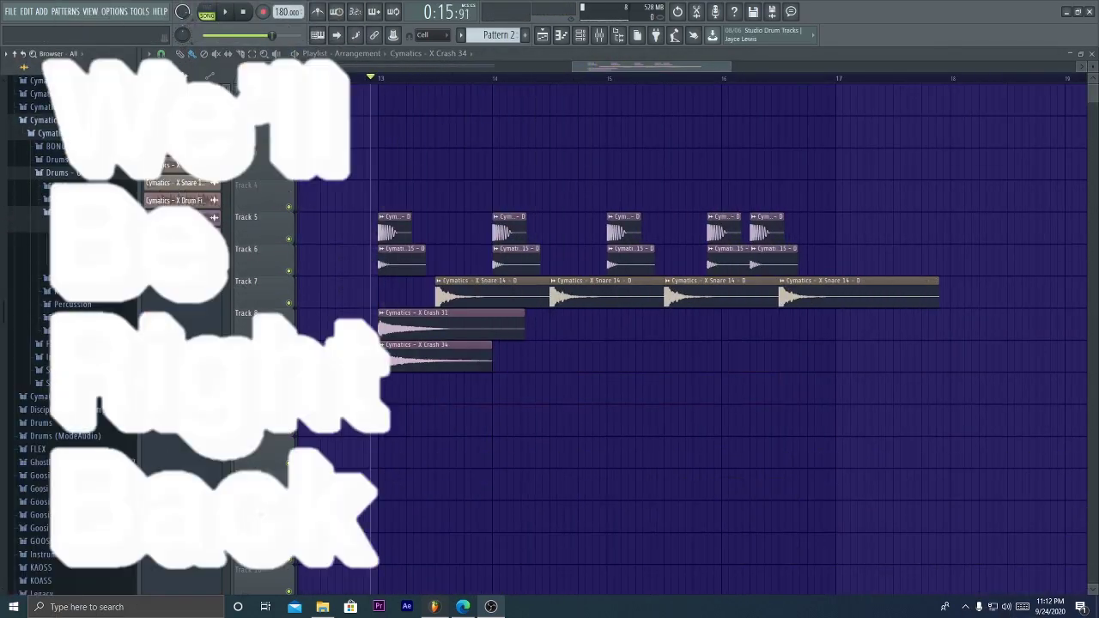
Place additional X Ride 4 and X Ride 21 clips on Tracks 11 and 10, and select the ride clips
click(515, 421)
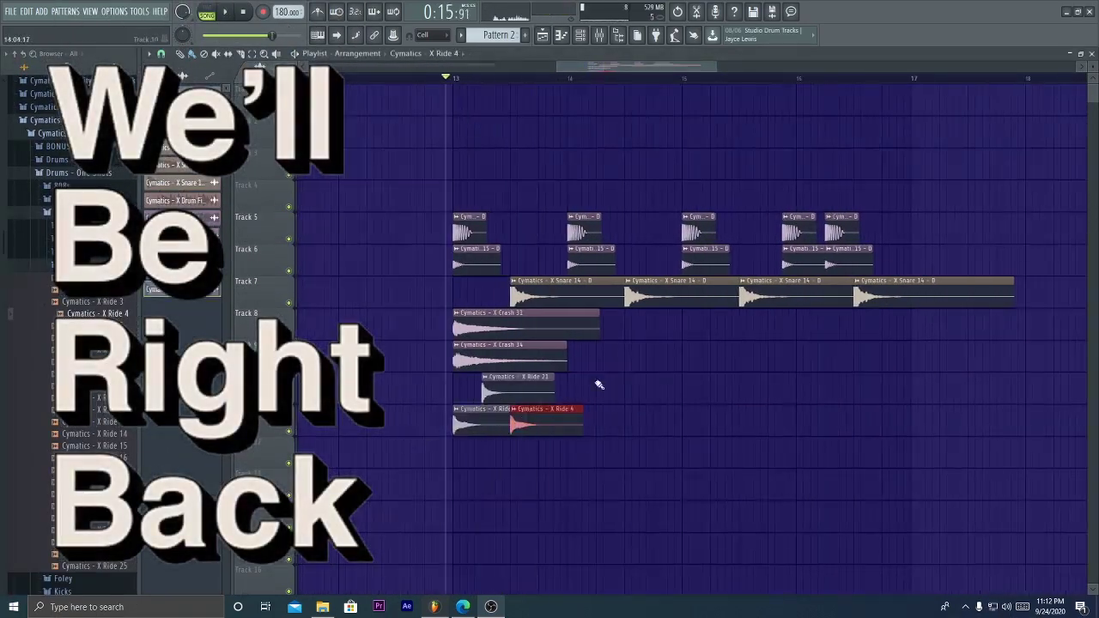
click(545, 392)
drag(666, 342, 493, 438)
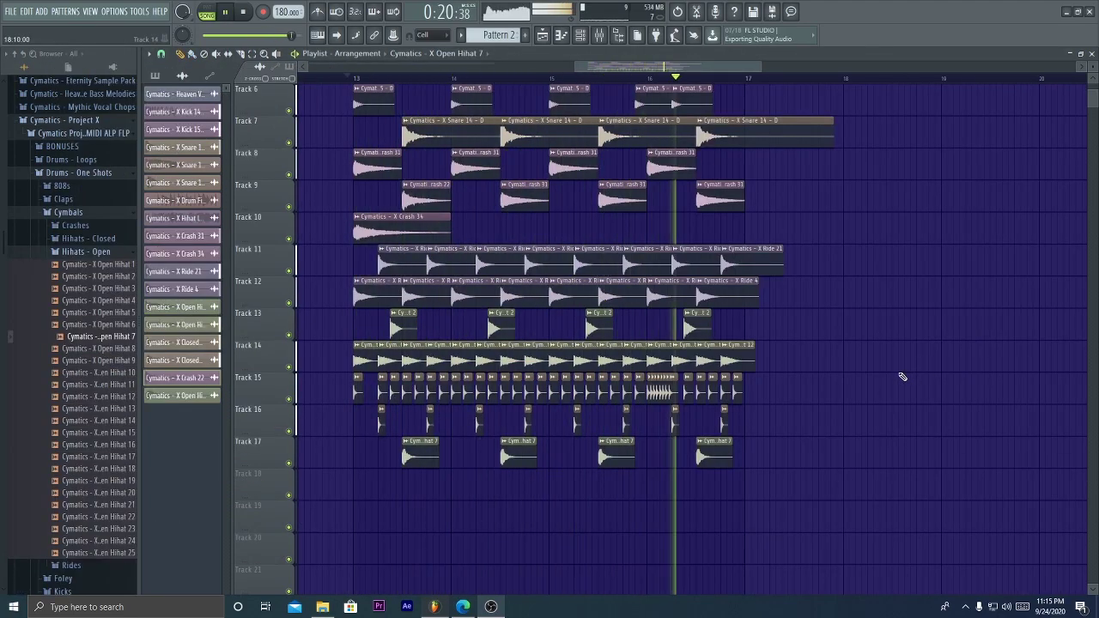
Stop the full drum pattern and route the two selected kick channels to mixer insert 2
key(space)
scroll(724, 294, up, 5)
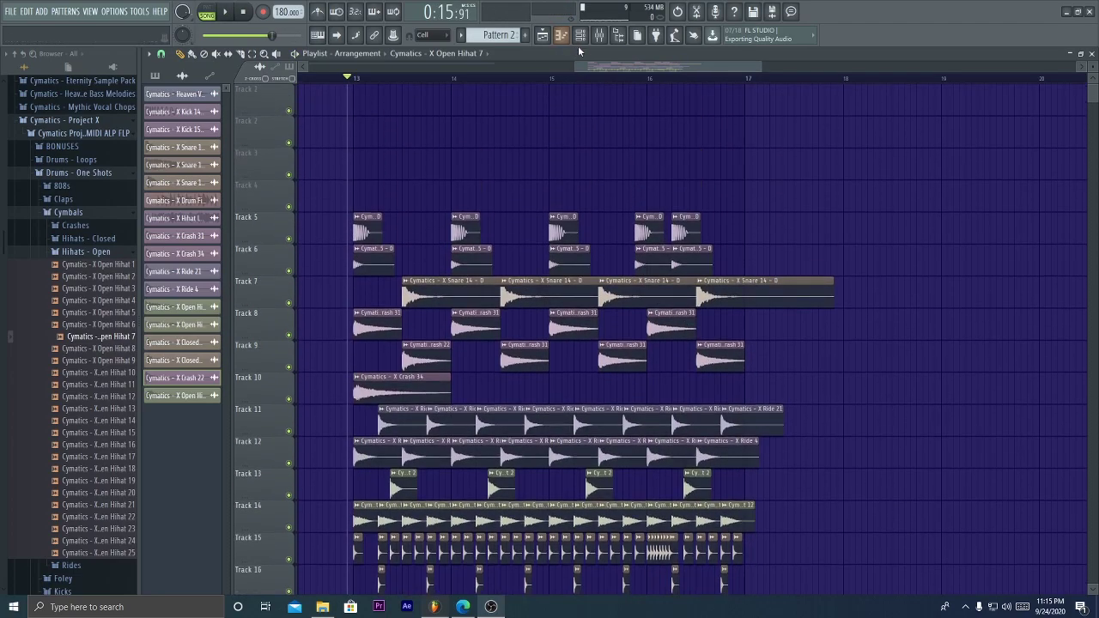
click(580, 34)
key(space)
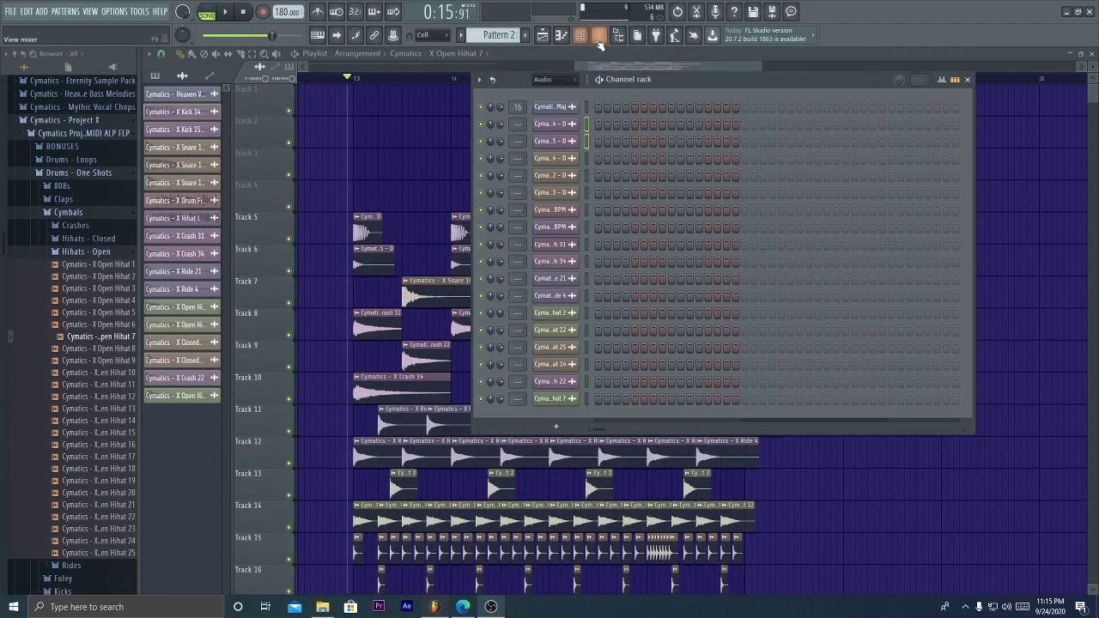
click(598, 35)
right_click(232, 223)
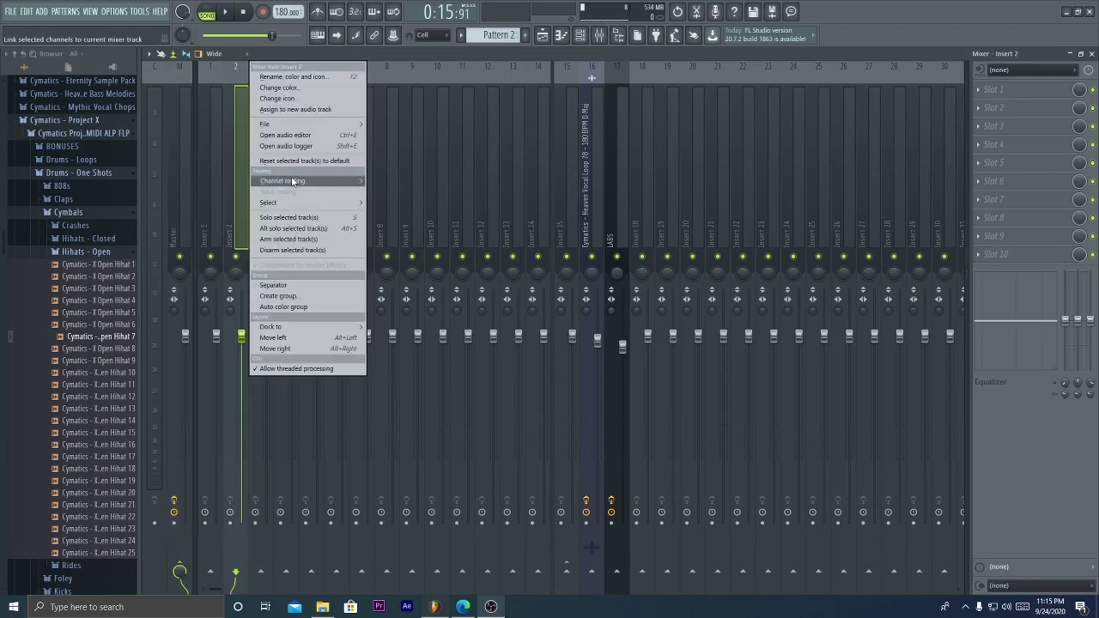
click(436, 182)
Select the X Snare 14 channel in the channel rack and route it to mixer insert 3
key(space)
key(F6)
key(F9)
key(space)
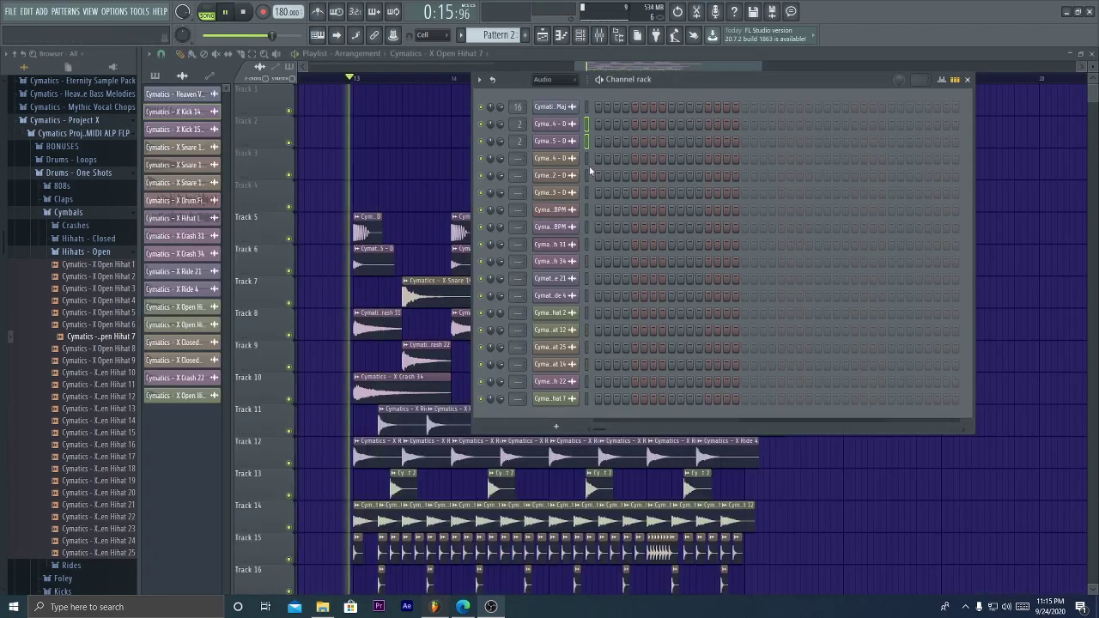
key(space)
click(599, 34)
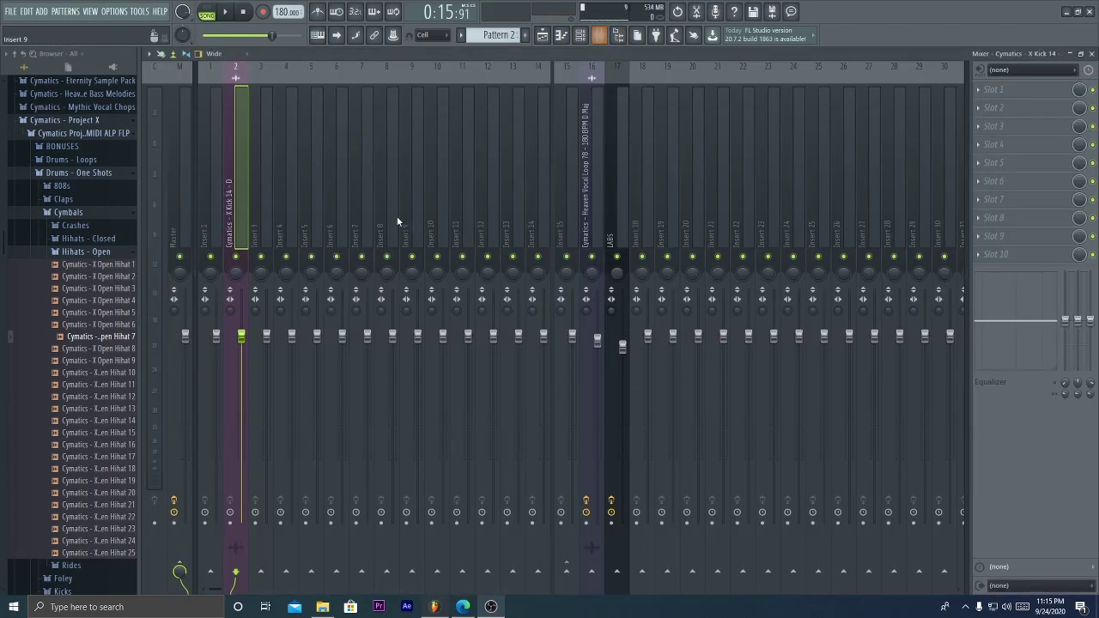
right_click(289, 218)
right_click(271, 218)
mouse_move(336, 182)
click(429, 182)
Delete the unused snare, drum fill and hi-hat loop channels from the channel rack
key(space)
key(F9)
right_click(568, 175)
click(601, 296)
right_click(552, 181)
click(598, 296)
right_click(558, 175)
click(599, 296)
Route the selected hi-hat channels to mixer insert 6
key(F9)
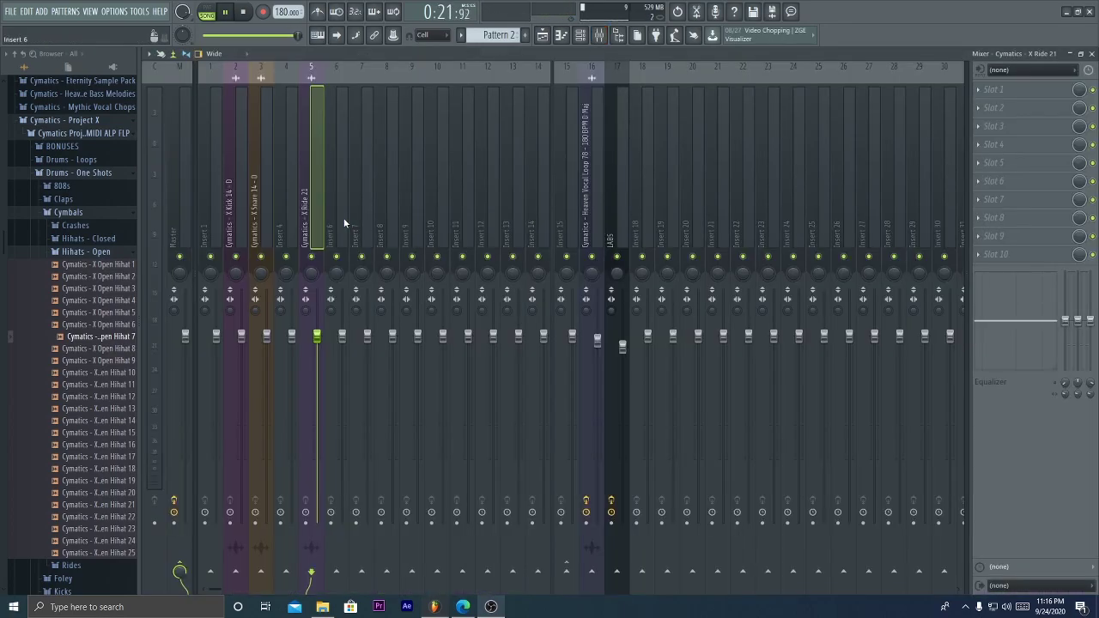
right_click(344, 223)
mouse_move(380, 180)
click(524, 181)
Move mixer inserts 4 to 6 one slot higher to free insert 4
click(286, 232)
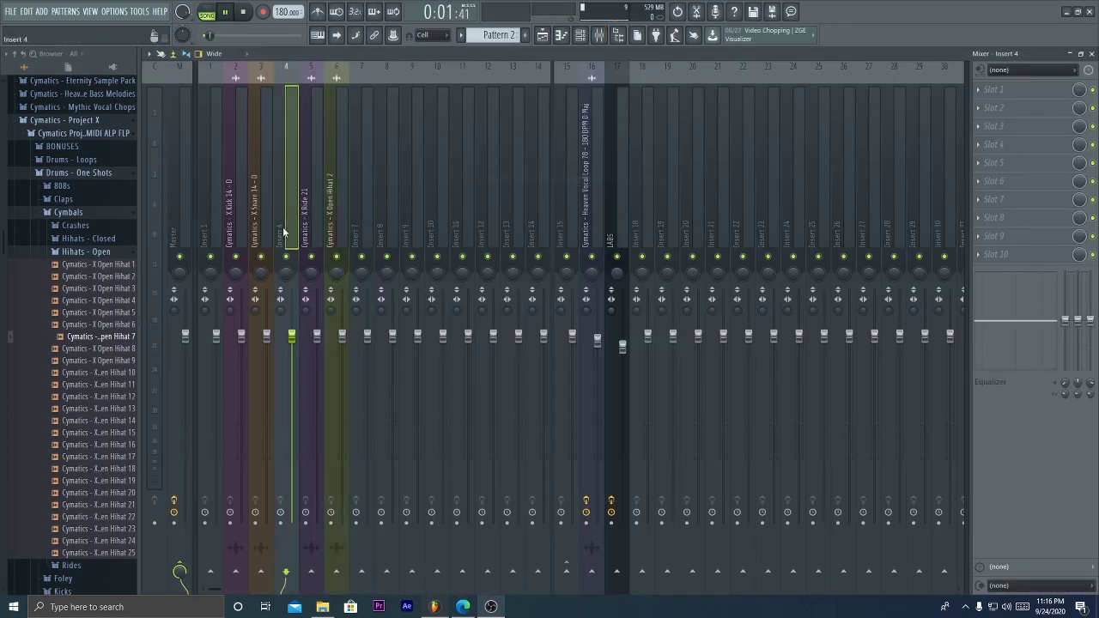
drag(286, 231, 341, 232)
key(alt+Right)
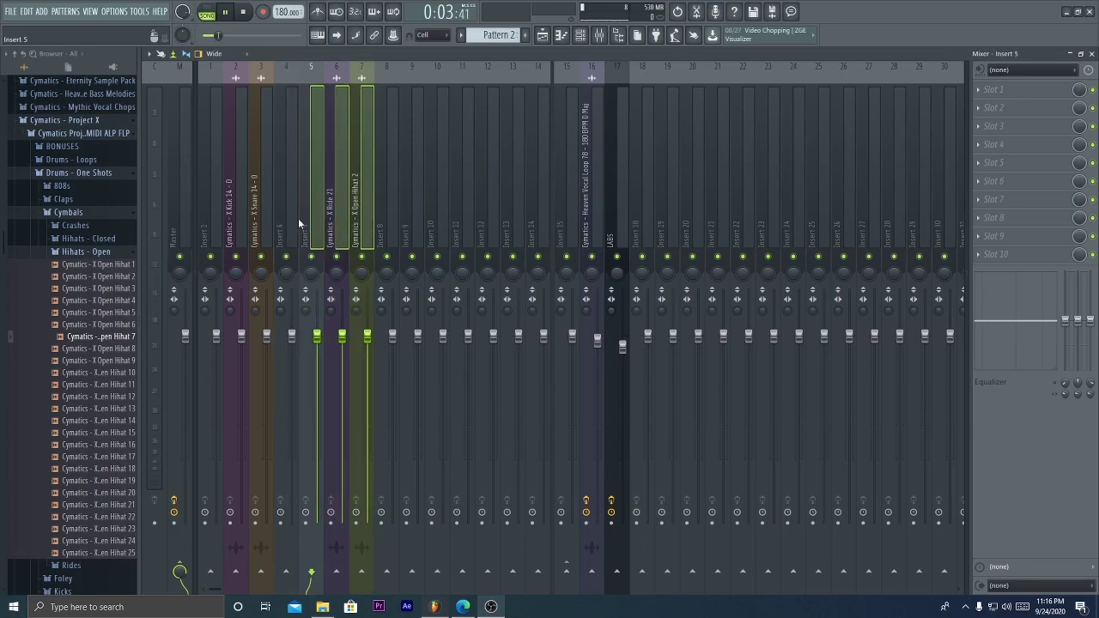
Rename mixer insert 4 as CYMBALS
right_click(294, 222)
click(286, 221)
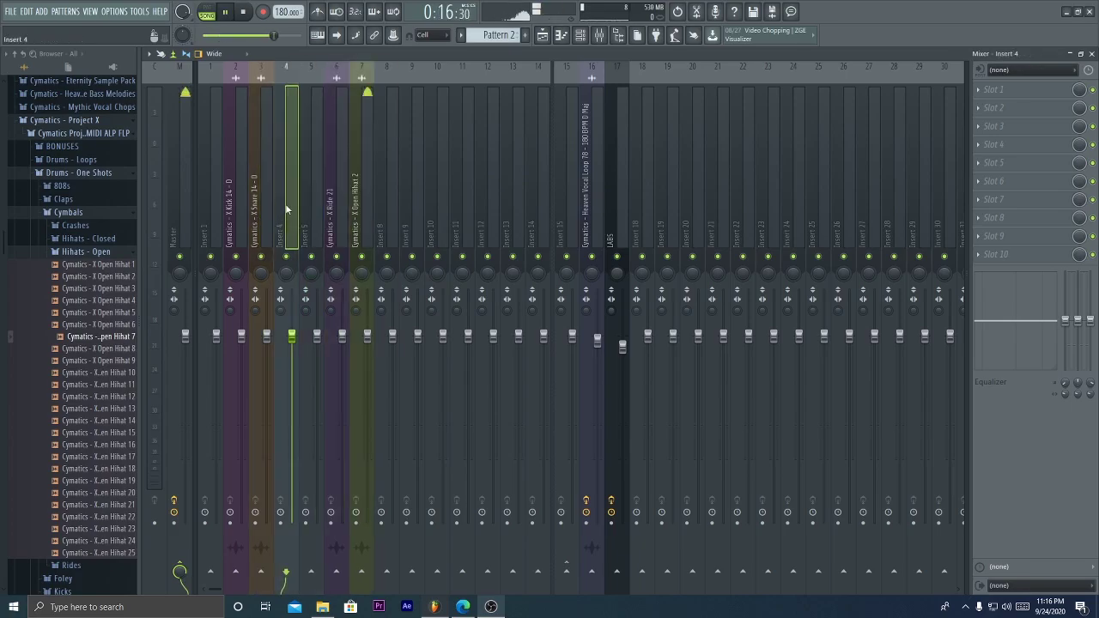
right_click(286, 208)
click(328, 107)
text(CY)
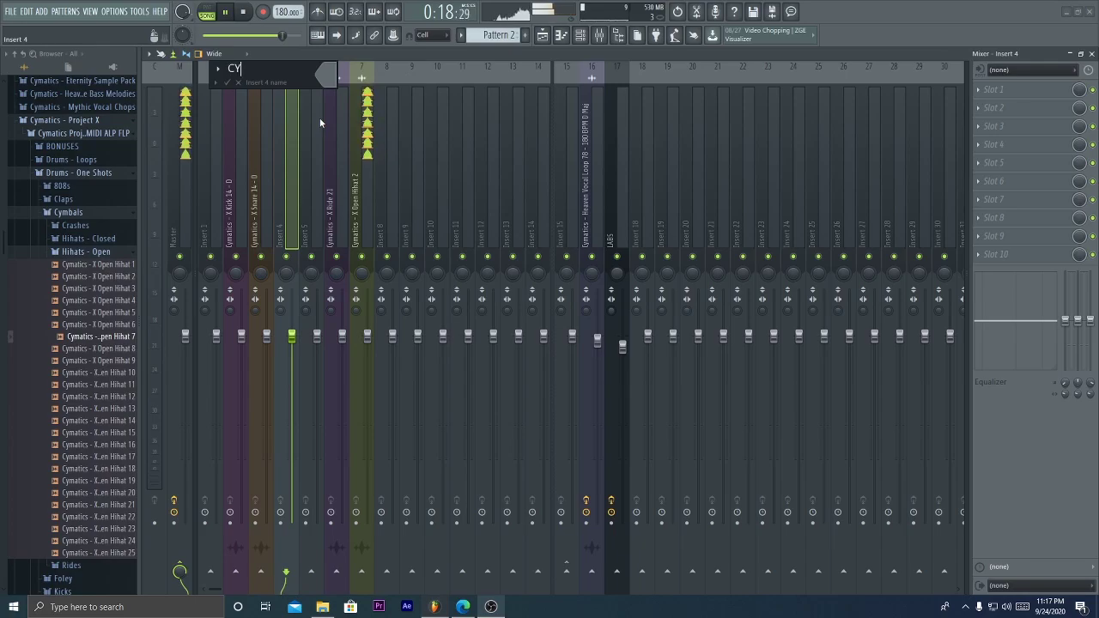
text(MBALS)
key(Return)
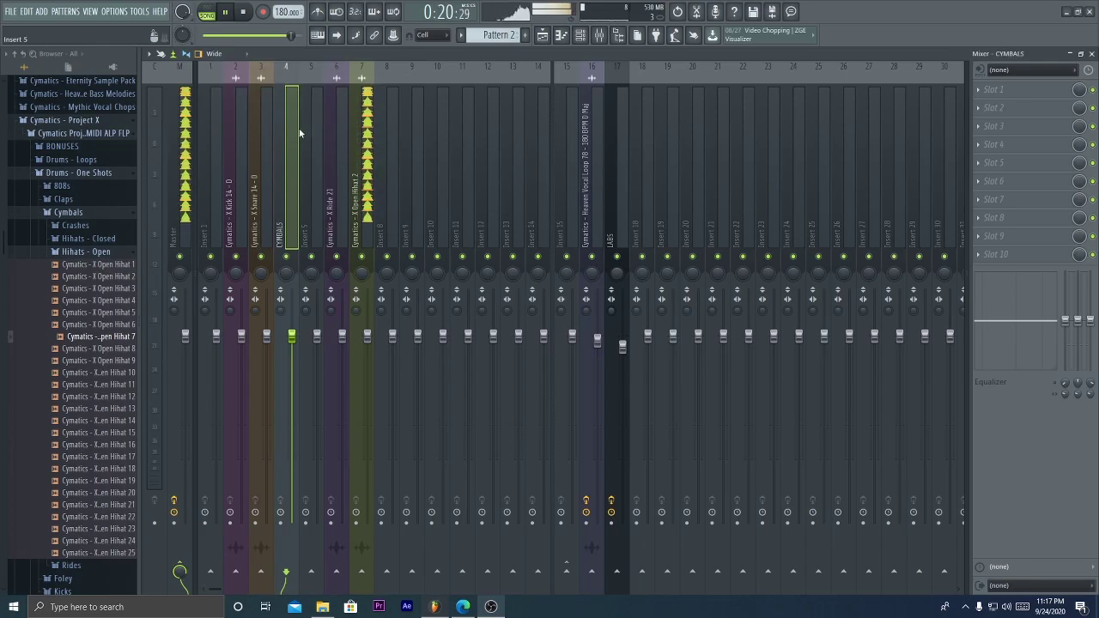
Add a mixer separator before the CYMBALS insert and remove the one between it and insert 5
right_click(295, 135)
click(339, 295)
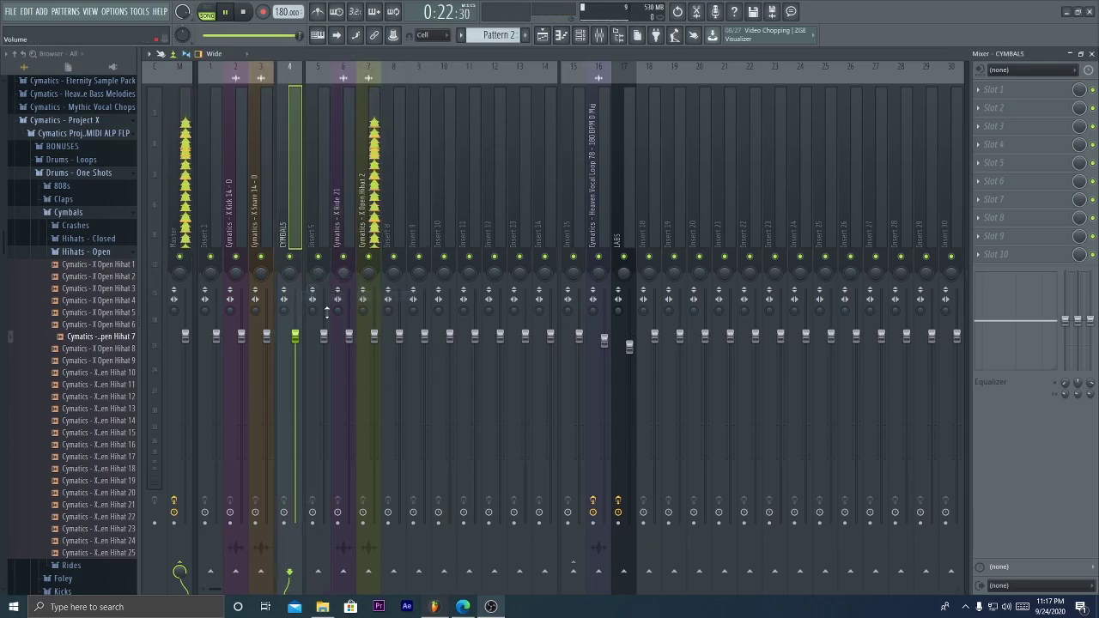
right_click(327, 304)
click(344, 287)
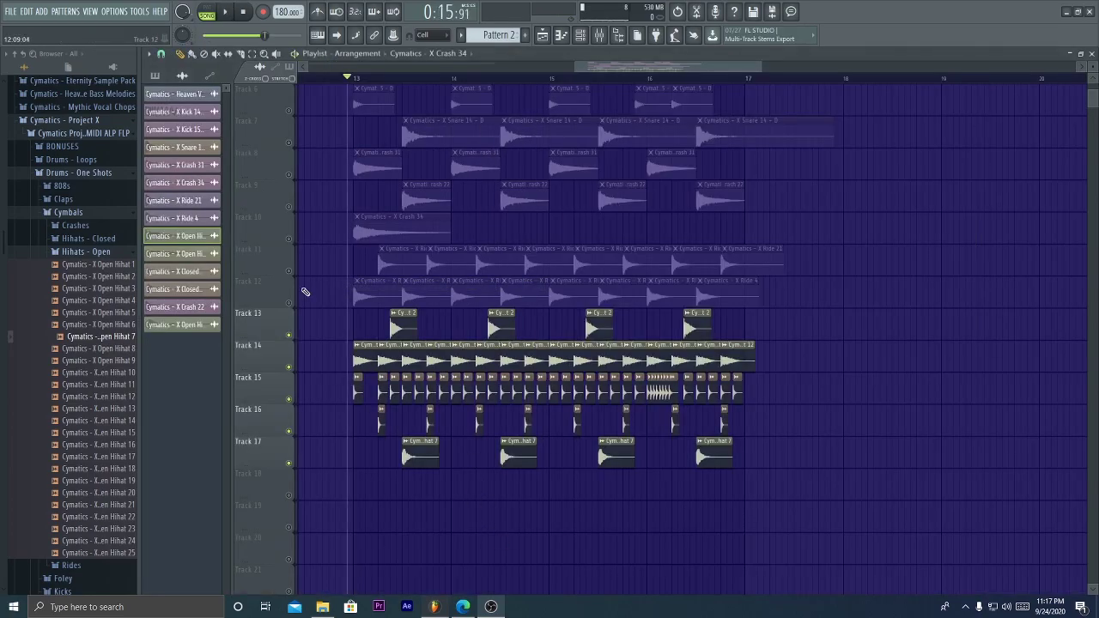
Re-enable the crash and ride tracks 8 to 12 in the playlist, keeping the snare on Track 7 muted, and play
click(288, 302)
click(289, 270)
drag(286, 239, 285, 237)
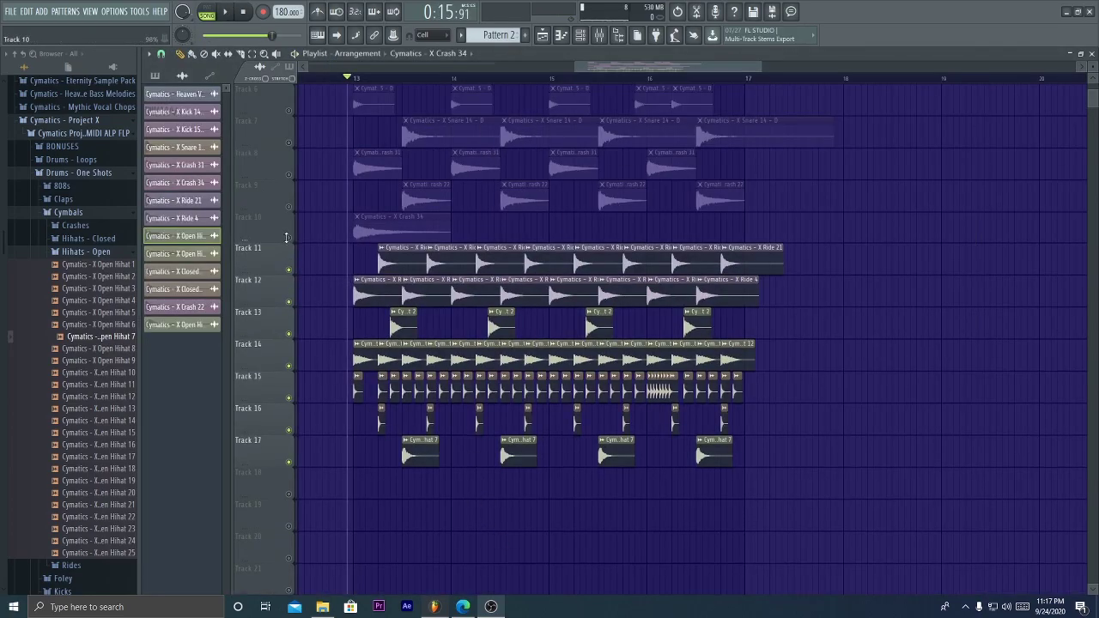
click(290, 143)
click(289, 142)
key(space)
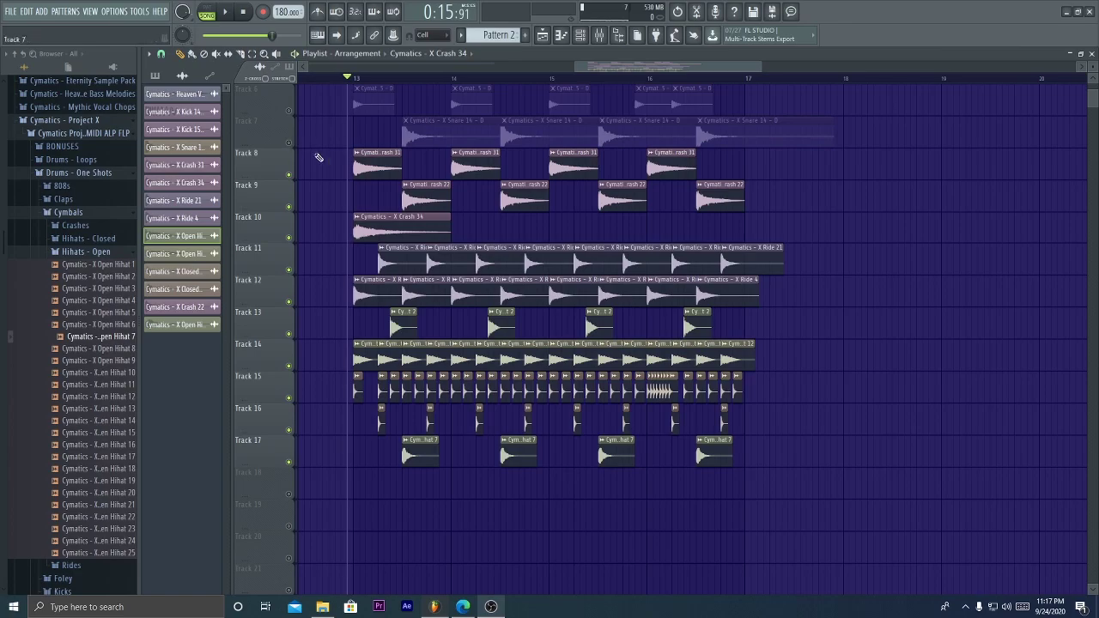
Select mixer inserts 5 to 7 and route them only to the CYMBALS insert
click(599, 35)
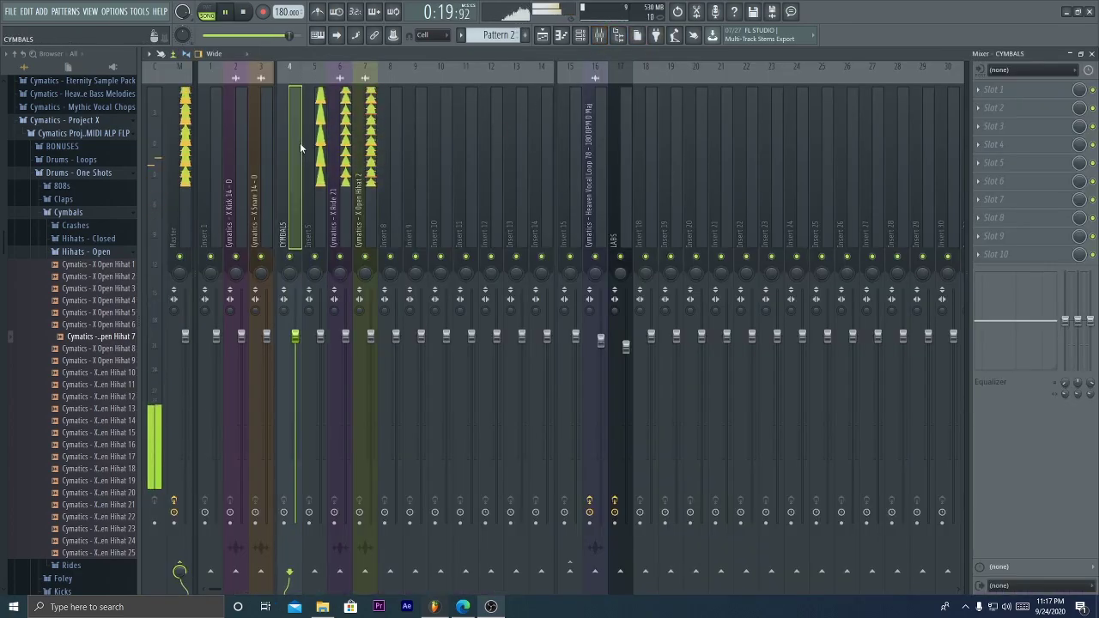
shift+click(364, 361)
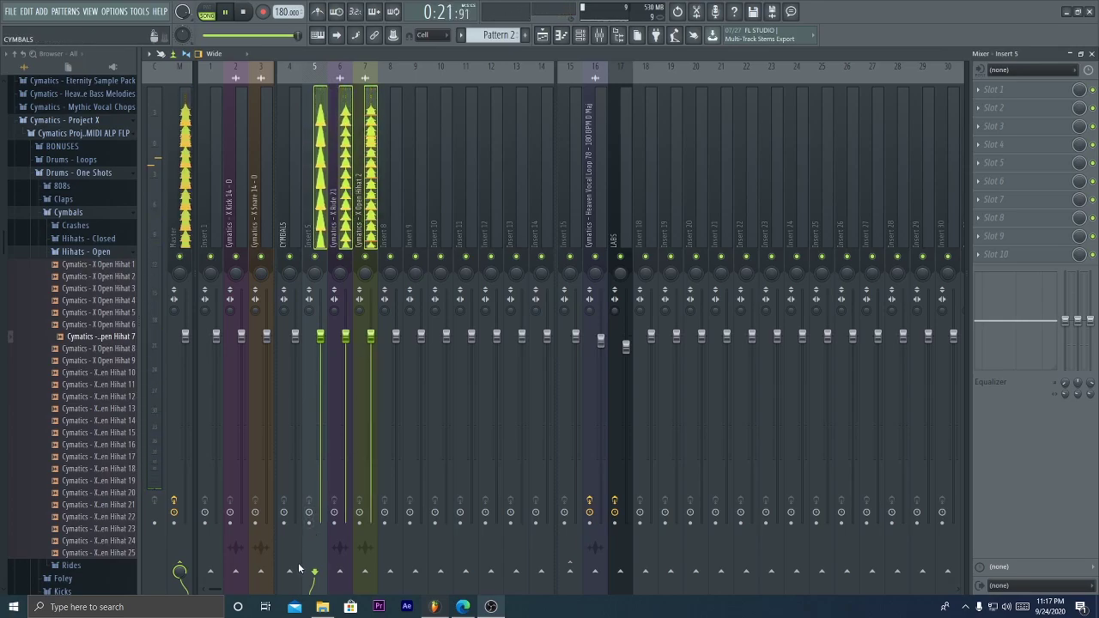
right_click(291, 571)
click(327, 552)
Lower the volume faders of the open hi-hat, ride and insert 5 mixer tracks to a similar level
click(375, 233)
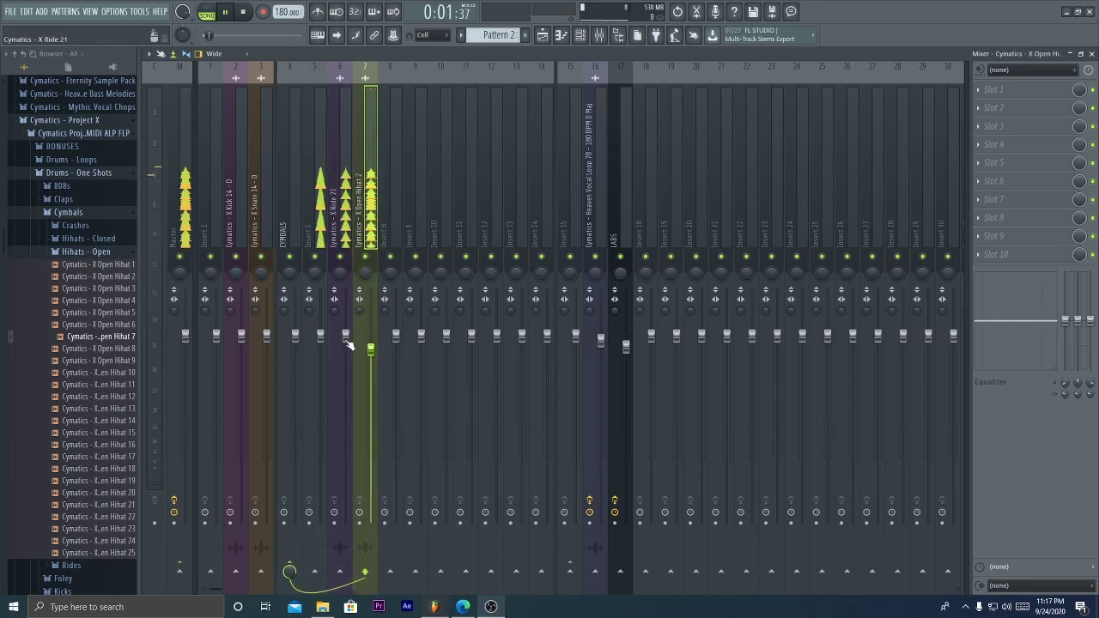
key(Left)
key(Left)
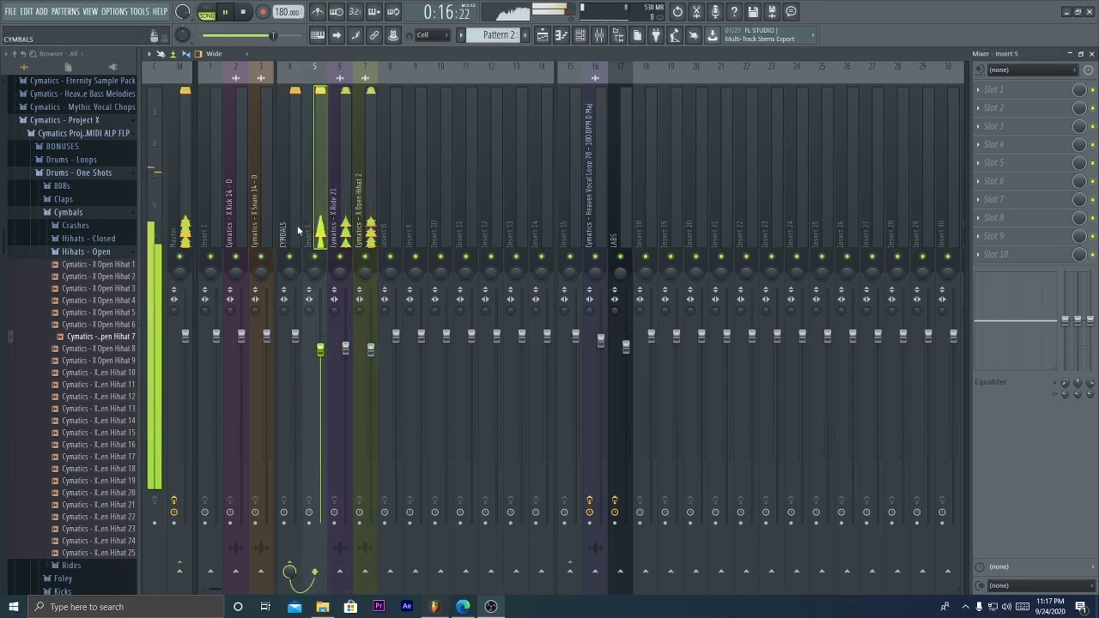
Select the CYMBALS insert and lower its volume fader below those of its source tracks
key(Left)
click(981, 89)
click(471, 325)
drag(295, 336, 294, 367)
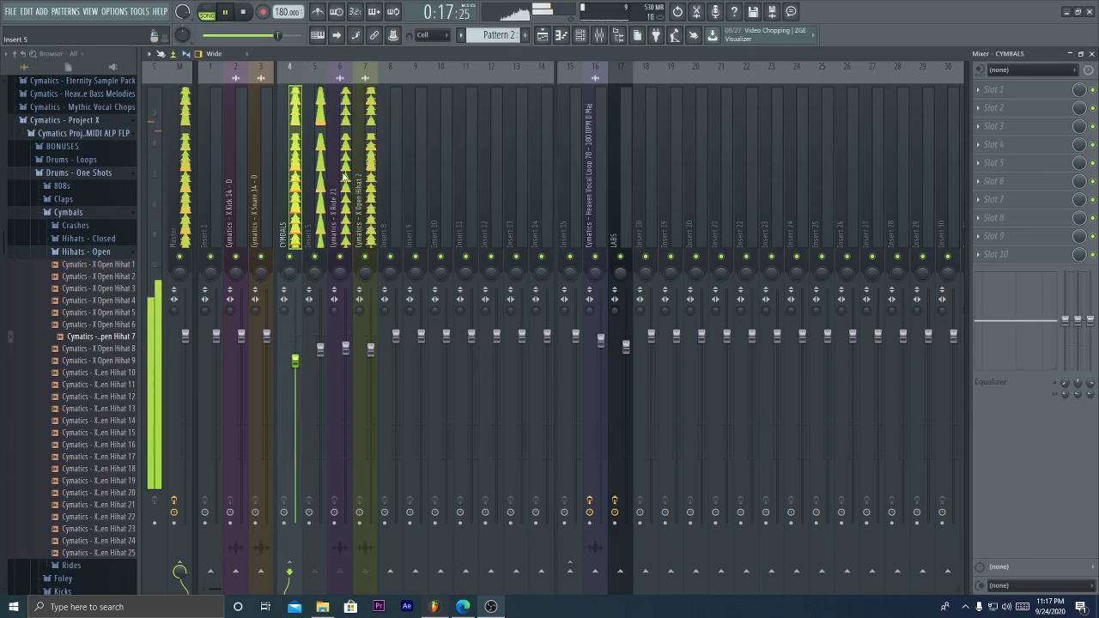
Load Fruity Parametric EQ 2 in slot 1 of the CYMBALS insert and apply the Barta Cymbals preset
click(993, 89)
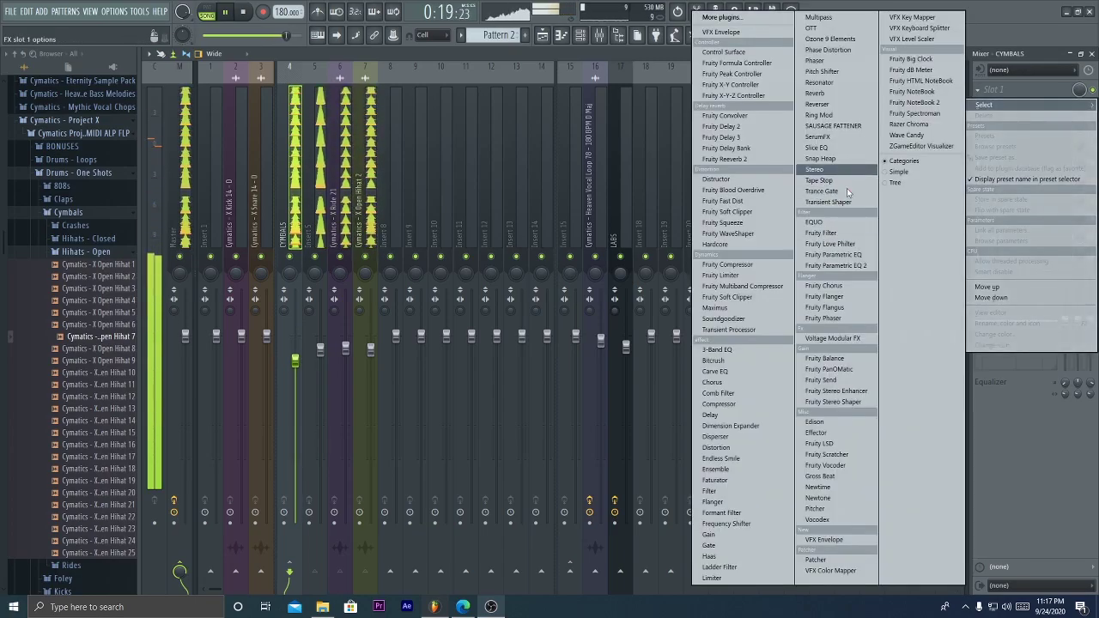
click(836, 265)
click(444, 107)
click(463, 167)
right_click(164, 201)
click(451, 106)
click(468, 178)
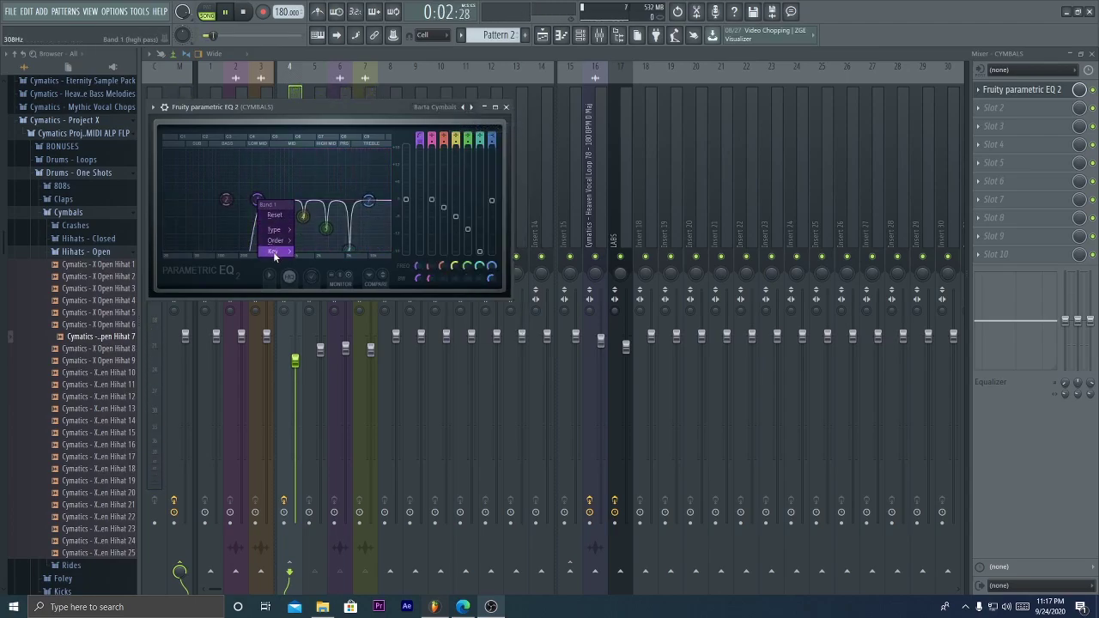
Try tuning high-pass band 1 of the CYMBALS EQ to D6 (1174.7 Hz) and D5 (587.3 Hz)
mouse_move(319, 347)
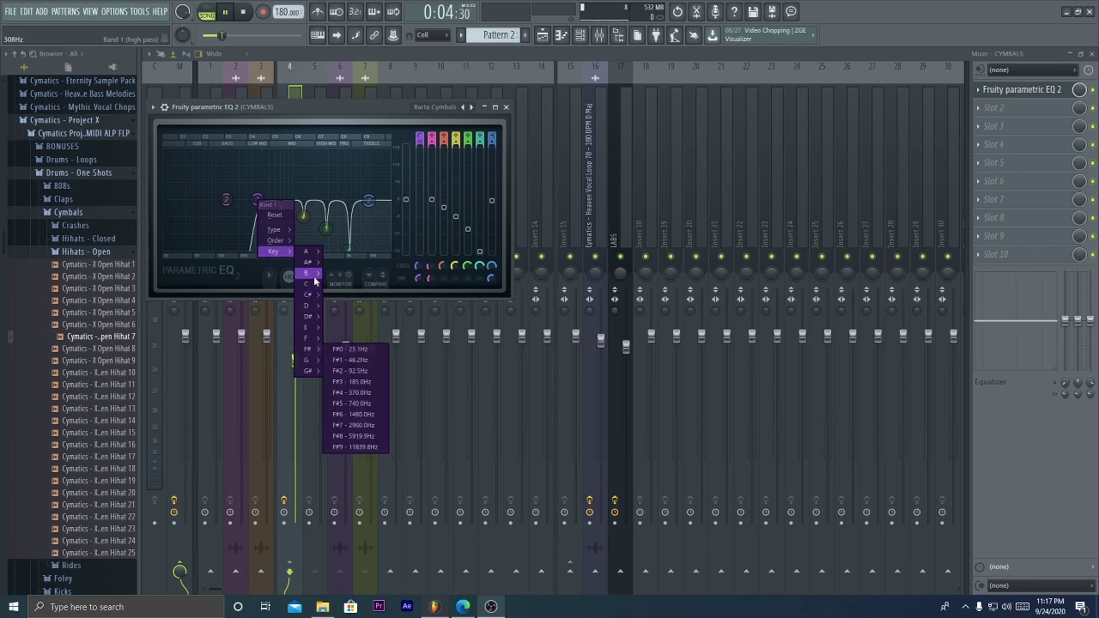
mouse_move(313, 305)
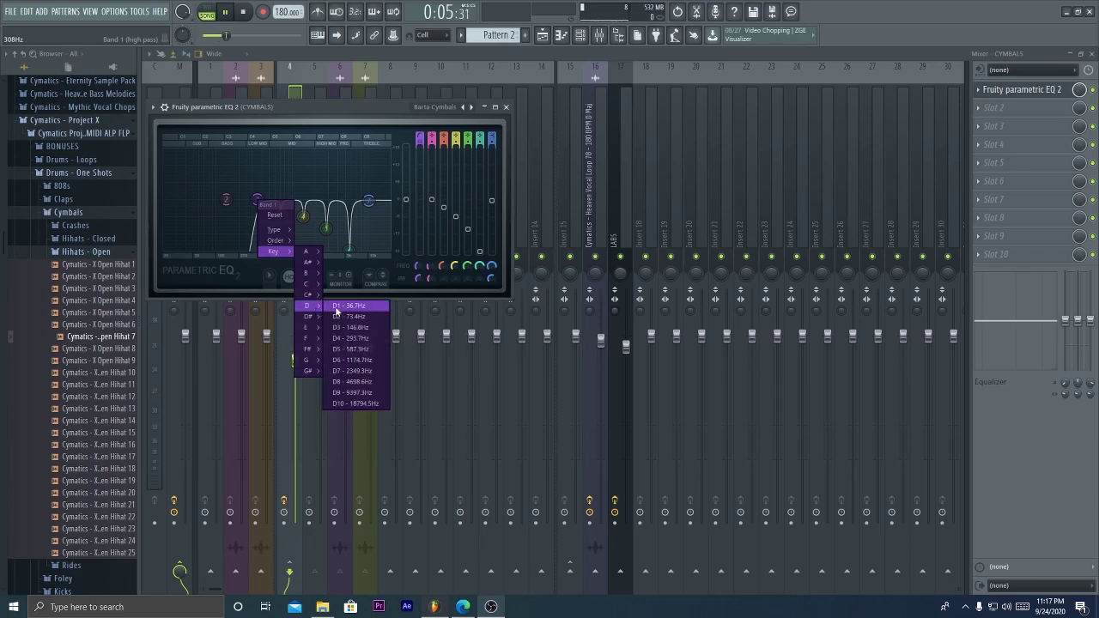
click(363, 361)
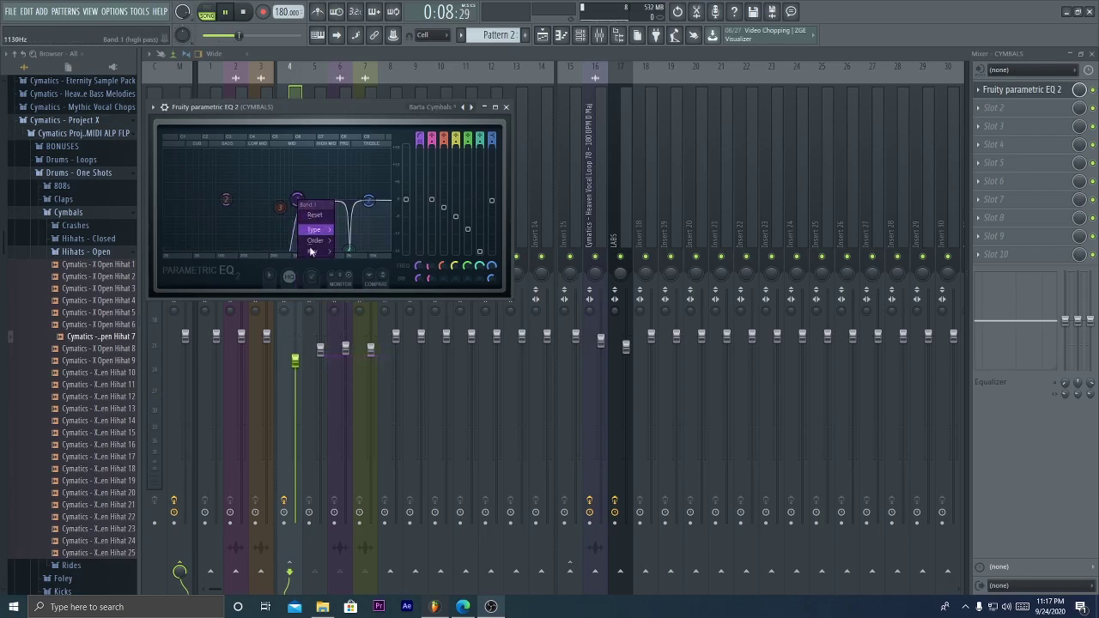
mouse_move(355, 307)
click(395, 355)
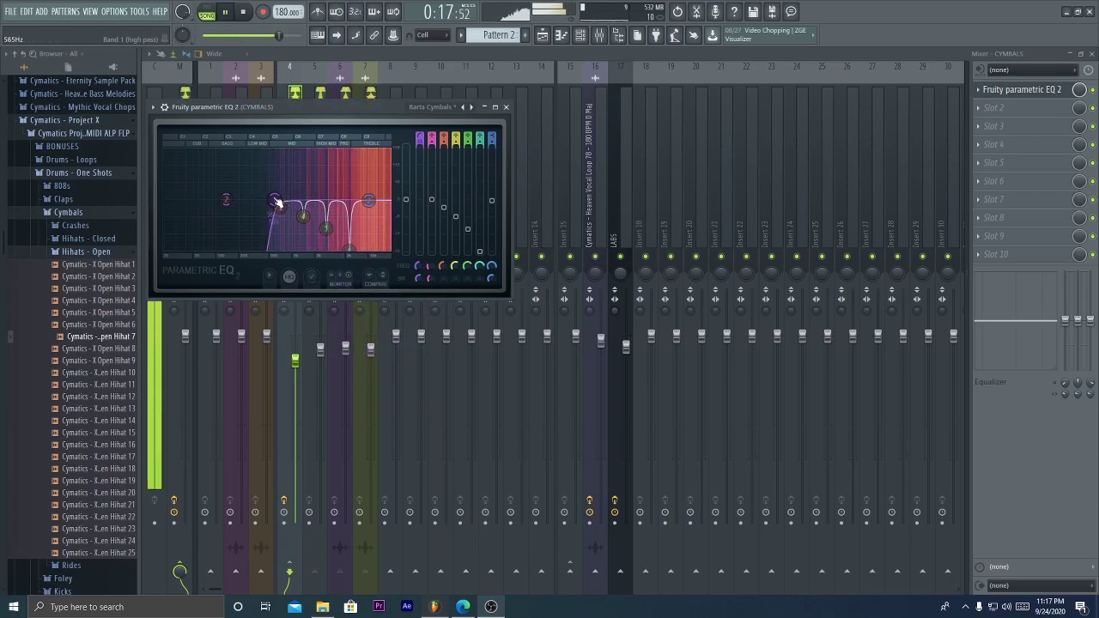
Tune high-pass band 1 of the CYMBALS EQ to D4 (293.7 Hz) and reposition the EQ window slightly
right_click(276, 202)
mouse_move(334, 275)
click(373, 340)
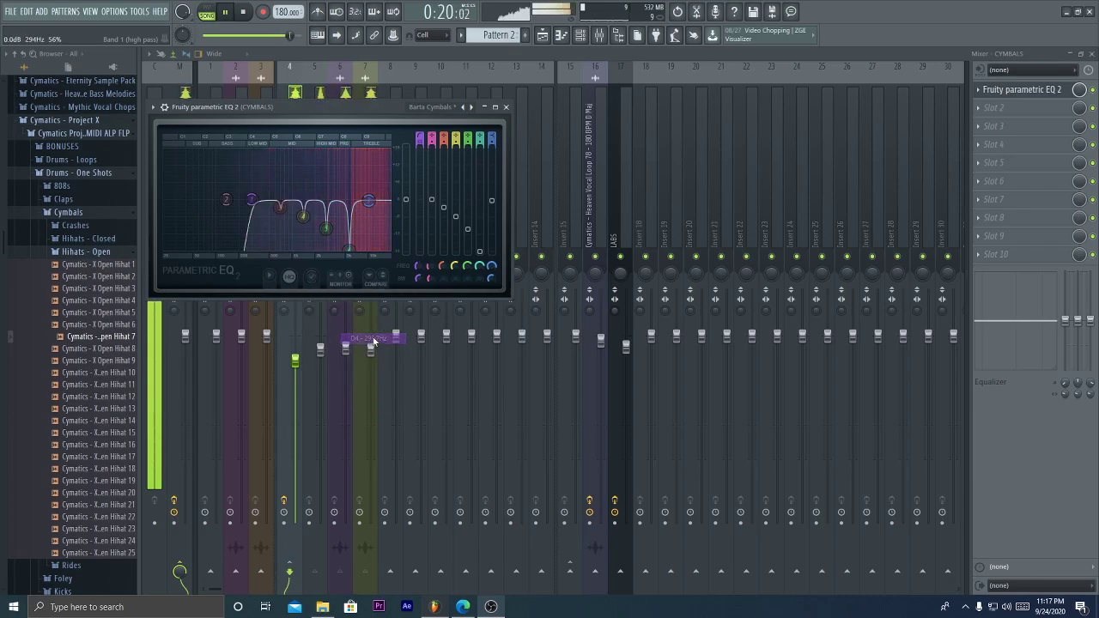
right_click(260, 198)
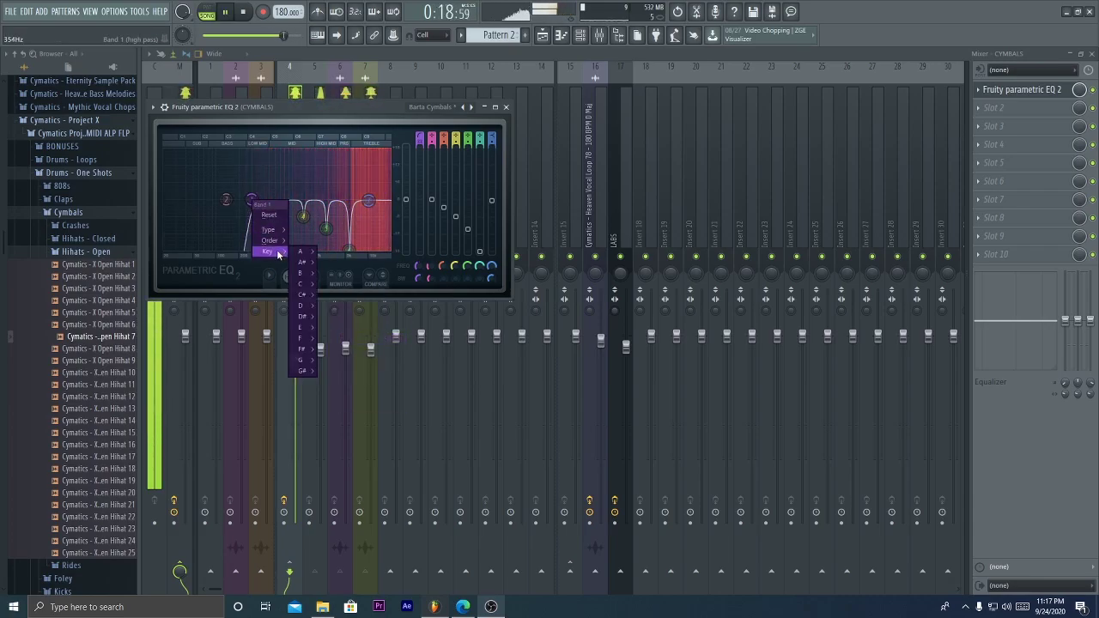
click(293, 119)
drag(348, 111, 391, 118)
Tune peaking band 3 of the CYMBALS EQ to D5 (587.3 Hz) and band 4 to D6 (1174.7 Hz)
right_click(324, 217)
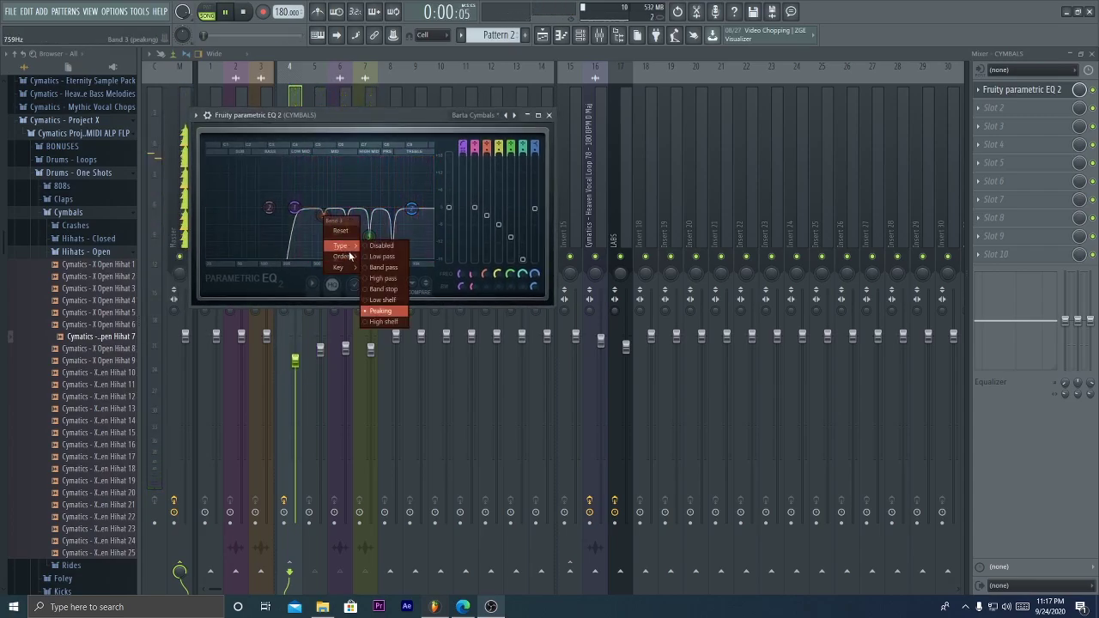
mouse_move(344, 267)
mouse_move(378, 321)
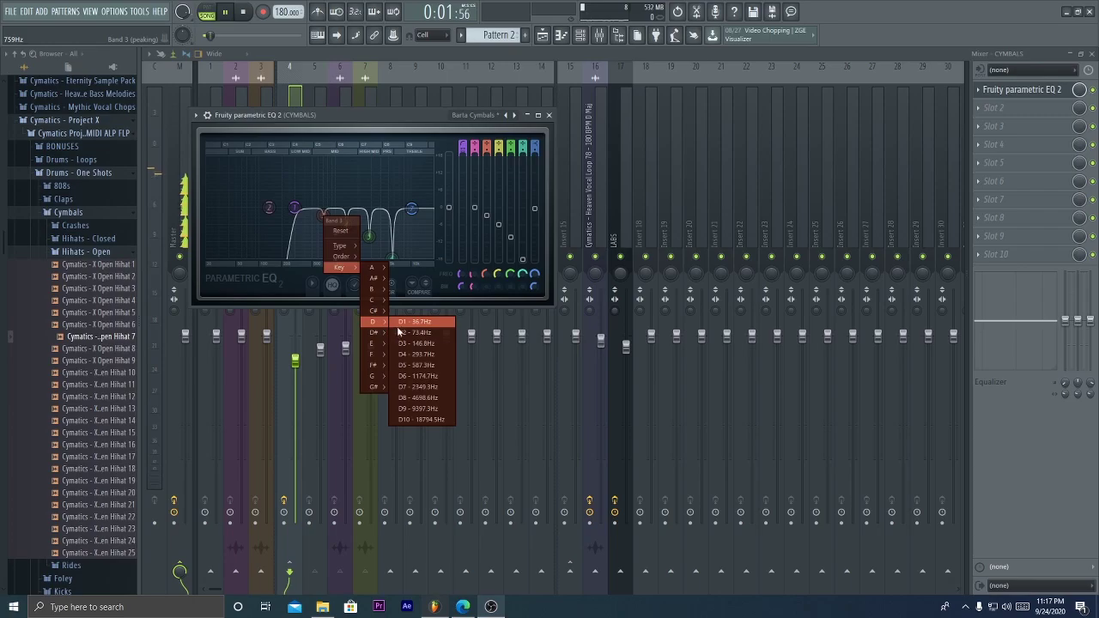
click(435, 376)
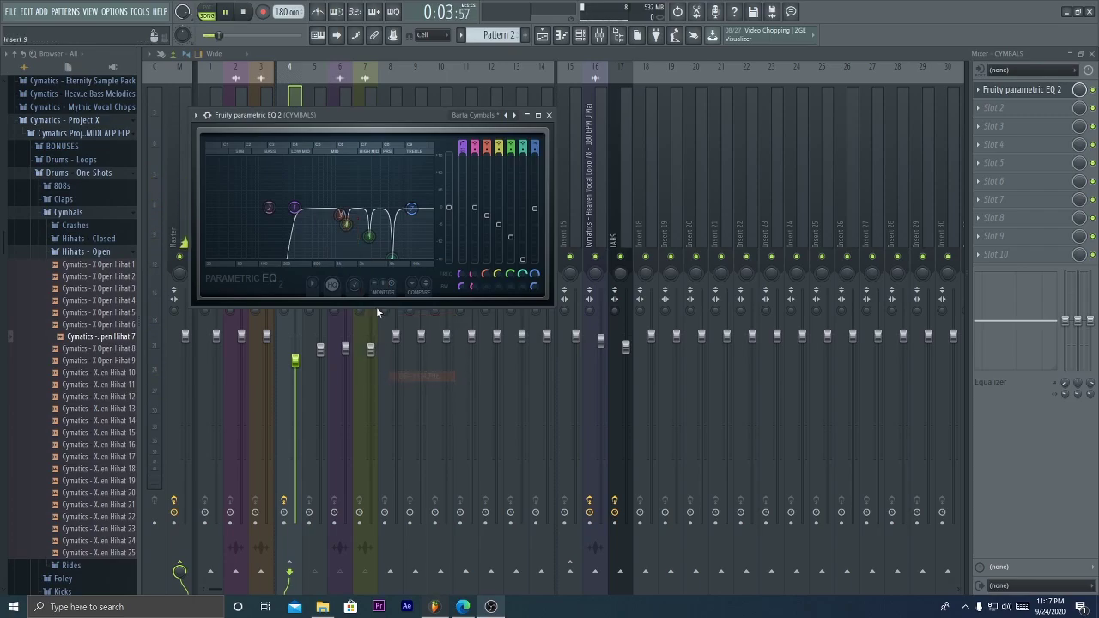
right_click(345, 222)
mouse_move(397, 320)
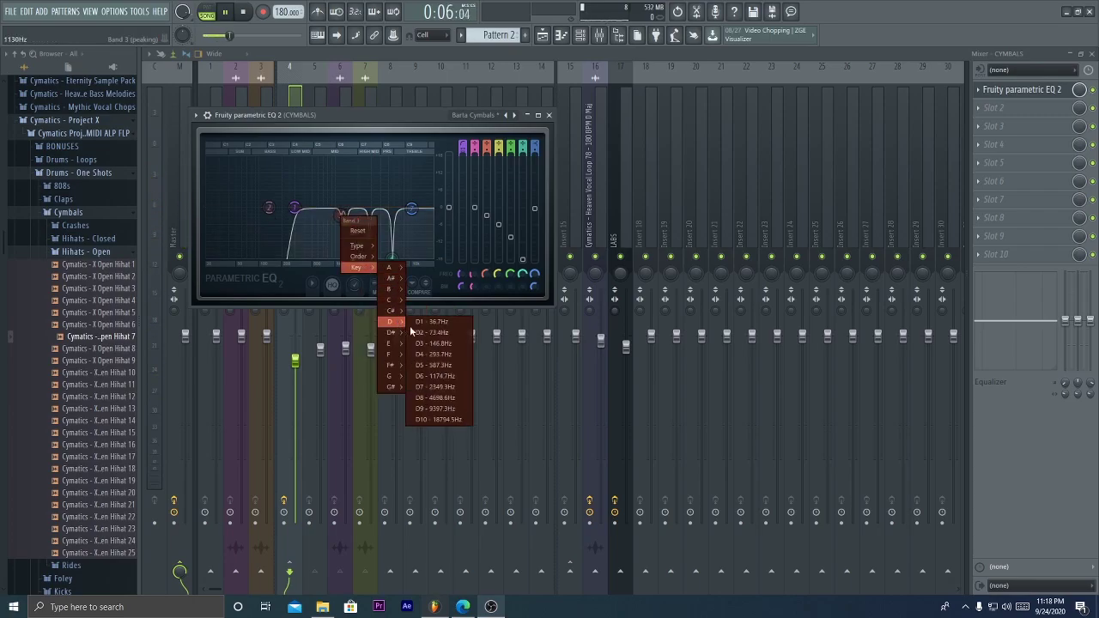
click(444, 367)
right_click(345, 224)
click(447, 386)
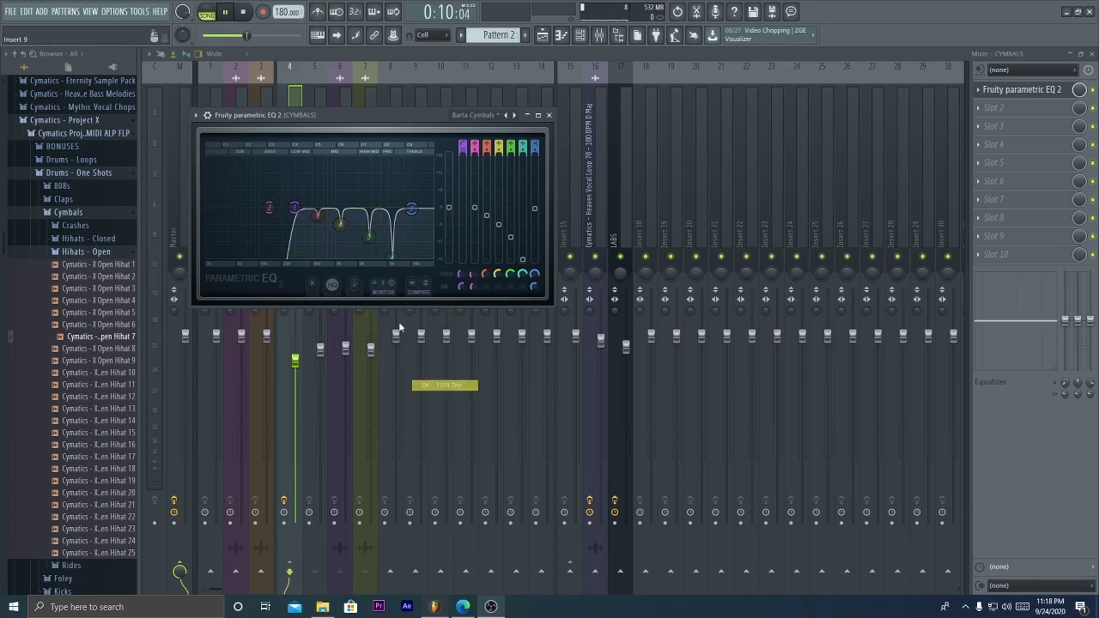
Tune band 5 of the CYMBALS EQ to D7 (2349.3 Hz) and band 6 to D8 (4698.6 Hz), closing the EQ
right_click(369, 238)
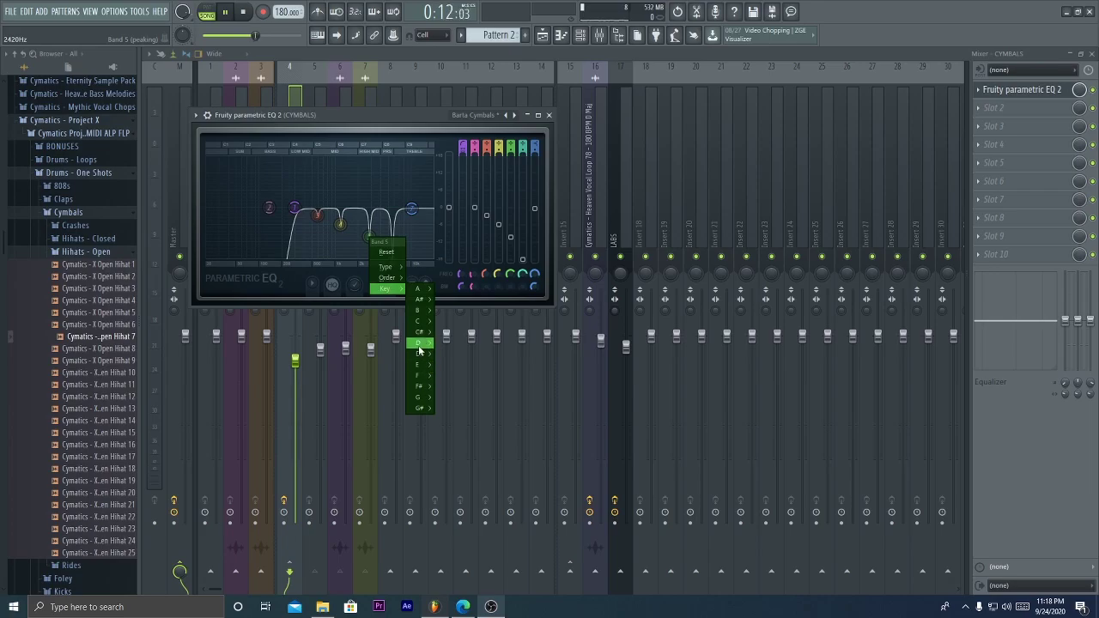
mouse_move(419, 344)
click(472, 409)
right_click(392, 261)
mouse_move(441, 371)
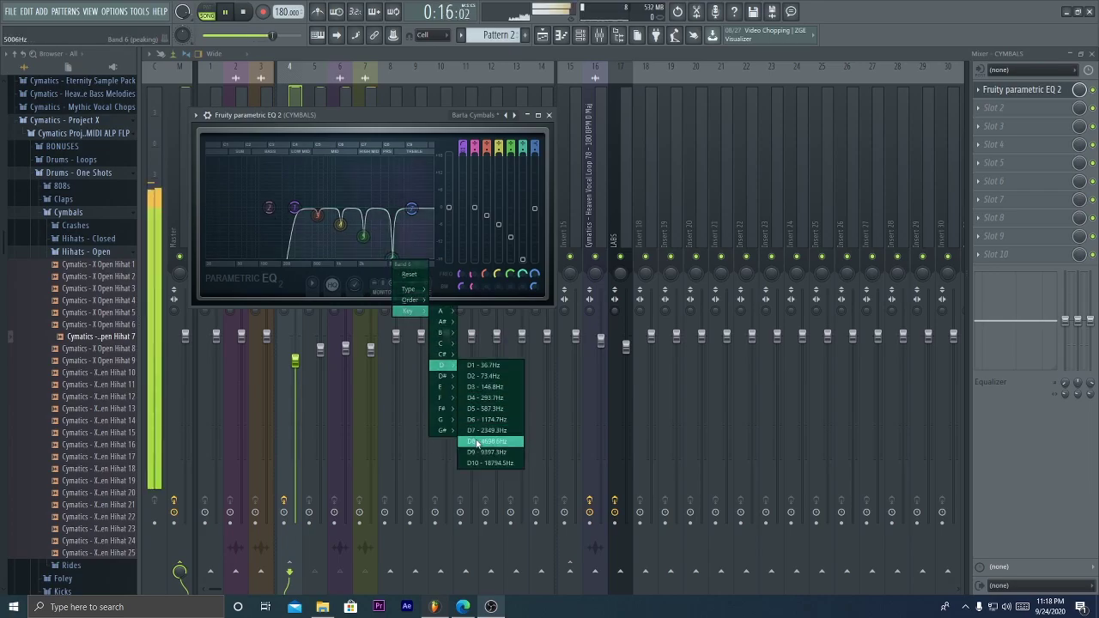
click(490, 443)
click(548, 115)
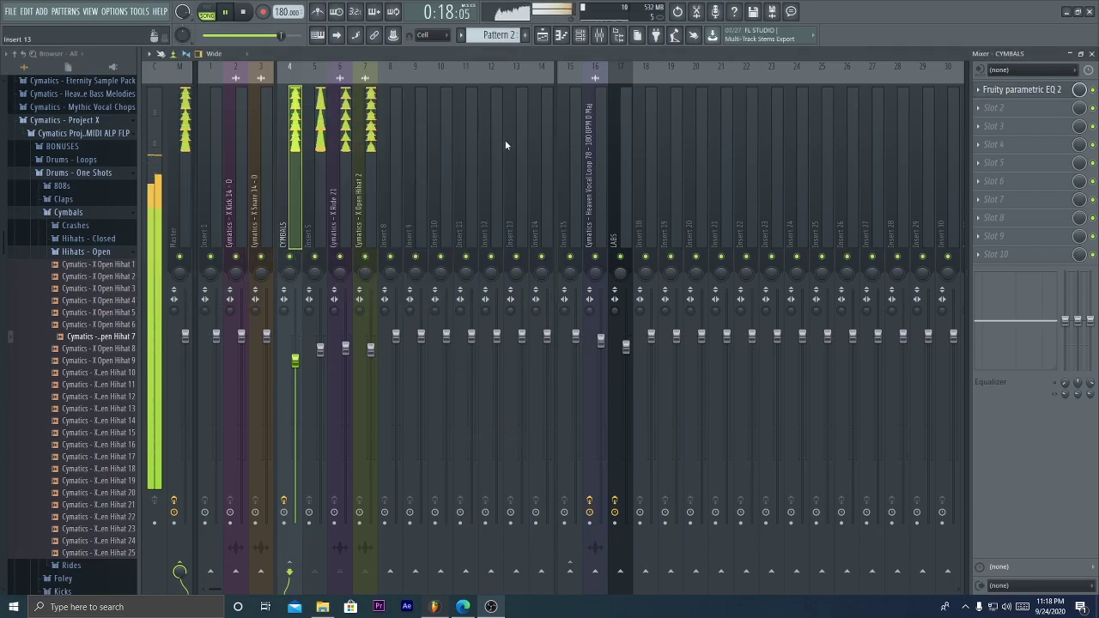
Audition the snare track alone in the playlist, unsolo it and restart playback from bar 13
key(F5)
scroll(329, 201, up, 1)
right_click(289, 174)
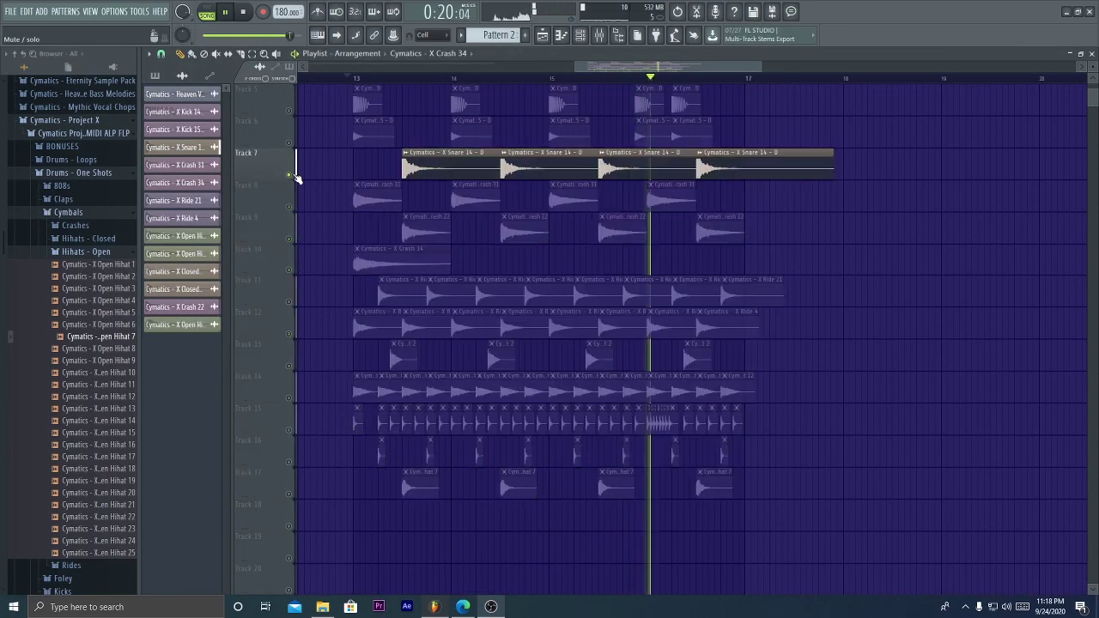
right_click(289, 174)
click(348, 79)
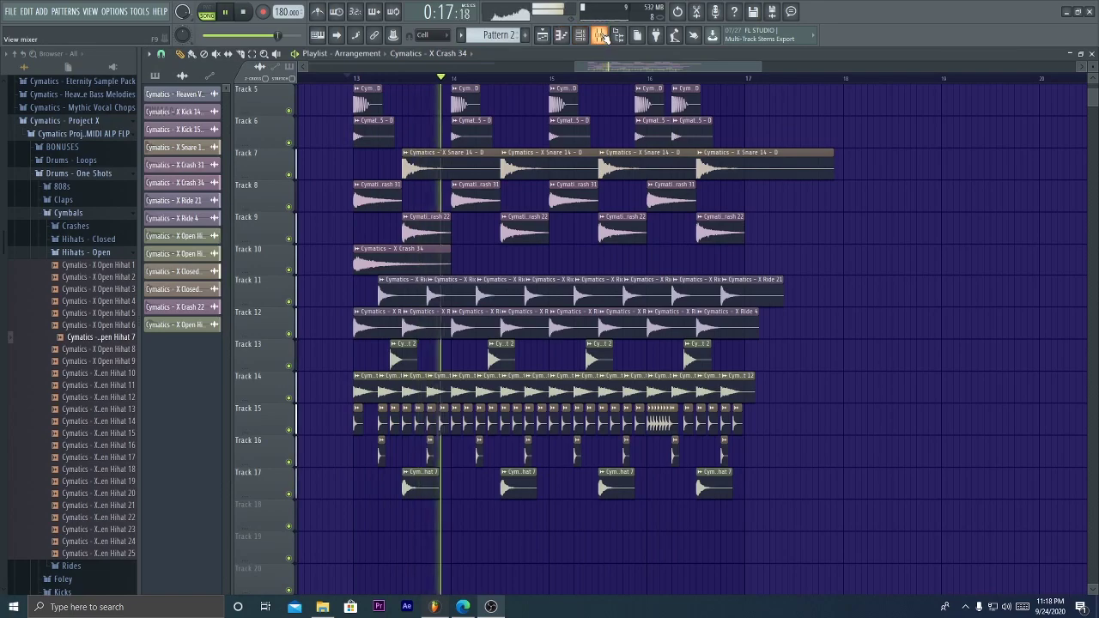
Load Fruity Parametric EQ 2 in slot 1 of the Kick 14 mixer insert and apply the 20Hz + 18kHz cut preset
key(F9)
click(232, 180)
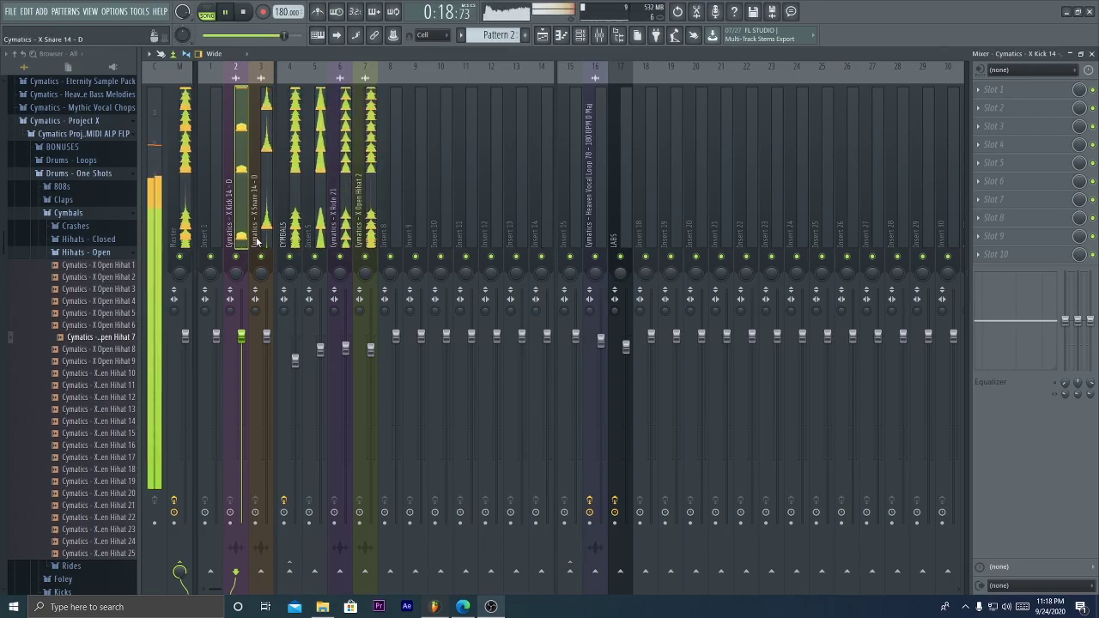
click(993, 90)
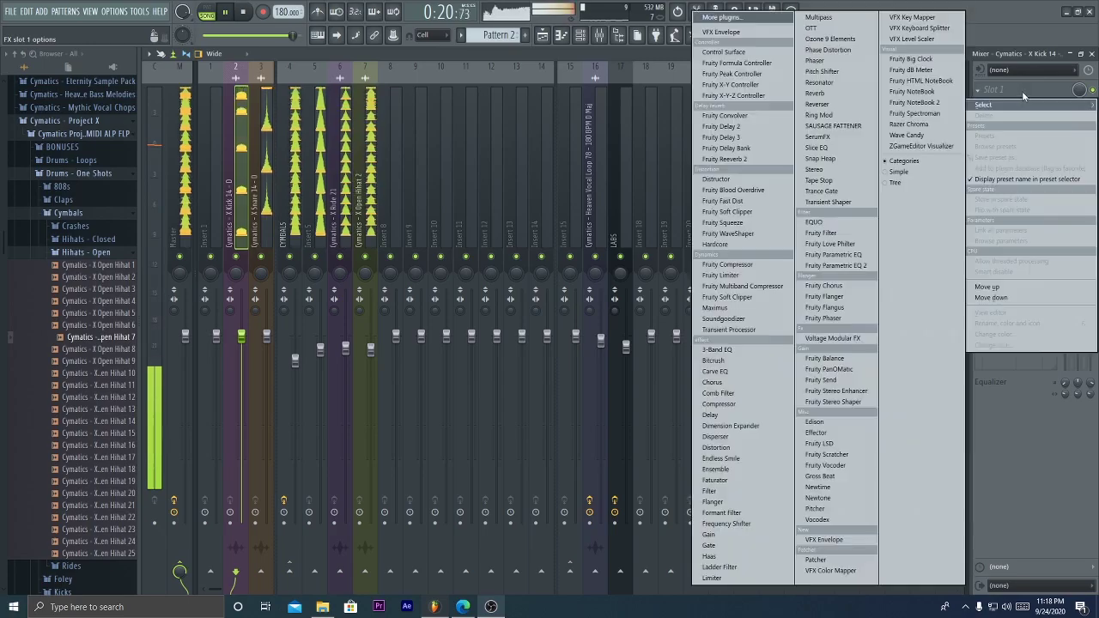
click(840, 266)
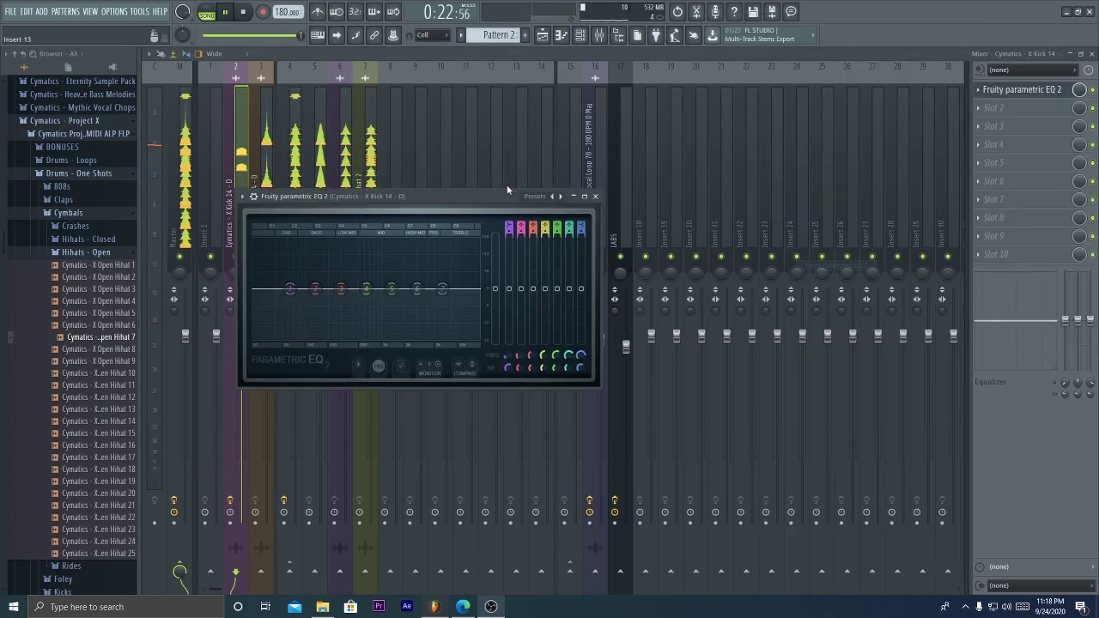
click(537, 197)
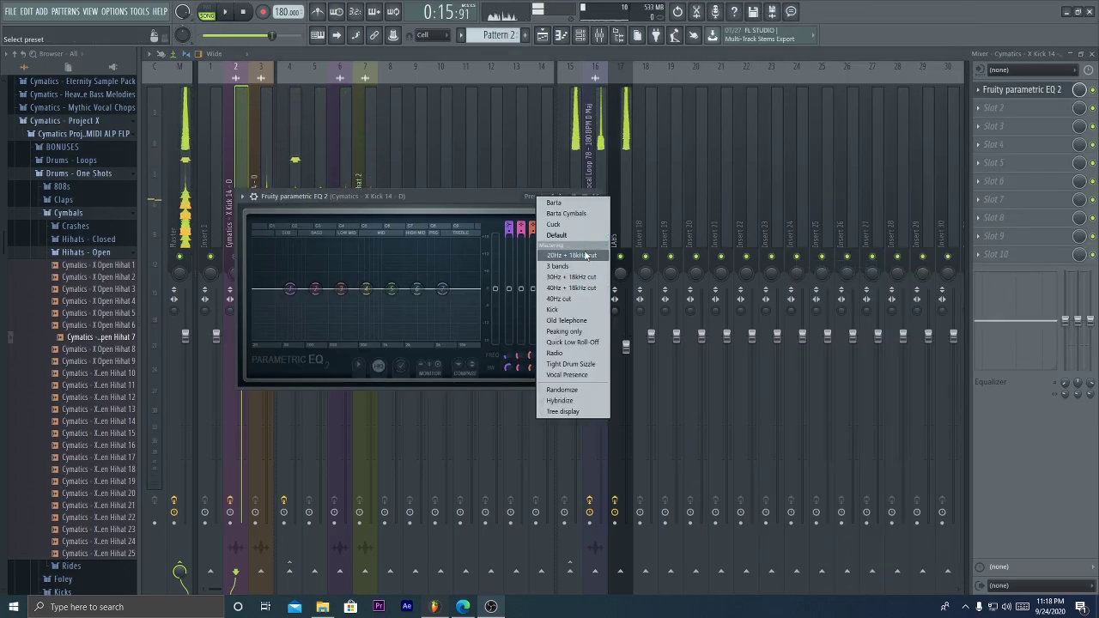
click(585, 255)
Tune low-pass band 7 of the kick EQ to D7 (2349.3 Hz) and close the EQ
right_click(479, 290)
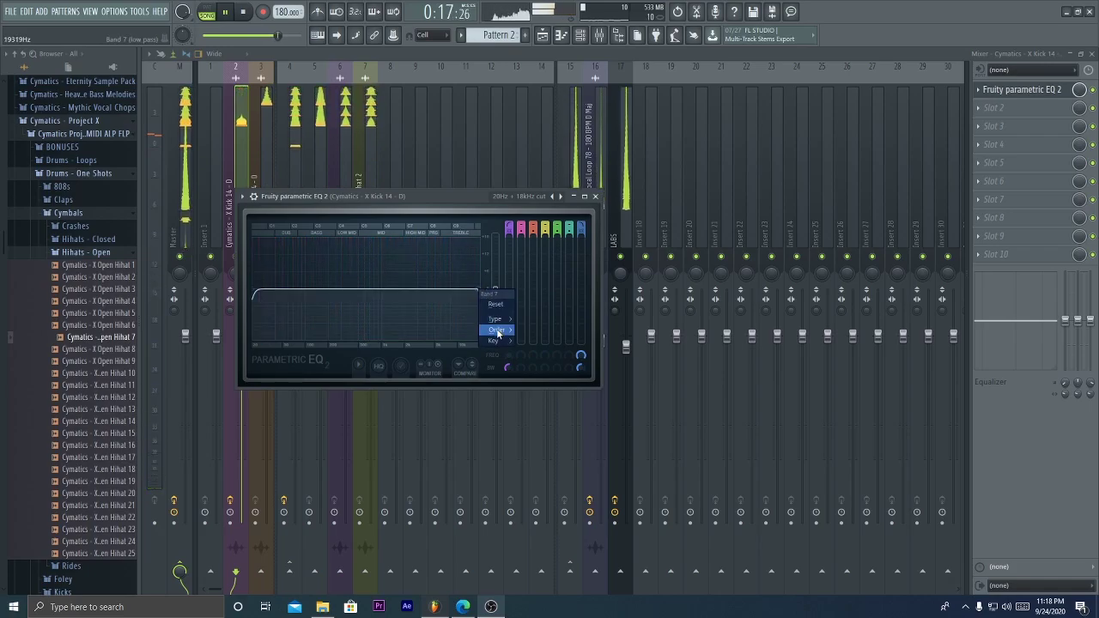
mouse_move(494, 340)
mouse_move(538, 362)
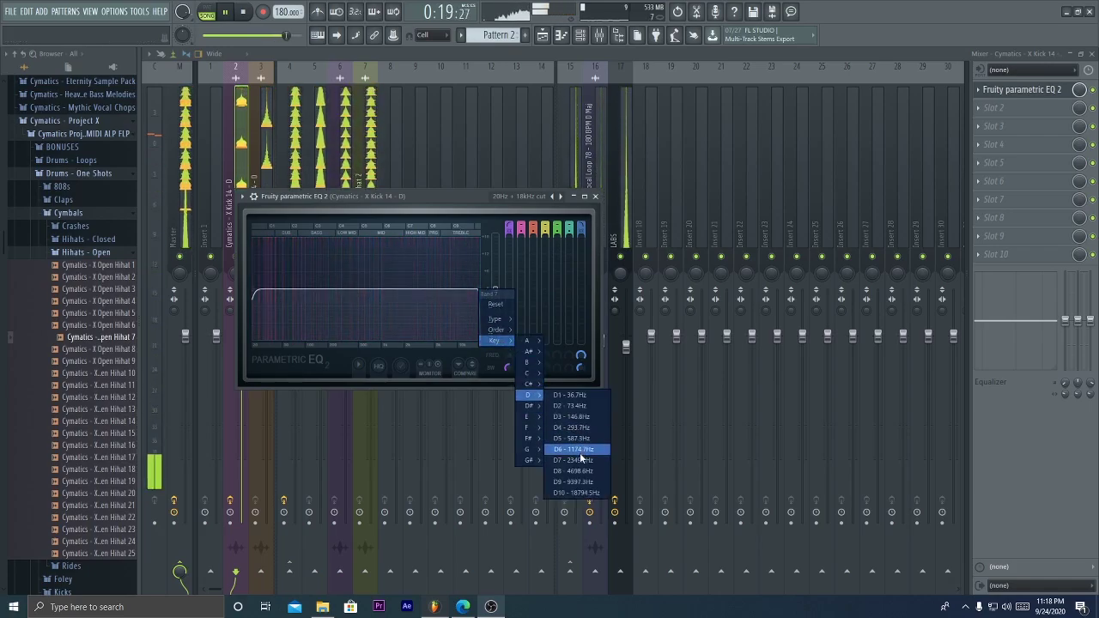
click(567, 449)
right_click(387, 292)
mouse_move(420, 340)
mouse_move(448, 400)
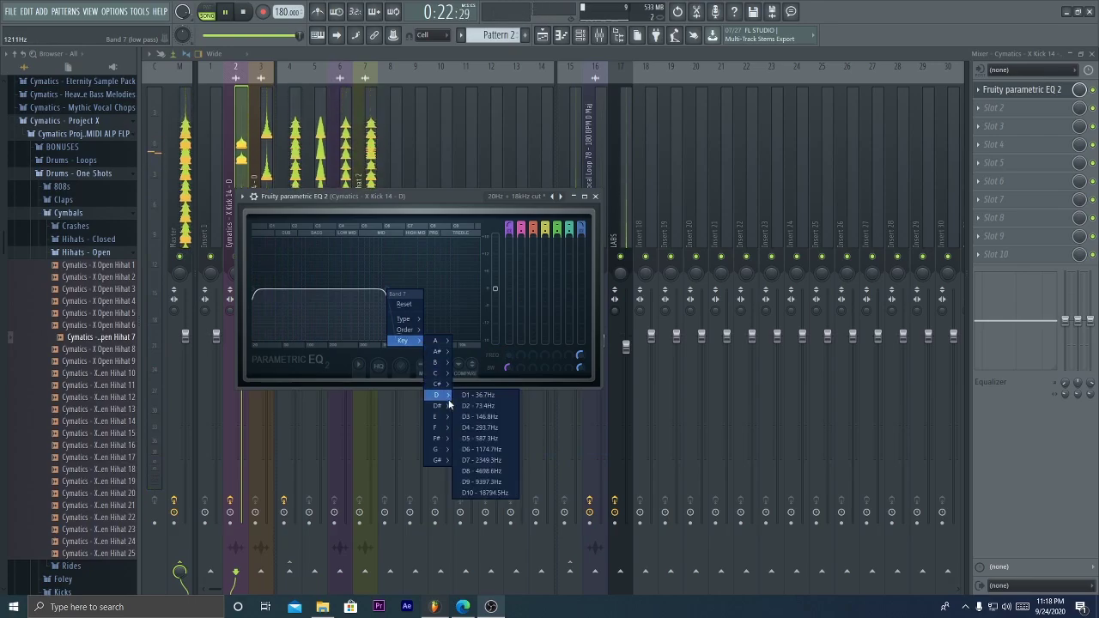
click(491, 461)
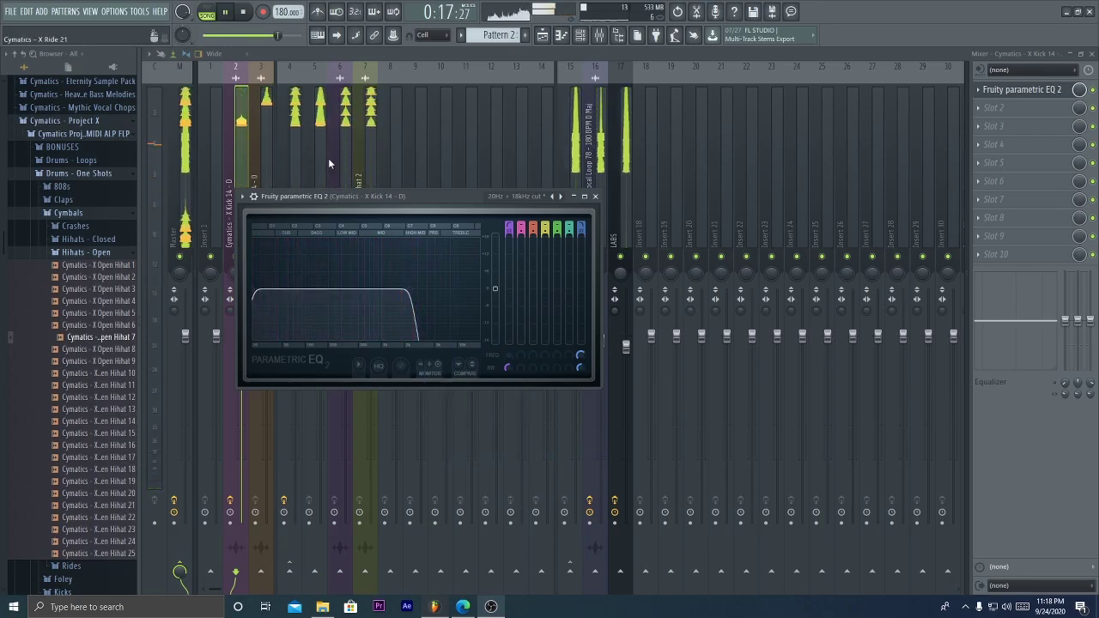
right_click(411, 293)
click(418, 194)
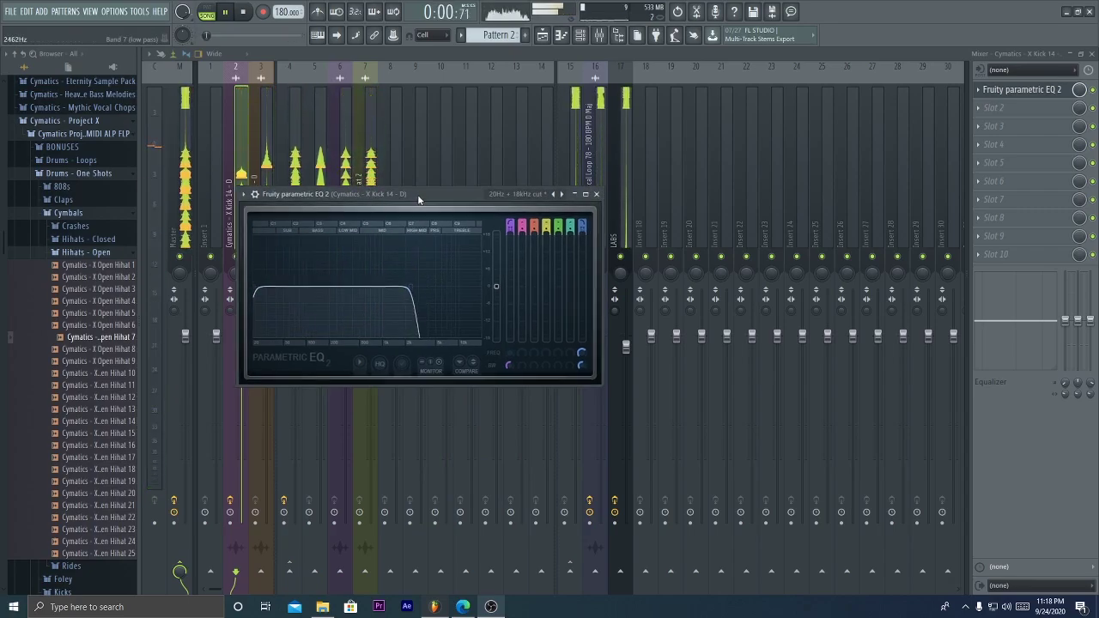
click(595, 196)
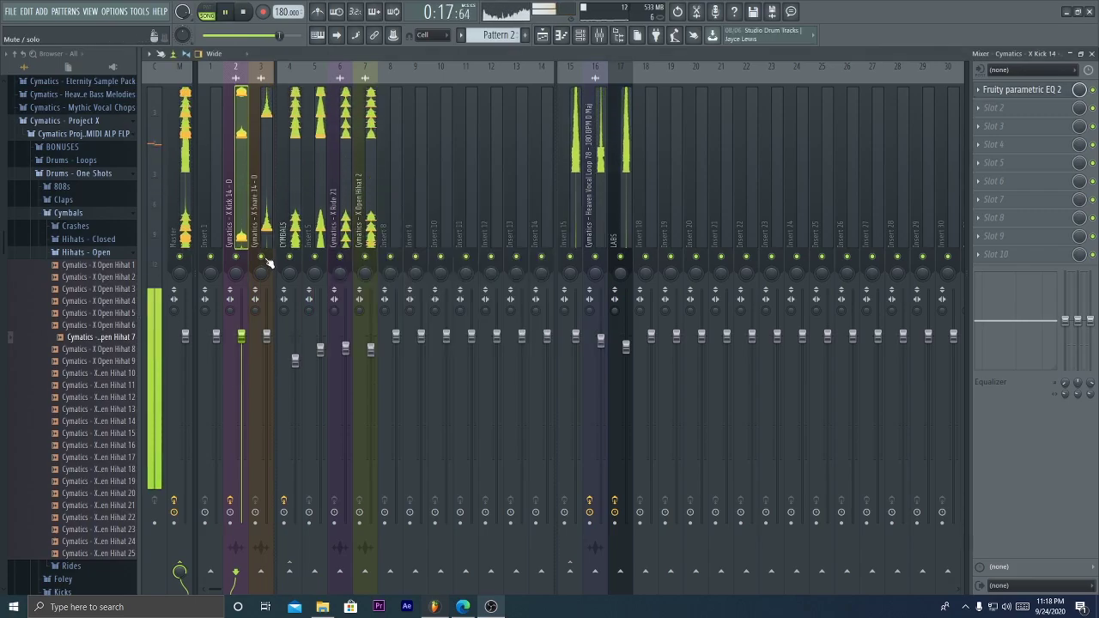
Load Fruity Parametric EQ 2 in slot 1 of the Snare 14 mixer insert and apply the 20Hz + 18kHz cut preset
click(257, 215)
click(987, 89)
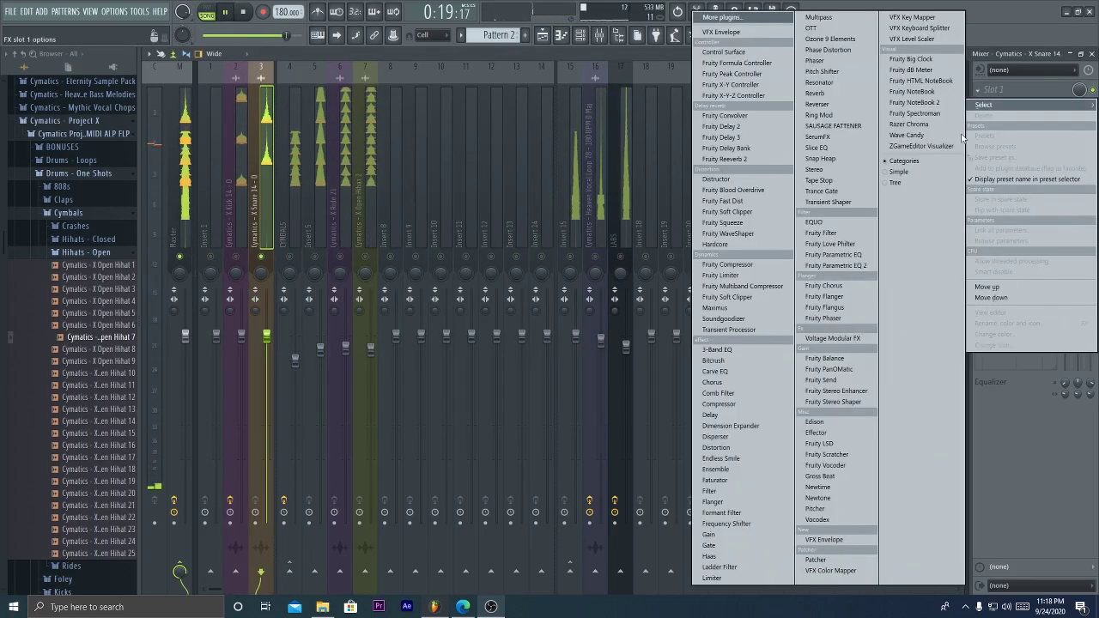
click(836, 265)
click(441, 106)
click(486, 163)
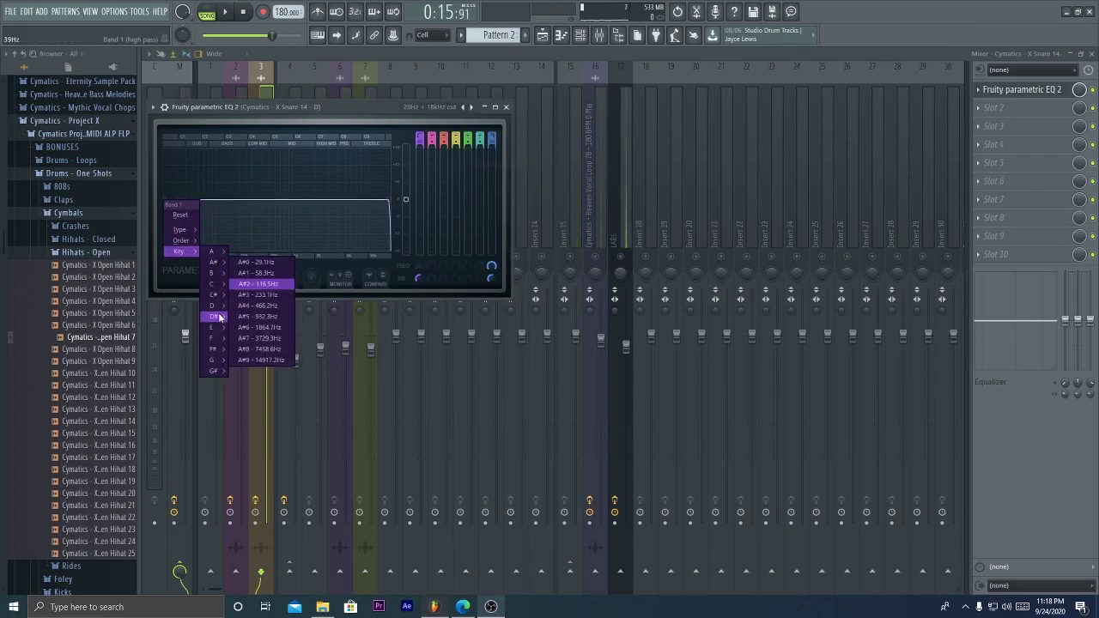
Tune high-pass band 1 of the snare EQ to D3 (146.8 Hz), check it in playback and close the EQ
mouse_move(216, 305)
click(270, 327)
key(space)
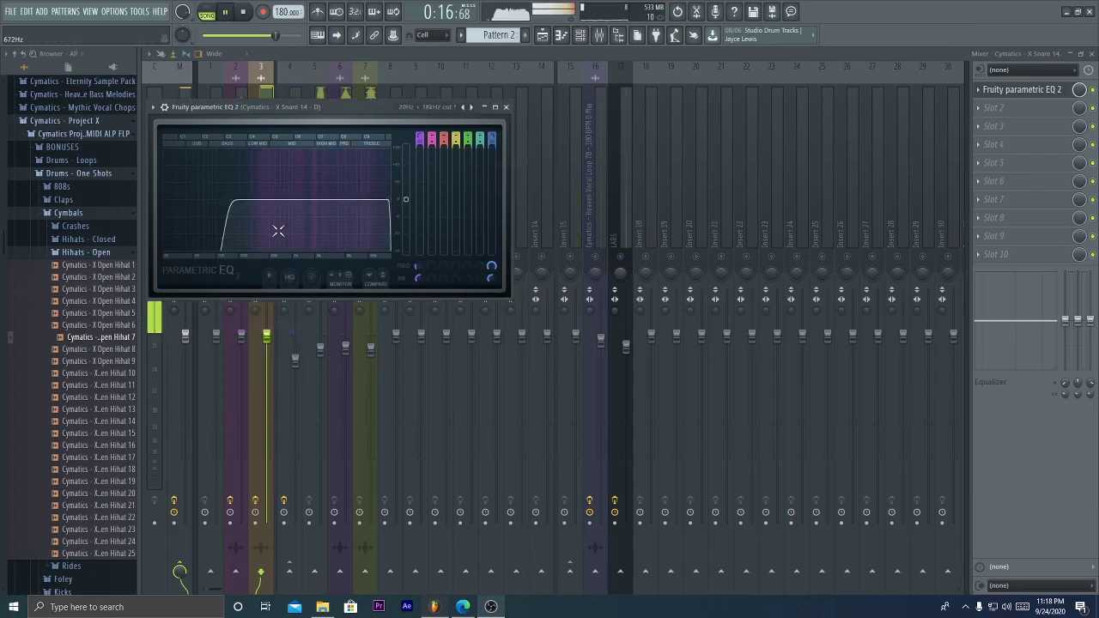
click(505, 106)
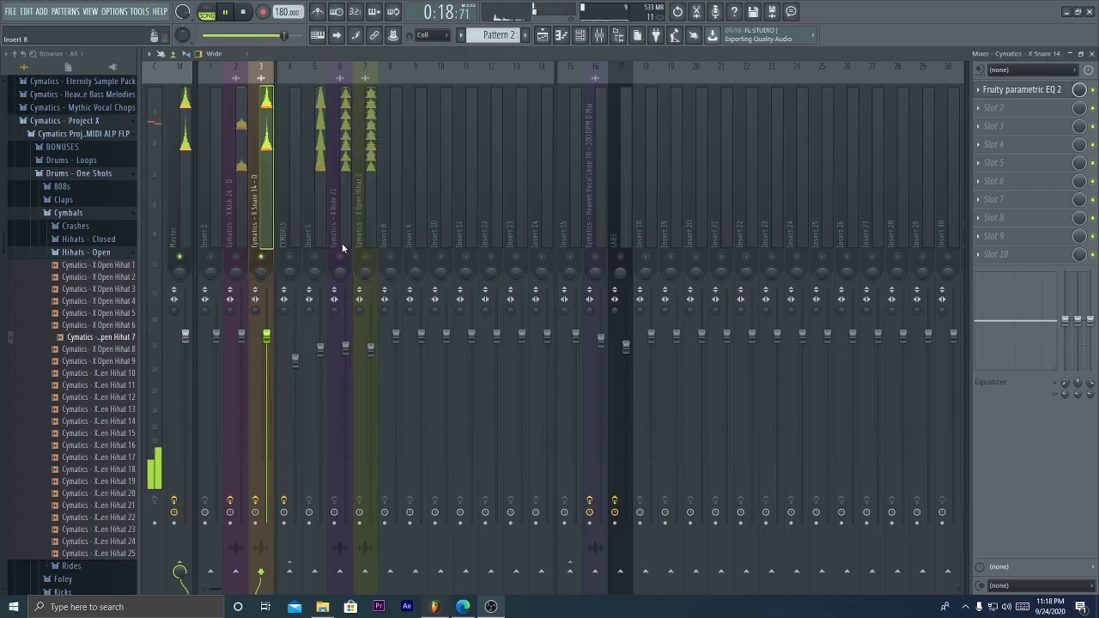
key(space)
Solo the Kick 14 mixer insert and delete the Fruity Parametric EQ 2 from its slot 1
key(F9)
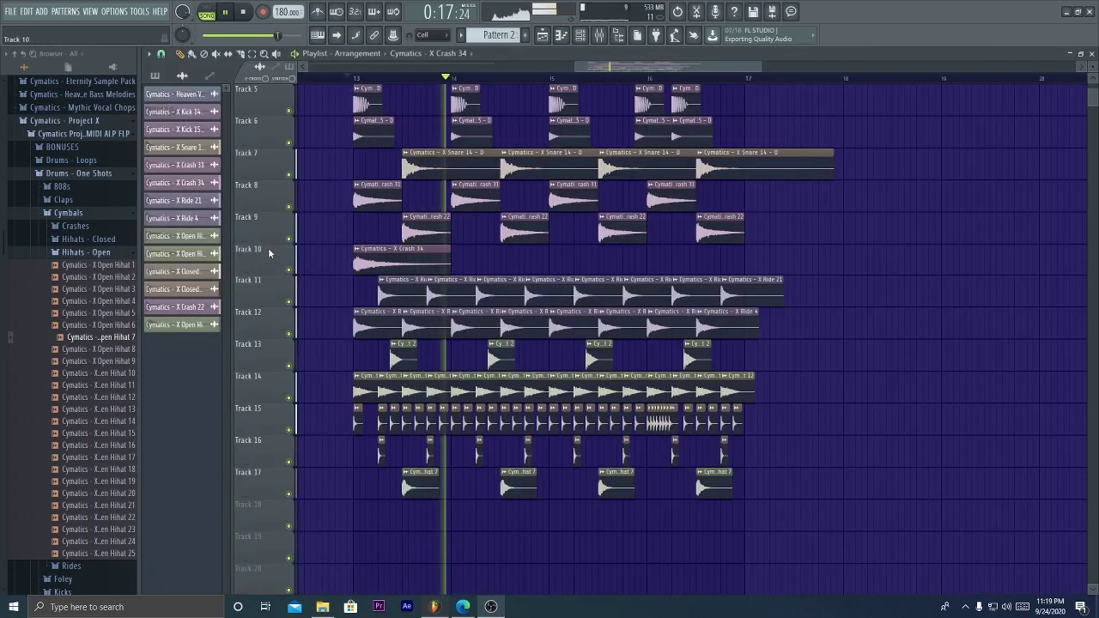
click(593, 41)
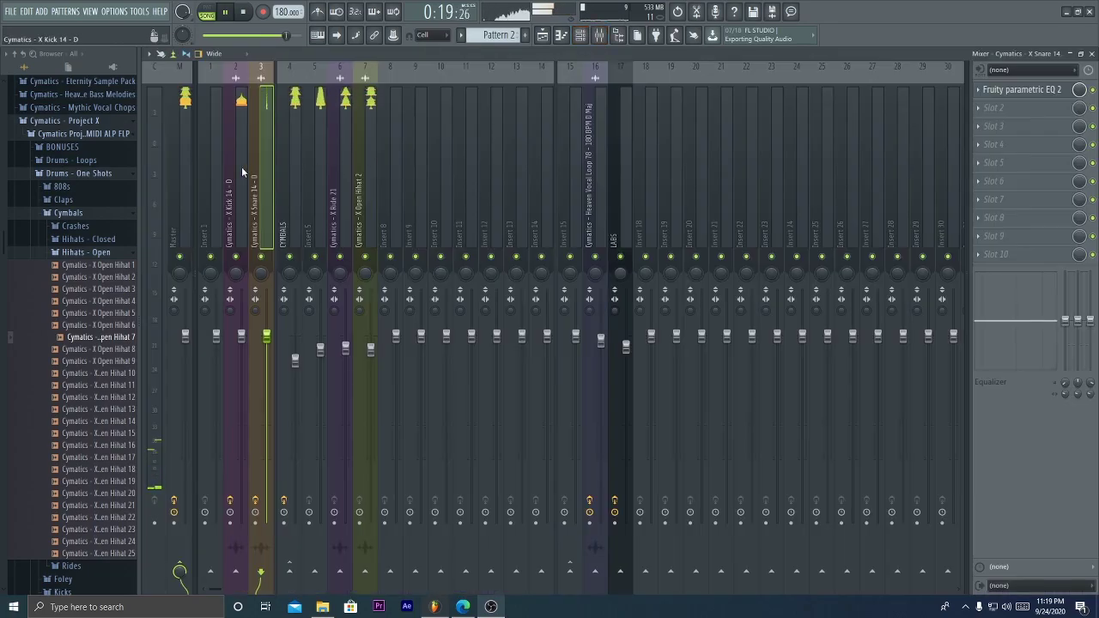
right_click(237, 255)
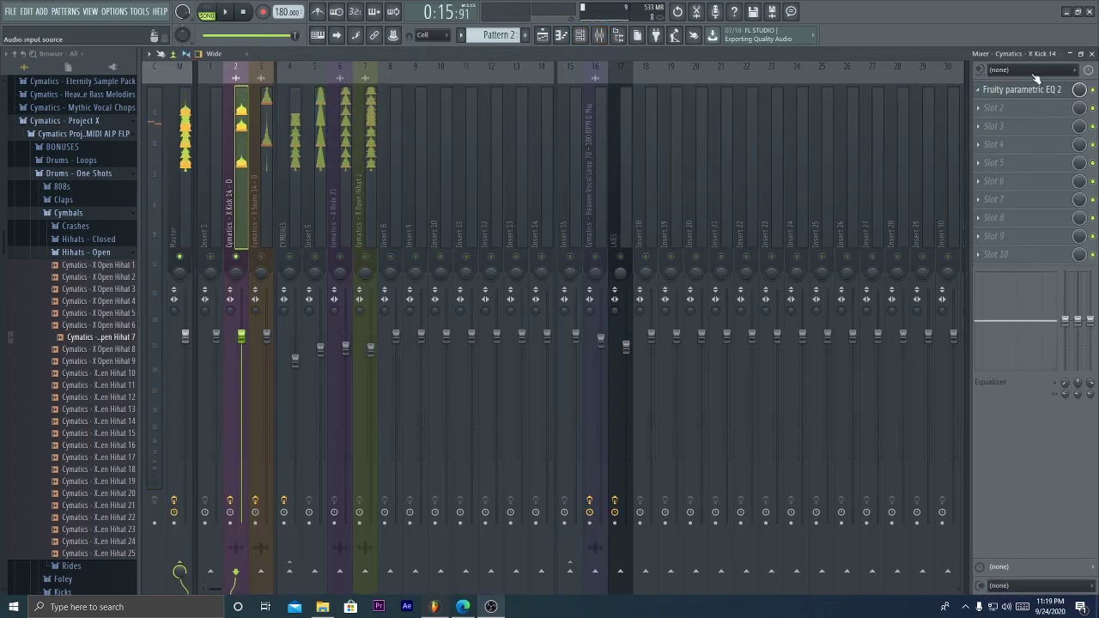
click(1093, 90)
click(977, 90)
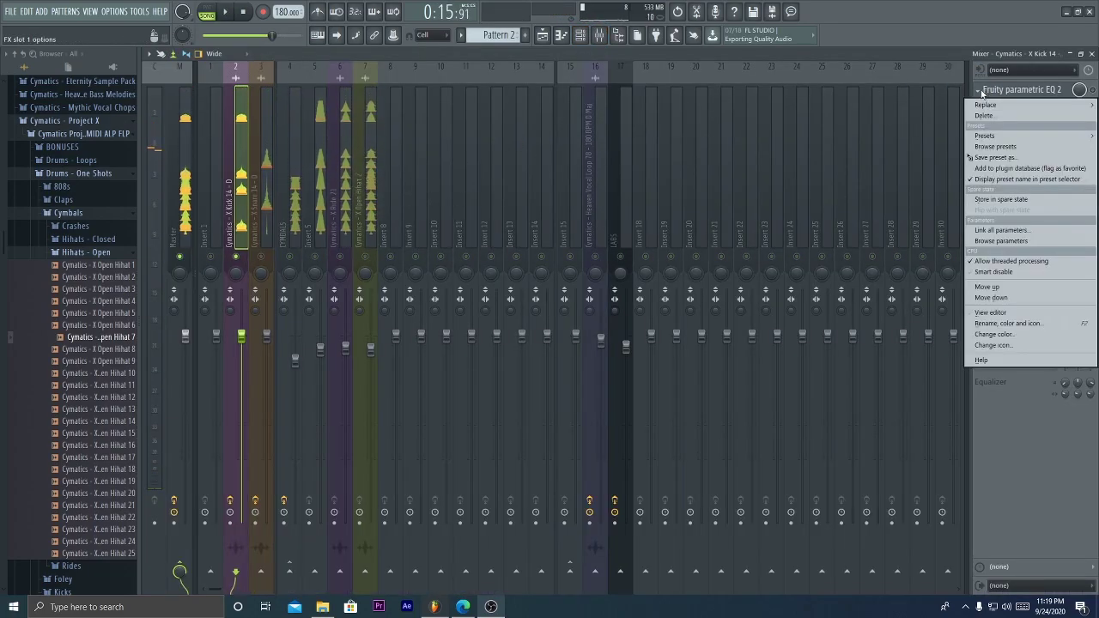
click(989, 115)
Load Transient Processor in slot 1 of the Kick 14 insert and start playback
click(1011, 93)
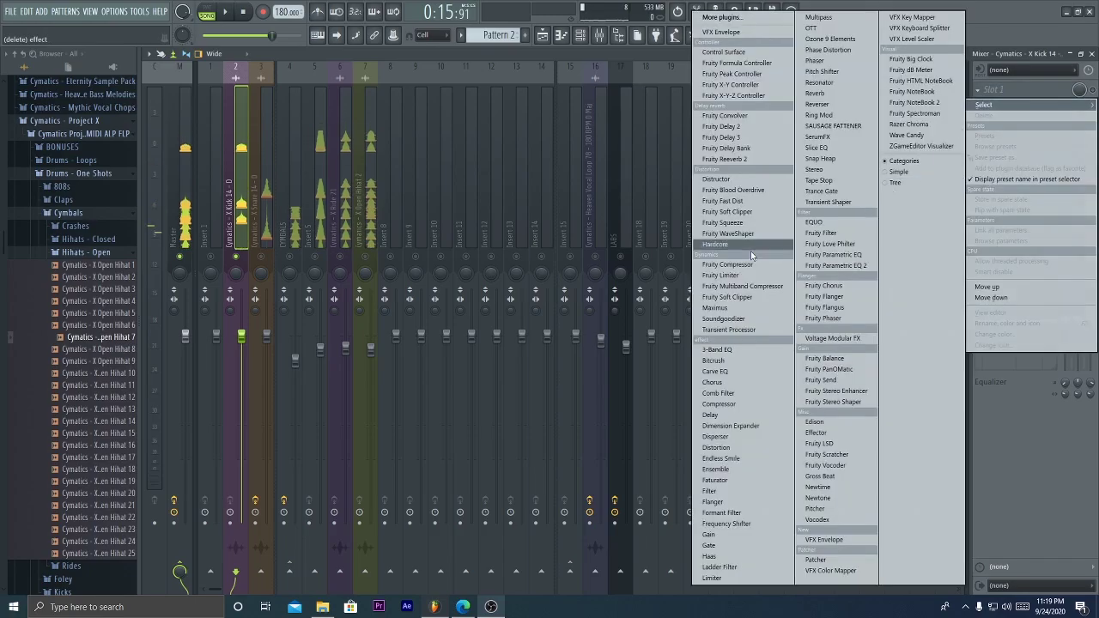
click(747, 330)
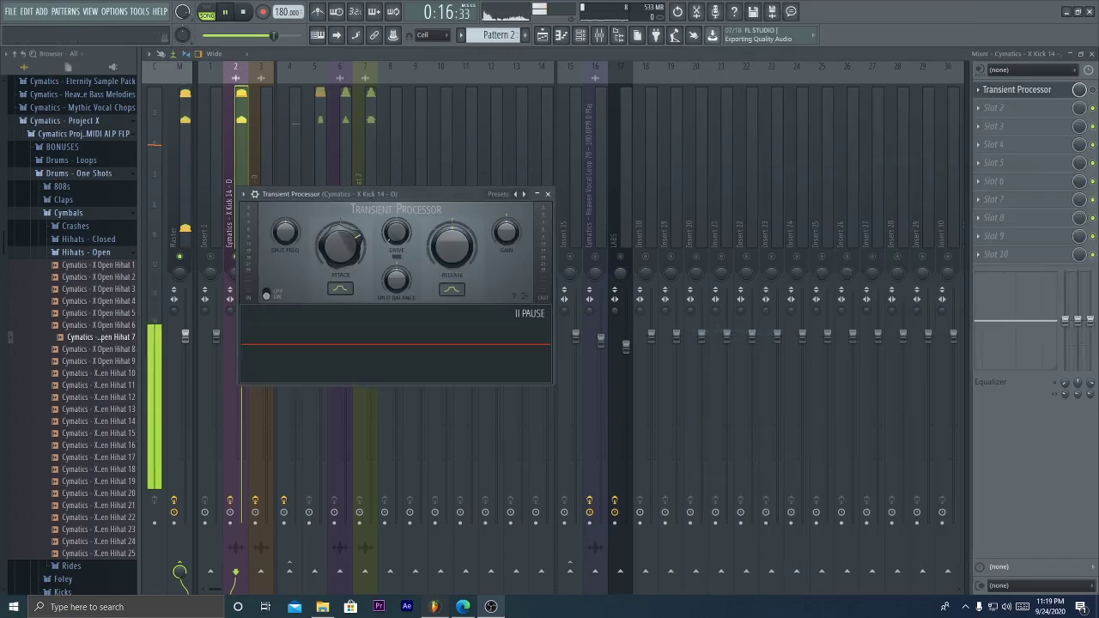
key(space)
drag(340, 209, 479, 206)
Unmute the Snare 14 insert and adjust the release of the kick's Transient Processor while both play
click(261, 256)
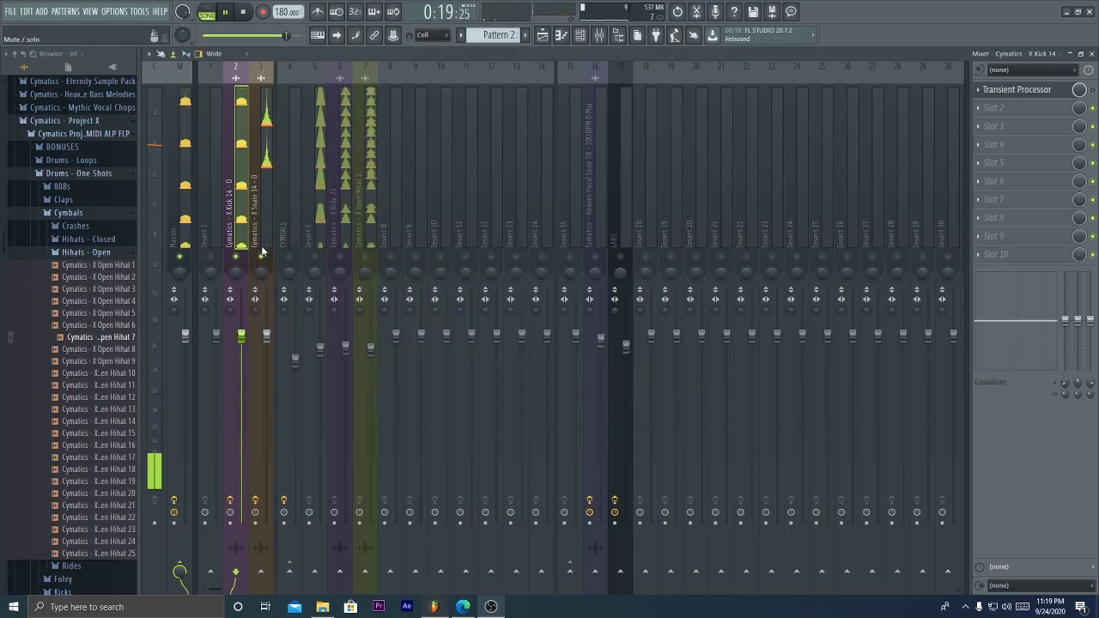
click(262, 225)
click(239, 223)
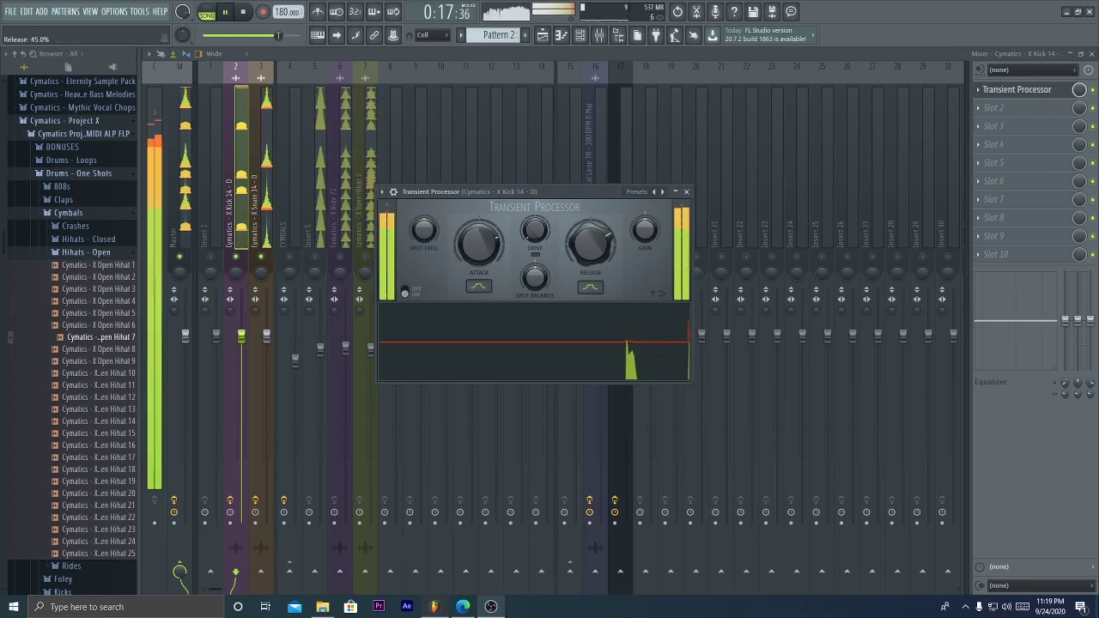
mouse_move(596, 251)
mouse_down()
mouse_move(596, 296)
mouse_move(602, 266)
mouse_up()
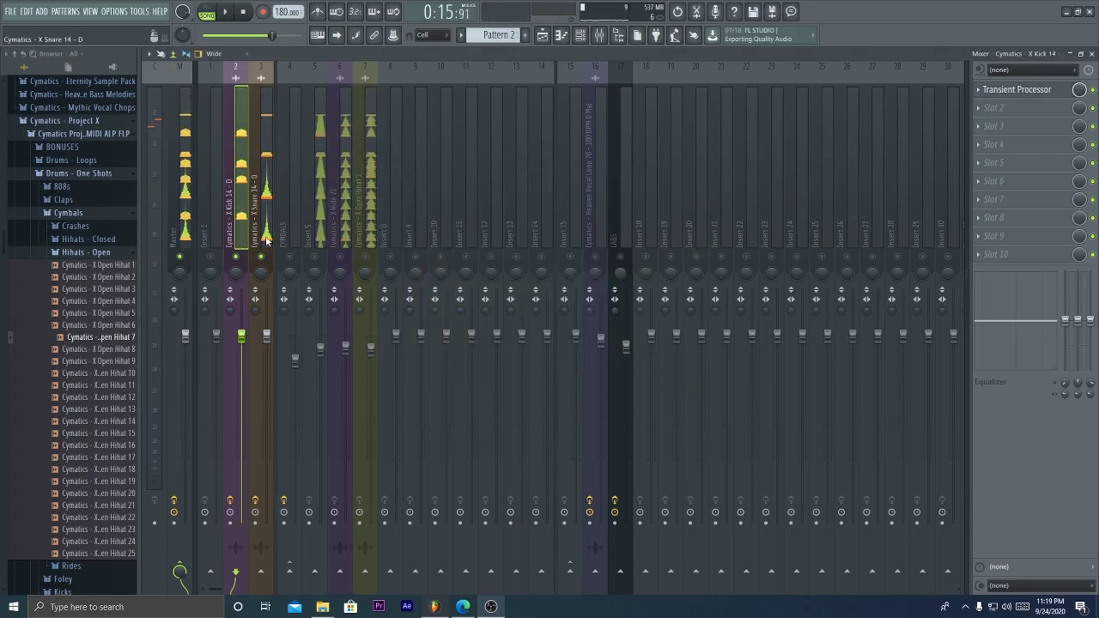
Load Transient Processor in slot 2 of the Snare 14 insert, close it and rebalance the snare's volume
click(266, 241)
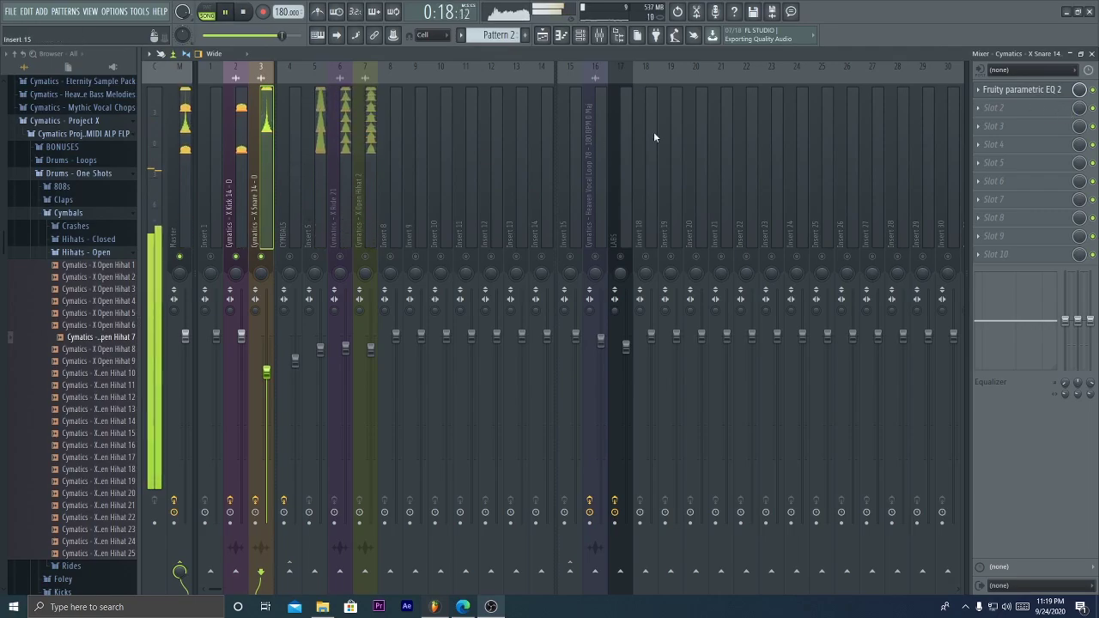
click(1004, 106)
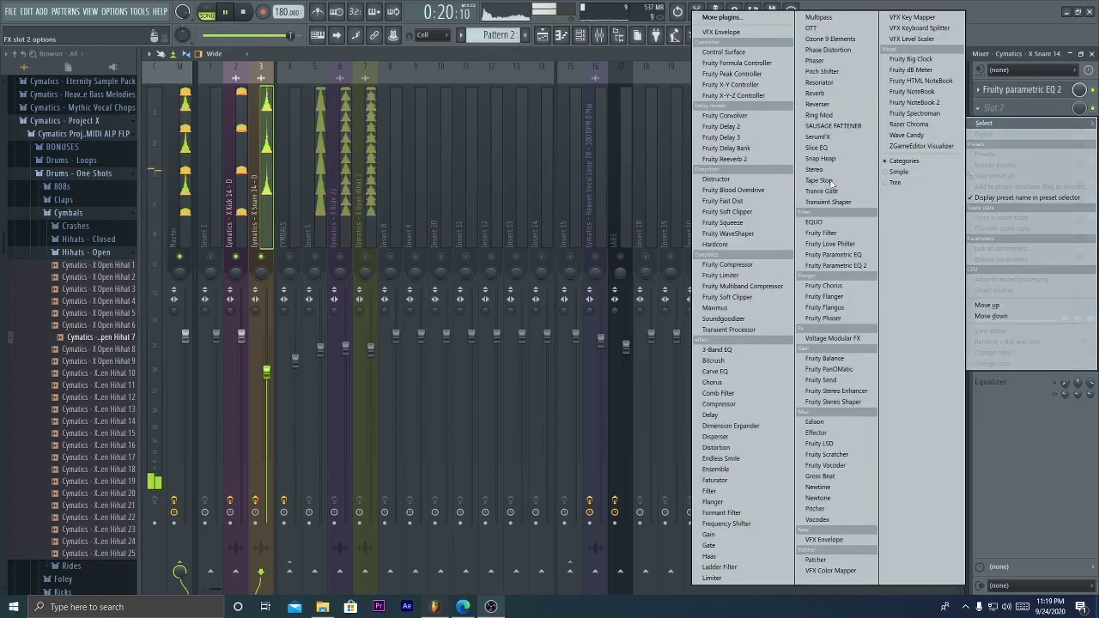
click(749, 329)
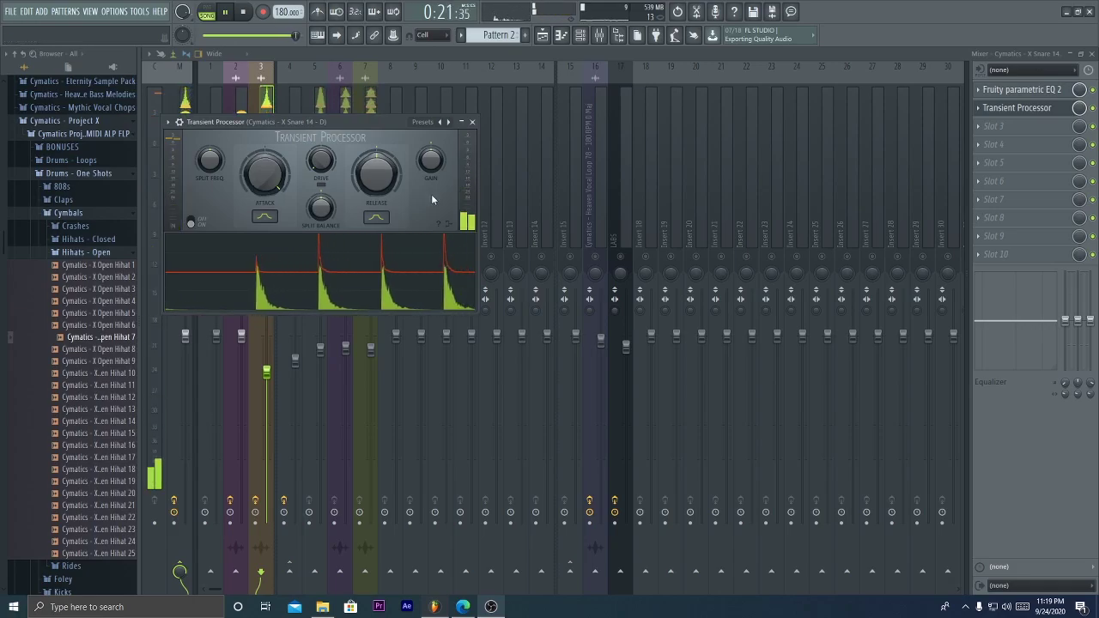
key(Escape)
key(space)
mouse_move(268, 372)
mouse_down()
mouse_move(266, 341)
mouse_move(266, 359)
mouse_up()
Retune high-pass band 1 of the snare EQ, comparing D notes such as D3 (146.8 Hz) and D2 (73.4 Hz) in playback
click(1023, 93)
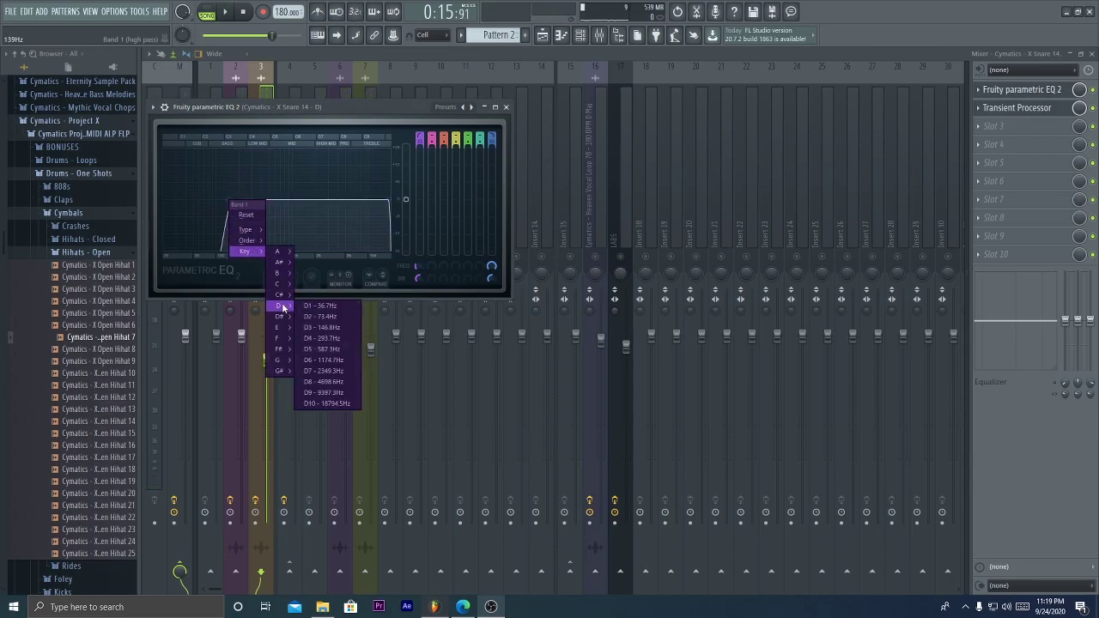
click(327, 332)
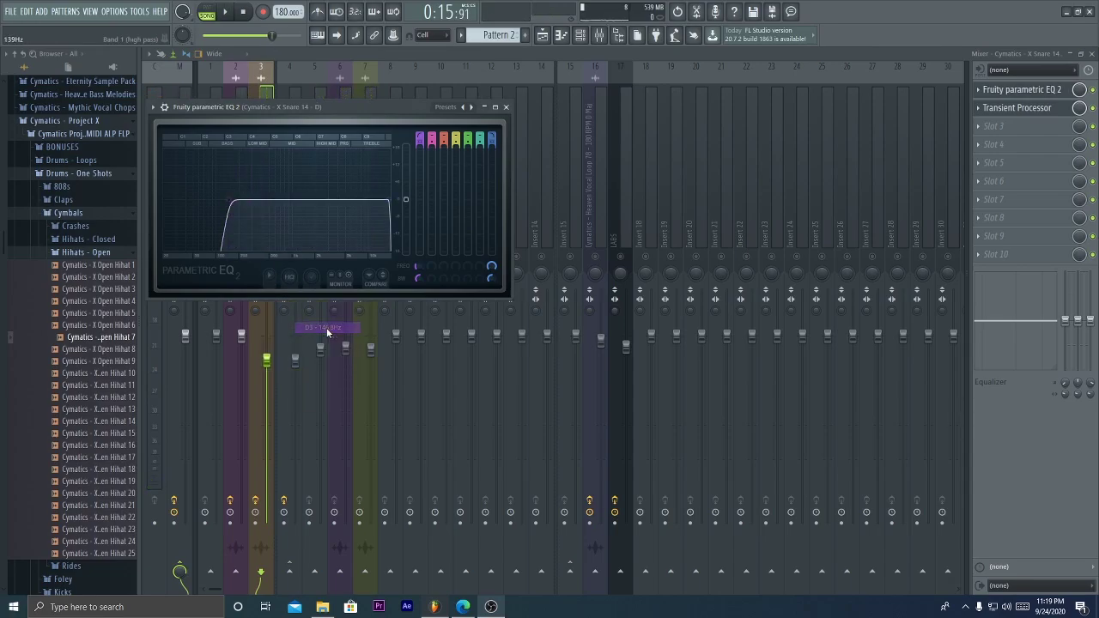
right_click(230, 203)
mouse_move(245, 251)
mouse_move(277, 305)
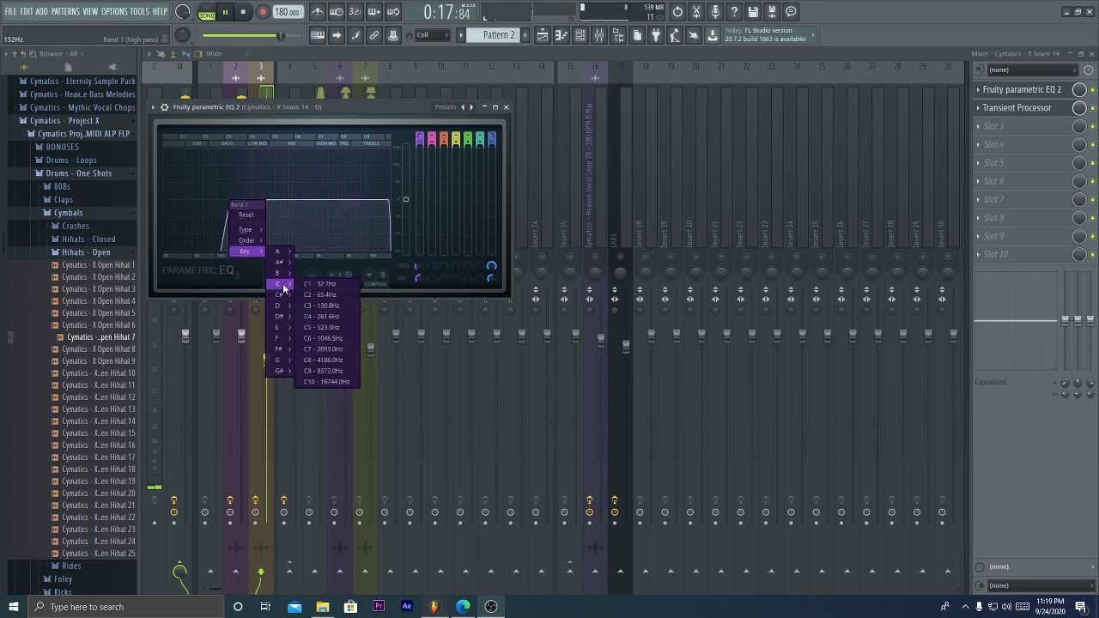
click(319, 316)
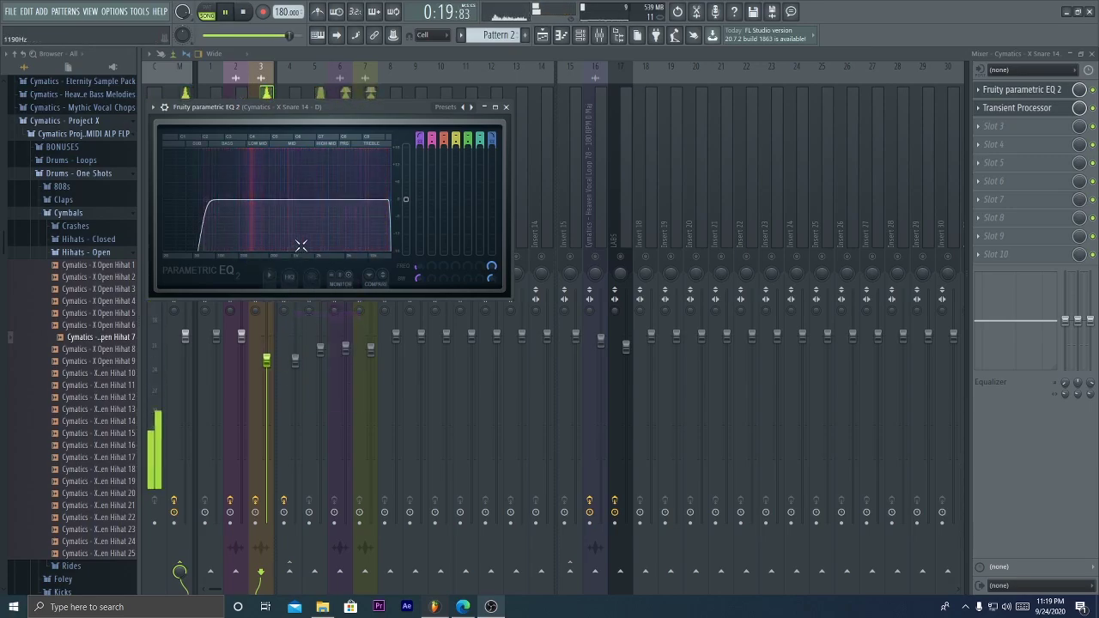
right_click(206, 202)
mouse_move(222, 250)
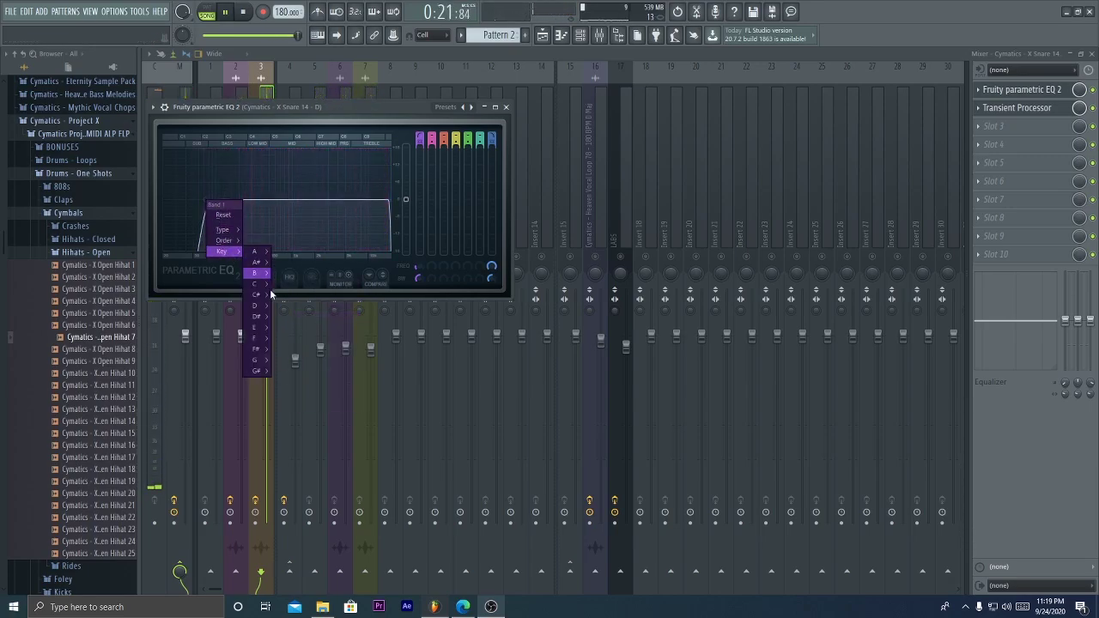
mouse_move(257, 306)
click(307, 347)
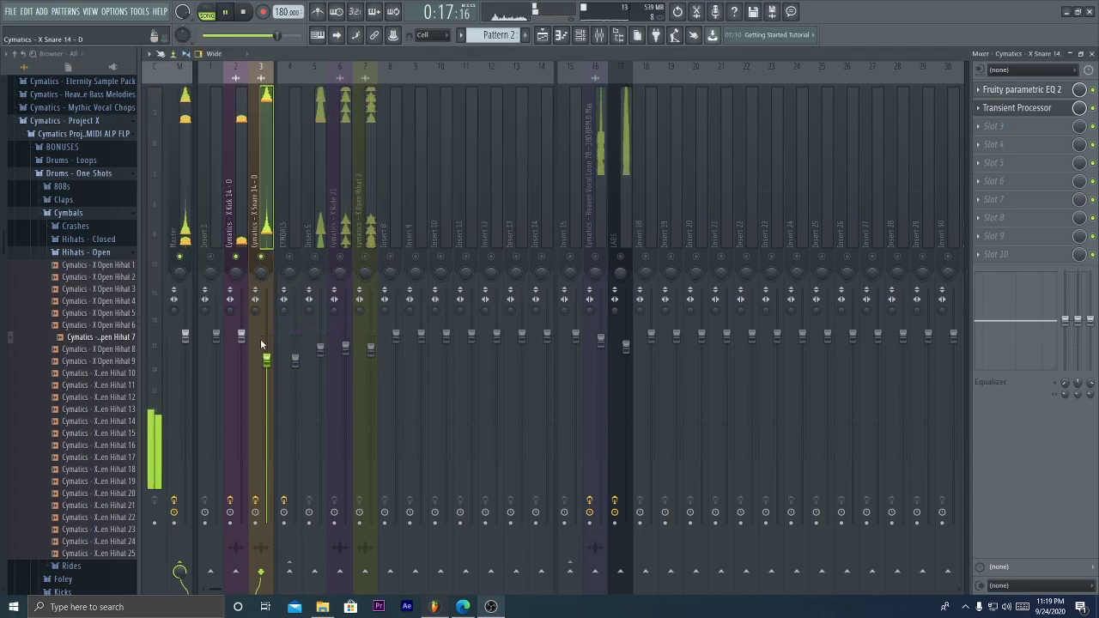
Unmute all mixer inserts and listen to the full drum section in the playlist
right_click(262, 257)
right_click(262, 256)
key(F9)
key(Escape)
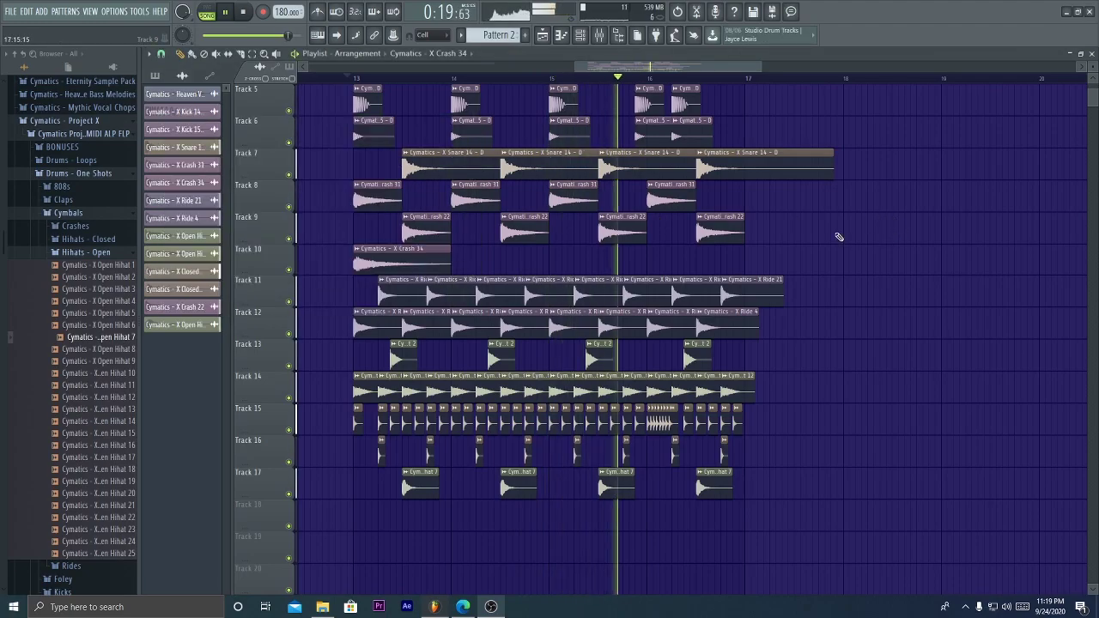
scroll(790, 257, up, 2)
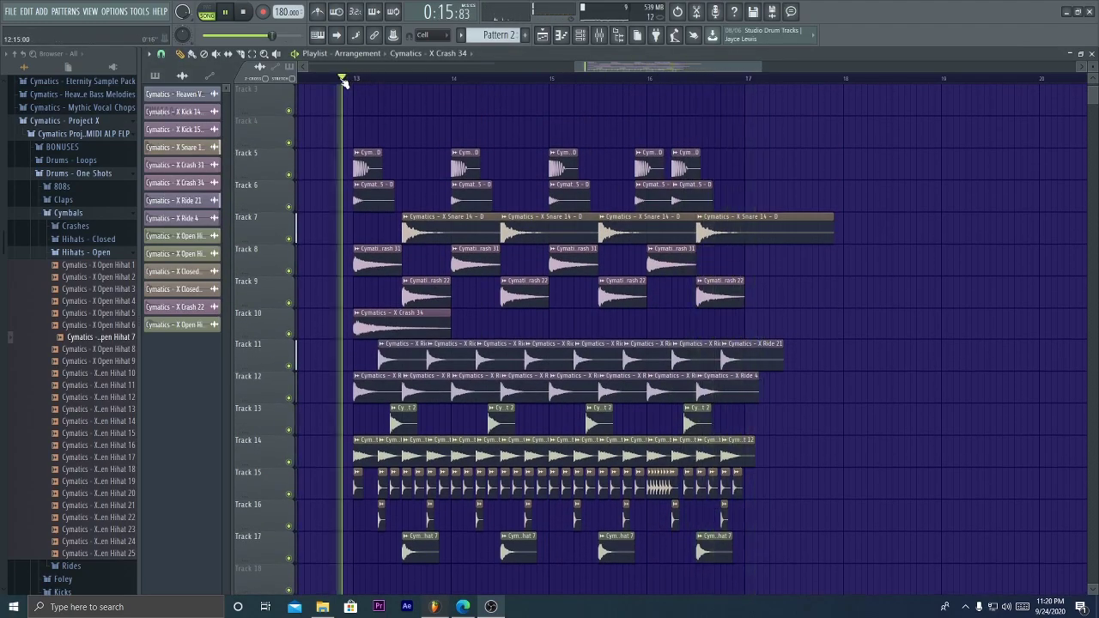
click(600, 36)
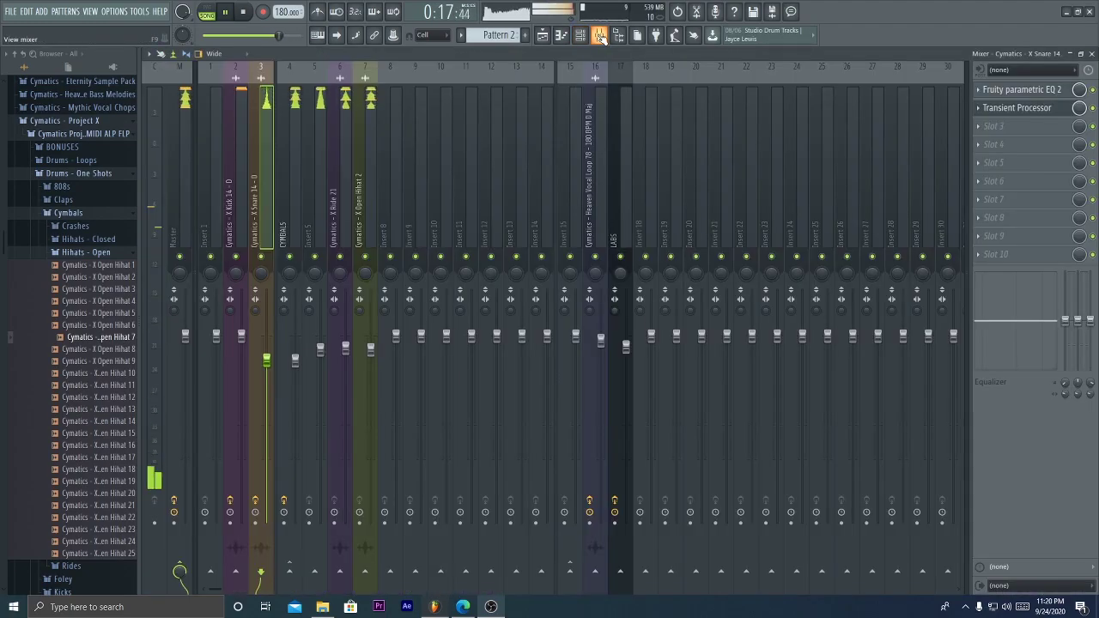
click(600, 36)
scroll(591, 149, up, 2)
key(space)
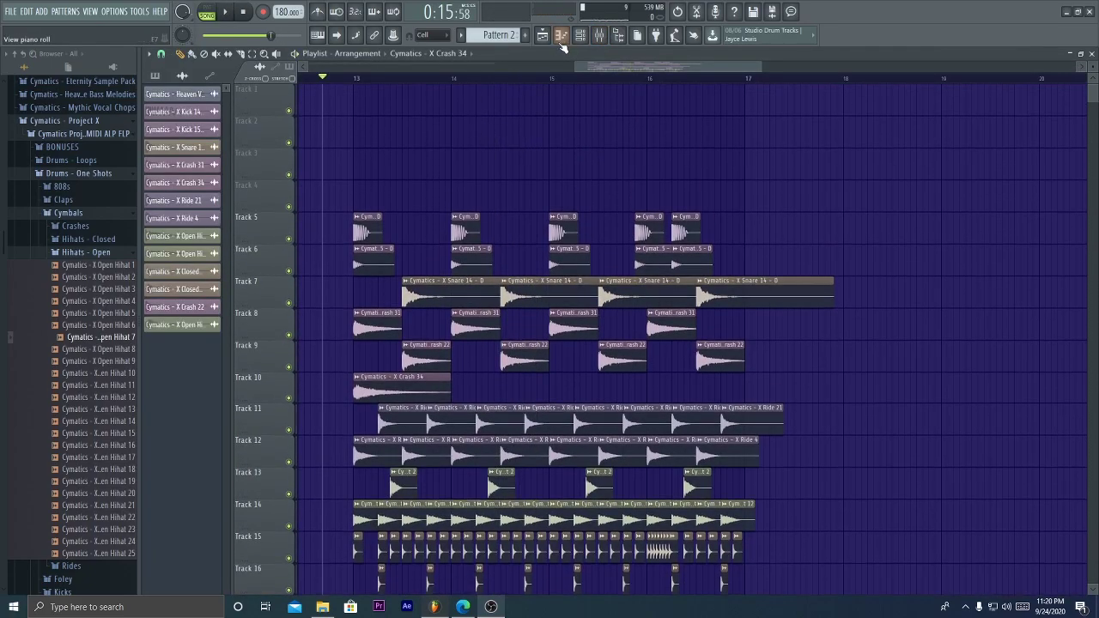
Add a Serum channel to Pattern 2 with the existing chord and melody notes, and play it in pattern mode
click(581, 35)
click(550, 117)
right_click(577, 206)
click(596, 212)
scroll(523, 215, up, 3)
scroll(561, 249, down, 2)
key(ctrl+d)
click(207, 11)
key(space)
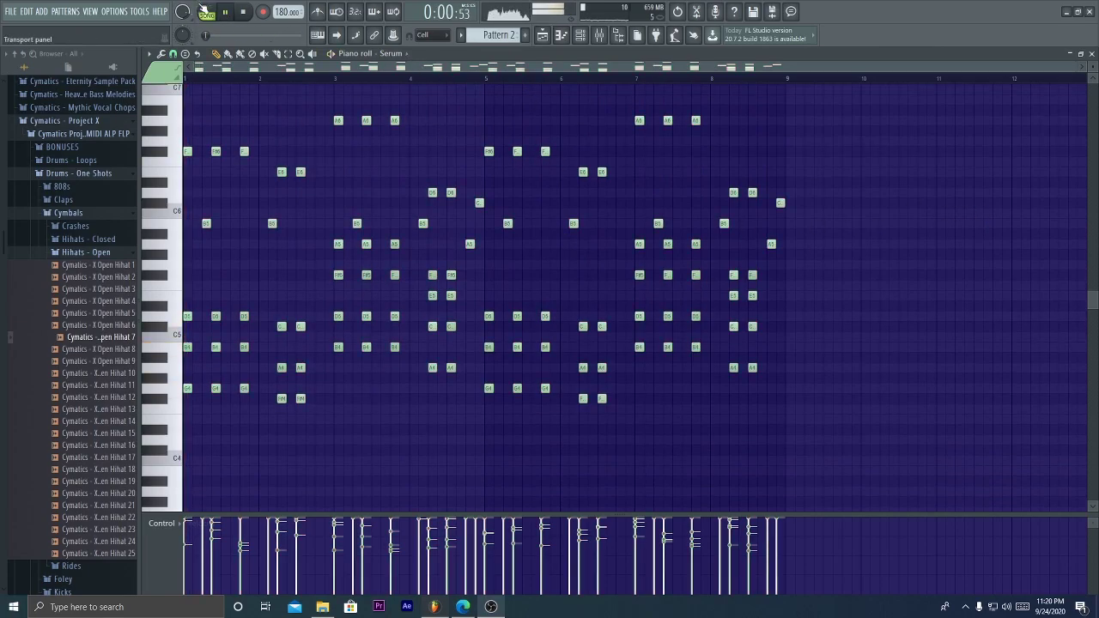
Delete the chord notes below the melody in the Serum piano roll, including the A5 notes doubling A6 in bars 3 and 7
scroll(858, 232, down, 3)
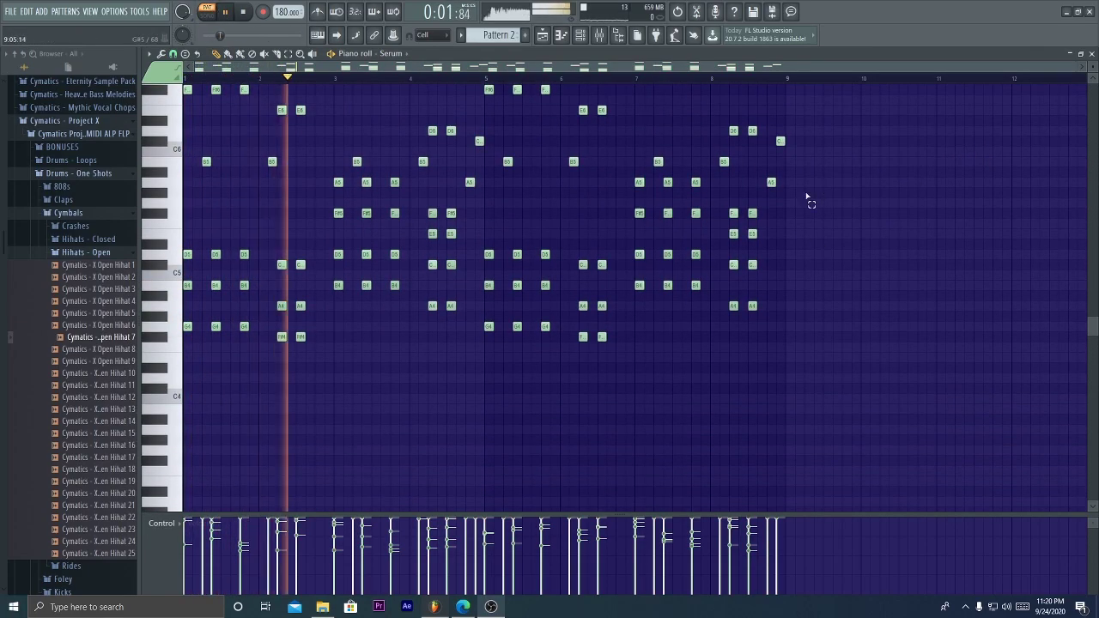
drag(805, 196, 183, 339)
key(Delete)
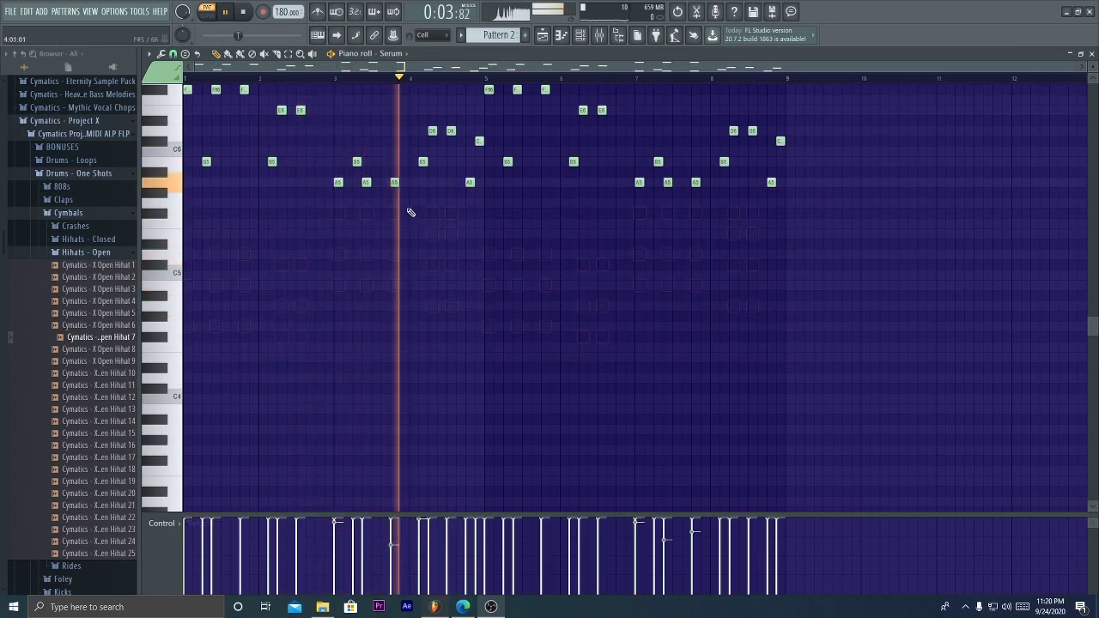
right_click(394, 182)
right_click(366, 182)
right_click(339, 182)
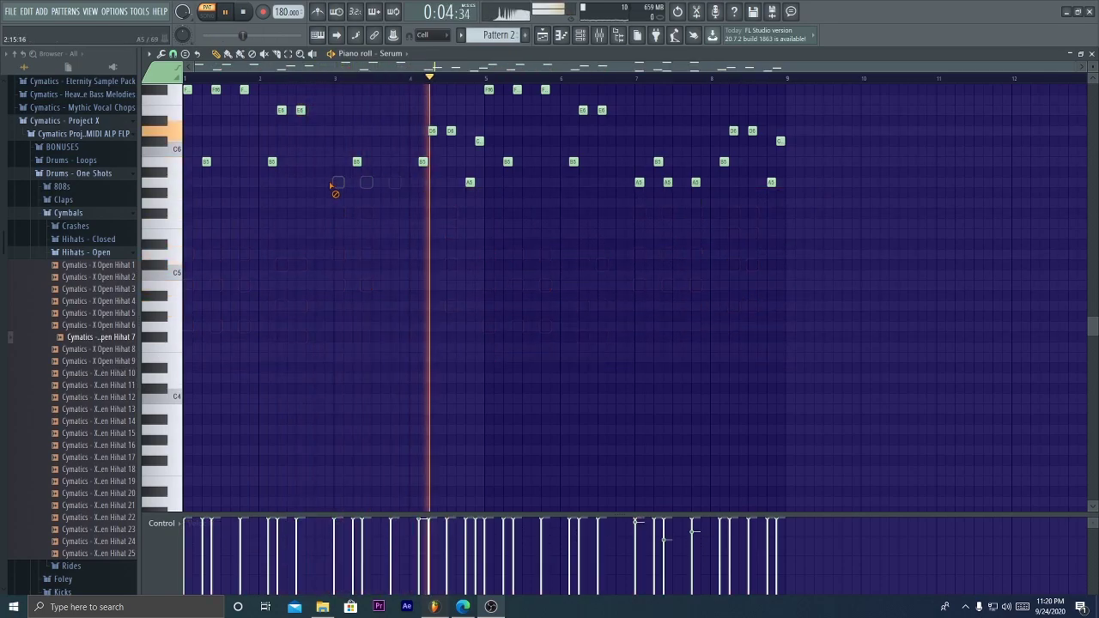
right_click(638, 182)
right_click(667, 182)
right_click(695, 182)
scroll(694, 229, up, 4)
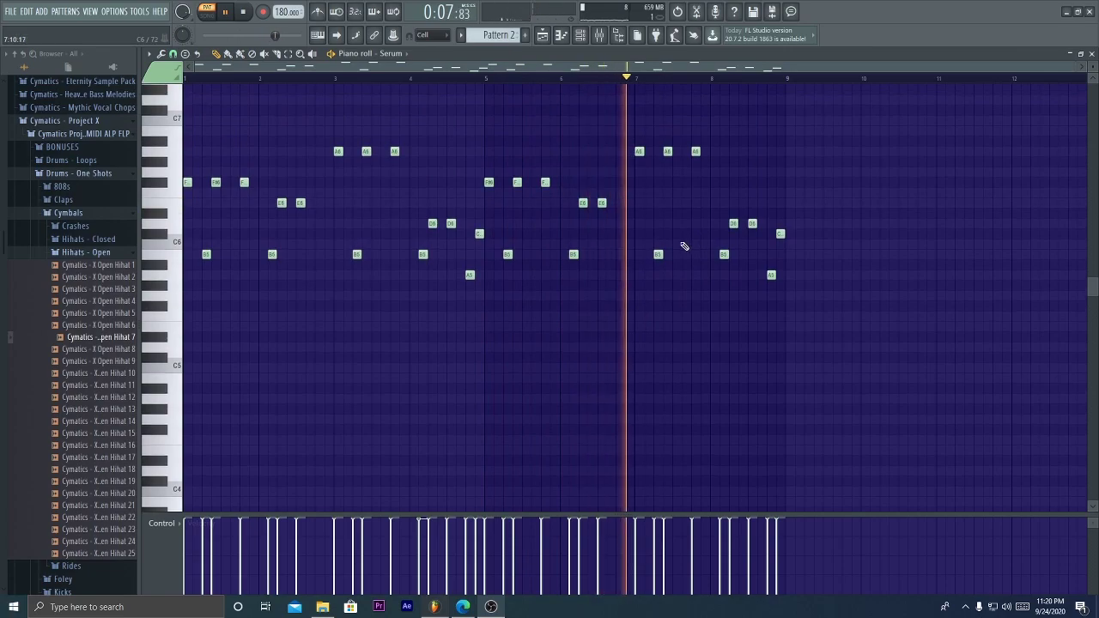
Draw a square wave for Serum's oscillator A in the wavetable editor and close the editor
key(F7)
click(566, 212)
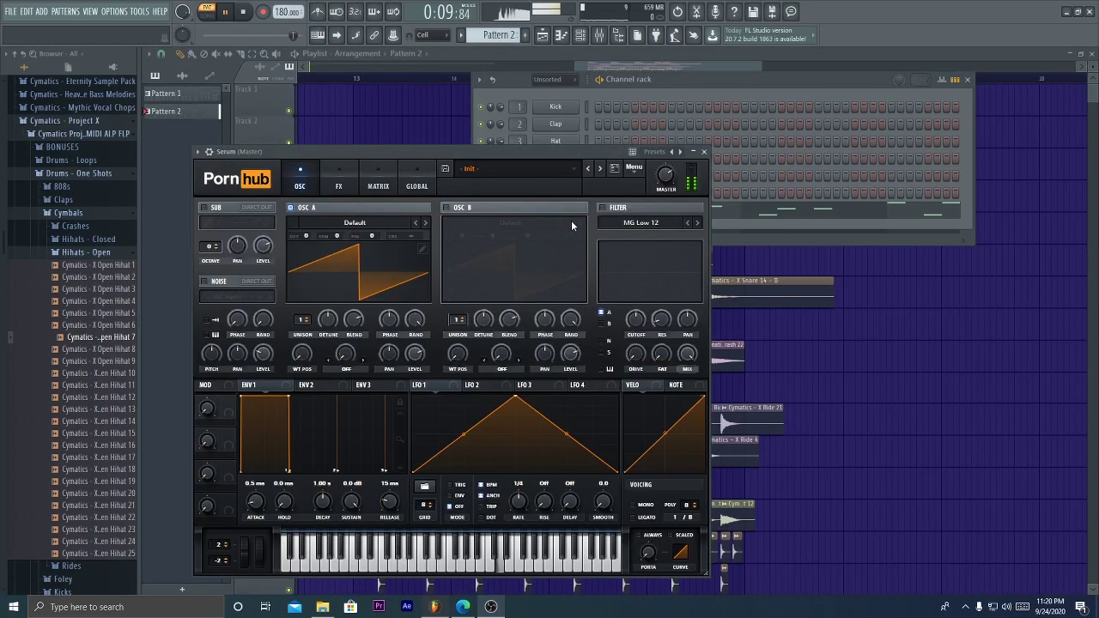
click(374, 255)
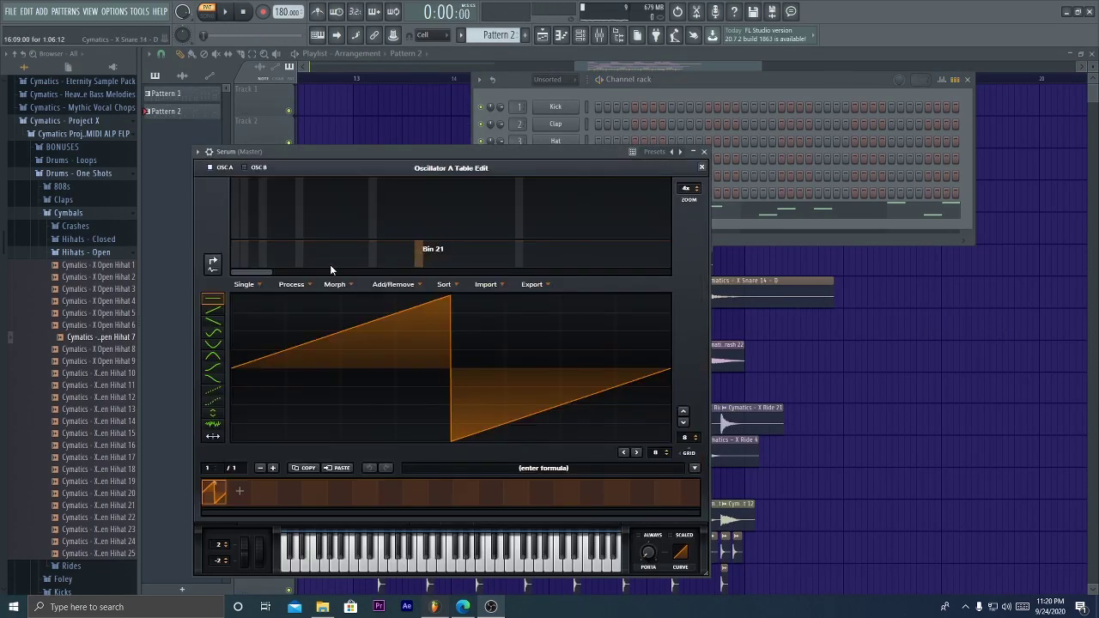
mouse_move(260, 360)
mouse_down()
mouse_move(347, 263)
mouse_move(462, 325)
mouse_up()
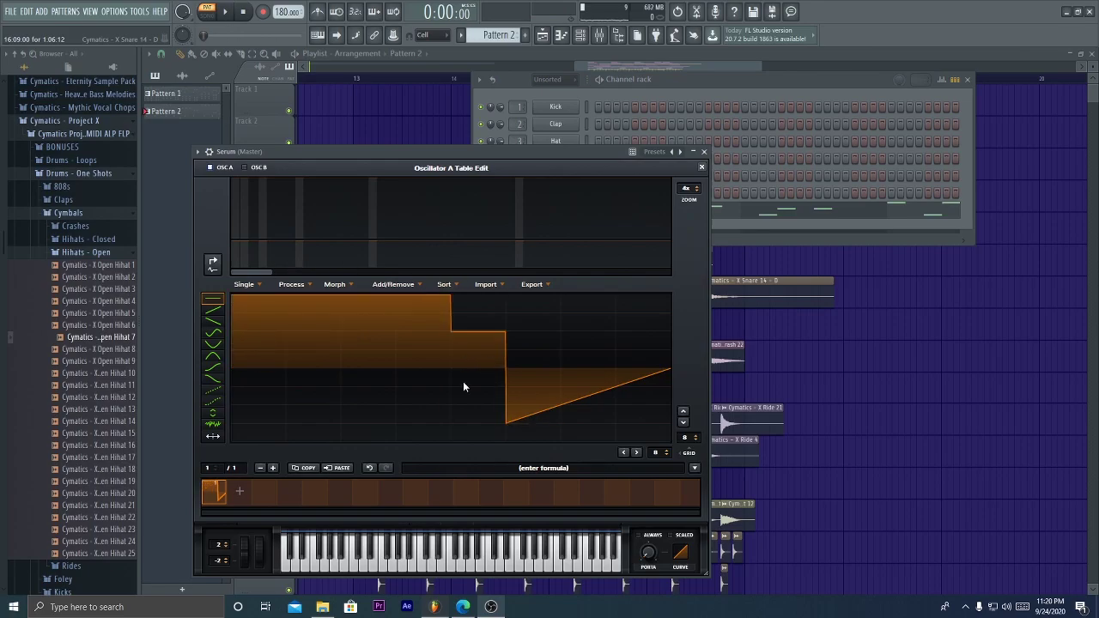
mouse_move(462, 397)
mouse_down()
mouse_move(498, 456)
mouse_move(658, 429)
mouse_up()
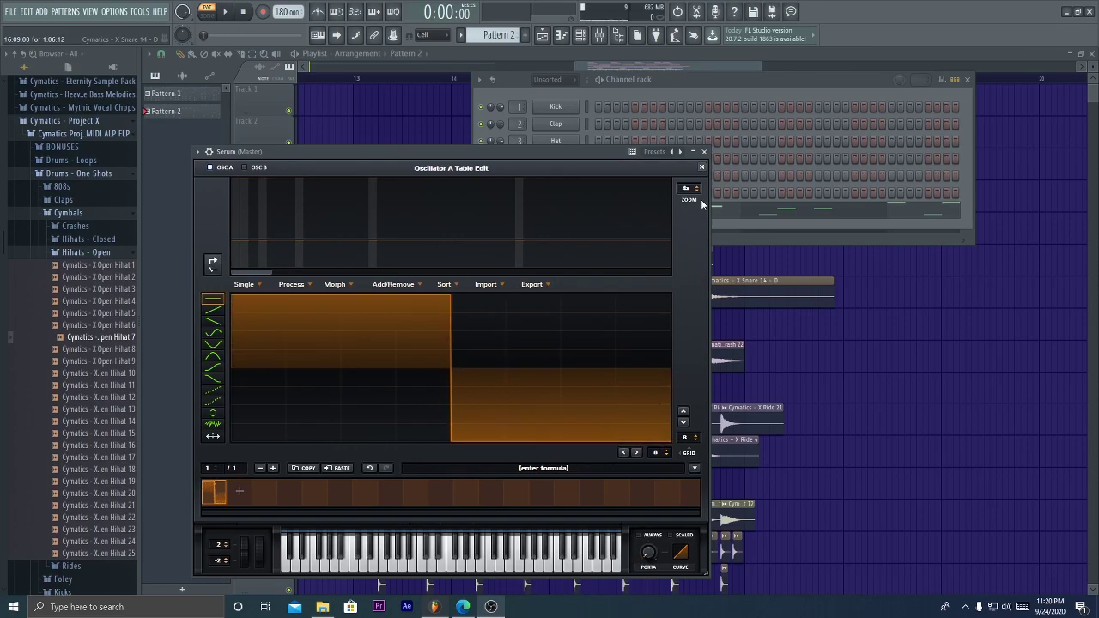
click(701, 168)
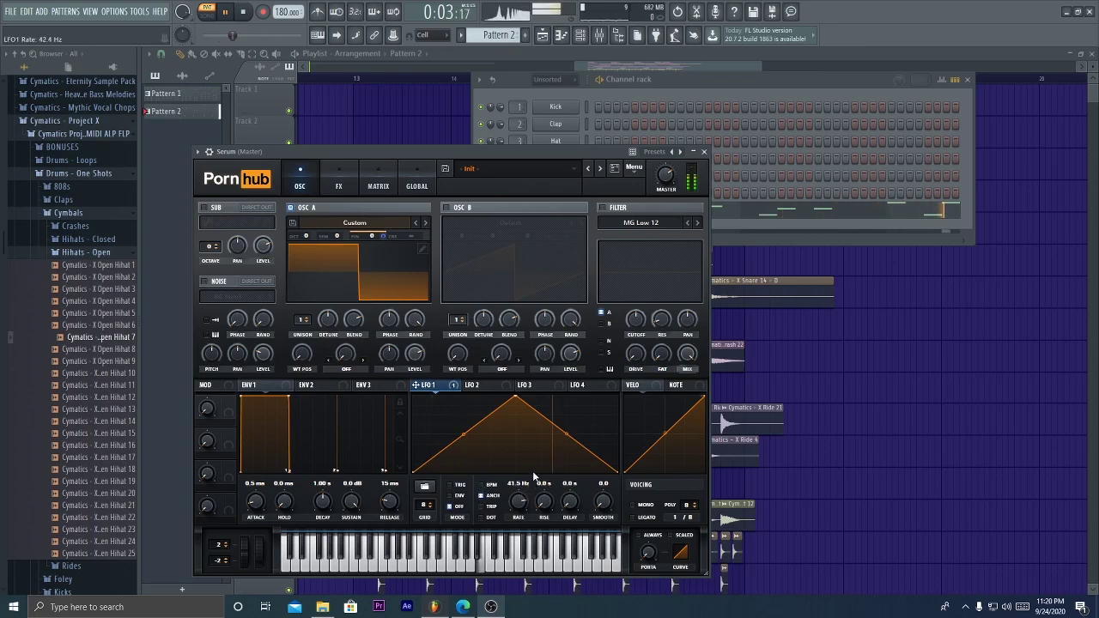
Set the rate of LFO 1, assigned to oscillator A's fine tuning, to 85.1 Hz and try bending its rising slope
drag(536, 468, 500, 391)
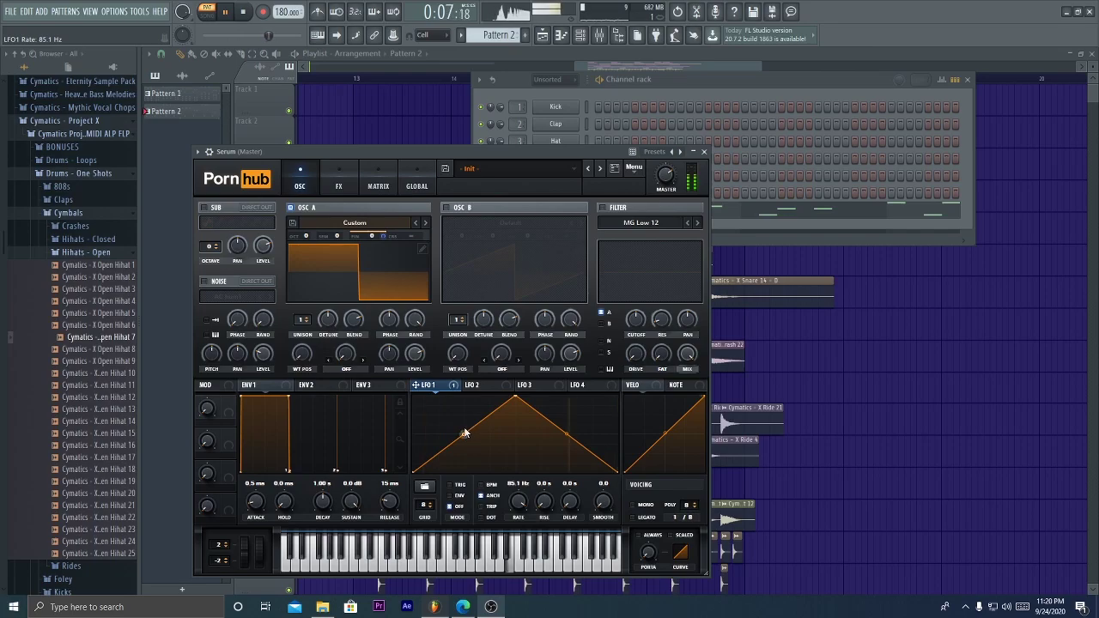
drag(465, 429, 482, 439)
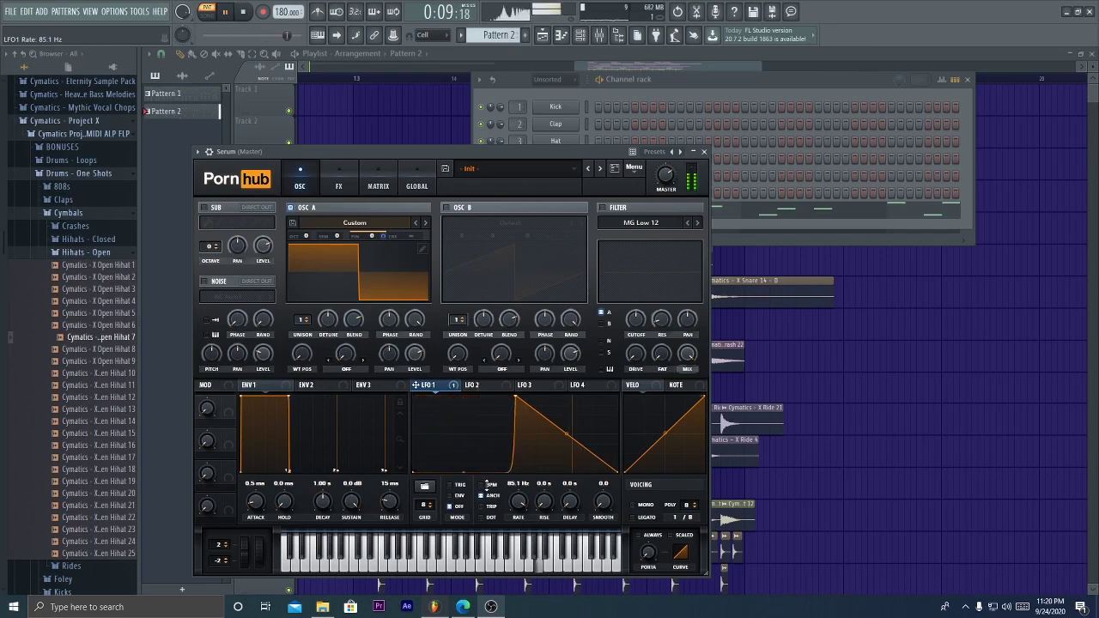
drag(485, 483, 485, 431)
right_click(464, 437)
click(460, 429)
Set LFO 1's modulation amount on oscillator A's fine tuning to 37 and open Serum's effects section
drag(387, 236, 385, 286)
click(335, 185)
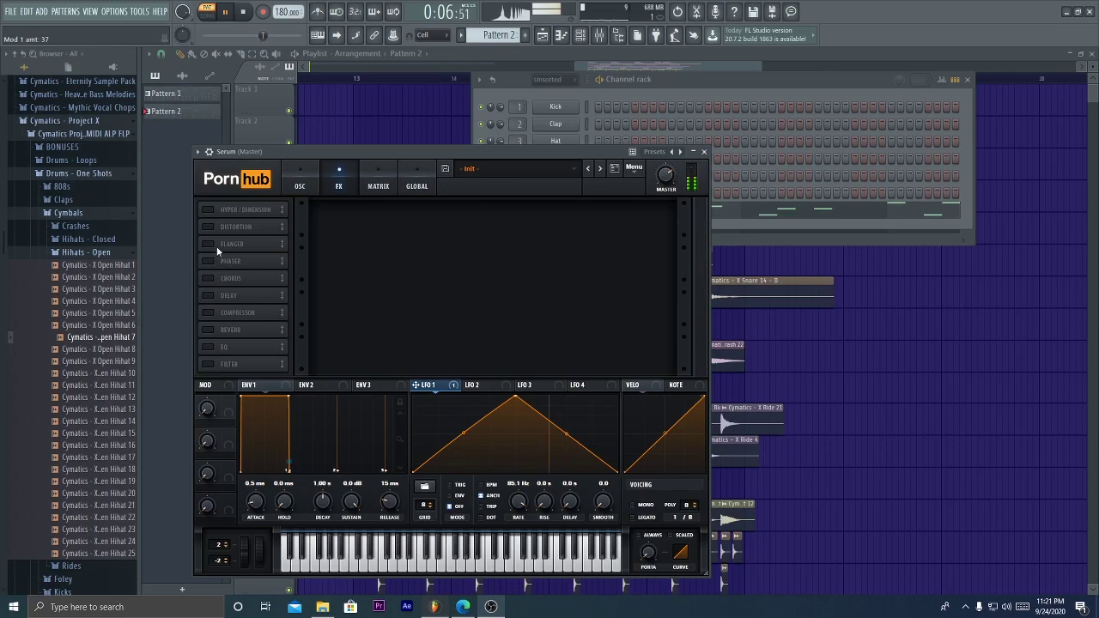
Make Serum's voicing mono and legato with always-on portamento of 12 ms, then return to the effects section
click(301, 185)
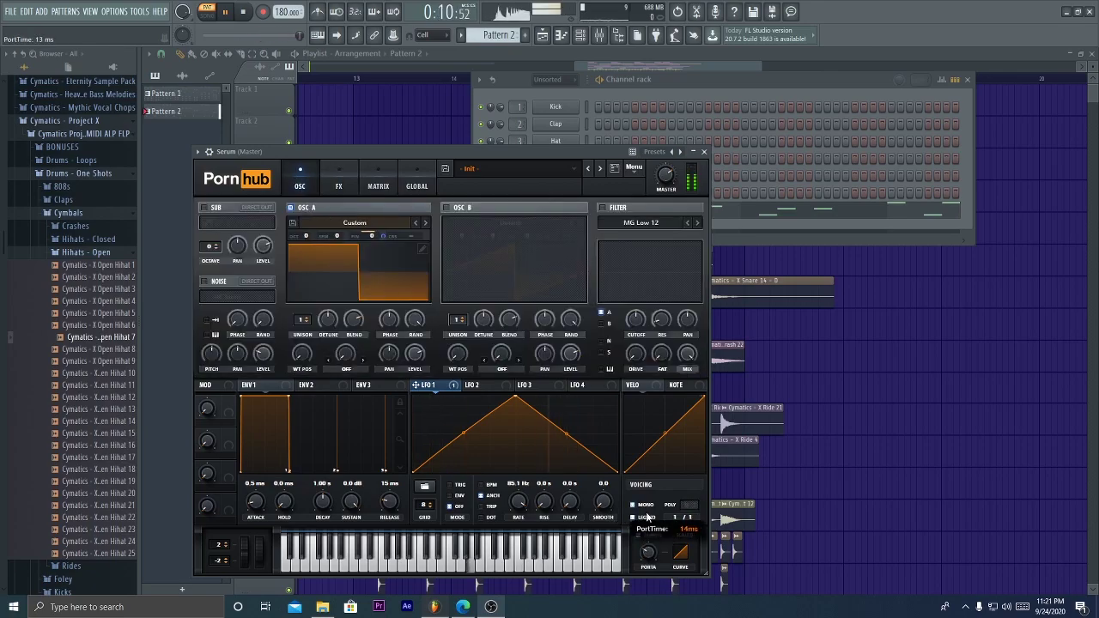
click(341, 184)
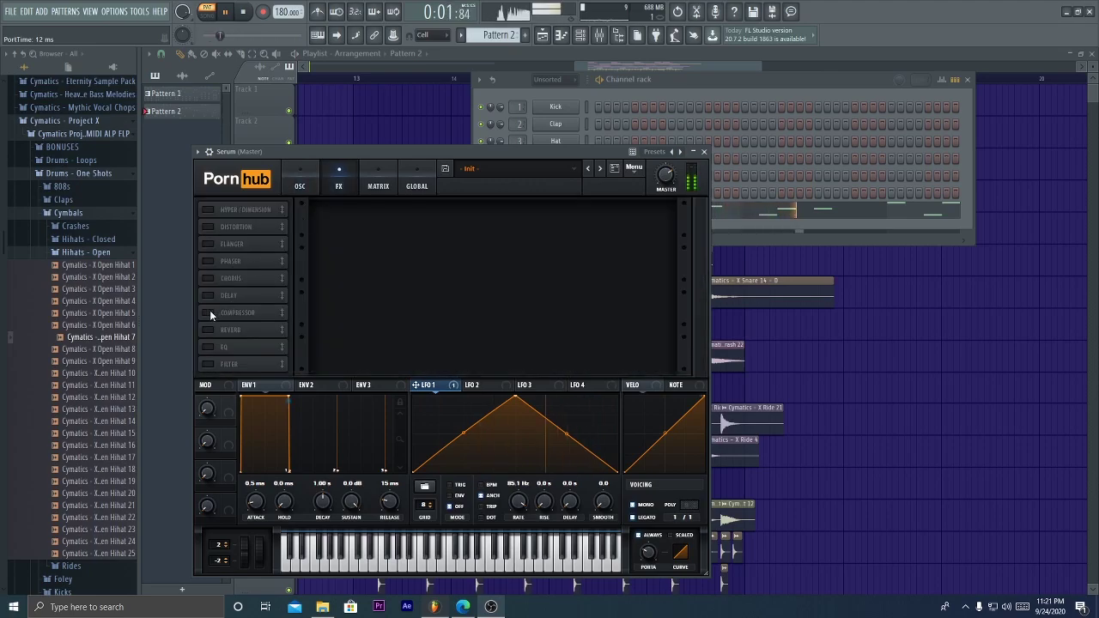
Enable a multiband compressor, Hyper/Dimension and Delay in Serum's effects, adjusting the compressor's threshold and gain
click(209, 312)
drag(371, 217, 370, 243)
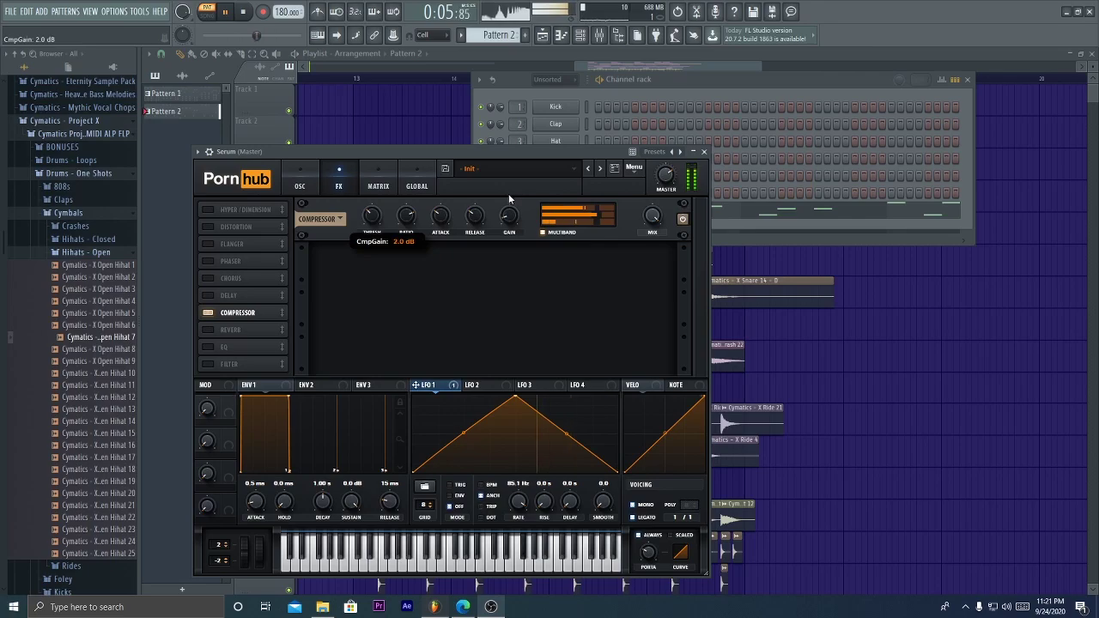
click(207, 209)
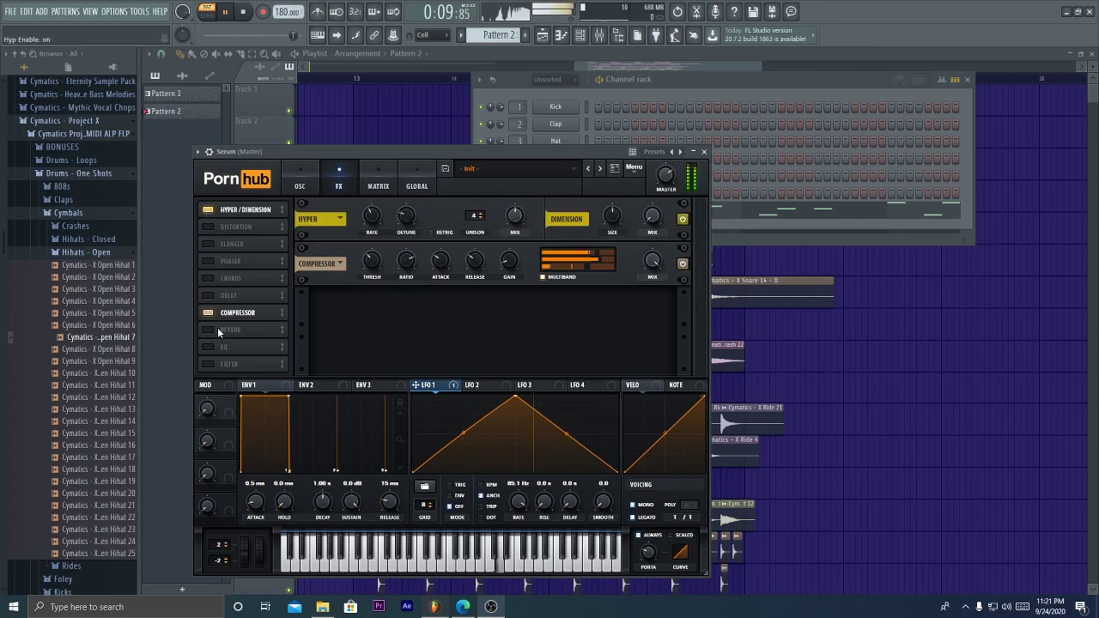
click(208, 295)
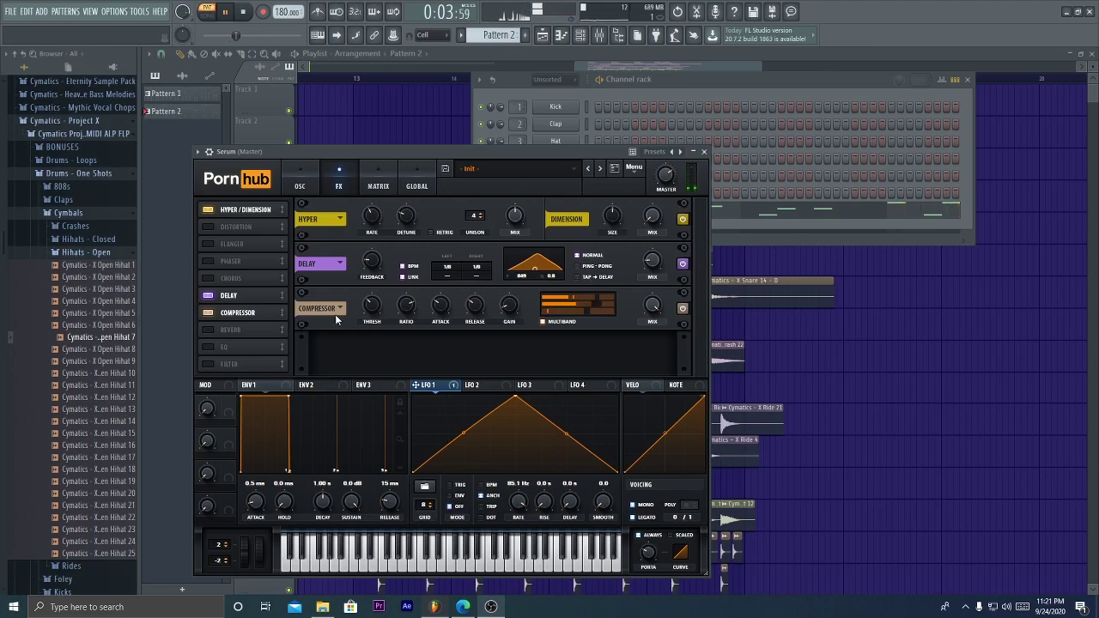
click(855, 341)
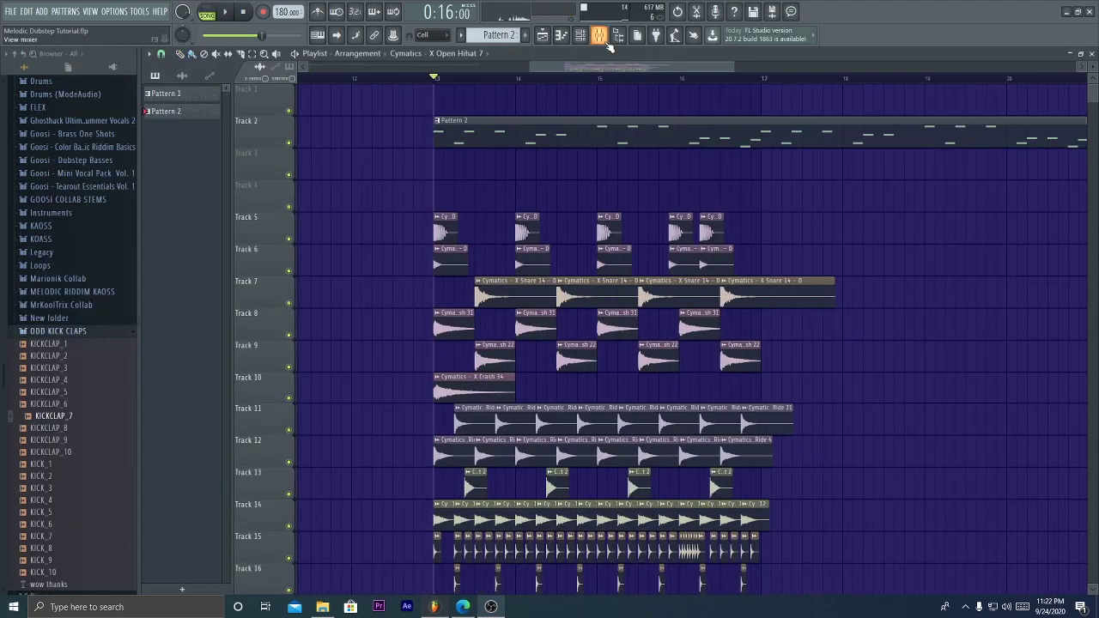
Load Fruity parametric EQ 2 in slot 1 of the Serum mixer track with the 20Hz + 18kHz cut preset
key(F9)
click(1030, 89)
mouse_move(978, 104)
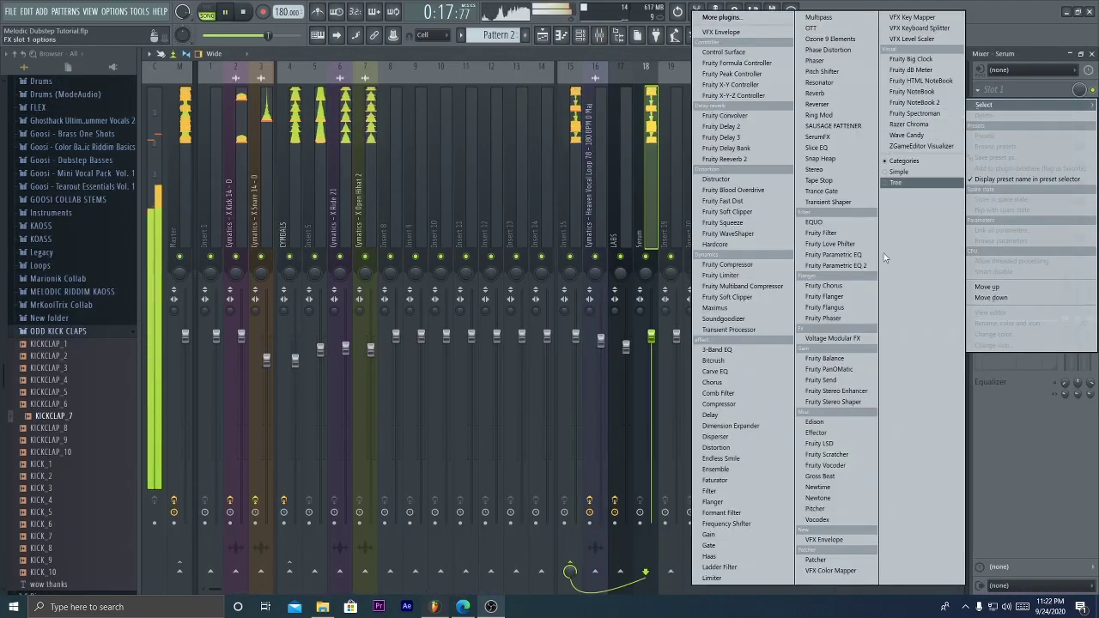
click(853, 265)
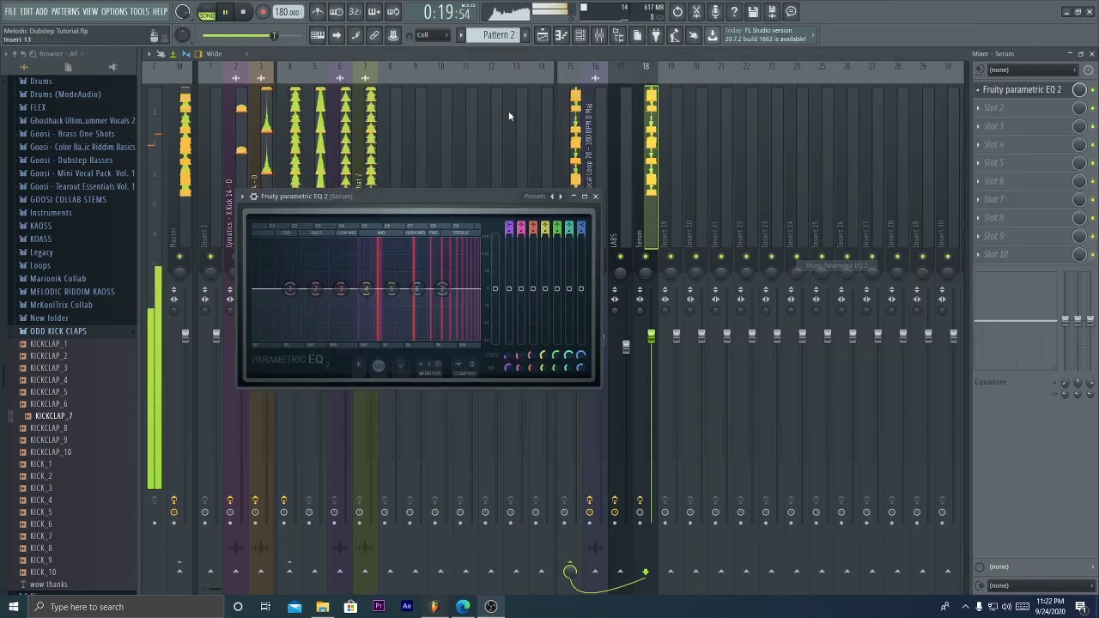
click(552, 196)
click(578, 261)
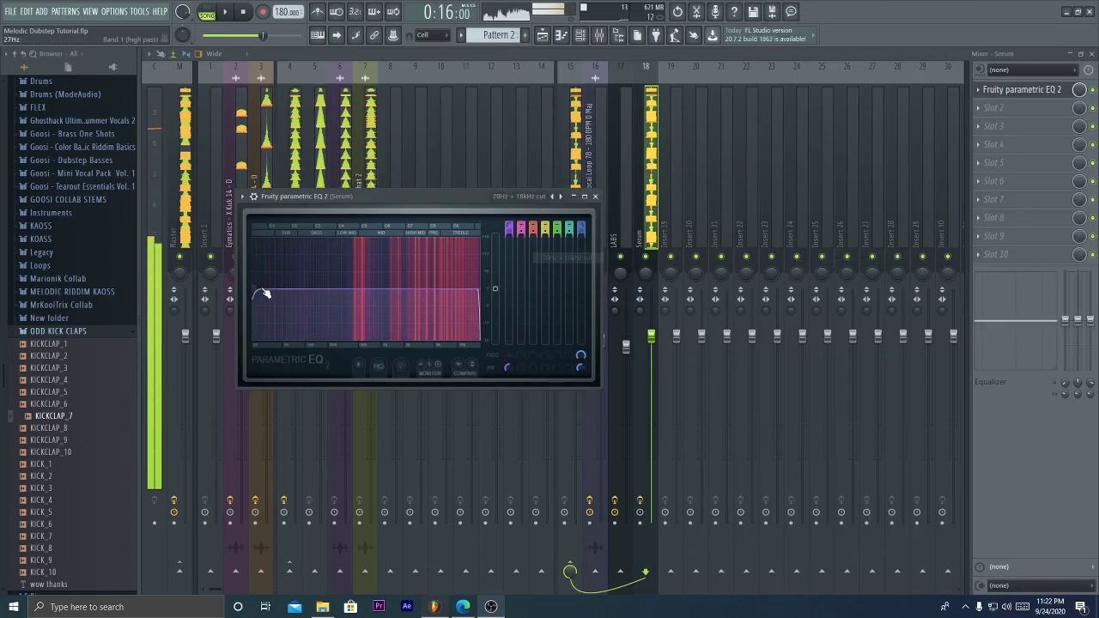
Try the EQ's high-pass band 1 at key D5 (587.3 Hz)
right_click(342, 290)
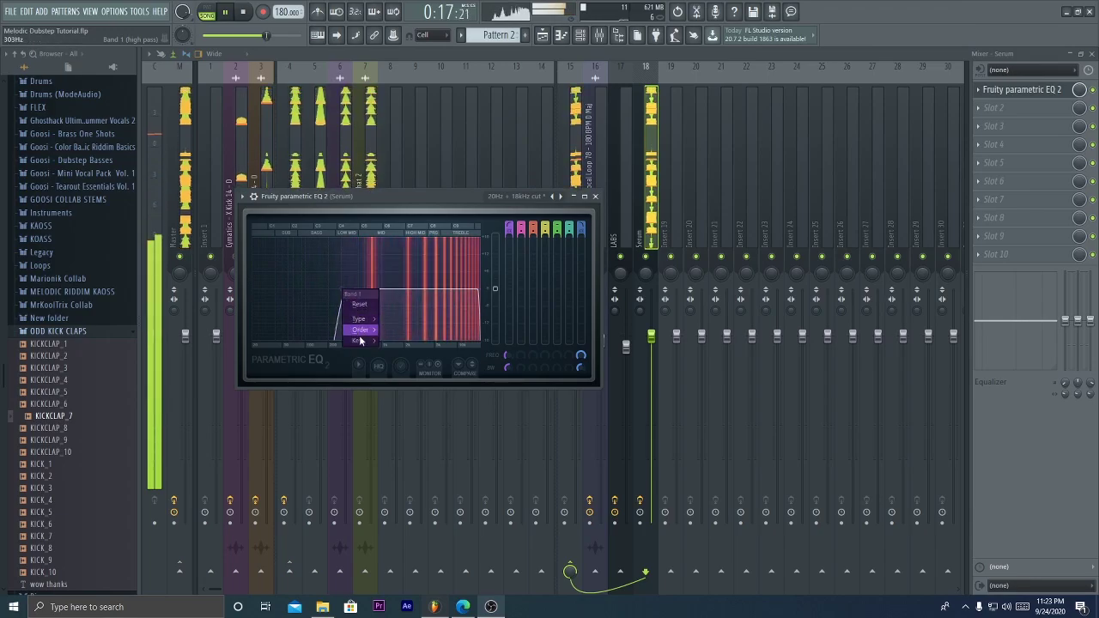
mouse_move(358, 340)
mouse_move(392, 395)
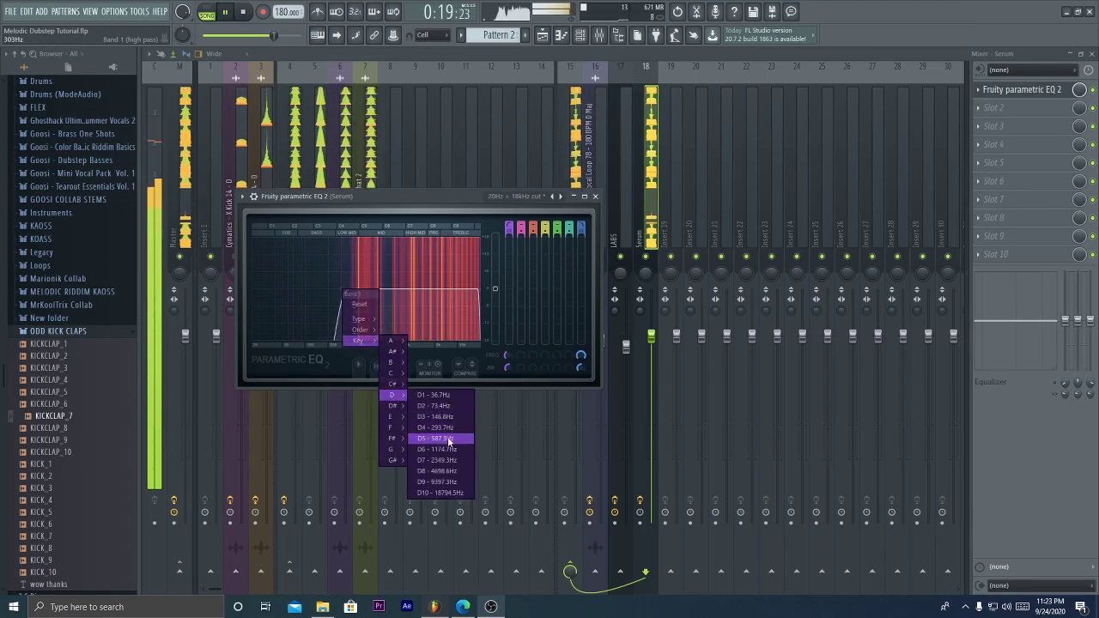
click(437, 416)
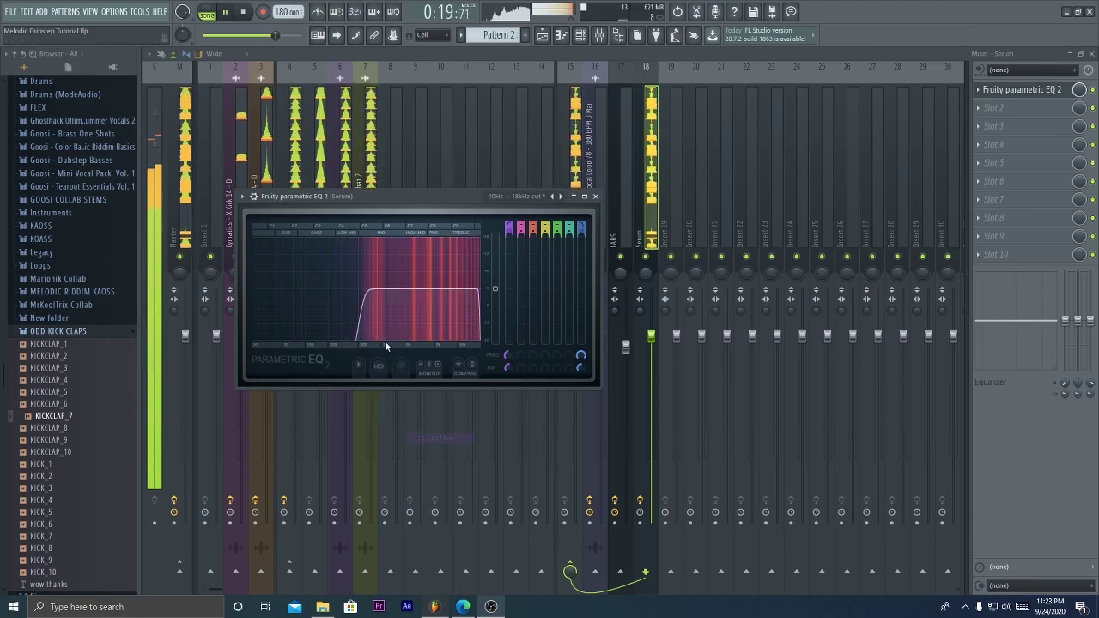
Set the EQ's high-pass band 1 to key D4 (293.7 Hz) and close the EQ
right_click(367, 291)
mouse_move(380, 340)
mouse_move(418, 396)
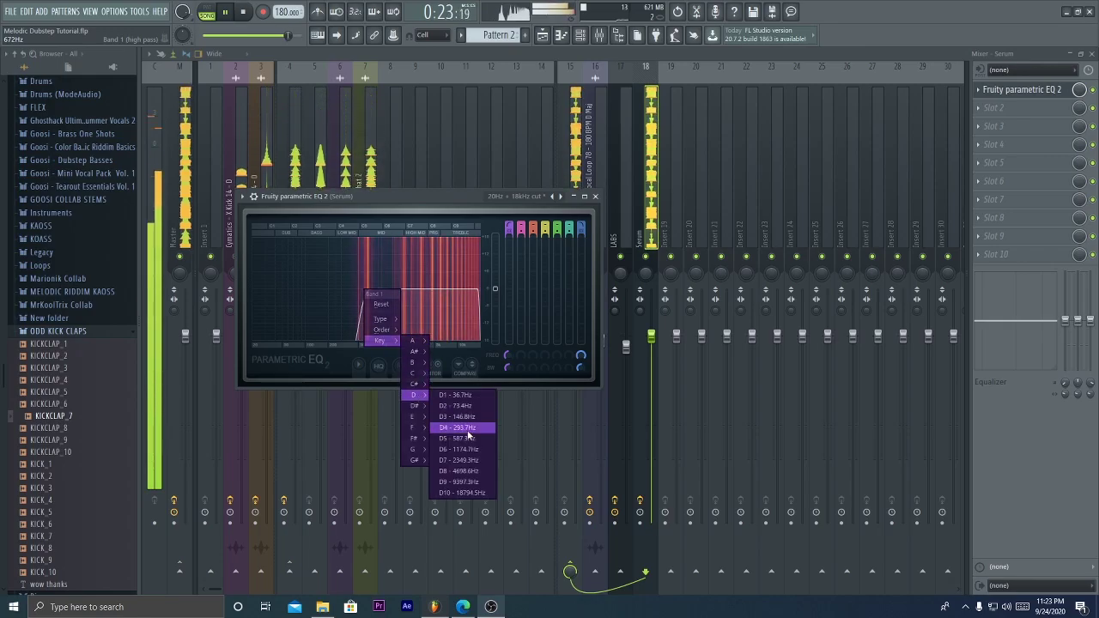
click(455, 405)
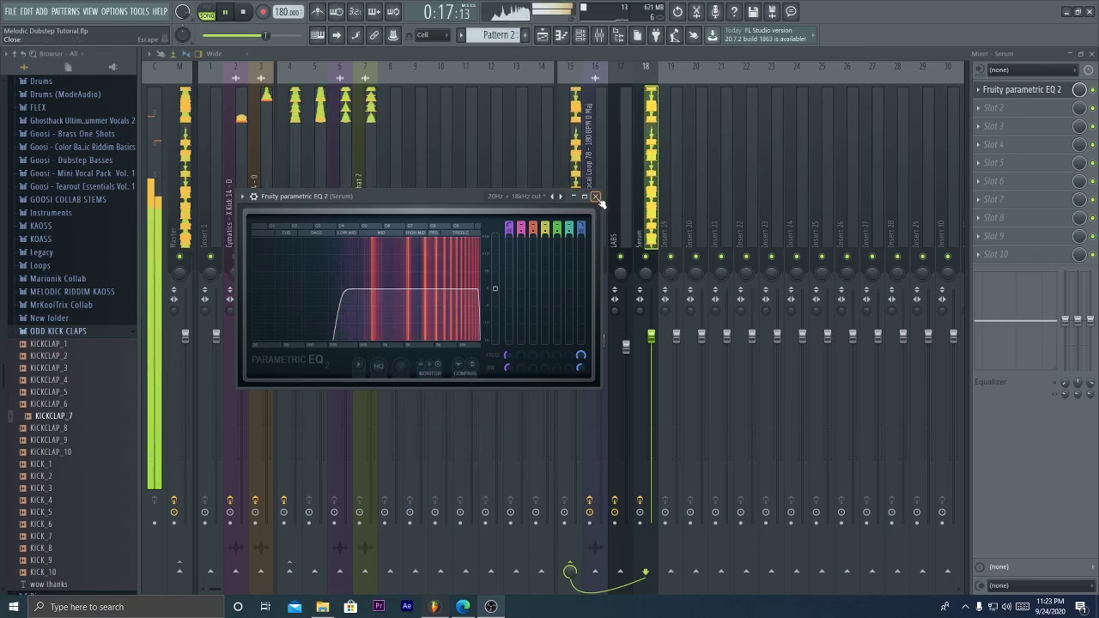
click(595, 195)
Load Fruity Reeverb 2 in slot 2 of the Serum mixer track and adjust its low cut
click(996, 107)
click(738, 159)
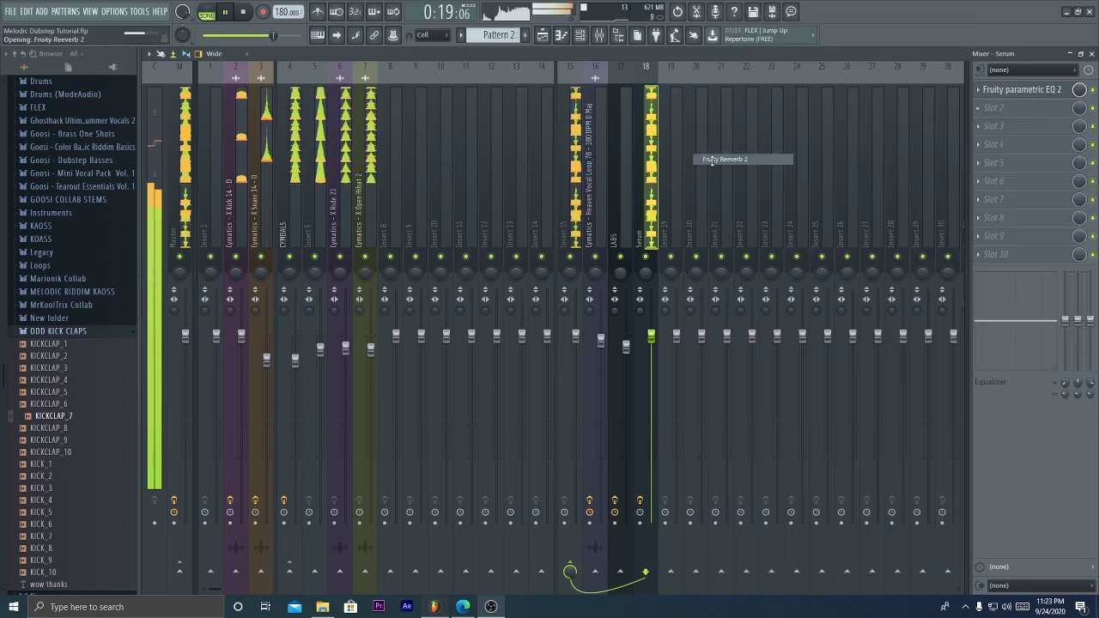
drag(360, 290, 360, 258)
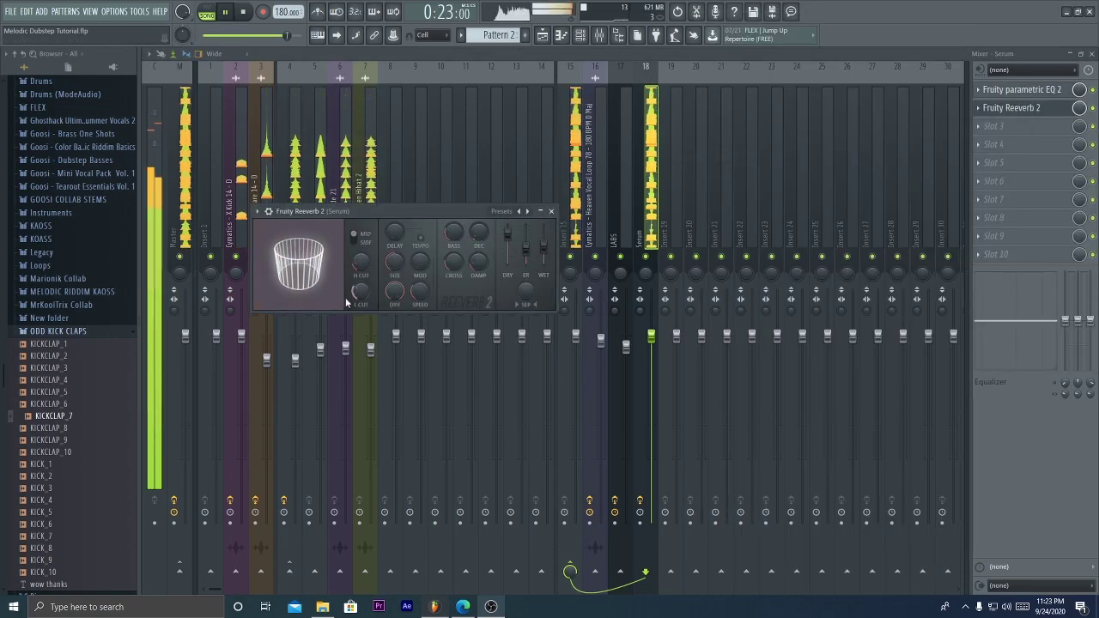
drag(358, 292, 359, 316)
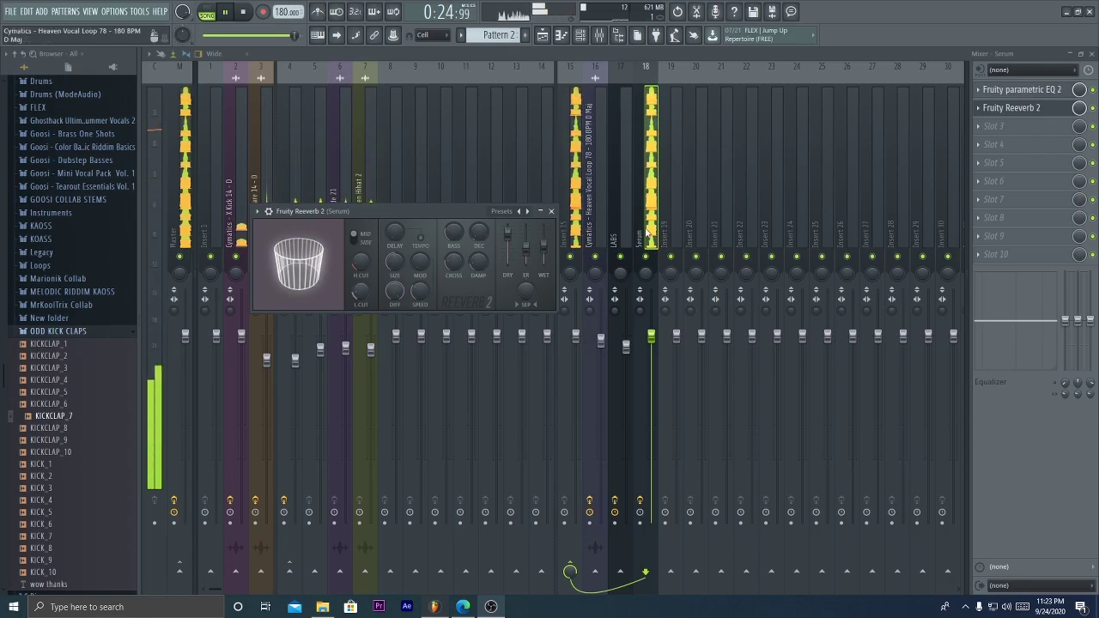
Load OTT in slot 3 of the Serum mixer track and lower the track's volume fader
click(1017, 126)
click(1017, 126)
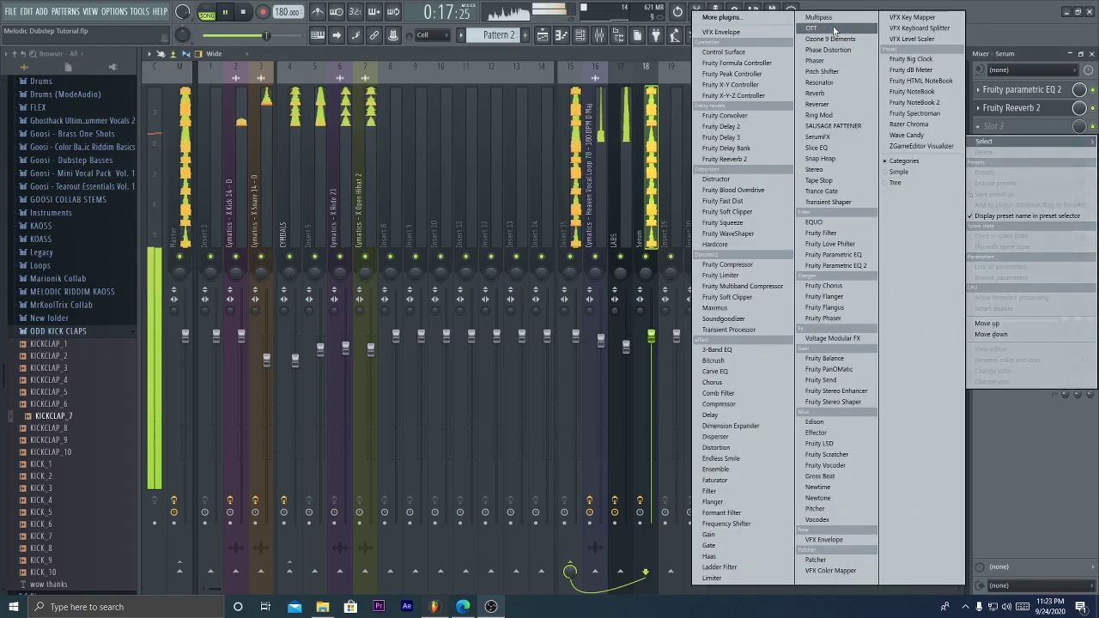
click(833, 28)
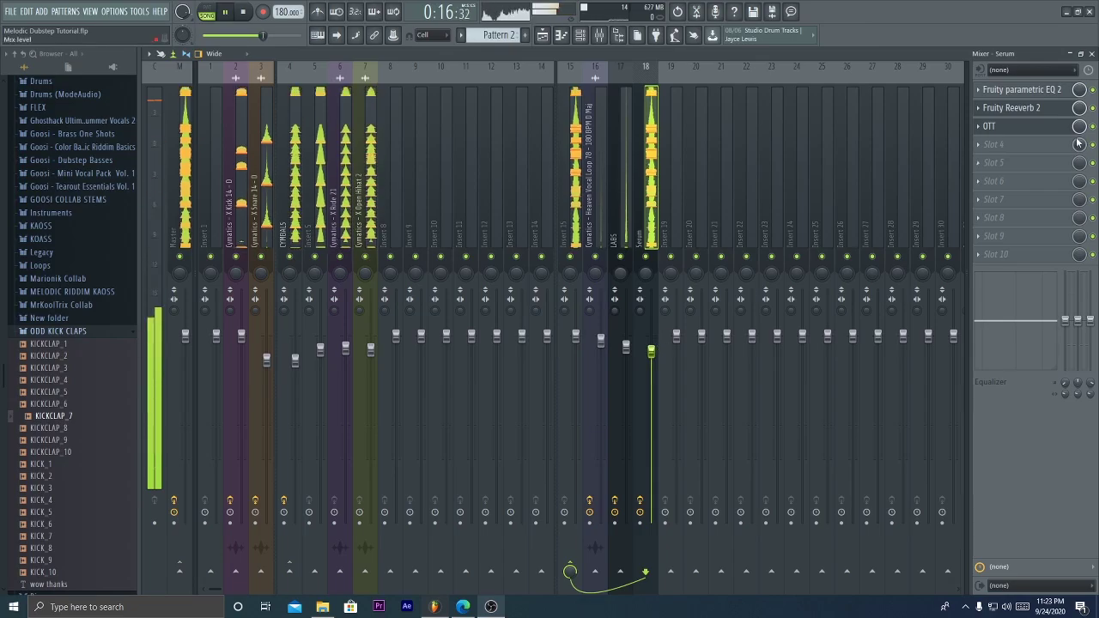
Load Dimension Expander in slot 4 of the Serum mixer track and close the plugin and mixer windows
click(1031, 148)
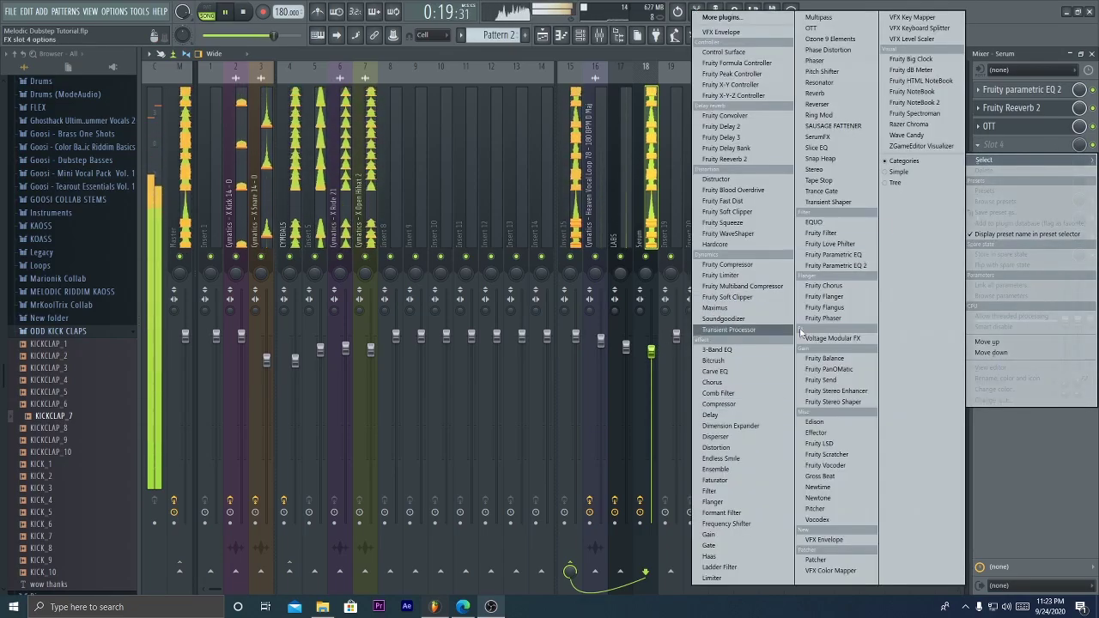
click(721, 426)
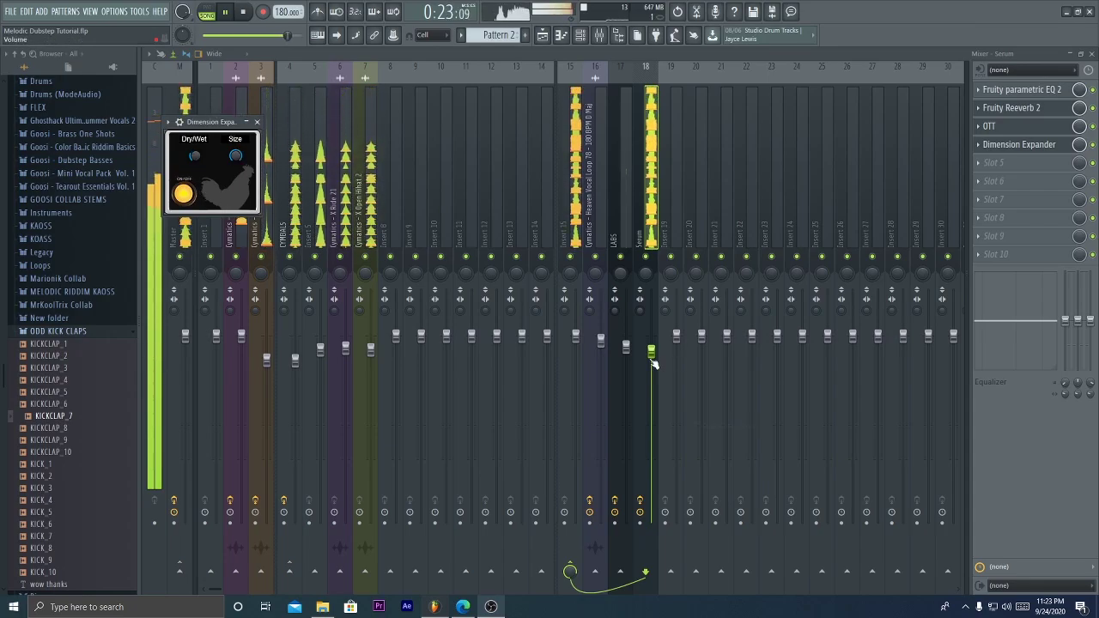
key(Escape)
key(Escape)
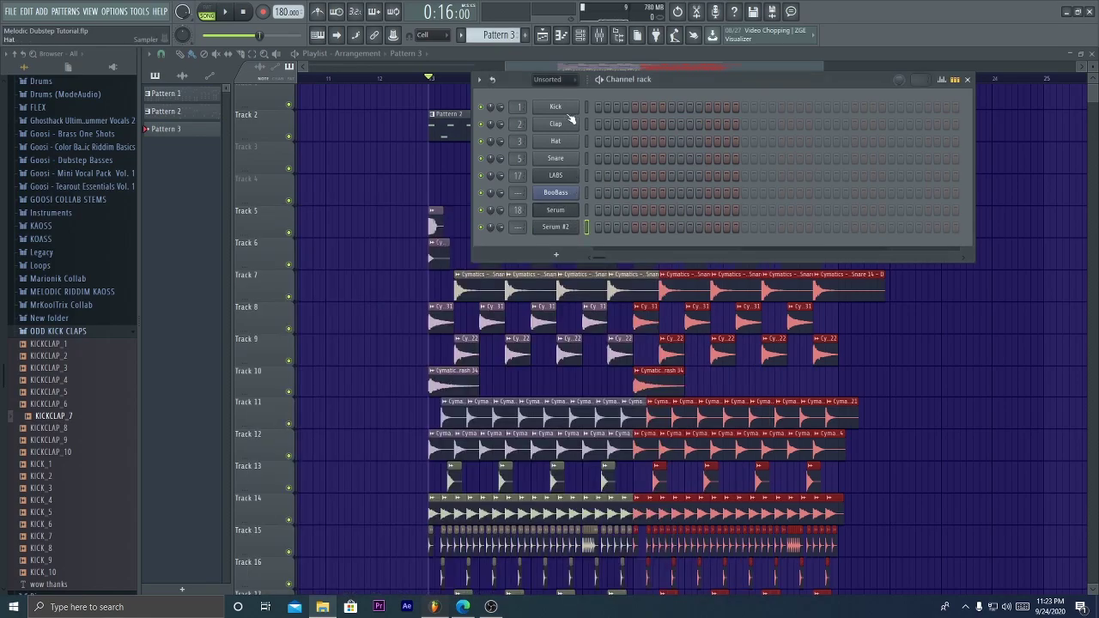
Copy the LABS chord notes from Pattern 1 into Serum #2 in Pattern 3, holding each chord for a full bar
scroll(505, 40, up, 2)
click(630, 176)
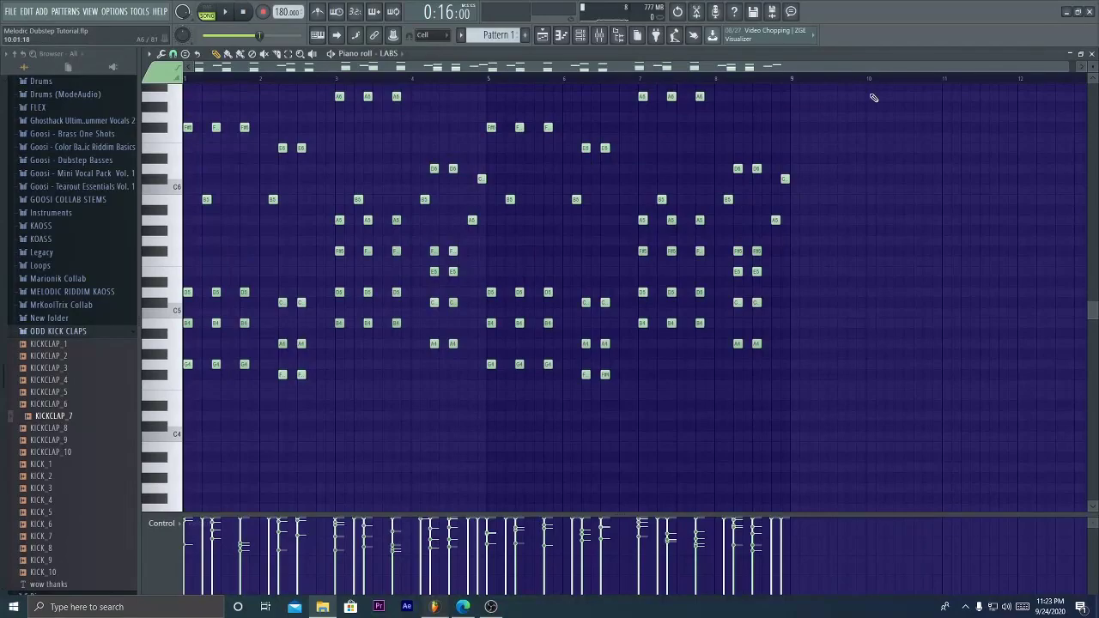
drag(870, 91, 206, 337)
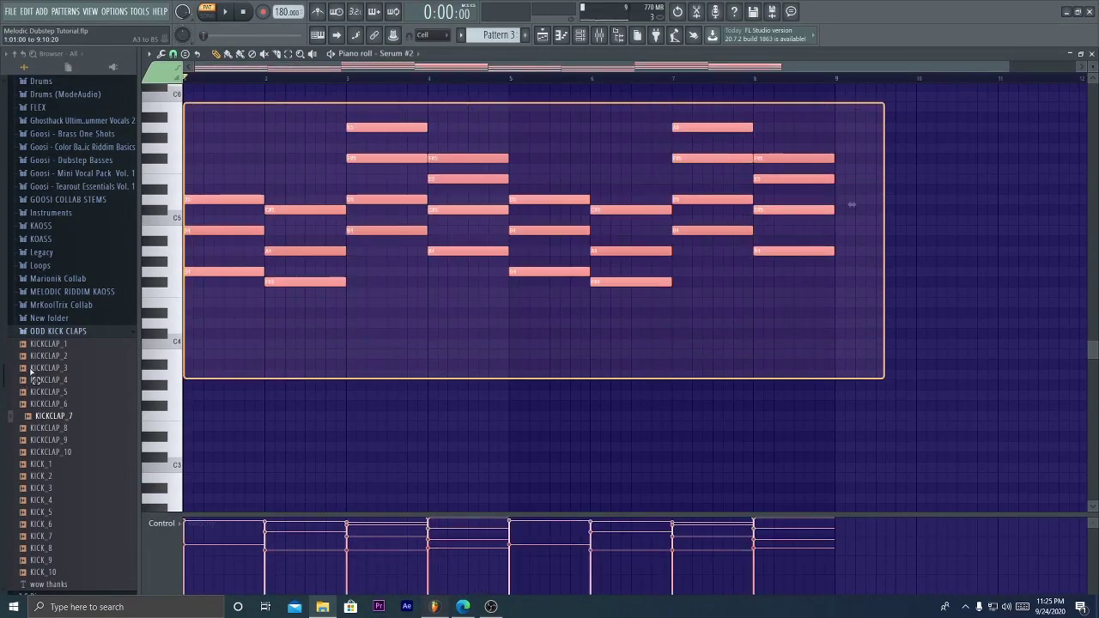
drag(31, 369, 34, 370)
ctrl+click(282, 311)
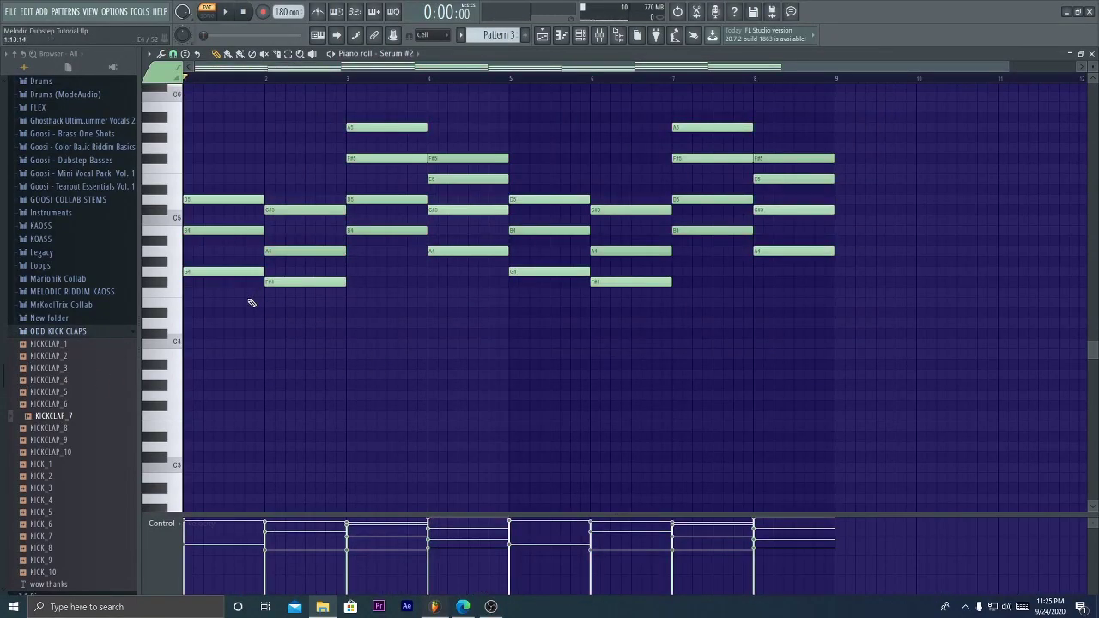
Add a full-bar G3 bass note under the first chord in the Serum #2 piano roll and play it back
click(204, 397)
key(space)
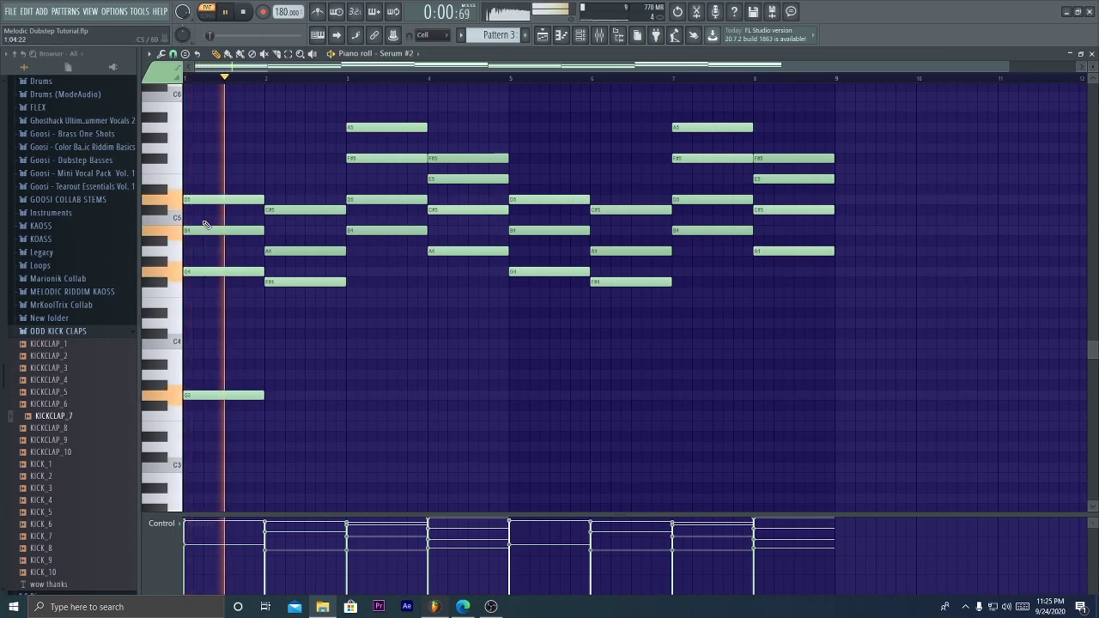
key(space)
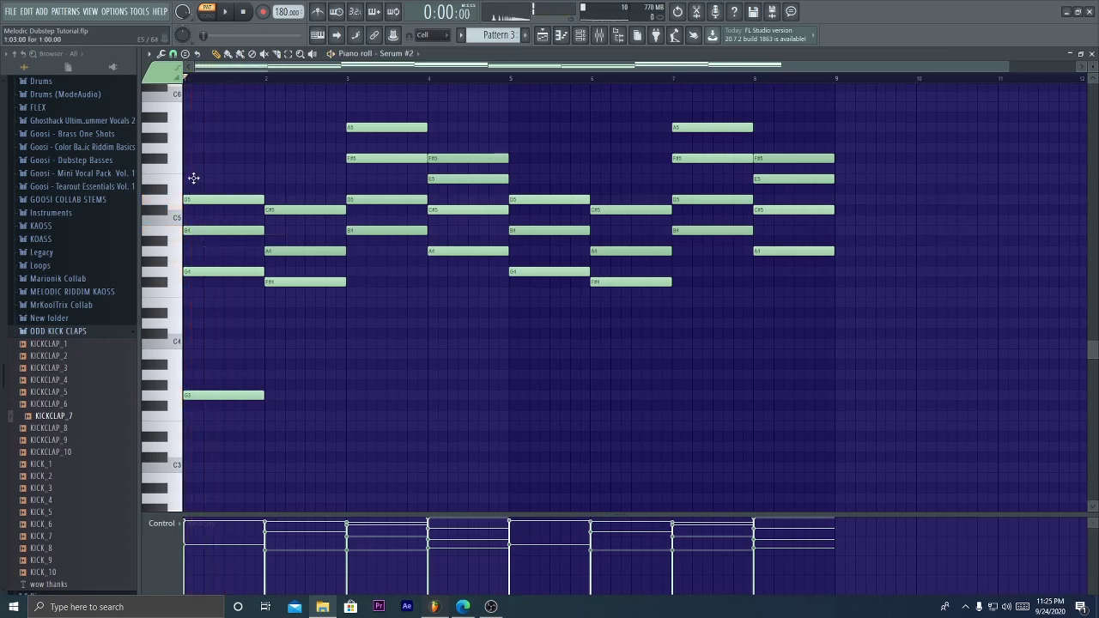
Add full-bar G5 and B5 notes above the bar 1 chord and play the result
click(193, 178)
drag(206, 176, 194, 149)
scroll(212, 185, up, 2)
click(206, 169)
key(space)
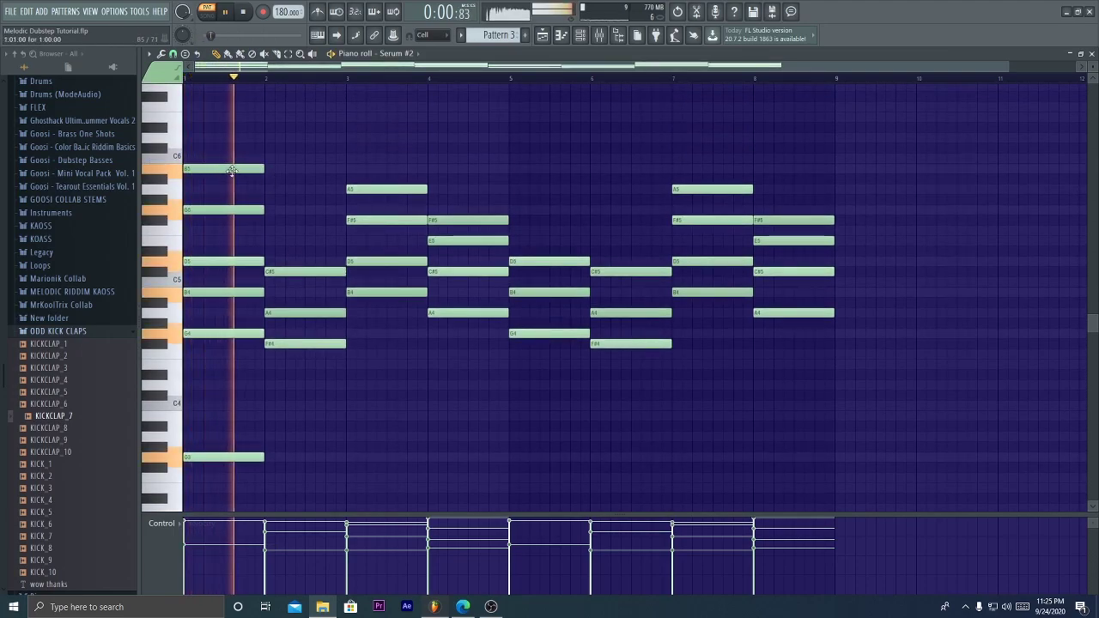
key(space)
Add a full-bar F#3 bass note under the bar 2 chord and play the pattern briefly
scroll(280, 276, down, 4)
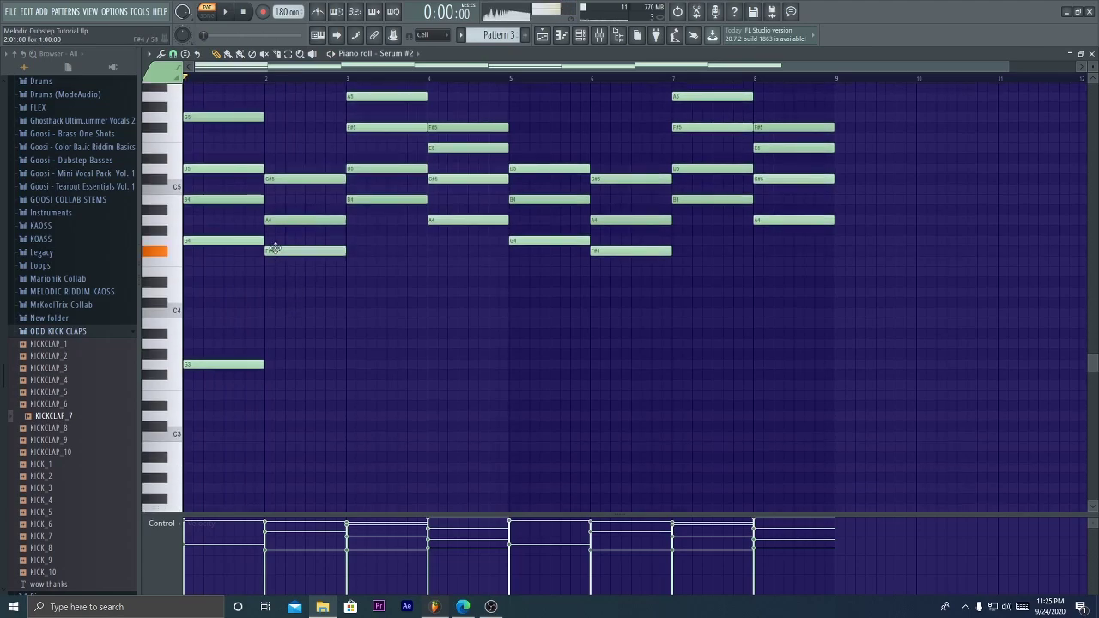
drag(278, 374, 291, 375)
key(space)
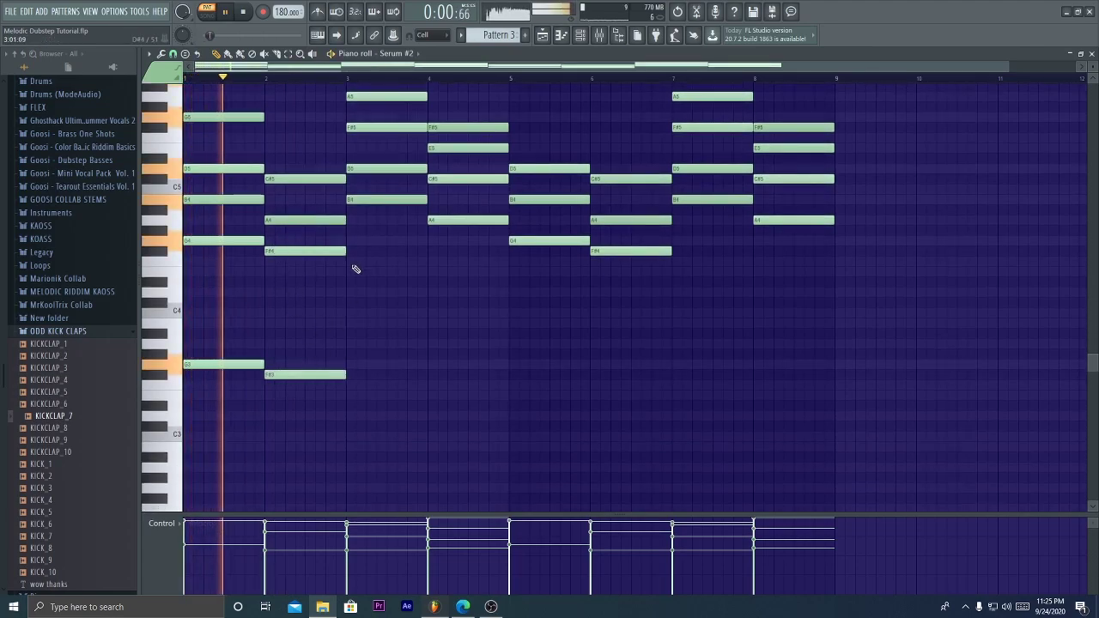
key(space)
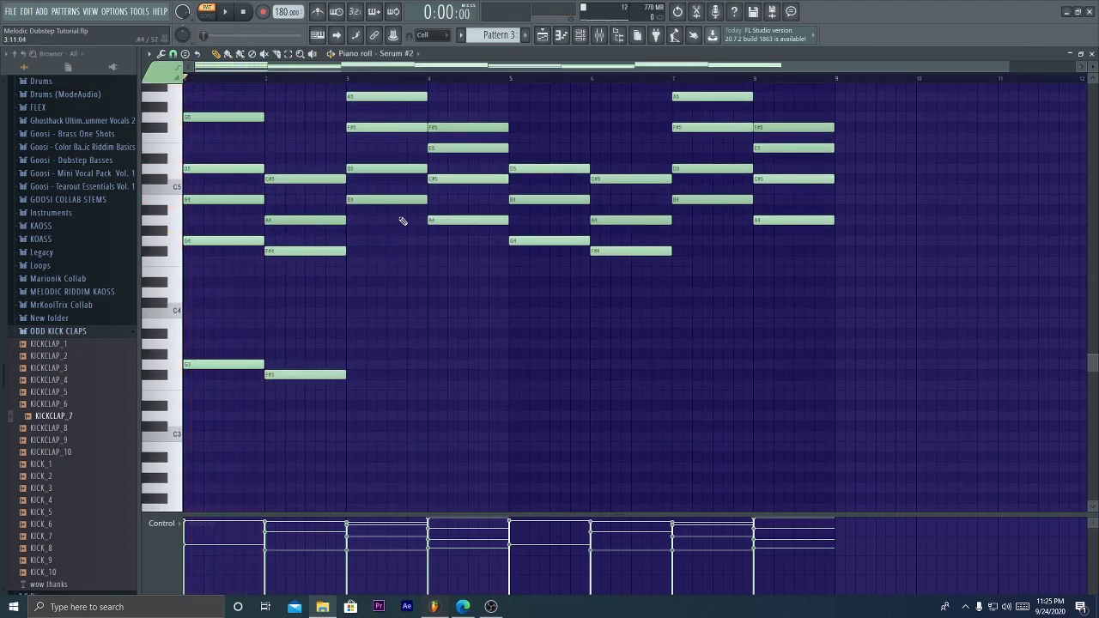
Add full-bar bass notes B3 in bar 3 and A3 in bar 4, and play the progression
drag(347, 343, 364, 317)
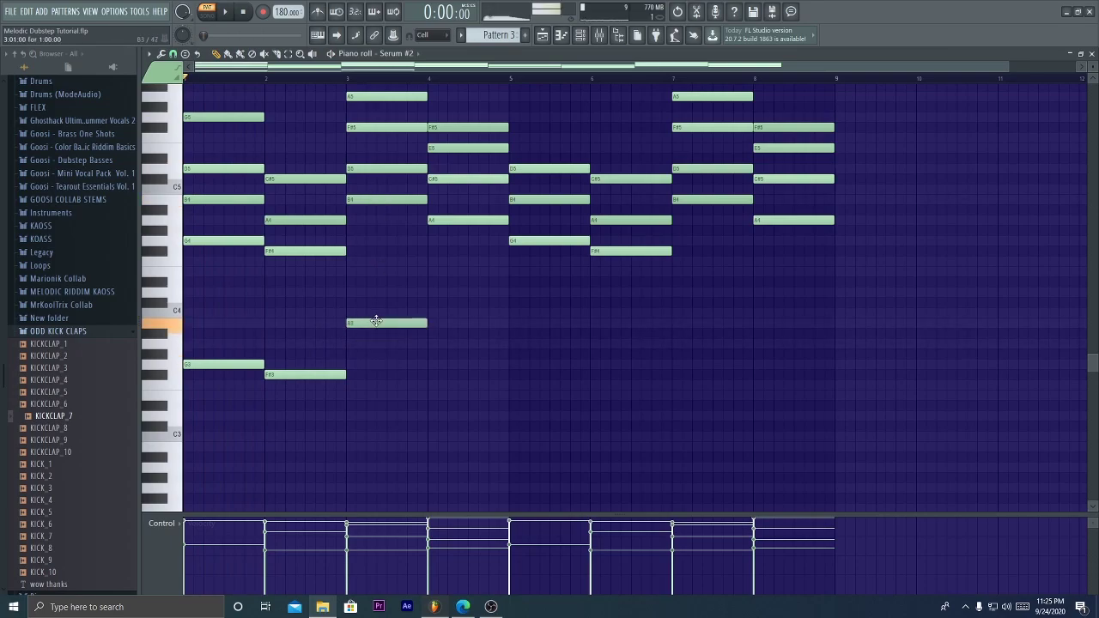
drag(450, 376, 452, 341)
key(space)
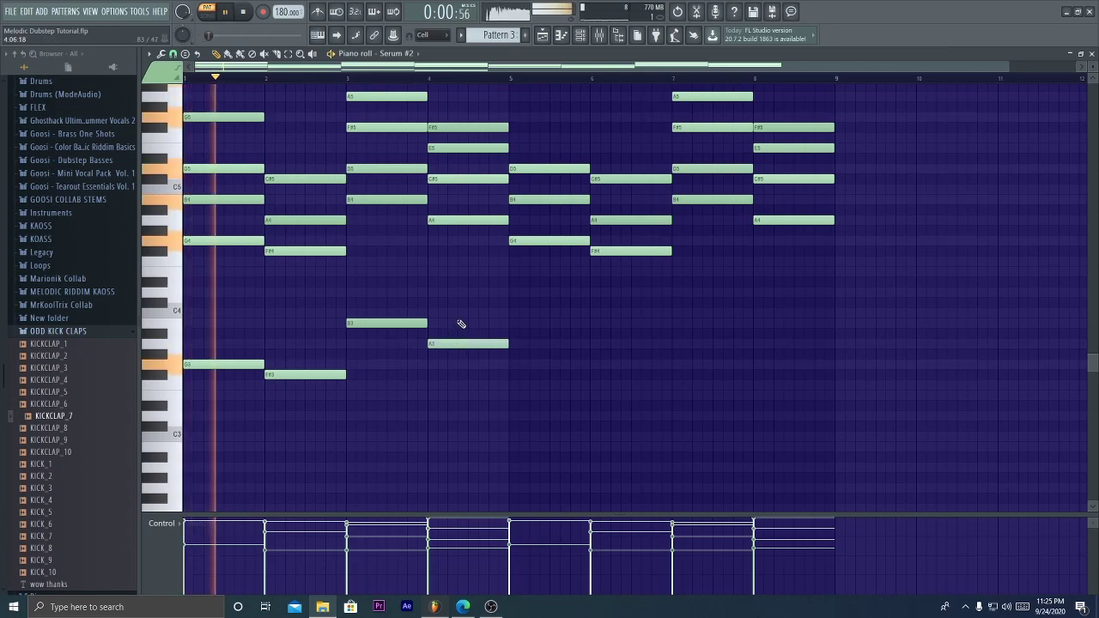
scroll(461, 322, up, 2)
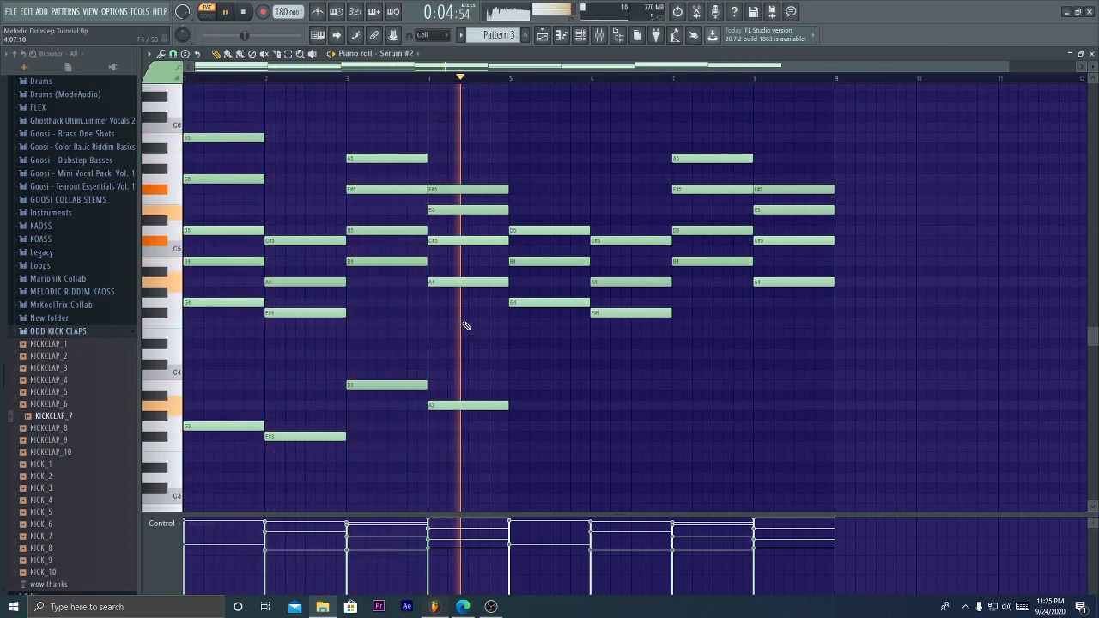
key(space)
Add full-bar F#5 and A5 notes above the bar 2 chord and play the pattern
click(296, 241)
mouse_move(307, 210)
mouse_down()
mouse_move(292, 169)
mouse_move(295, 212)
mouse_move(295, 199)
mouse_up()
key(space)
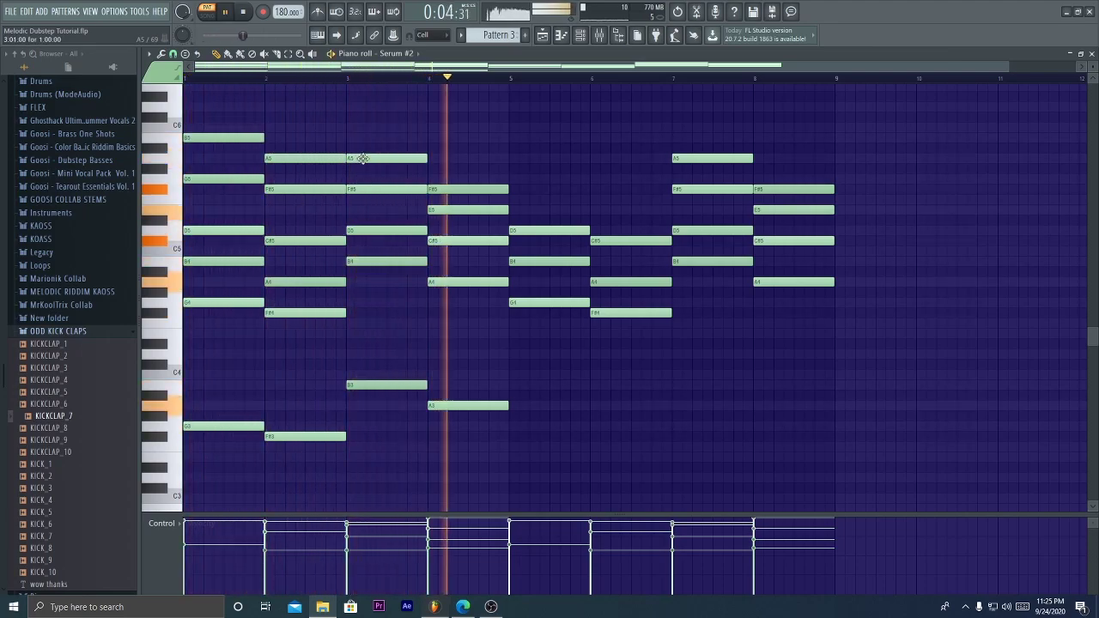
Add a full-bar B5 note to the bar 3 chord and a full-bar A5 note to the bar 4 chord while playing the pattern
key(space)
key(space)
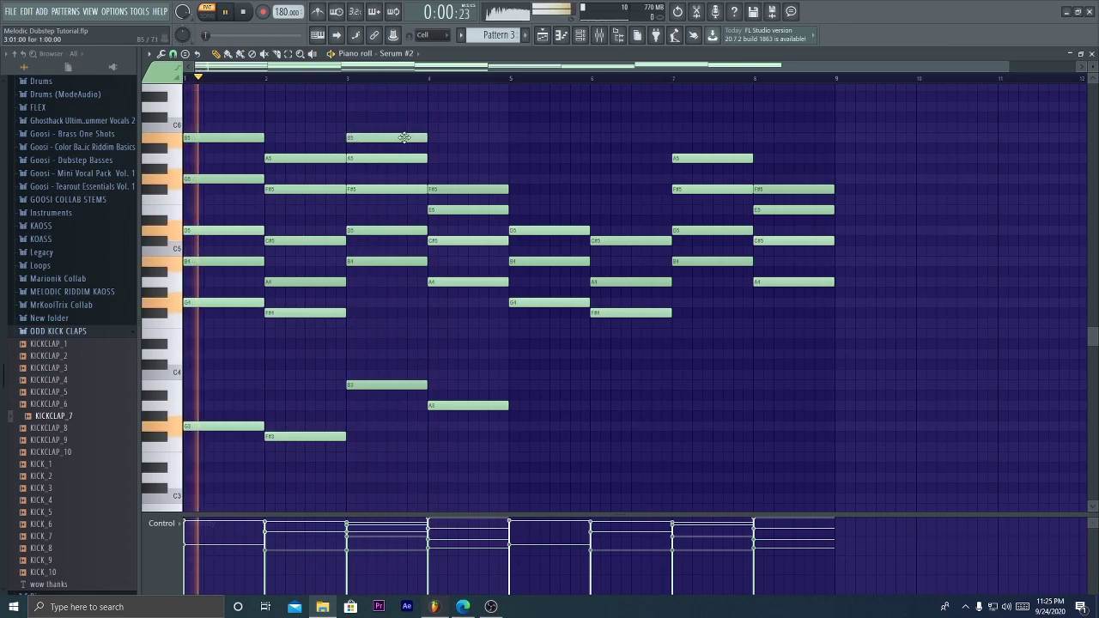
scroll(366, 91, down, 1)
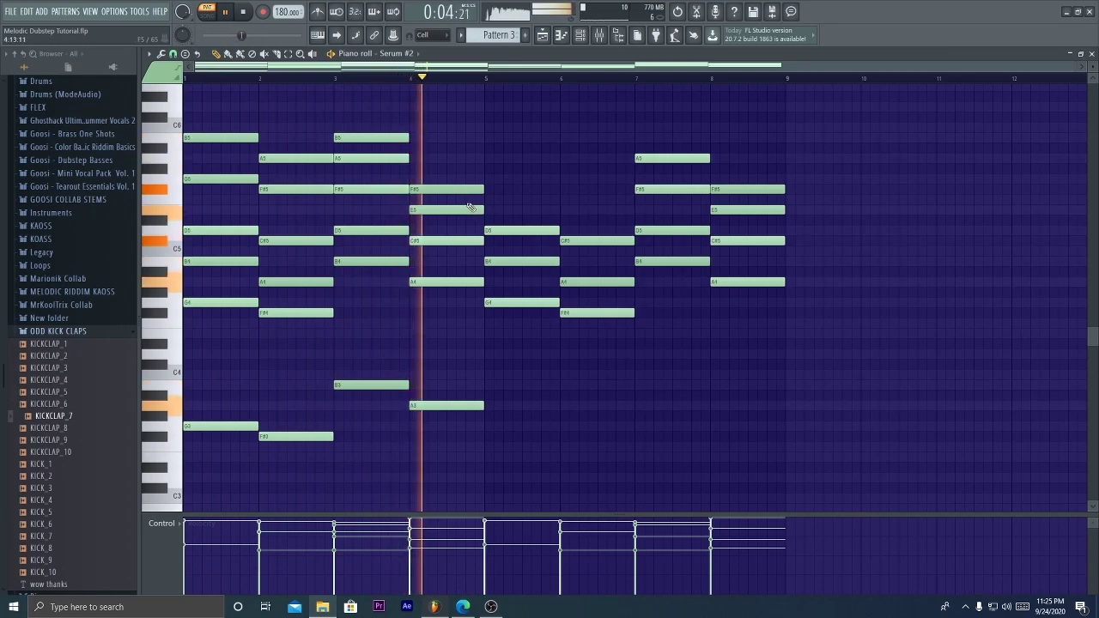
key(space)
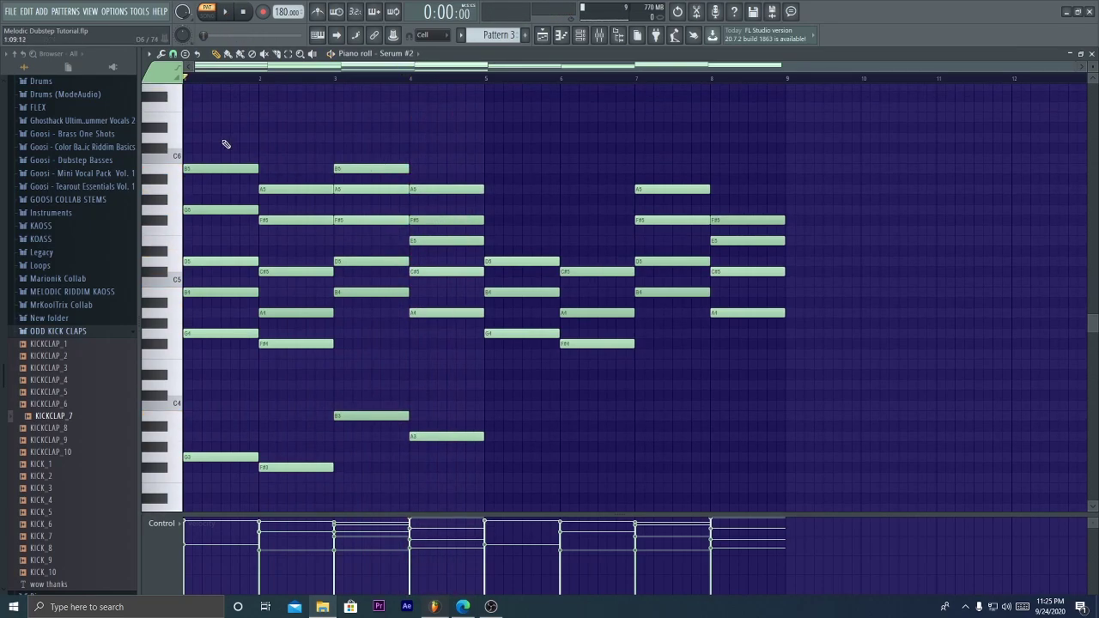
Add full-bar D6 notes above the chords in bars 1 to 3 and a C#6 in bar 4, and play the progression
click(205, 137)
key(space)
drag(284, 137, 273, 137)
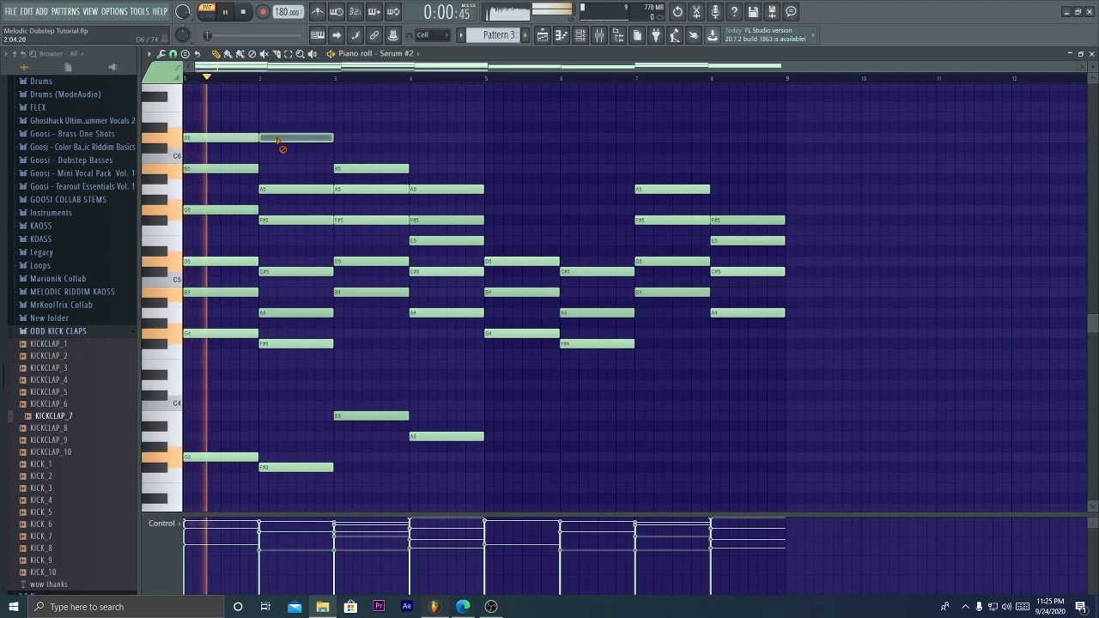
click(339, 140)
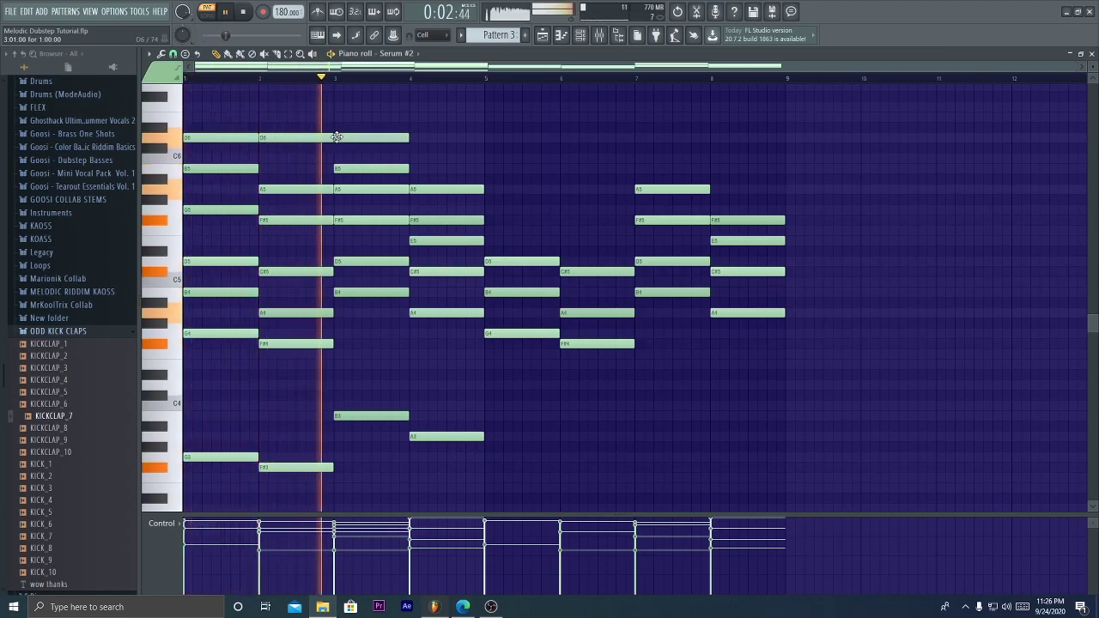
click(422, 148)
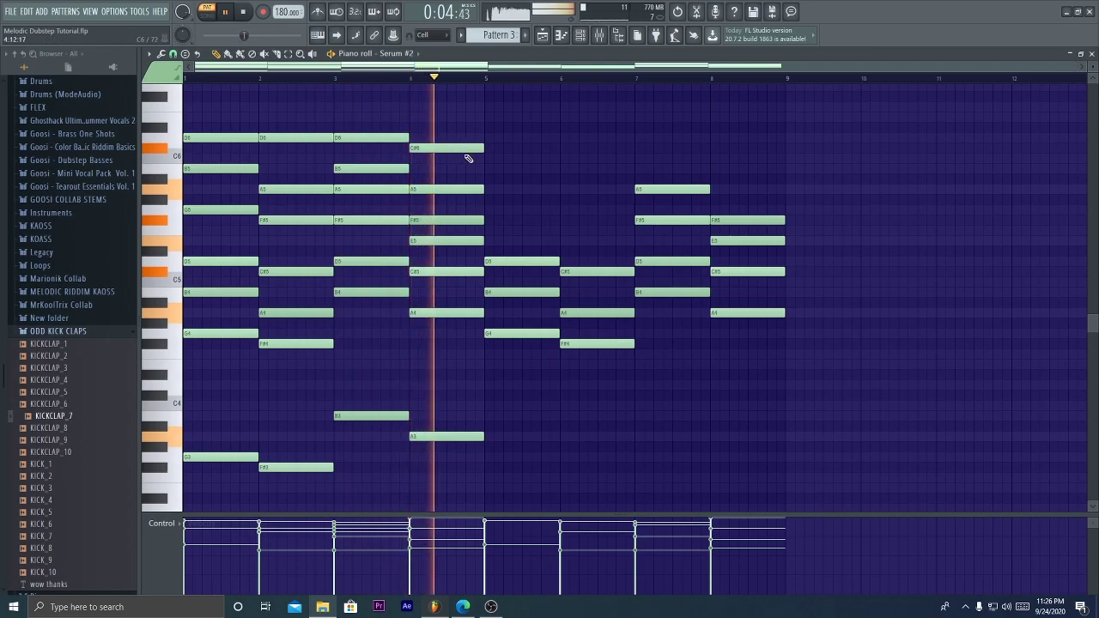
key(space)
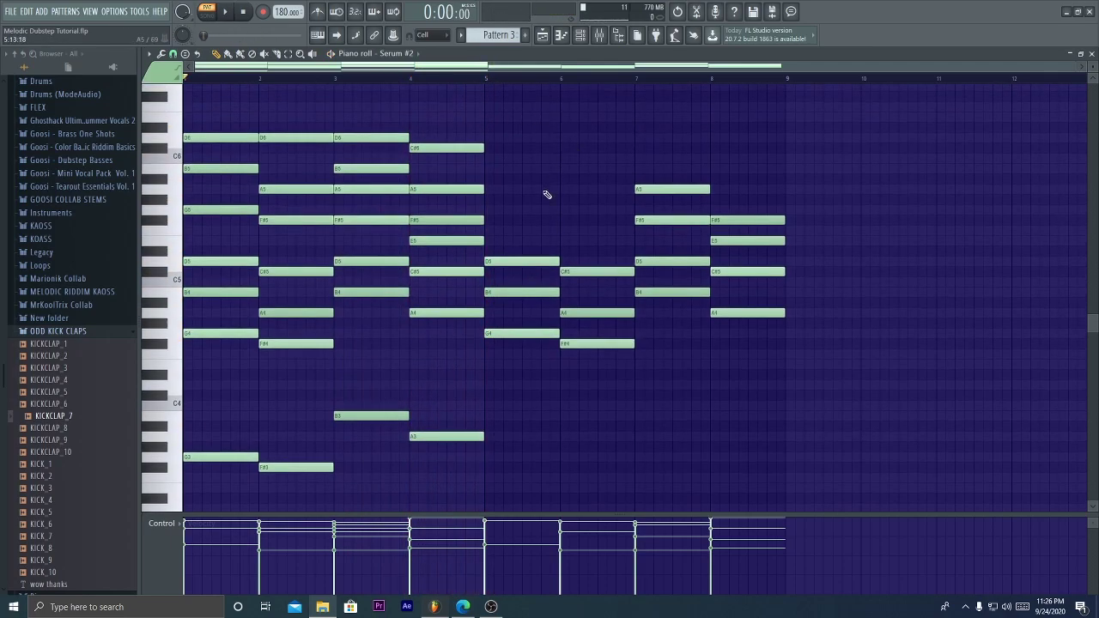
Play the eight-bar pattern to compare the chords in bars 5 to 8 with the extended chords in bars 1 to 4
scroll(545, 196, down, 2)
drag(781, 92, 496, 347)
key(ctrl+d)
scroll(523, 305, up, 2)
key(space)
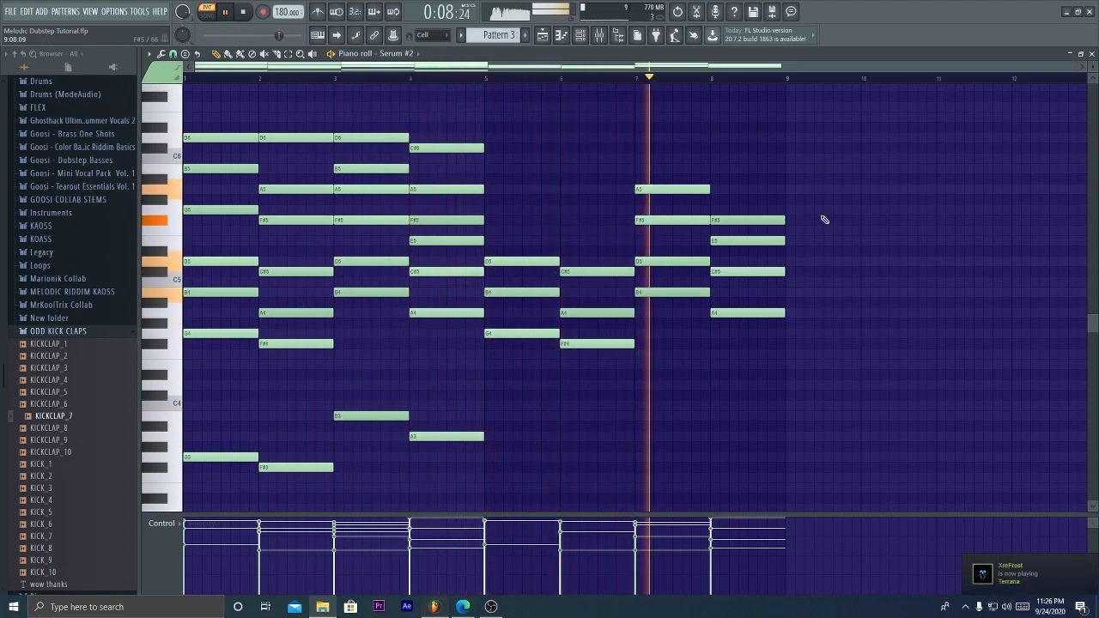
scroll(832, 221, down, 1)
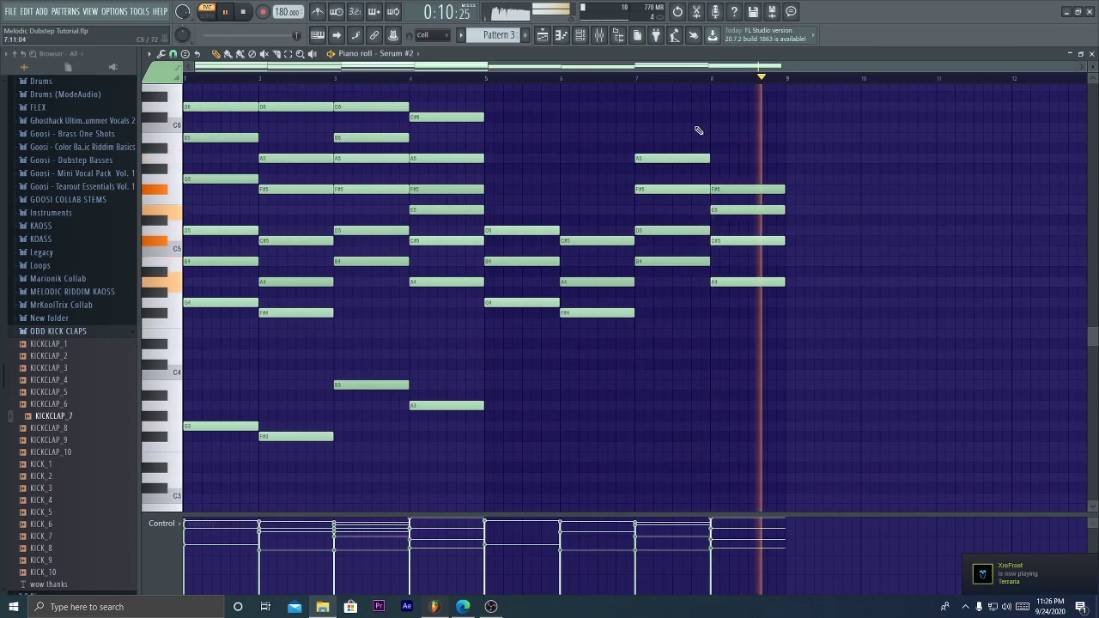
key(space)
Leave the piano roll and open the Serum #2 synth, moving its window clear for editing
mouse_move(727, 171)
mouse_down()
mouse_move(747, 296)
mouse_move(641, 315)
mouse_move(540, 257)
mouse_up()
drag(541, 260, 523, 230)
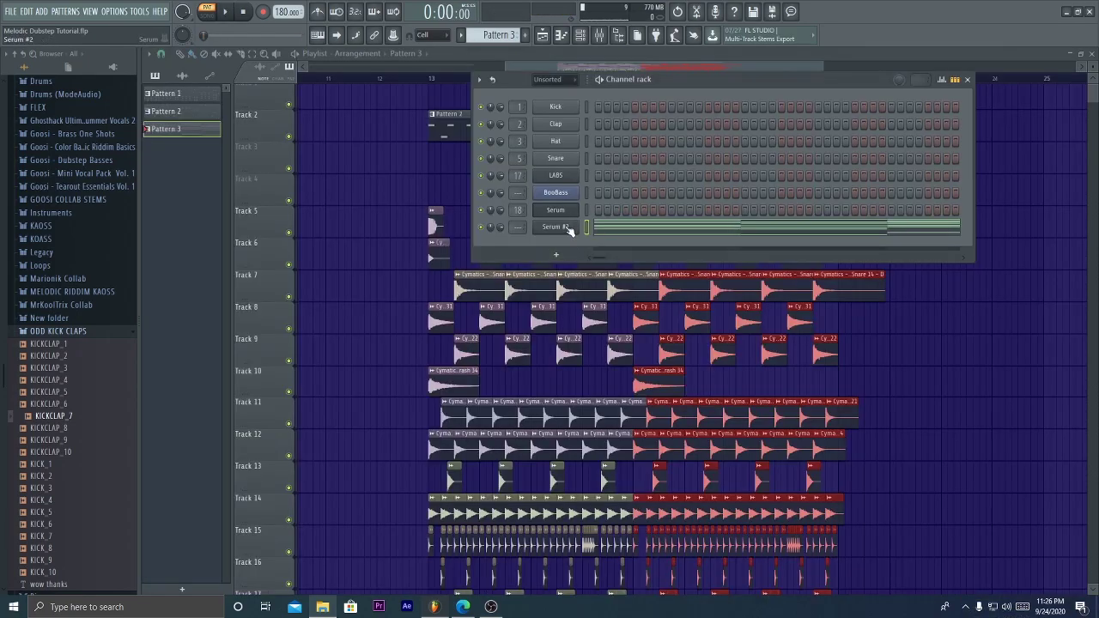
click(556, 227)
drag(432, 206, 463, 128)
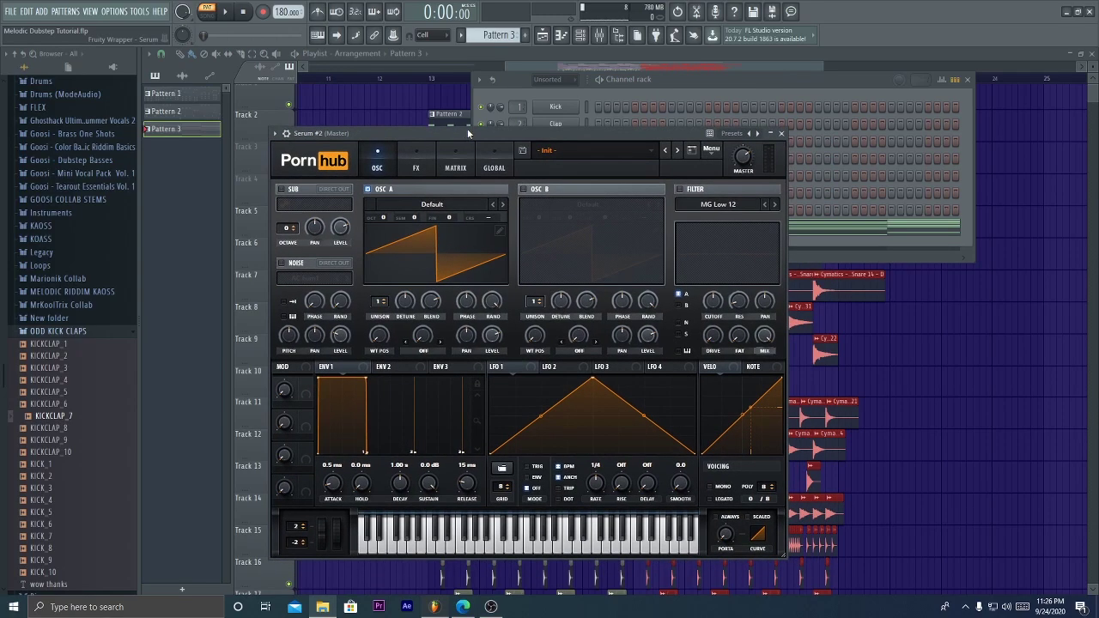
Set oscillator A to 8 unison voices, enable oscillator B with 8 unison voices as well, and start playing the chords
click(462, 206)
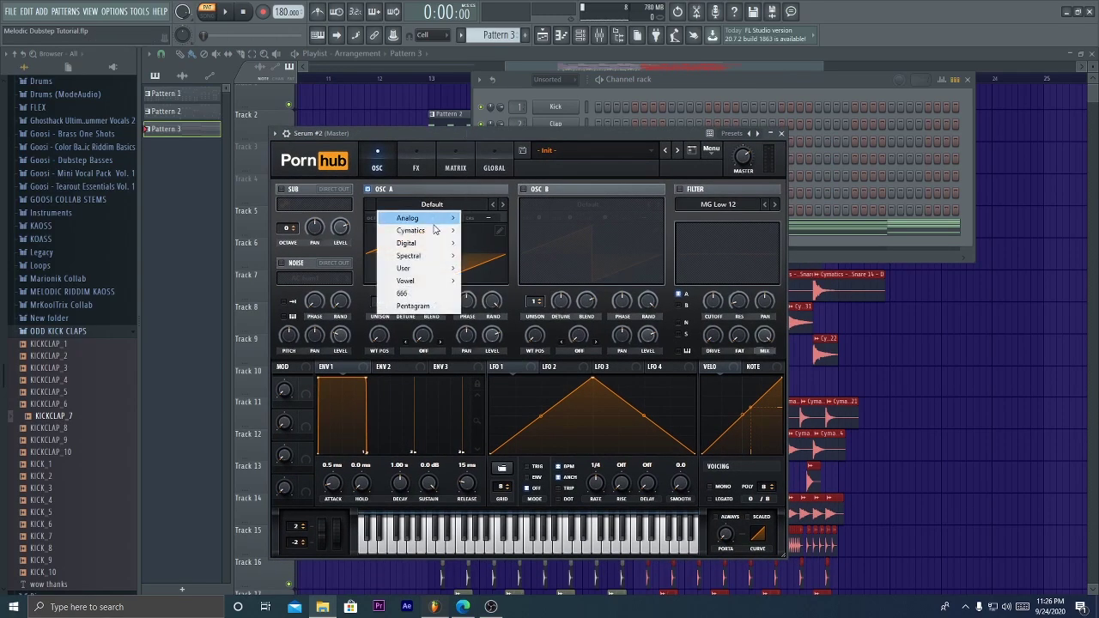
mouse_move(433, 219)
click(442, 188)
drag(379, 301, 384, 258)
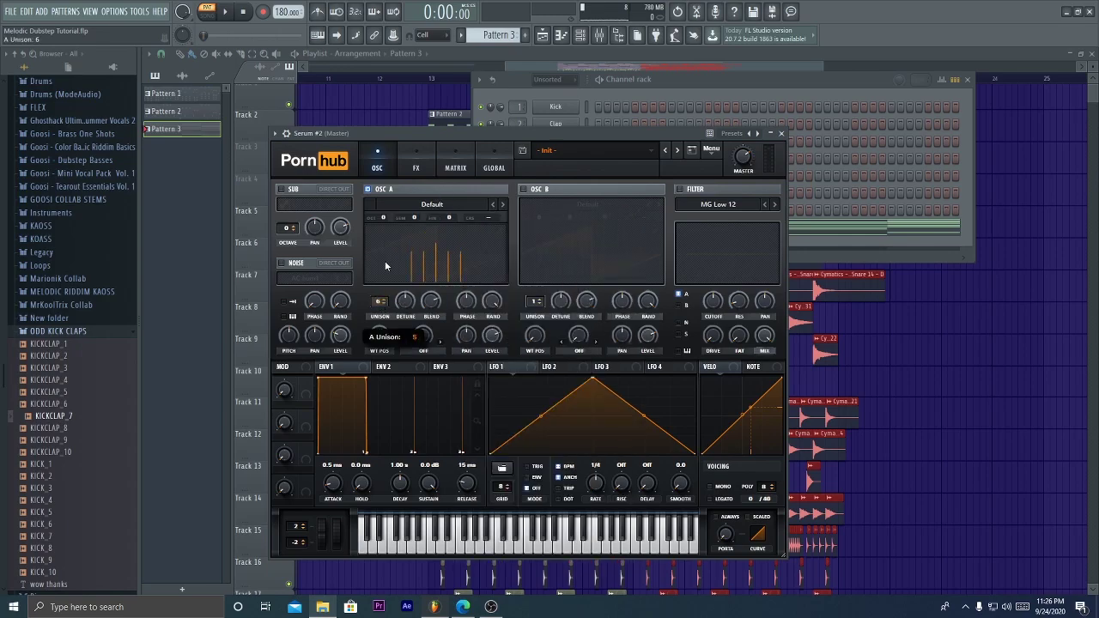
click(523, 189)
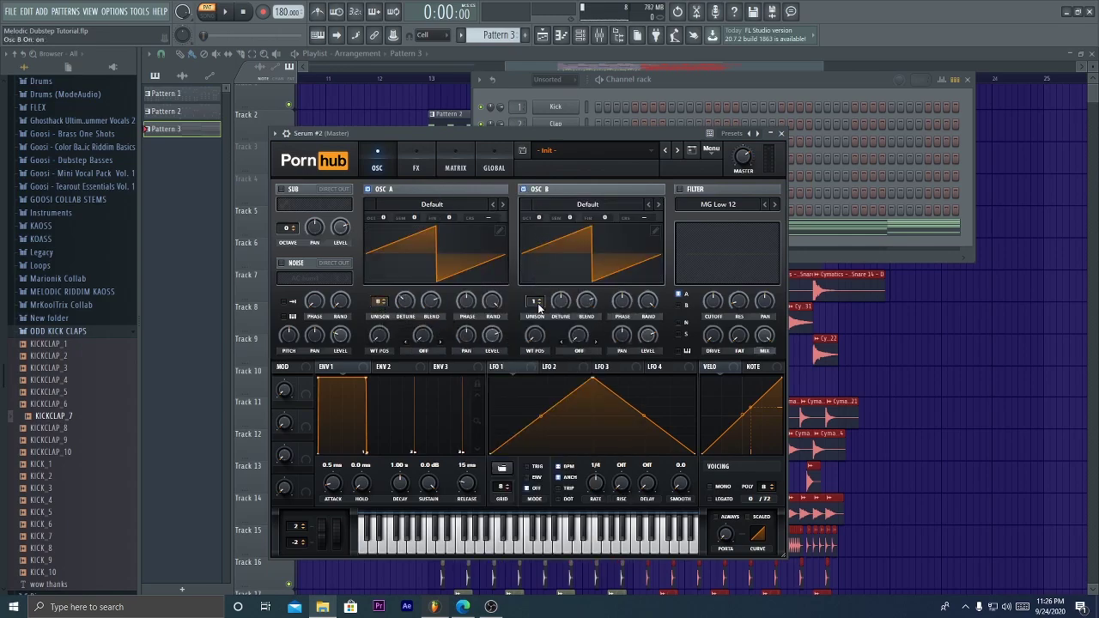
drag(538, 303, 563, 320)
key(space)
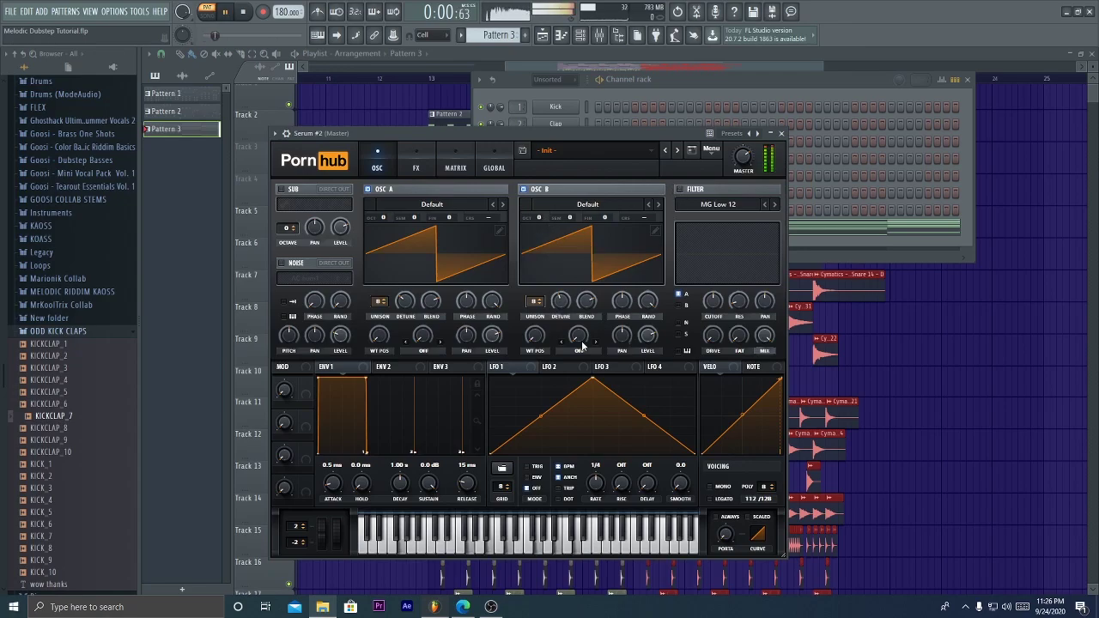
Enable a multiband compressor with about 12 dB gain and Hyper/Dimension with about 24% dimension mix, and return to the oscillator view
click(415, 163)
click(287, 295)
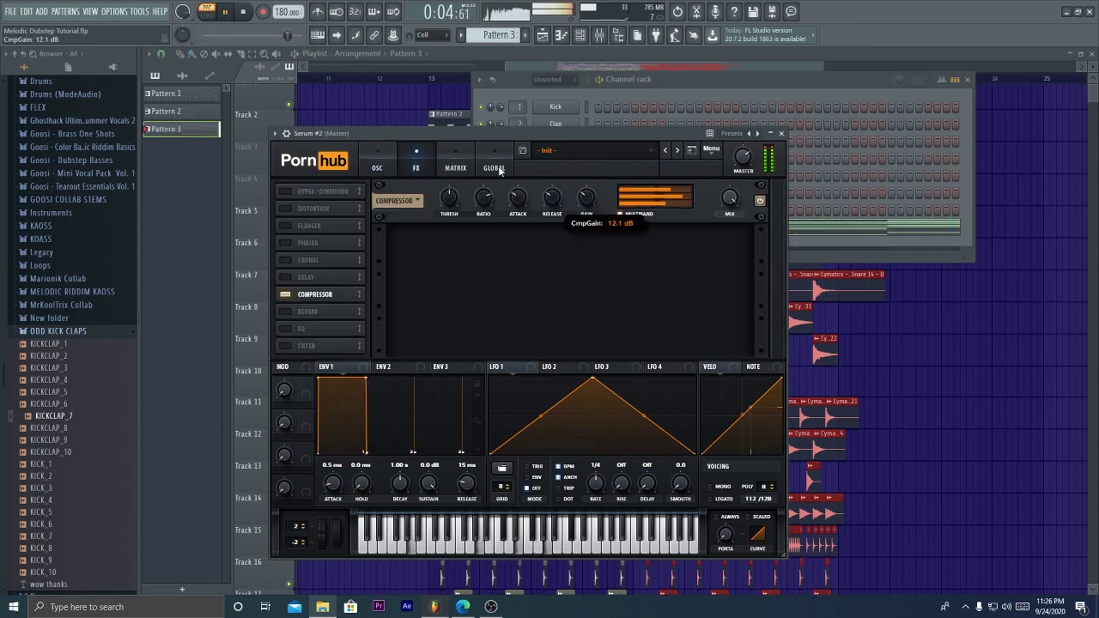
click(285, 190)
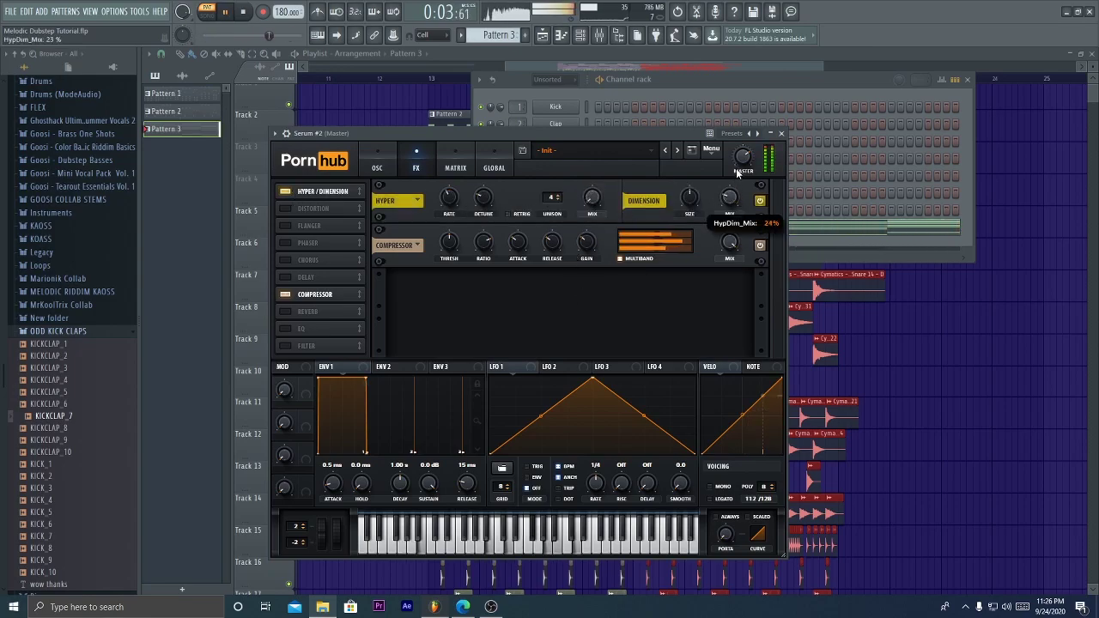
click(388, 157)
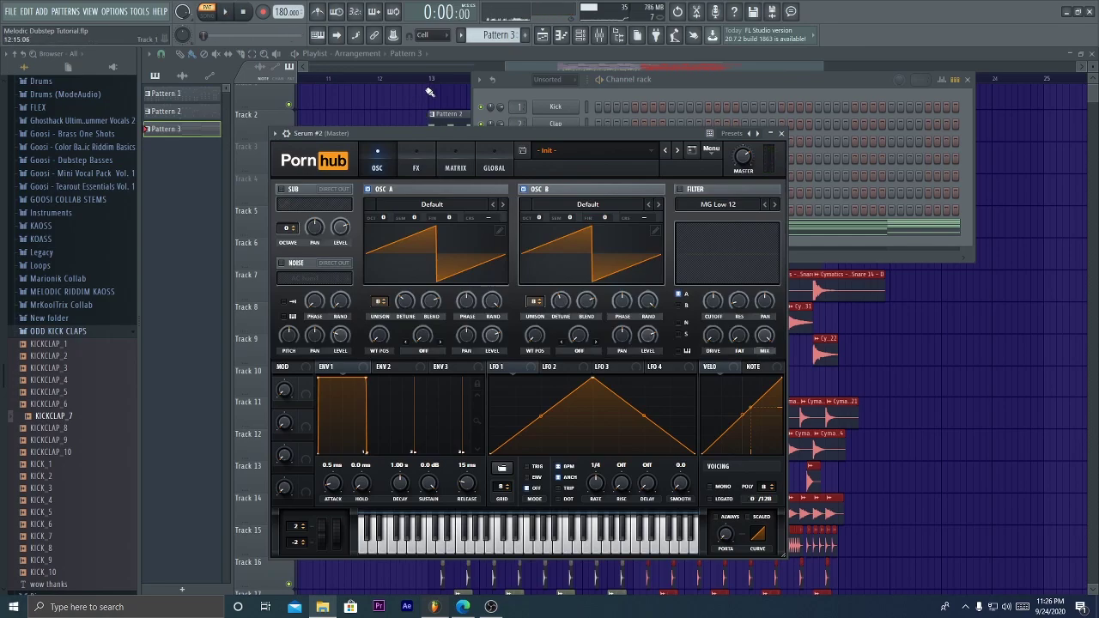
Add D4, C#4, F#4 and E4 to the chords in bars 1 to 4 of Serum #2's piano roll, checking them in playback
click(840, 244)
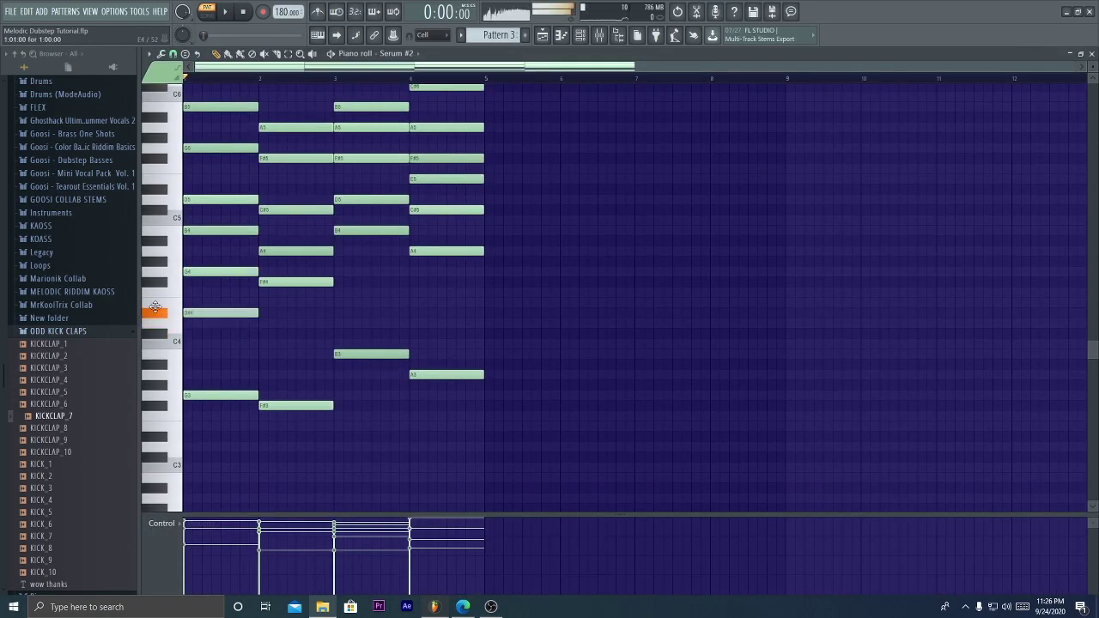
key(space)
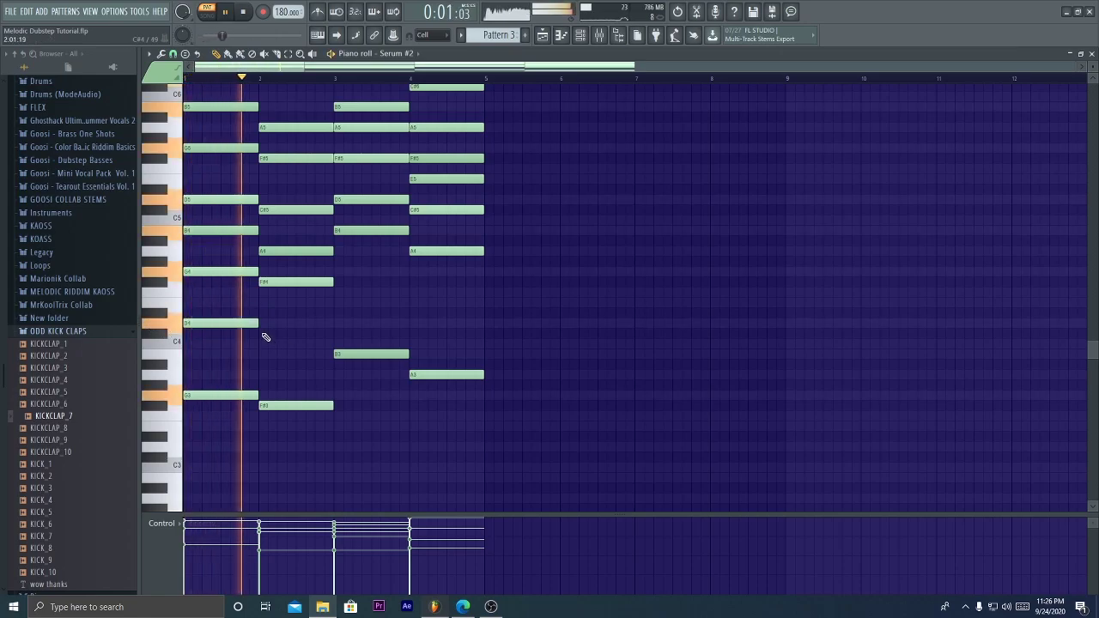
key(space)
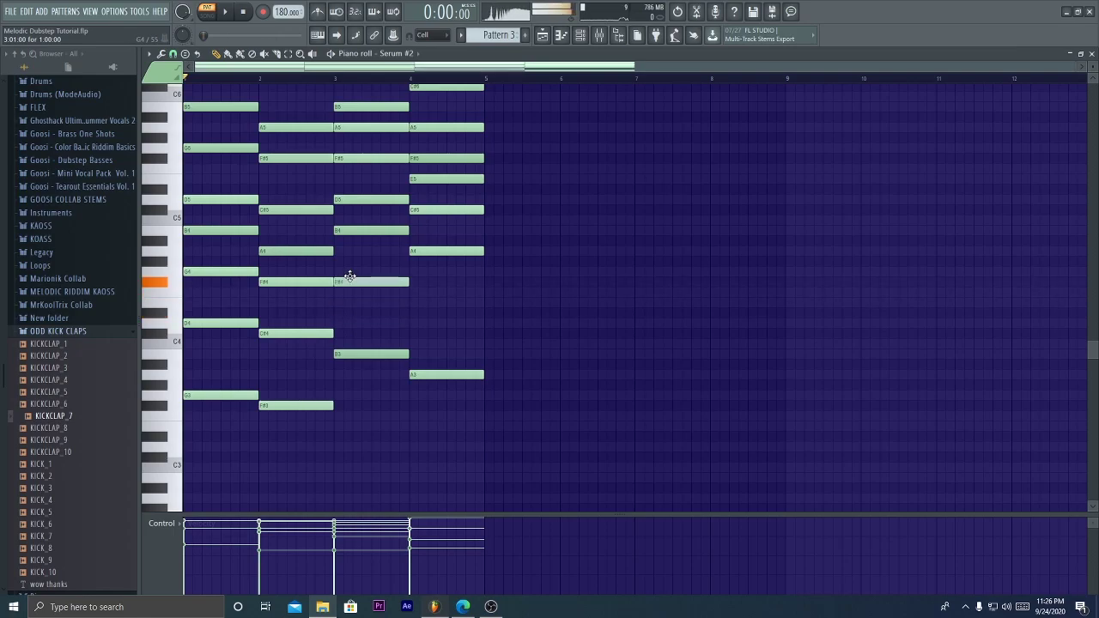
key(space)
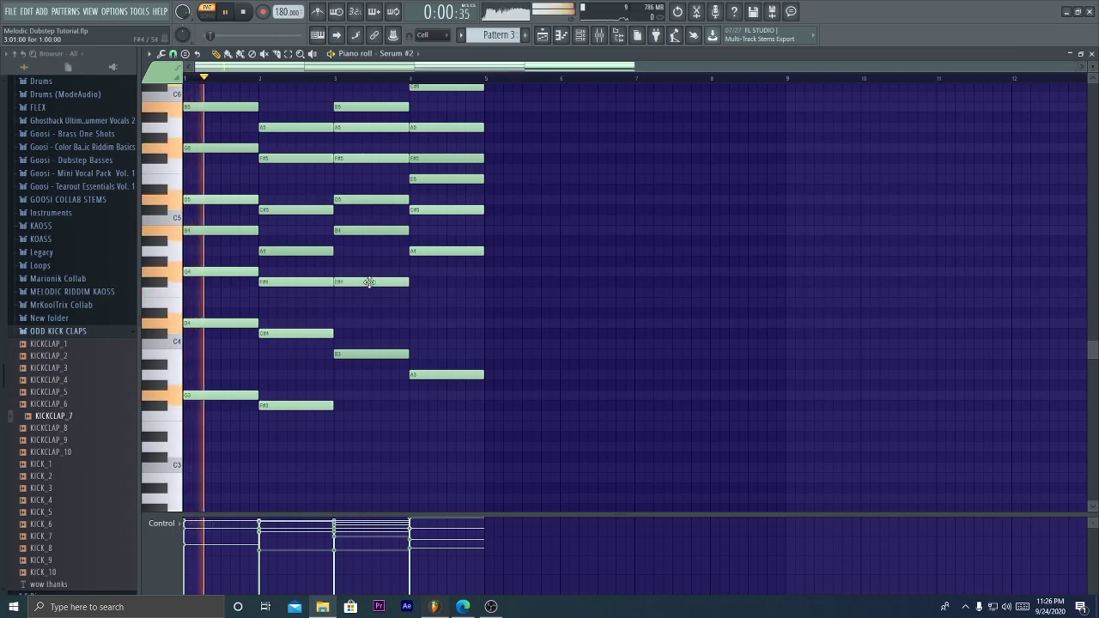
click(421, 303)
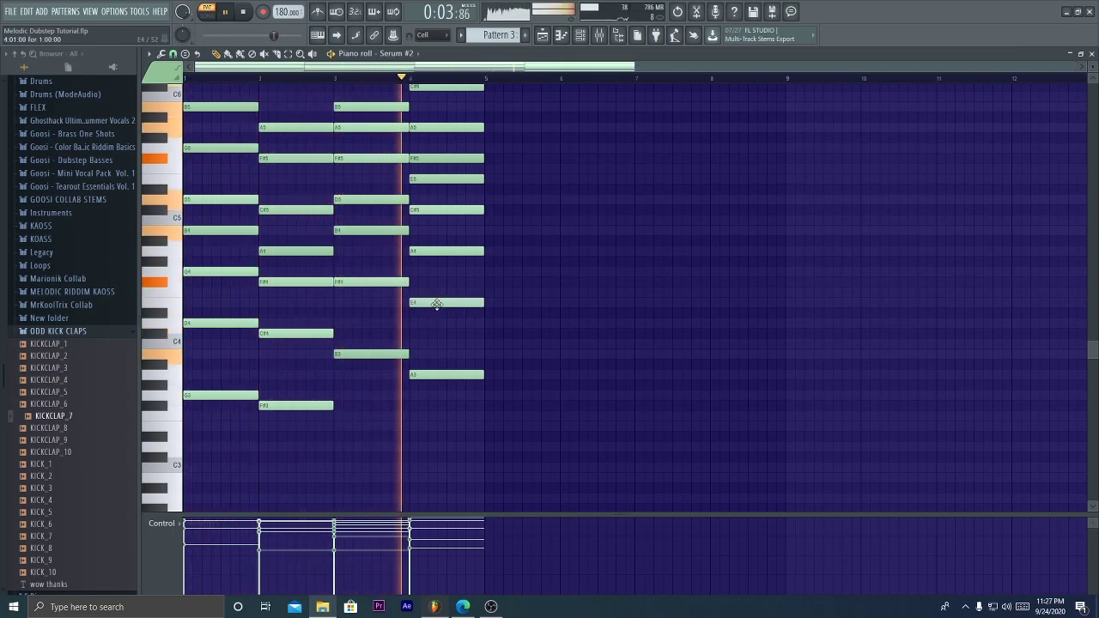
key(space)
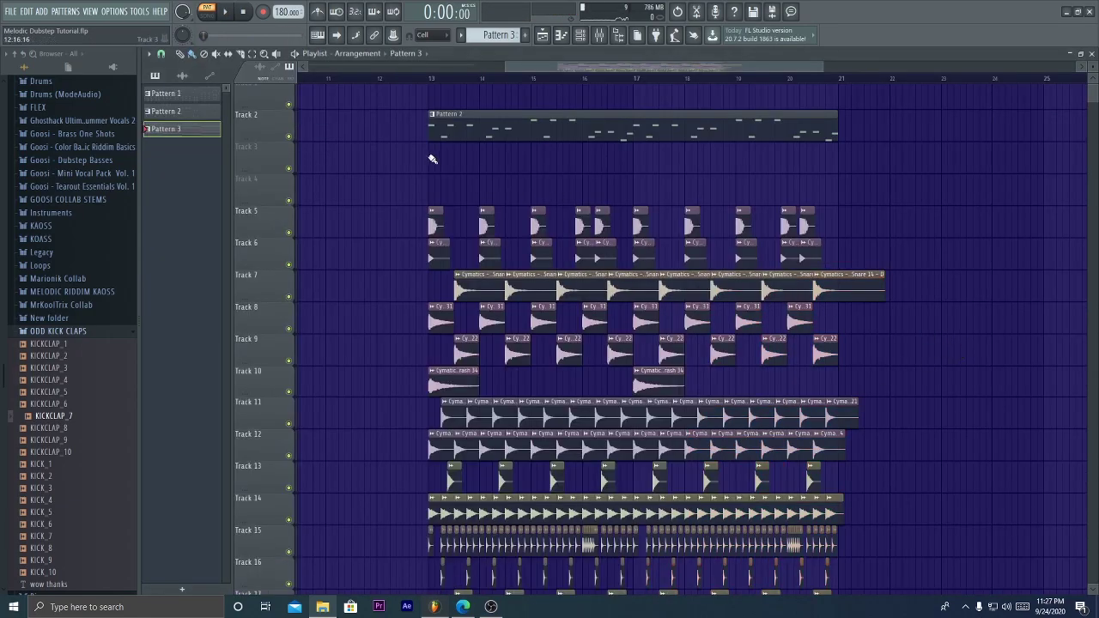
Place Pattern 3 on Track 3 at bar 13 and play it with the drums
click(433, 159)
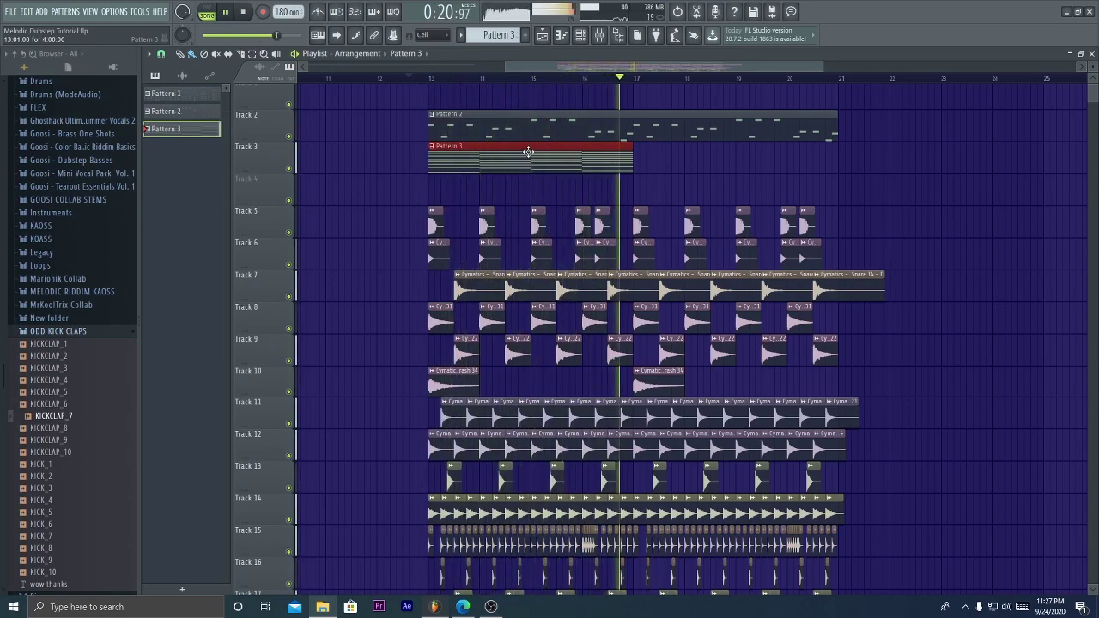
key(space)
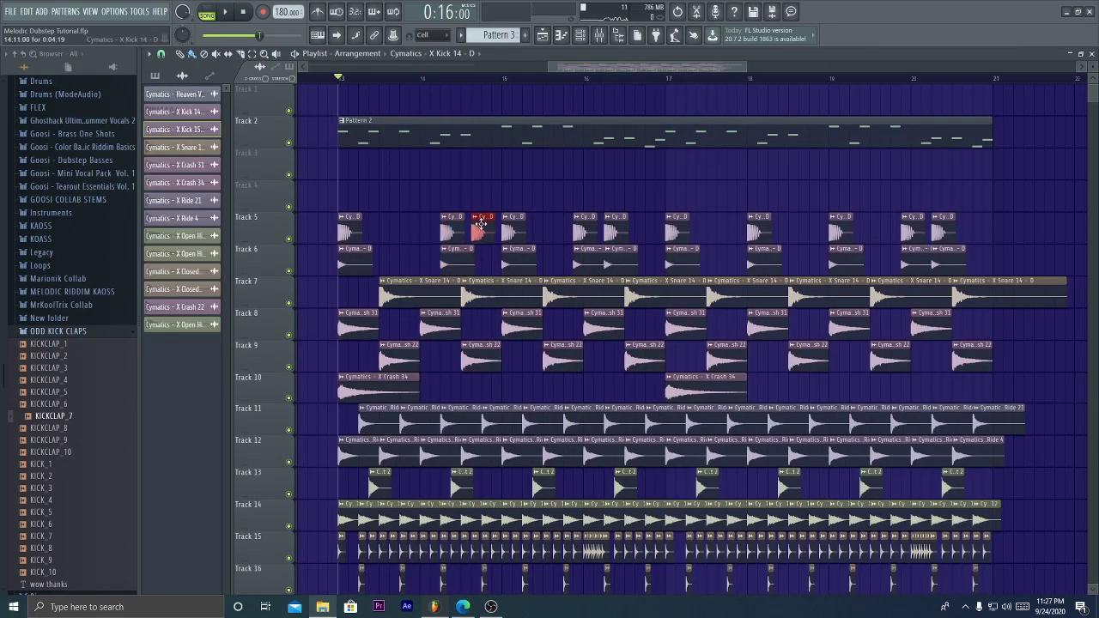
Rearrange the kick clips on Tracks 5 and 6 within bar 14 and play back the new rhythm
key(space)
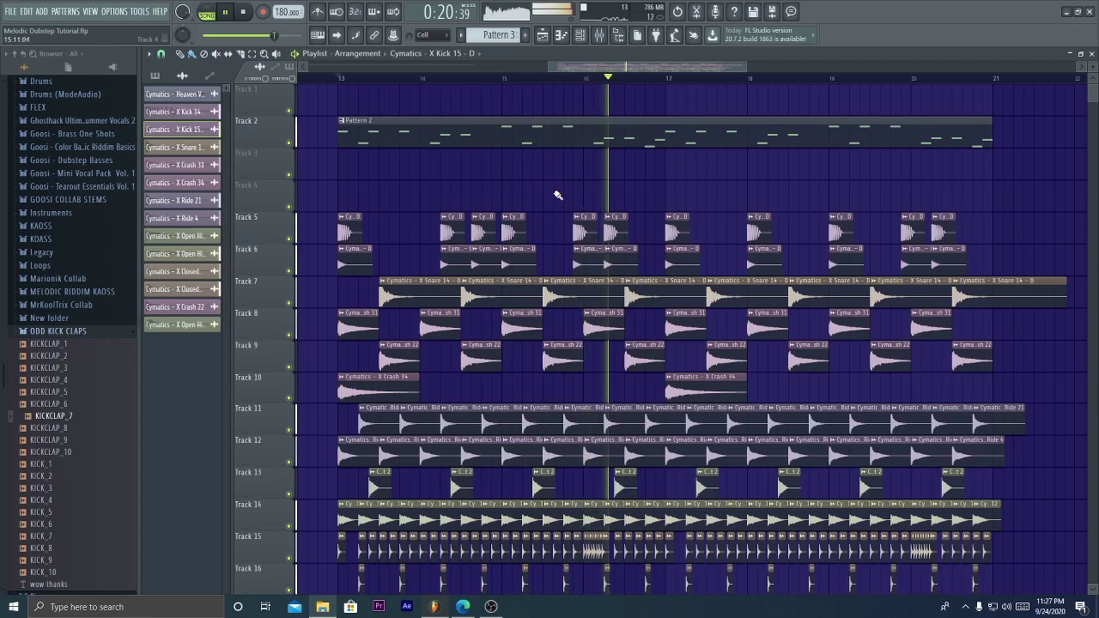
key(space)
key(space)
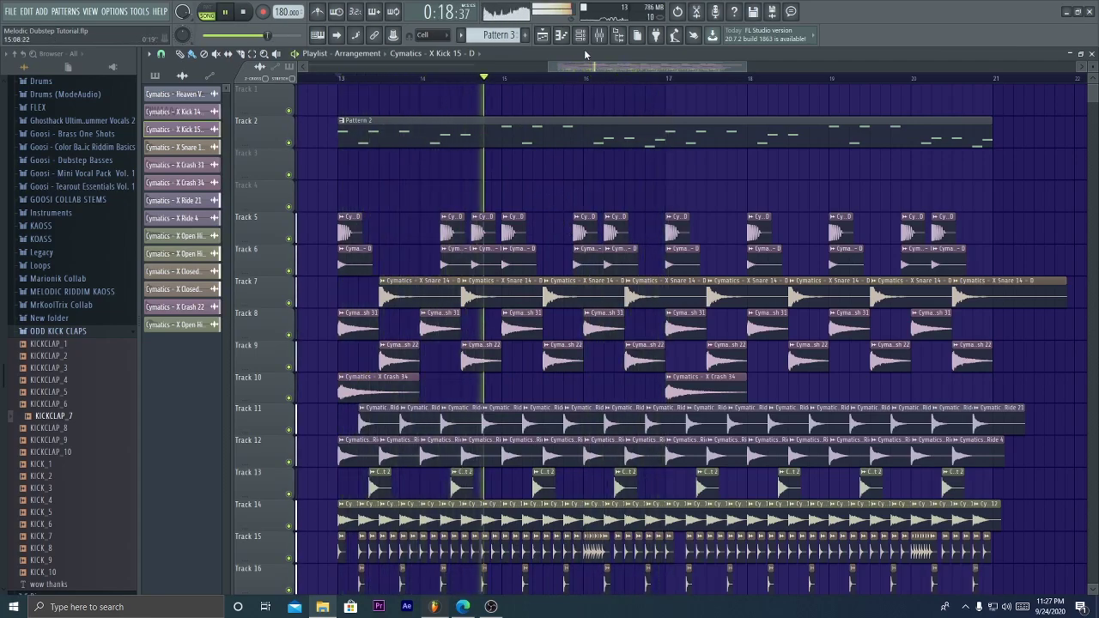
Place Pattern 3 on Track 3 at bar 13 and duplicate it directly after, at bar 17
click(493, 34)
click(343, 171)
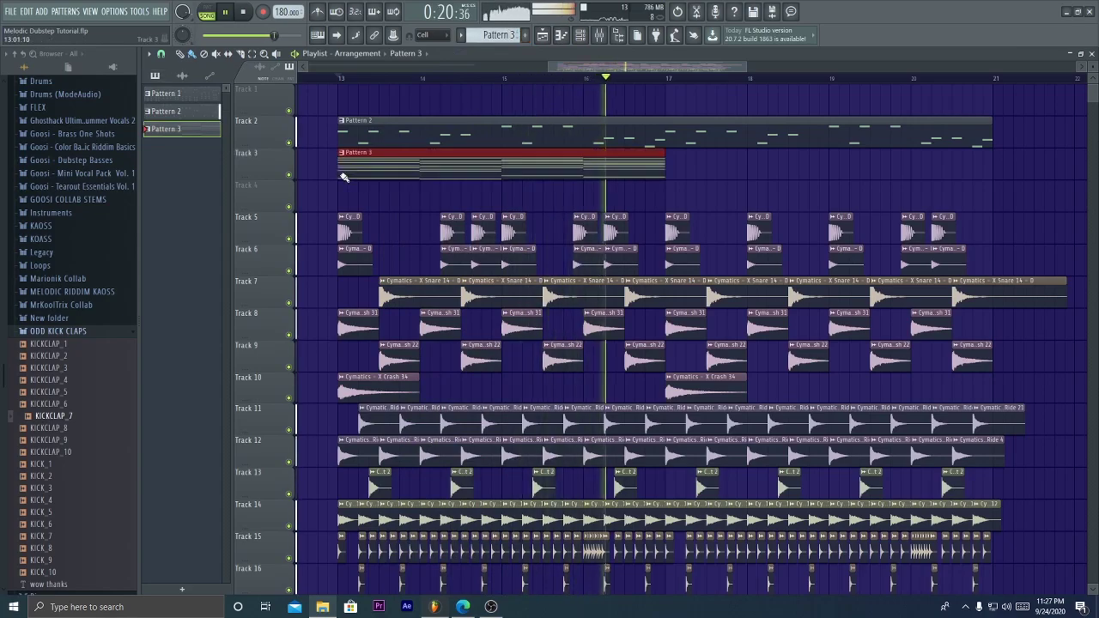
key(space)
drag(662, 166, 483, 165)
key(ctrl+b)
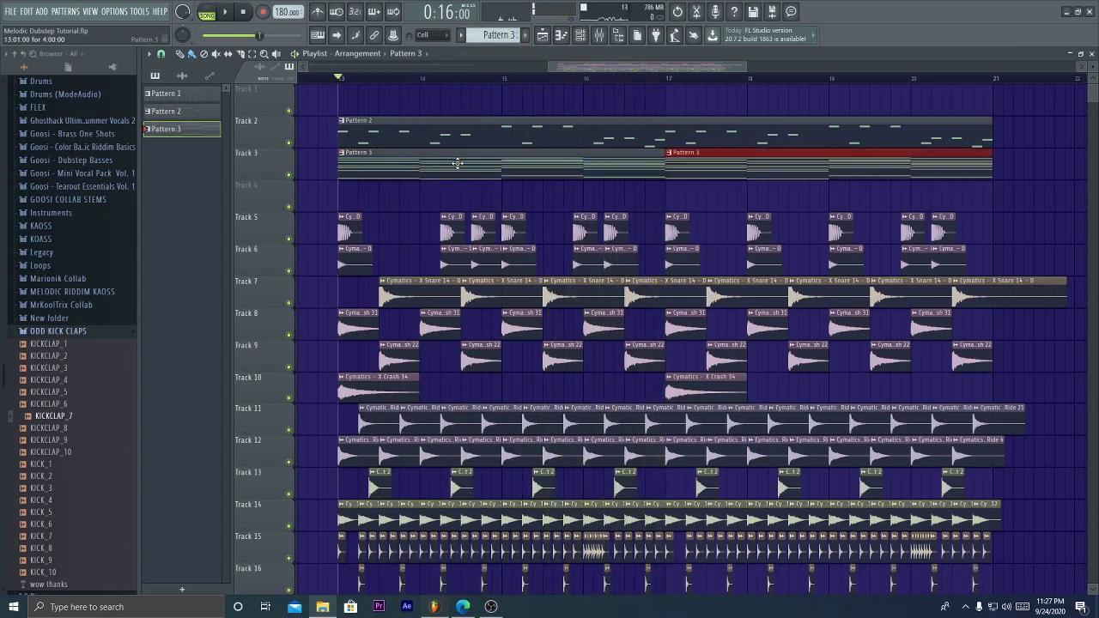
Solo Track 3 and select bars 13 to 17 of the arrangement timeline
key(space)
right_click(289, 174)
key(space)
drag(337, 79, 664, 85)
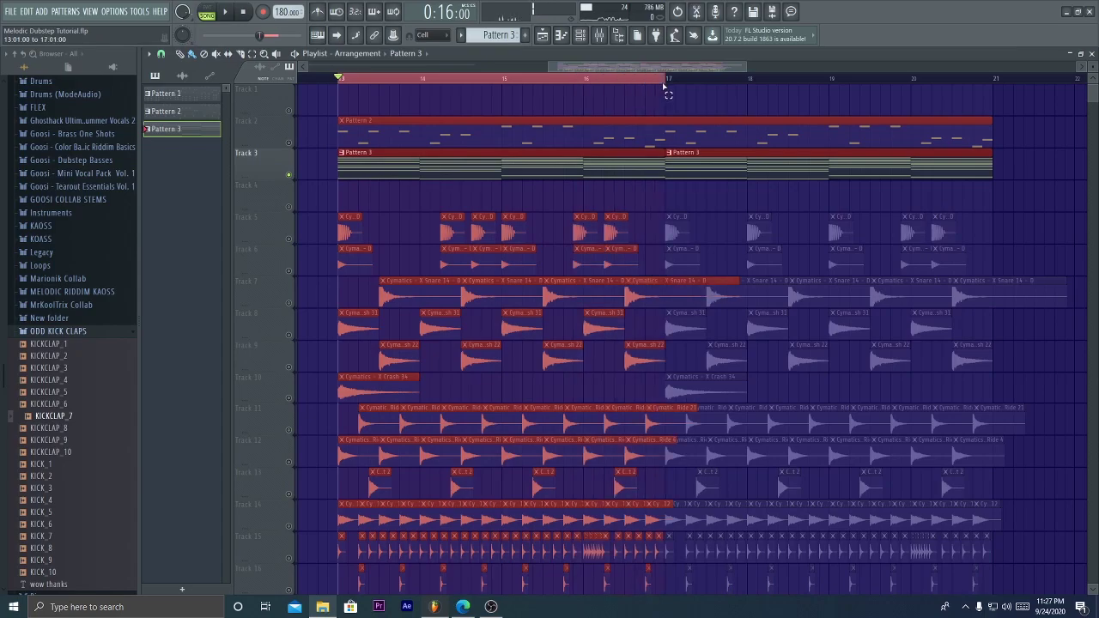
Create an automation clip for Serum #2's channel volume covering the selected bars
click(582, 36)
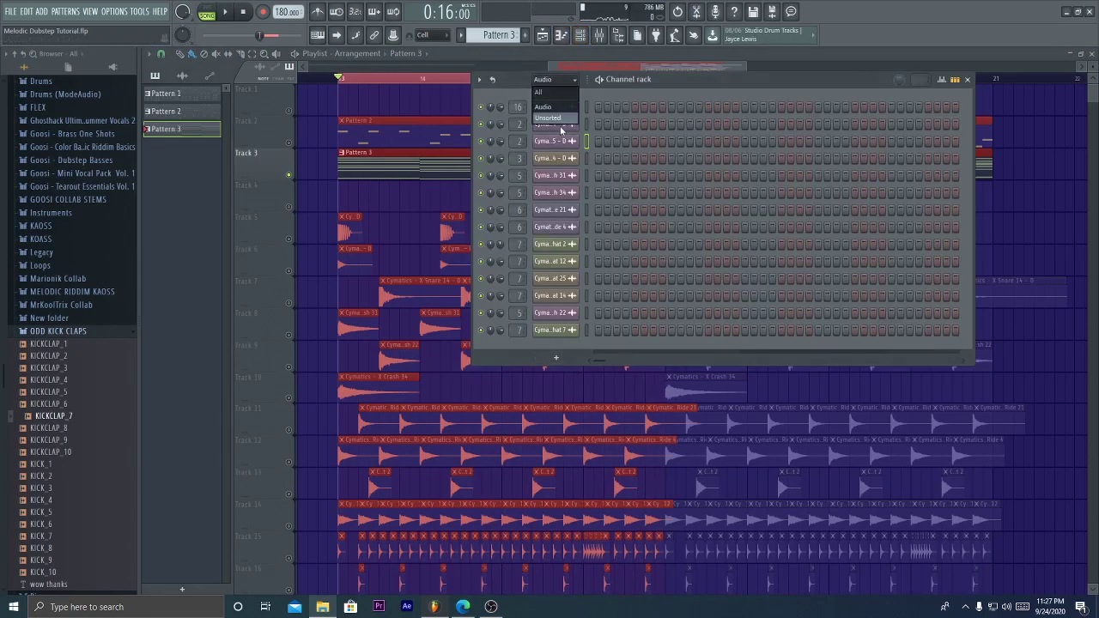
click(550, 118)
click(560, 228)
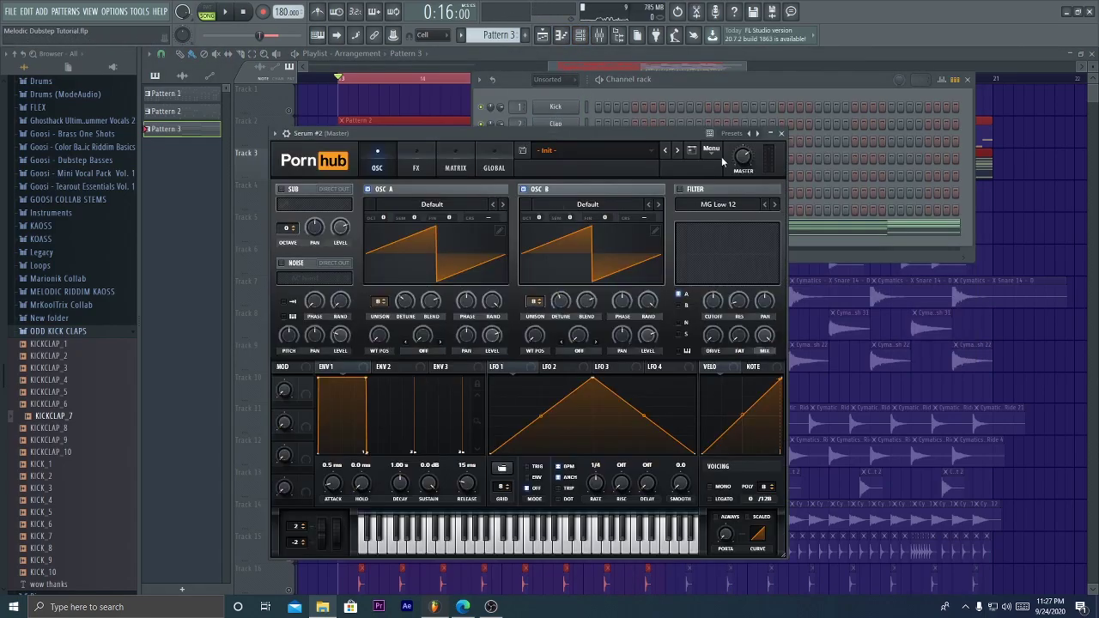
click(286, 134)
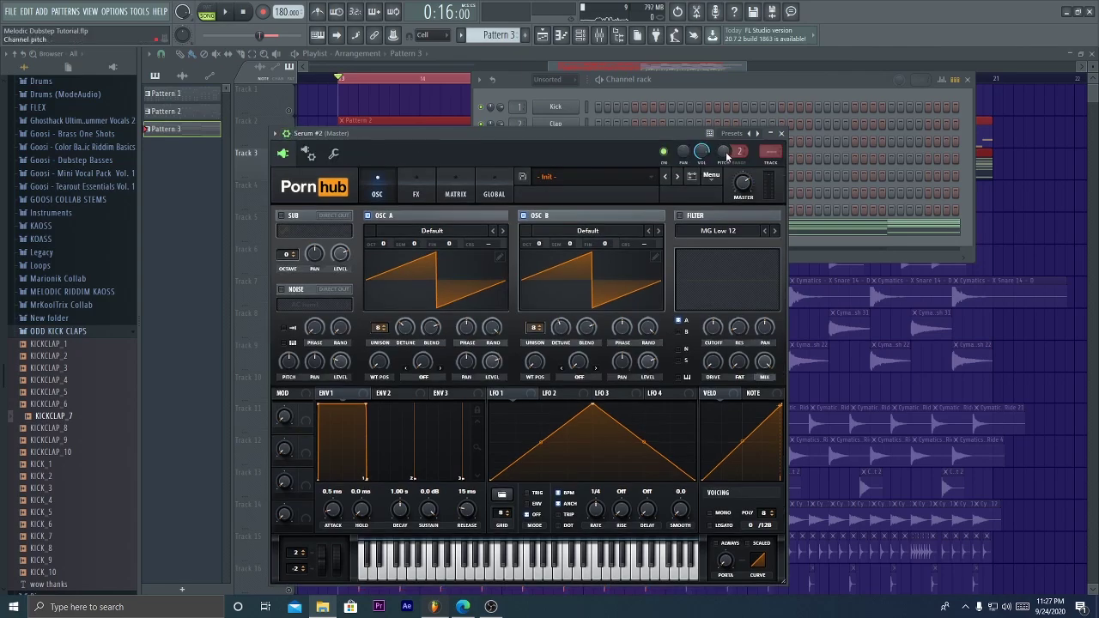
right_click(701, 153)
click(701, 153)
Cut the Serum #2 volume automation to zero between the first two kicks and just before the third, playing it with Track 5 unmuted
key(space)
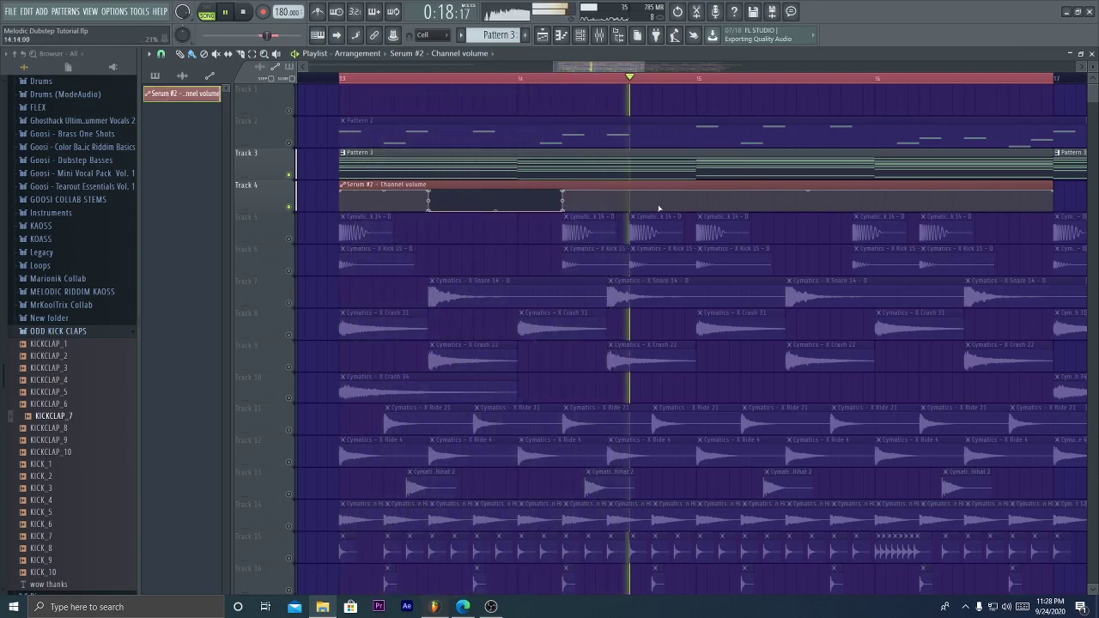
key(space)
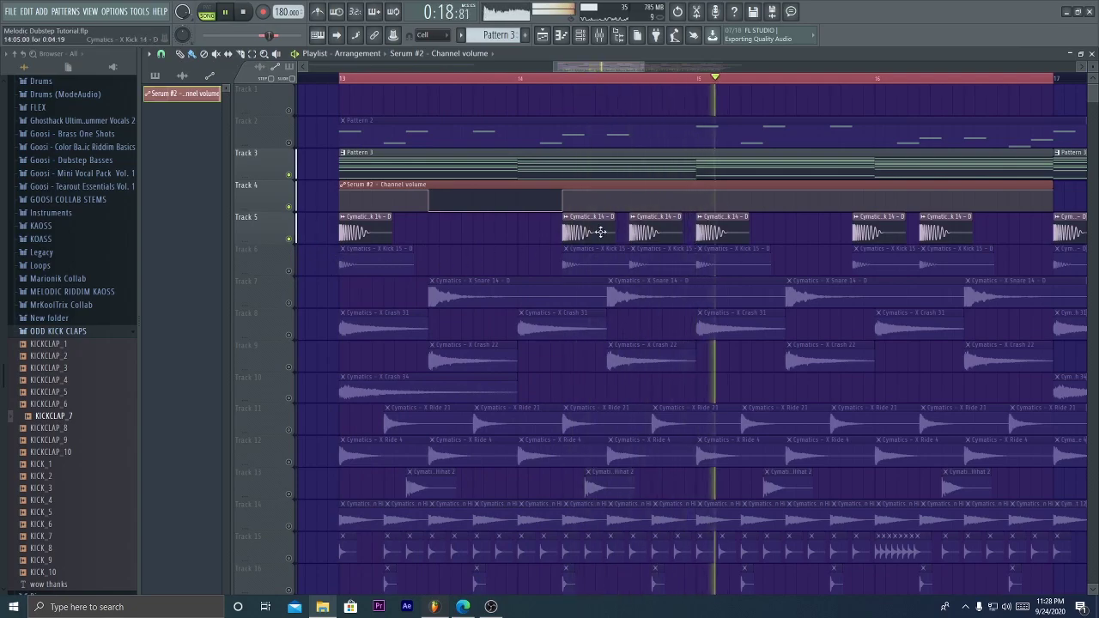
key(space)
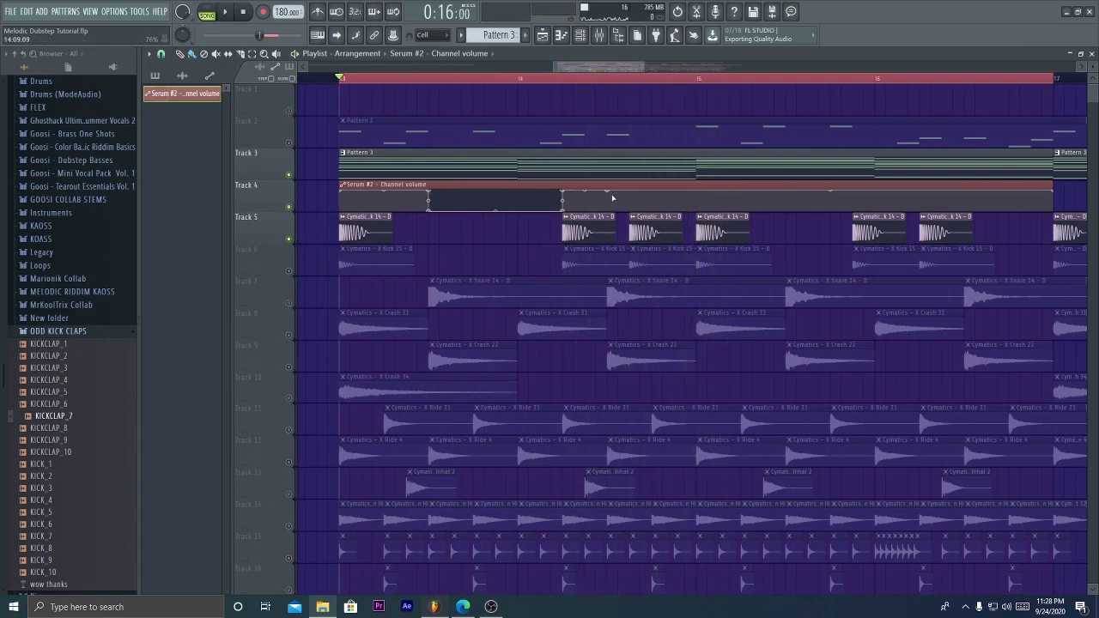
key(space)
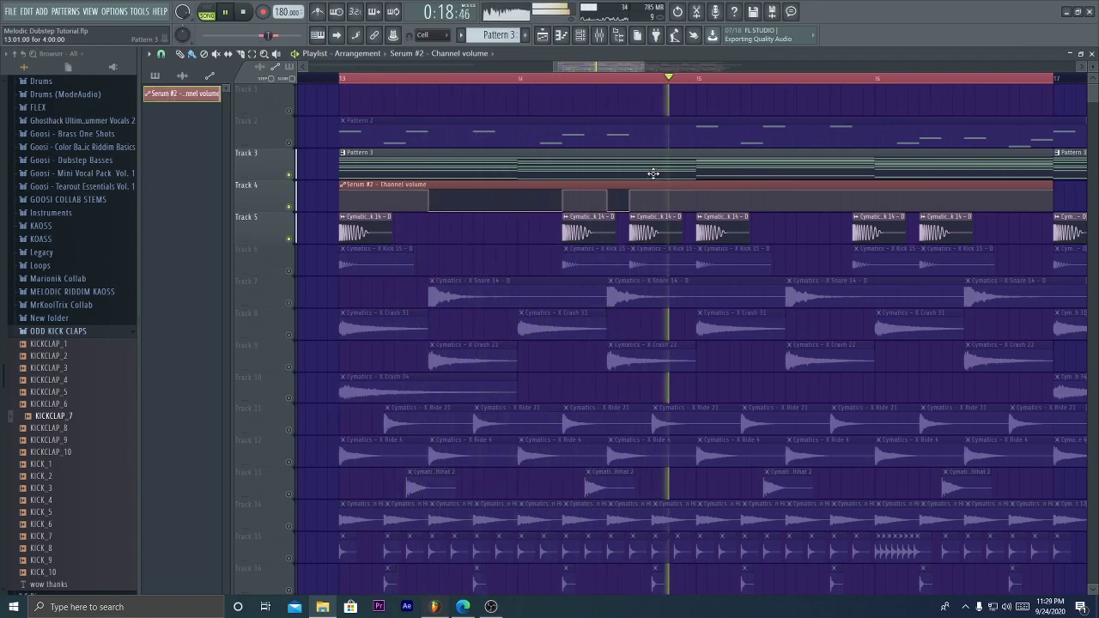
right_click(698, 188)
right_click(702, 197)
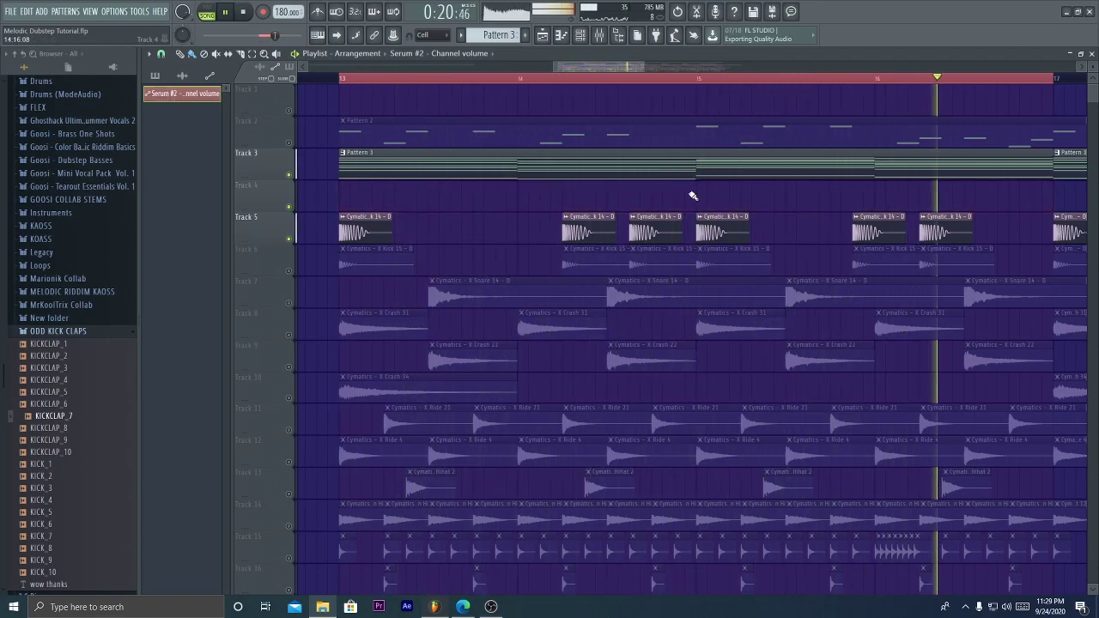
key(ctrl+z)
key(space)
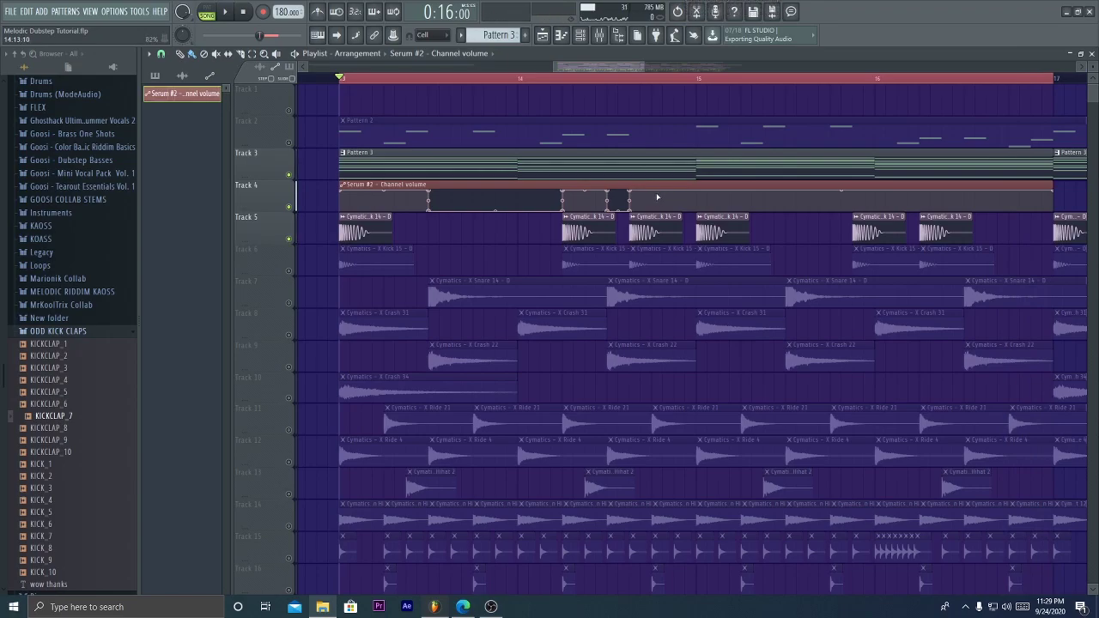
drag(669, 198, 669, 210)
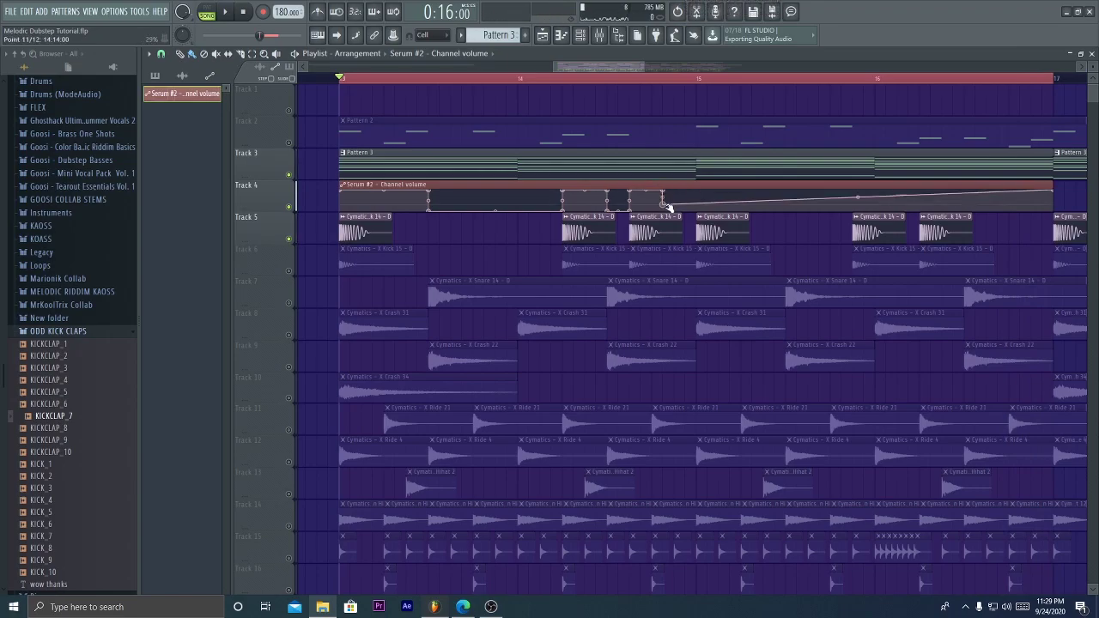
right_click(665, 211)
click(680, 229)
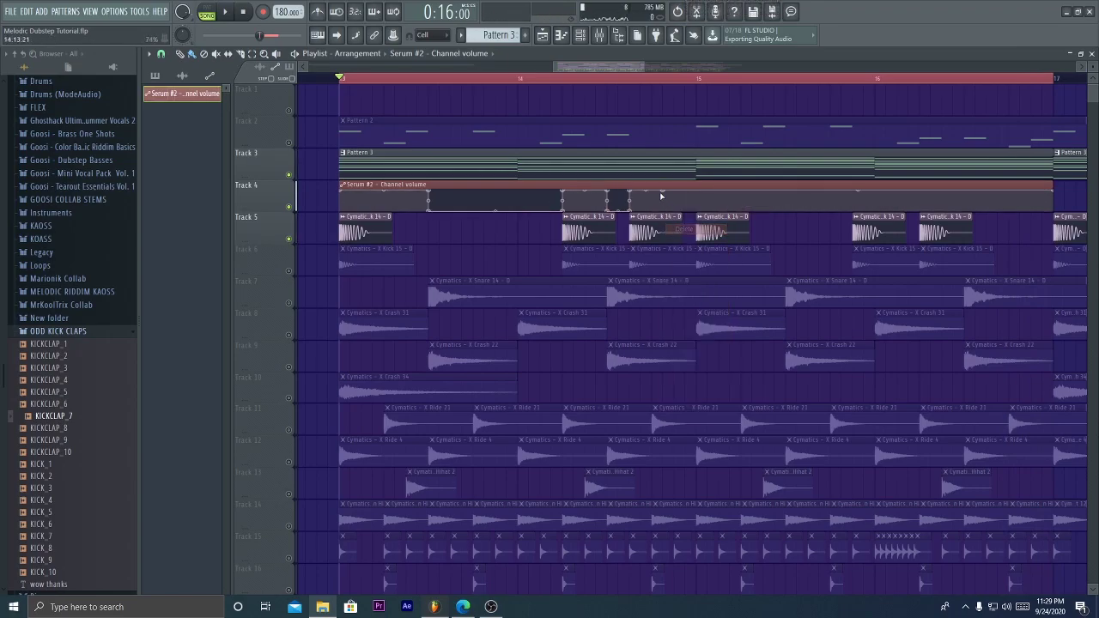
Cut the Serum #2 volume automation to zero just before bar 15 and from mid-bar 15 to the next kick, checking it in playback
drag(678, 190, 675, 223)
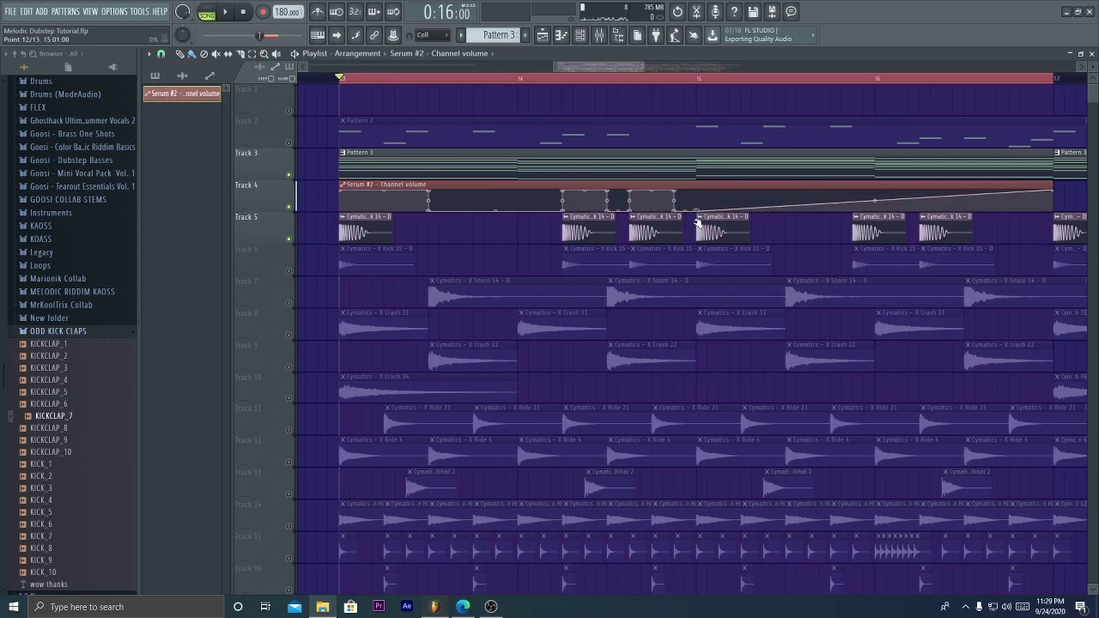
key(space)
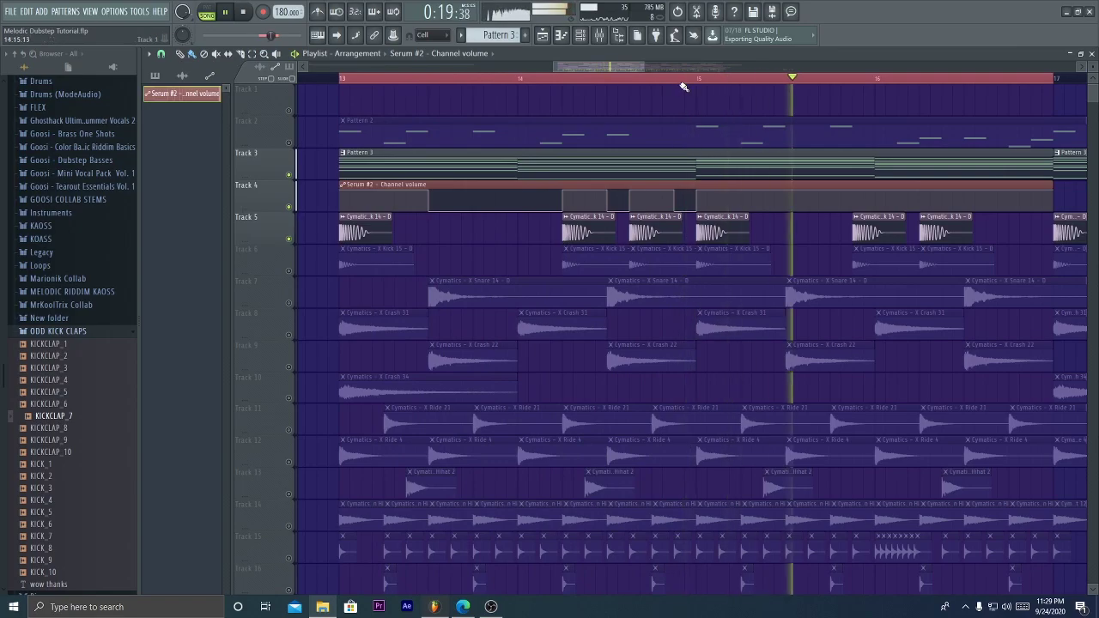
scroll(685, 87, down, 4)
key(space)
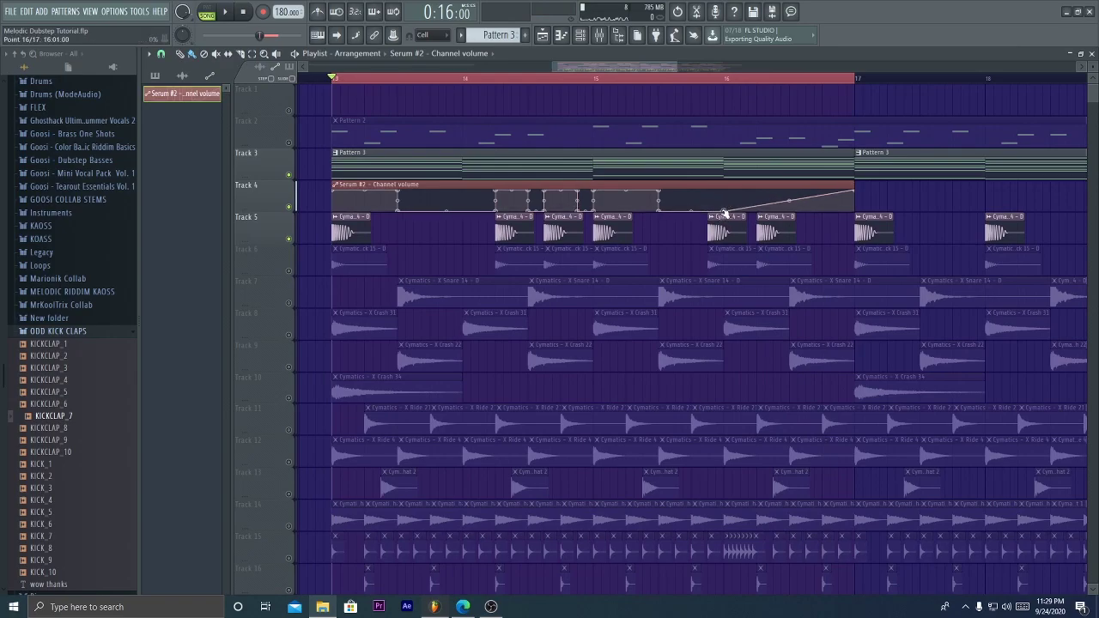
key(space)
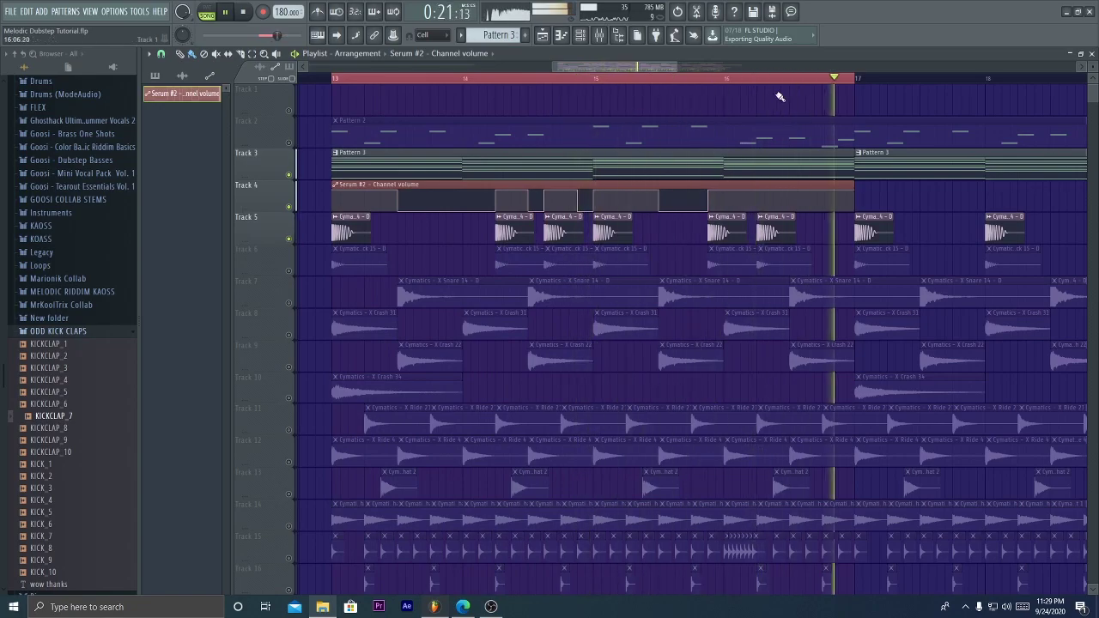
Shift the change from the third to the fourth chord of Pattern 3 earlier, to line up with the kick just before bar 16
scroll(792, 85, up, 5)
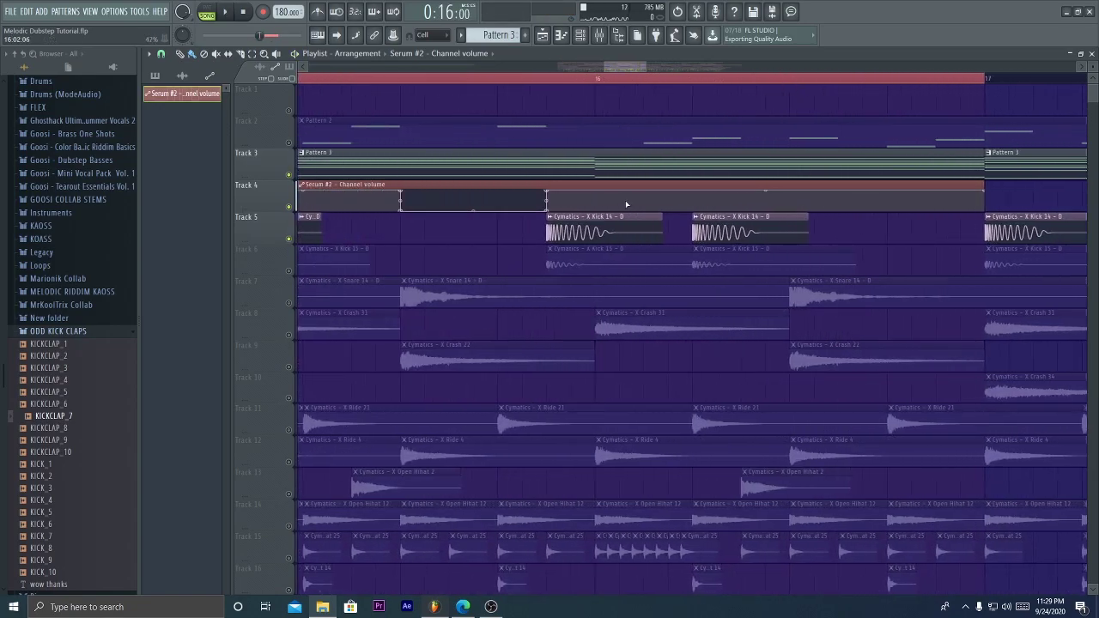
key(space)
click(581, 161)
key(space)
scroll(492, 83, down, 4)
double_click(510, 162)
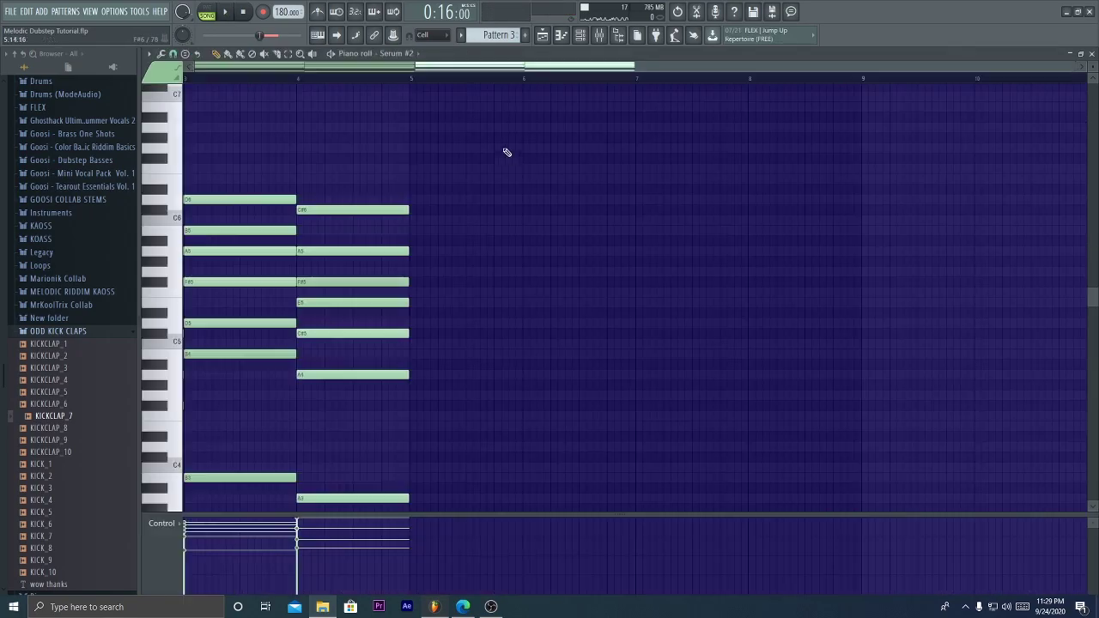
scroll(441, 79, down, 3)
drag(512, 155, 498, 549)
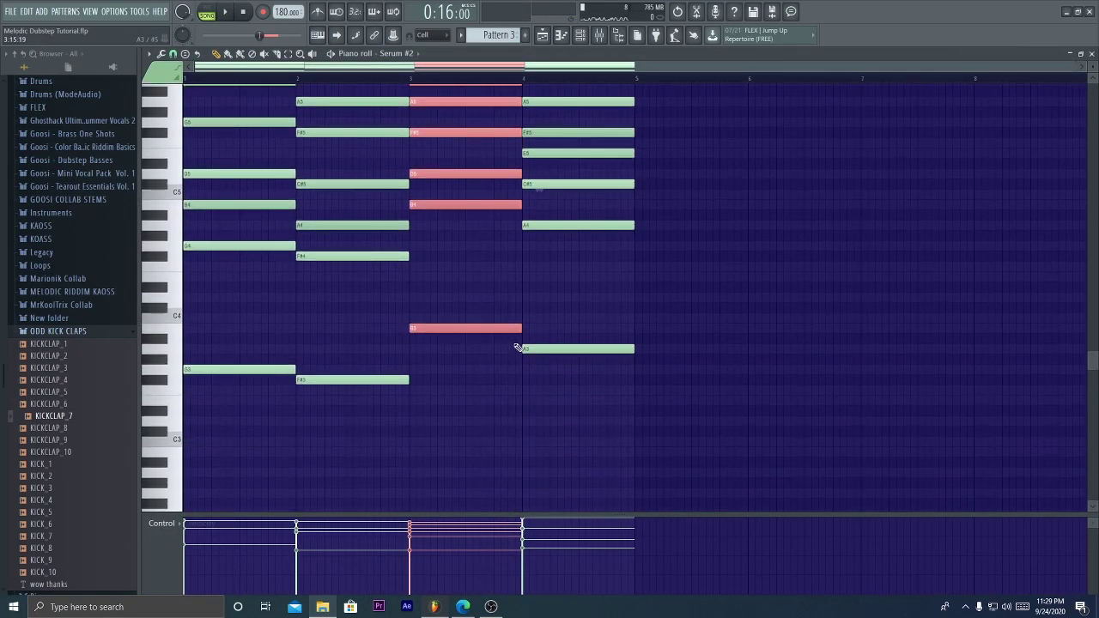
drag(563, 397, 589, 79)
drag(546, 186, 530, 186)
key(space)
key(Escape)
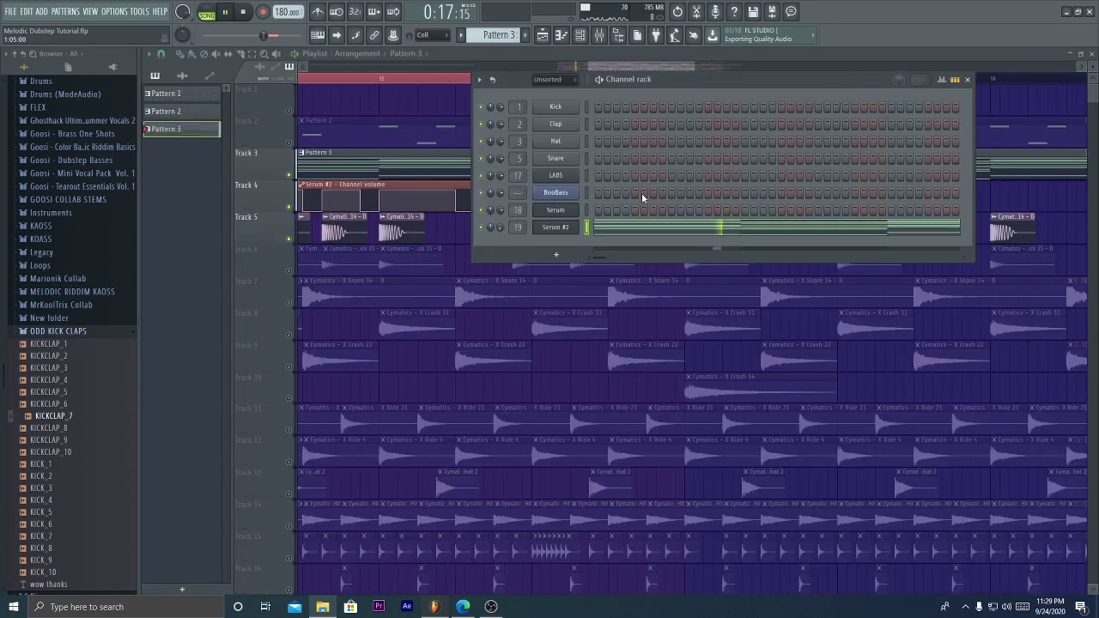
Cut the Serum #2 volume automation to zero just before the last kick in bar 16 and play the section
key(F6)
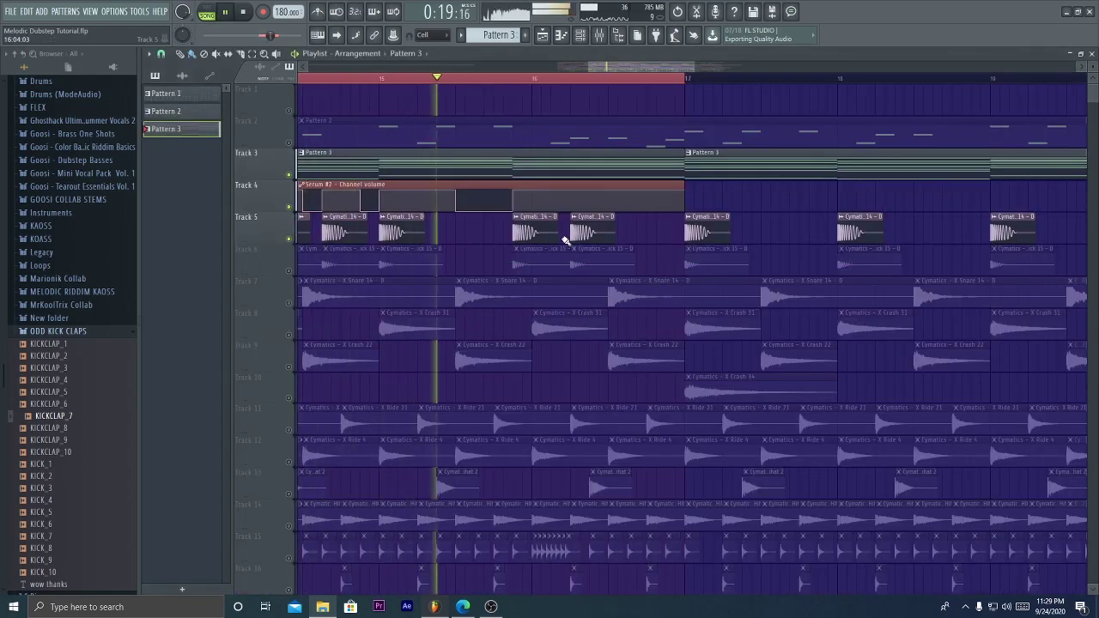
key(space)
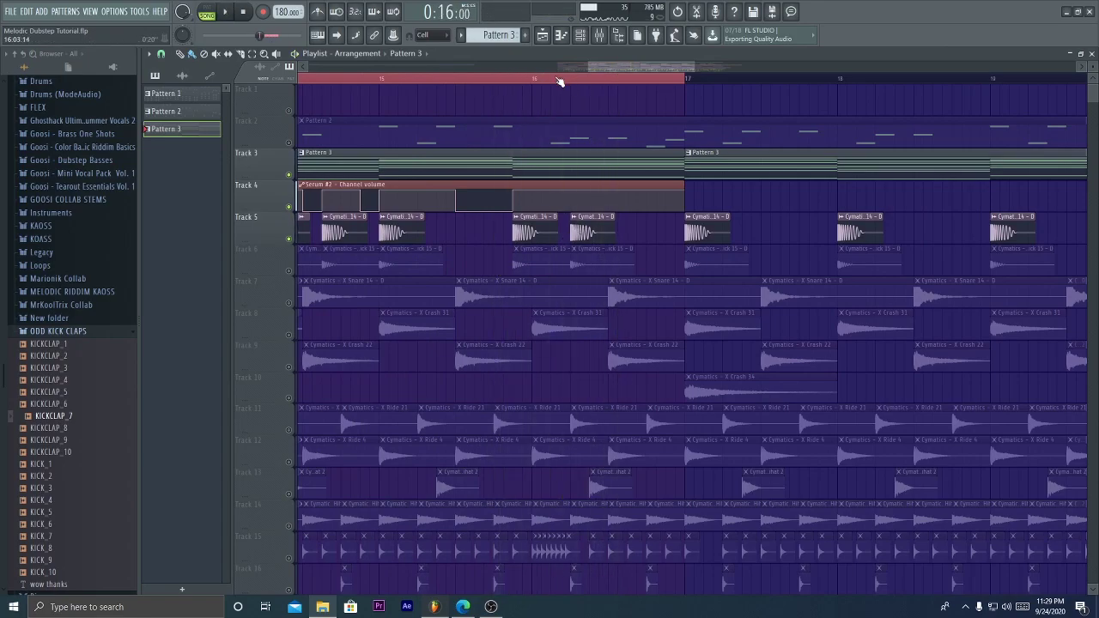
scroll(560, 81, up, 2)
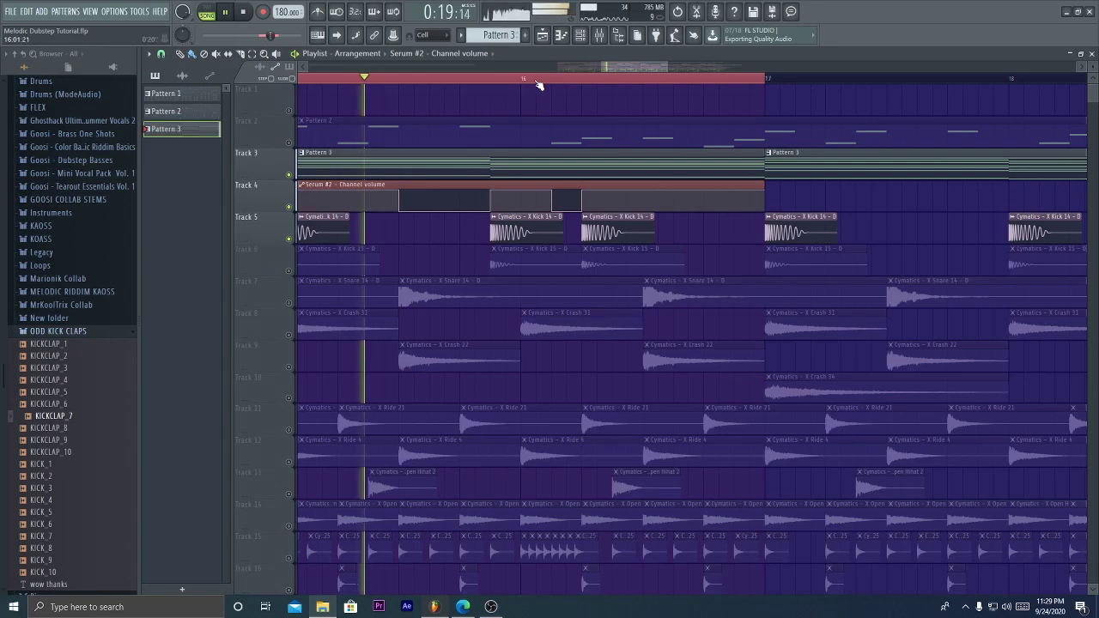
Add an extra kick in the second half of bar 16 and cut the Serum #2 volume automation to zero just before it
scroll(539, 85, down, 2)
scroll(539, 85, down, 1)
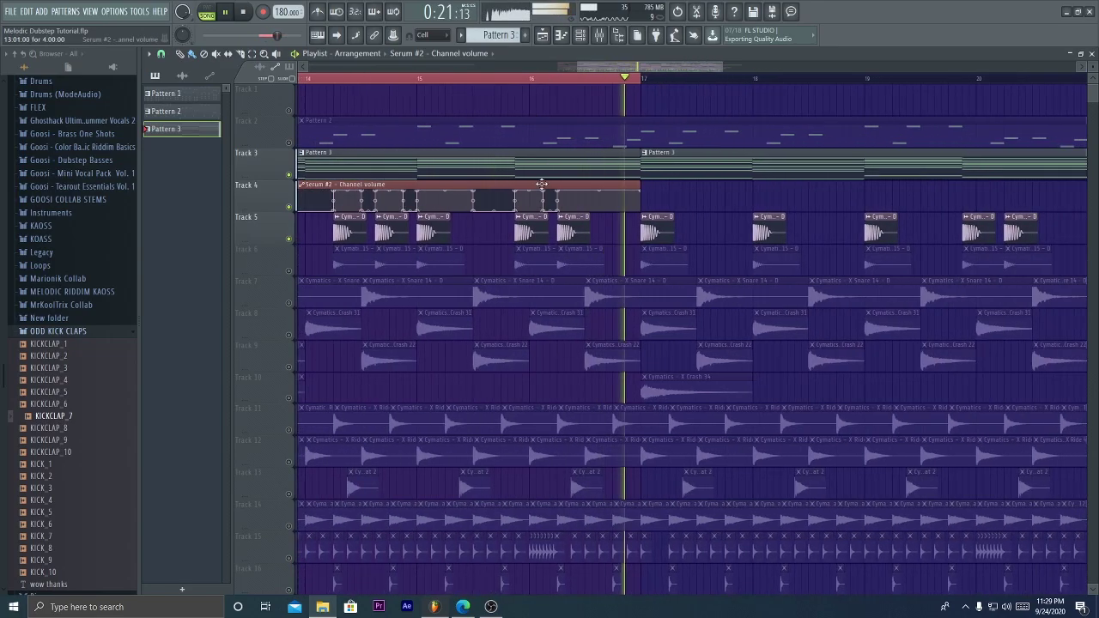
key(space)
scroll(596, 80, up, 3)
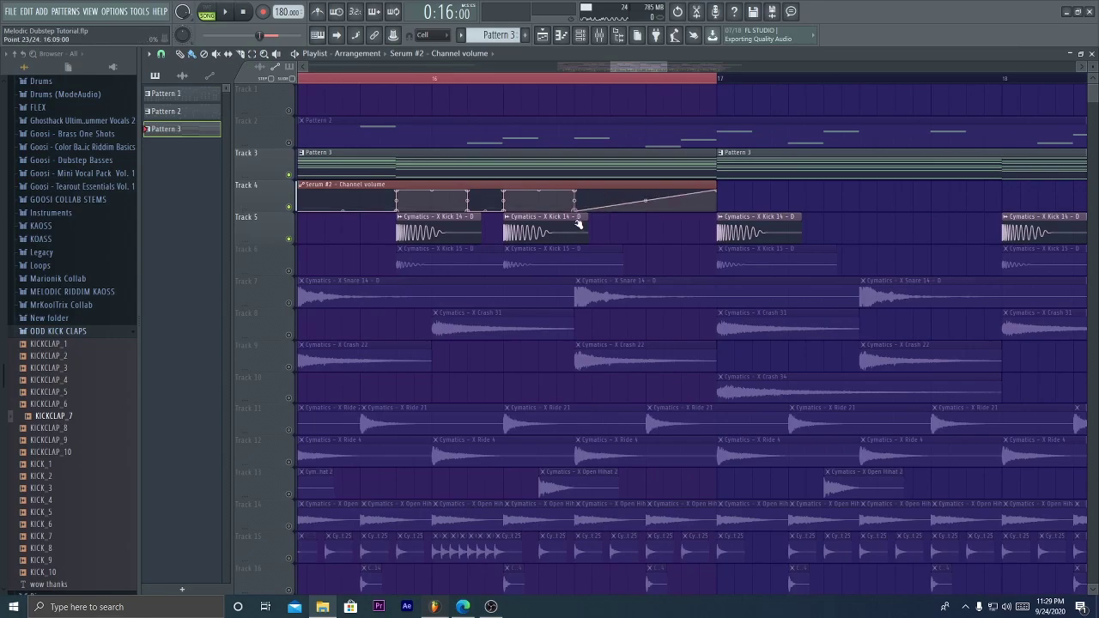
click(570, 232)
click(623, 234)
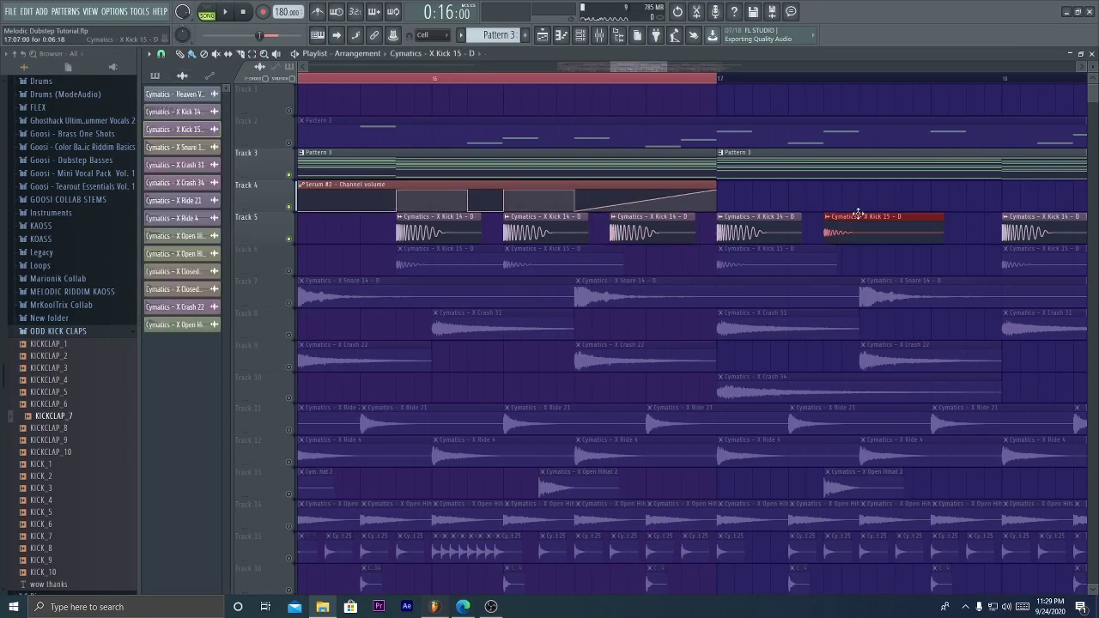
Play the section with Tracks 6 and 7 unmuted and duplicate the Serum #2 volume automation over bars 17 to 20
click(290, 273)
key(space)
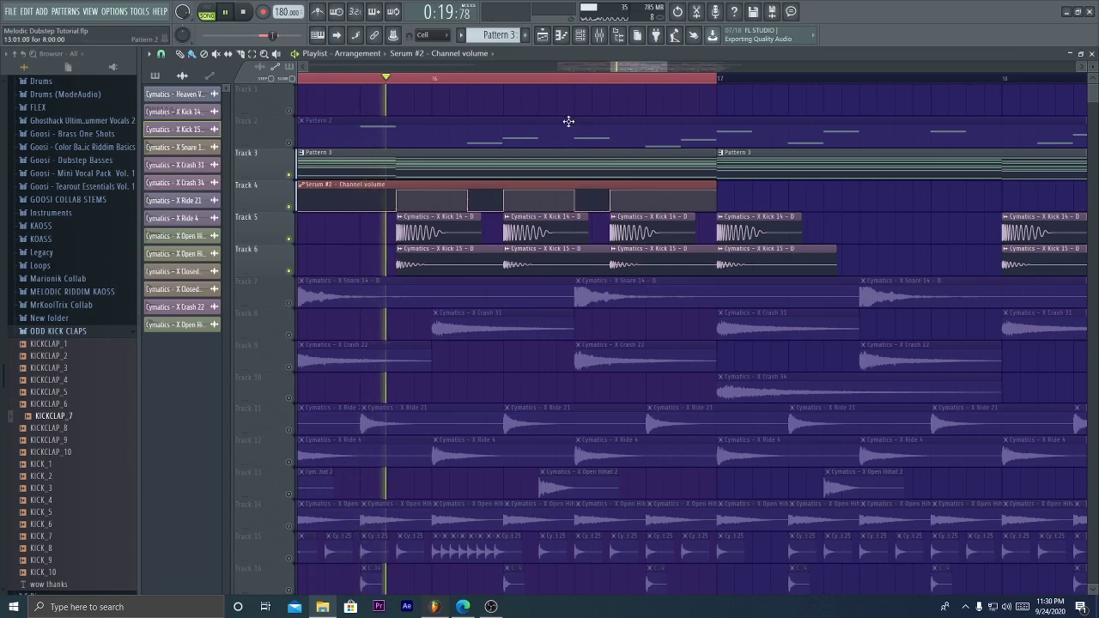
scroll(554, 84, down, 3)
scroll(554, 84, down, 3)
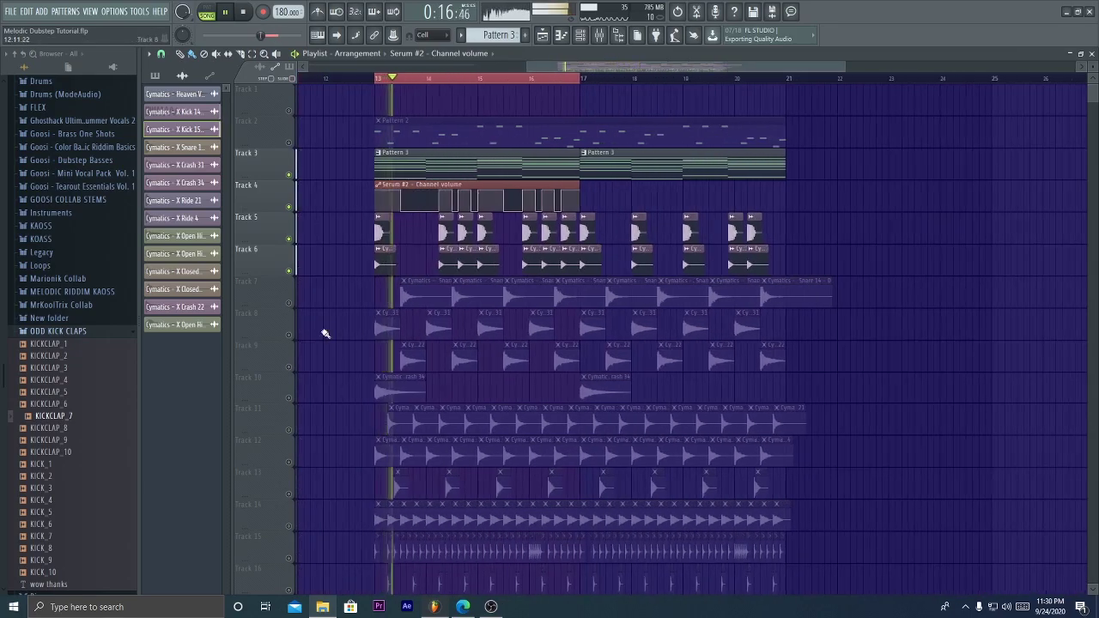
click(290, 304)
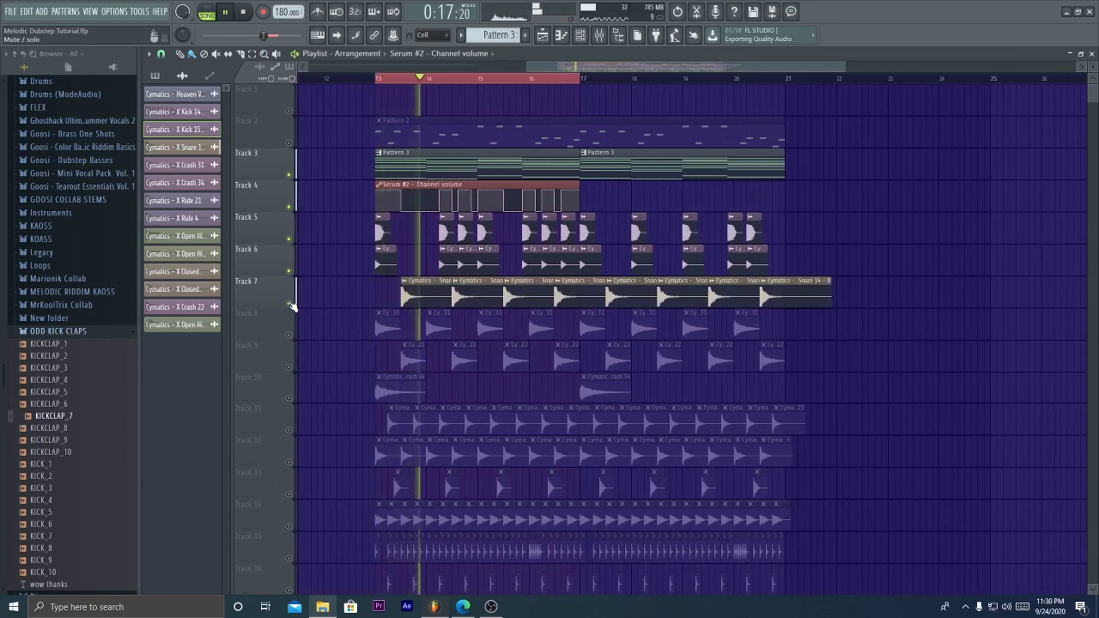
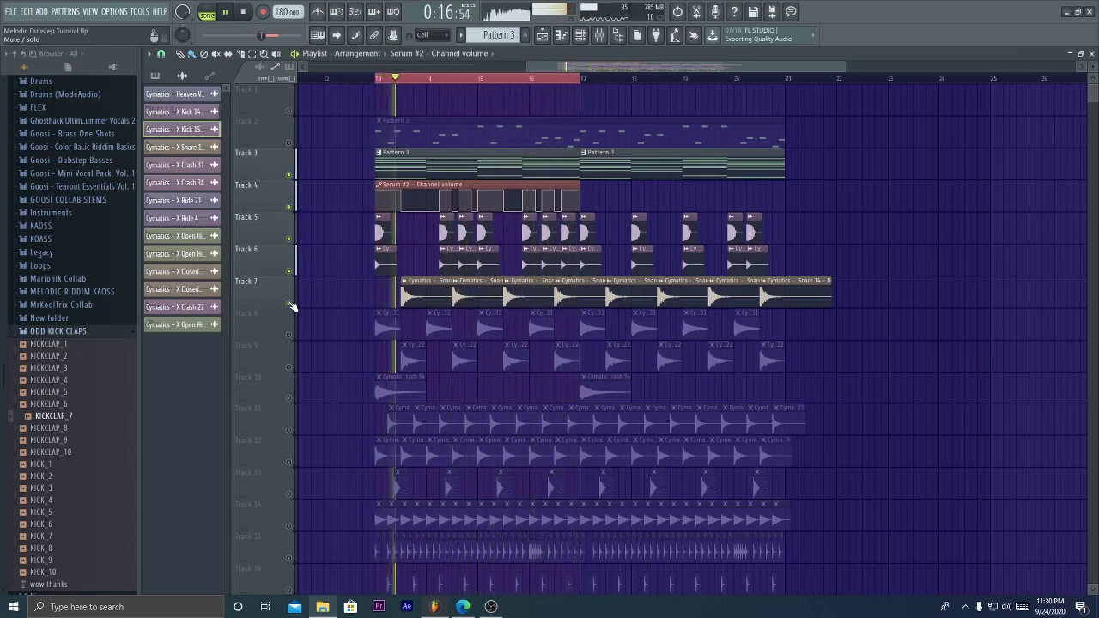
key(ctrl+b)
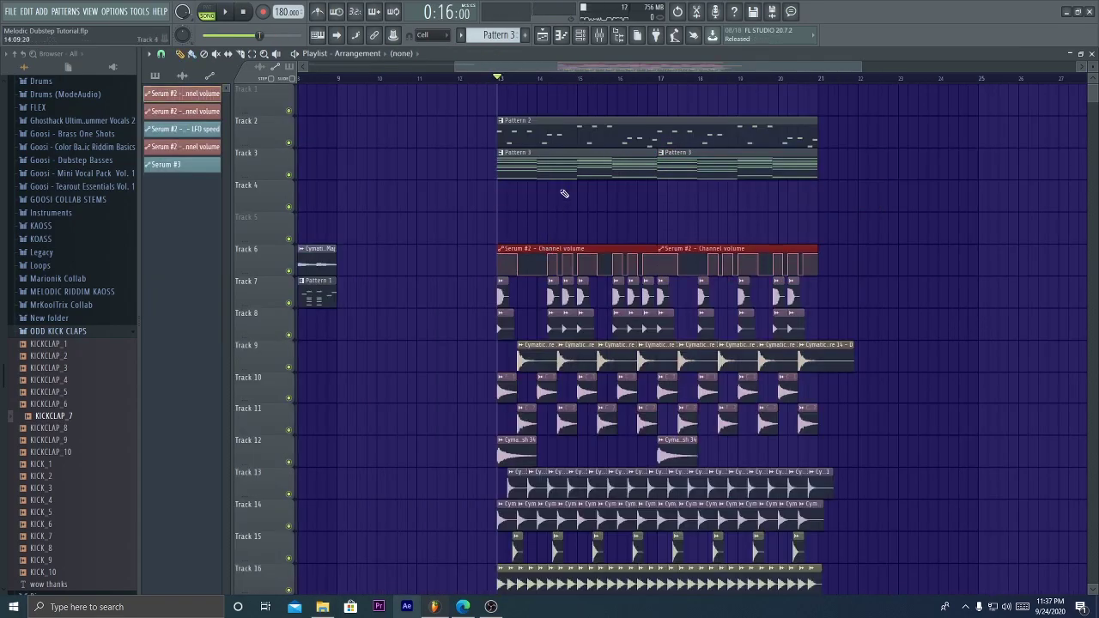
Solo Track 3 so only the Pattern 3 chords play
scroll(619, 66, up, 3)
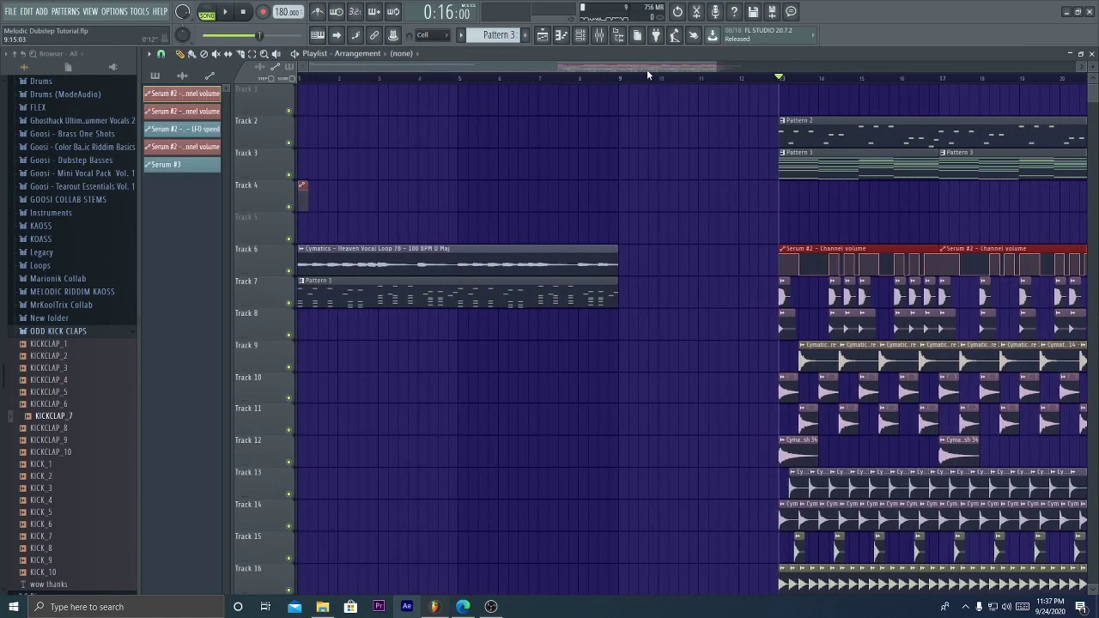
scroll(643, 68, down, 3)
scroll(677, 104, up, 1)
right_click(289, 174)
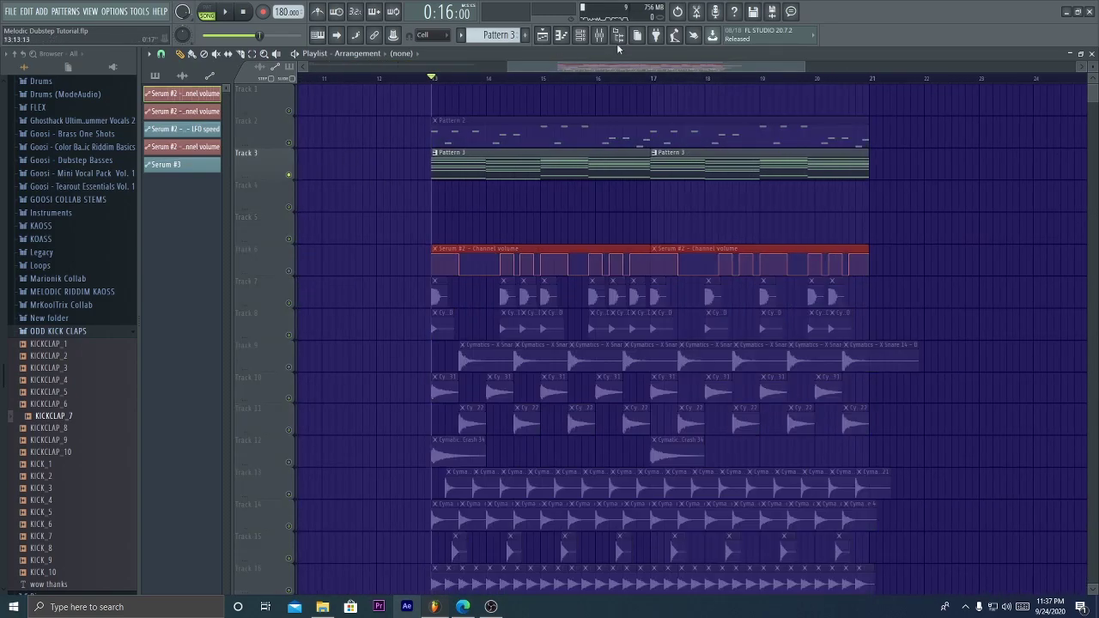
Add another Serum instance to the channel rack below Serum #2
click(580, 36)
click(554, 130)
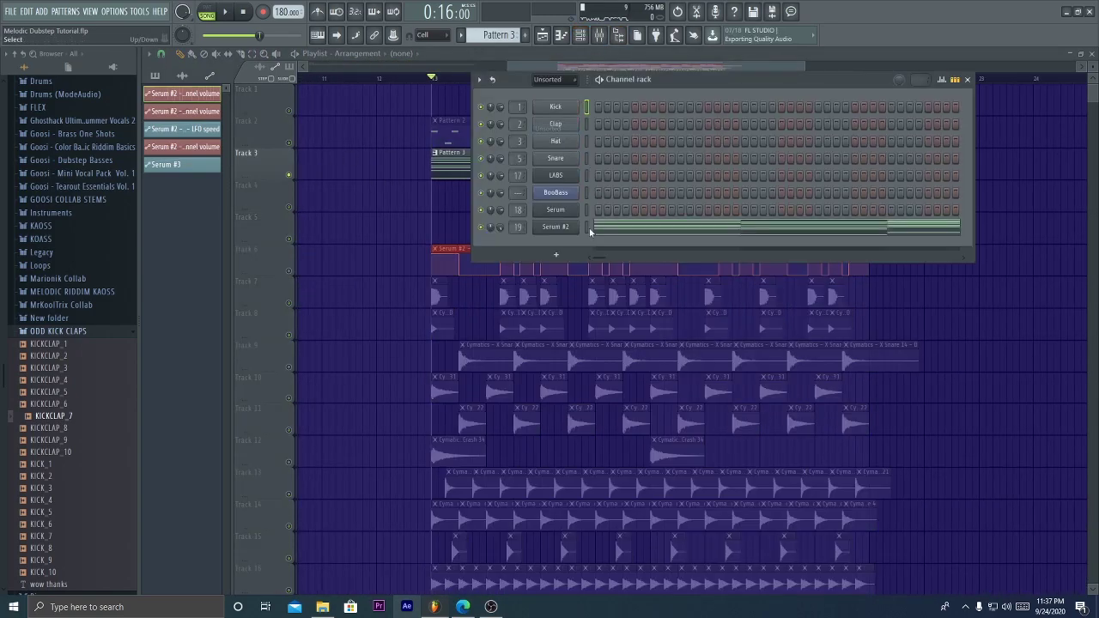
click(566, 227)
click(840, 142)
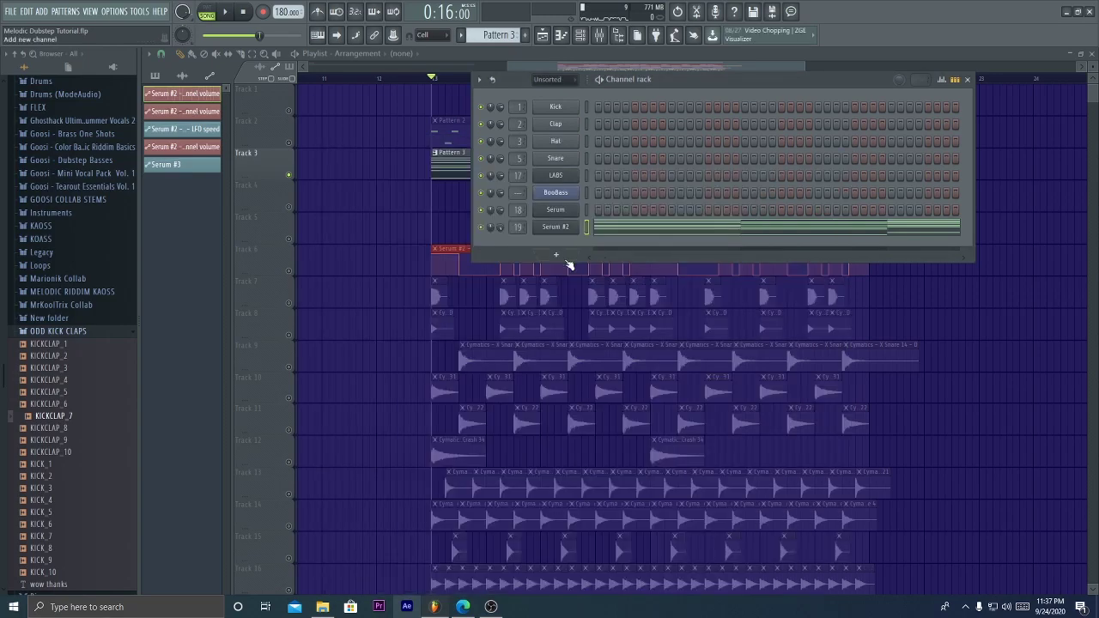
click(537, 254)
click(684, 215)
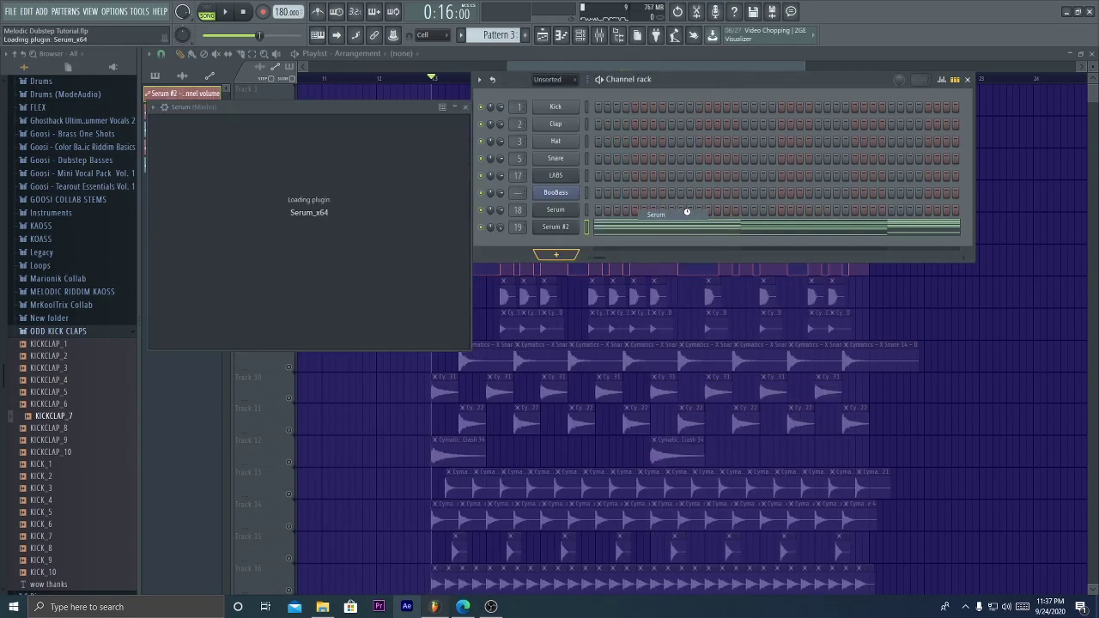
Redraw oscillator A's waveform in Serum #4 as a square wave
click(378, 206)
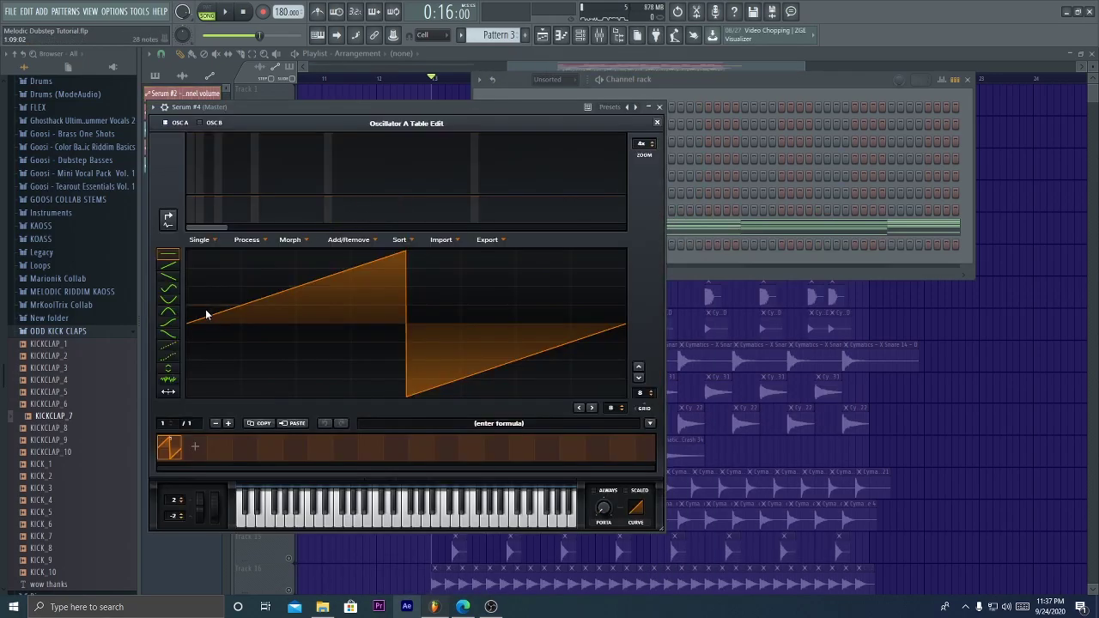
mouse_move(420, 255)
mouse_down()
mouse_move(433, 375)
mouse_move(598, 402)
mouse_up()
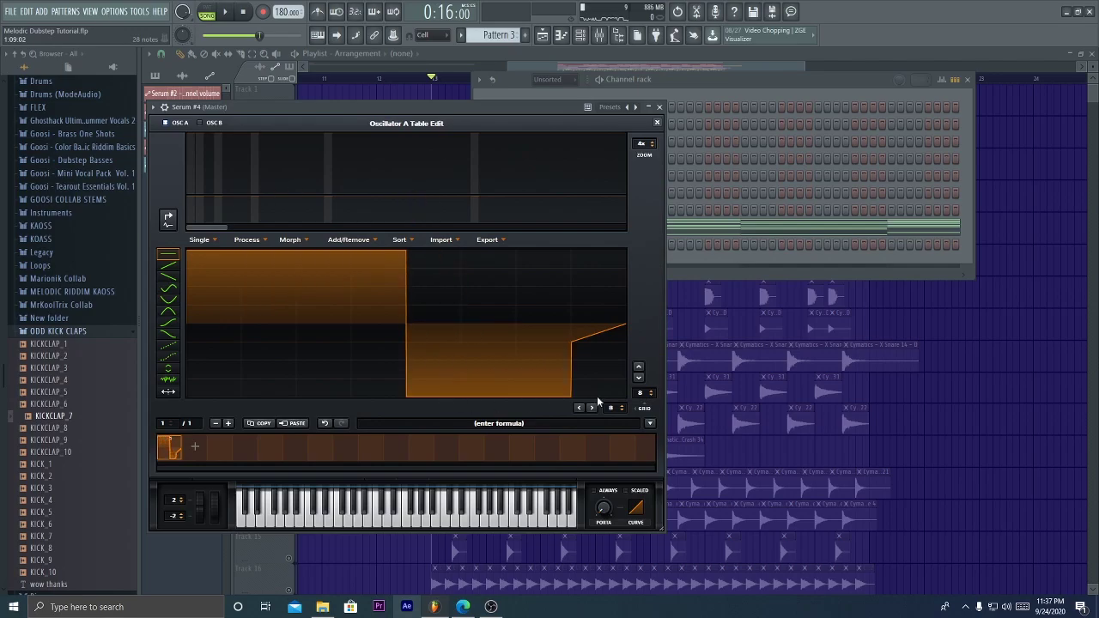
click(656, 122)
click(660, 107)
Copy all Serum #2 chord notes of Pattern 3 into the Serum #4 piano roll
click(630, 222)
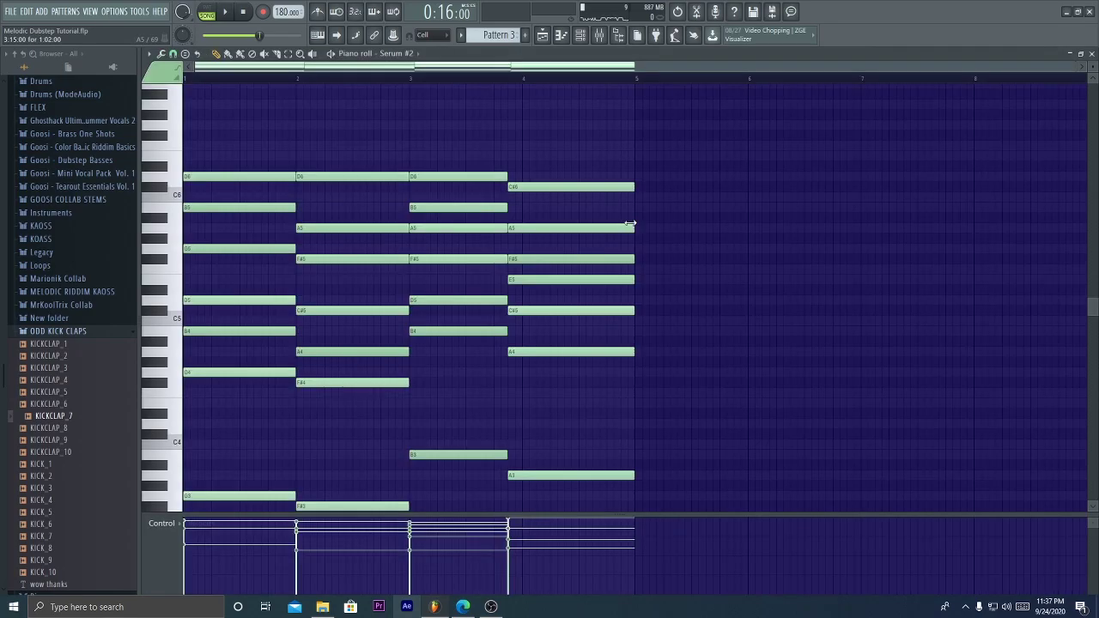
drag(689, 113, 9, 573)
key(Escape)
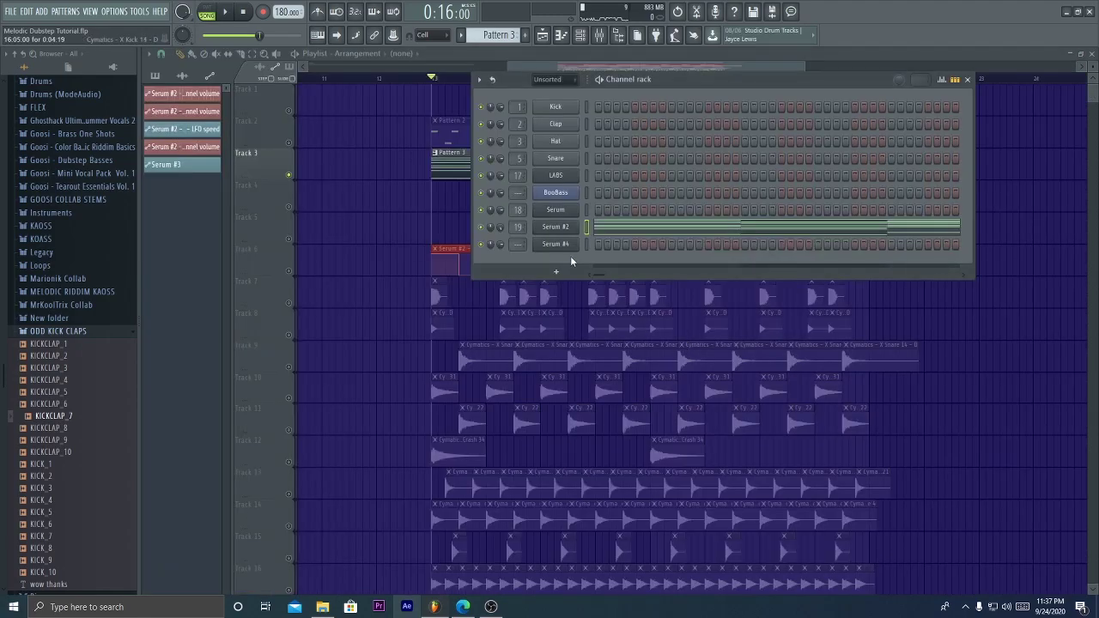
right_click(572, 245)
click(611, 245)
key(ctrl+v)
key(Escape)
Solo Serum #4 during playback and set its oscillator A to 9 unison voices with a detune of 0.06
right_click(480, 245)
click(506, 255)
key(space)
click(574, 245)
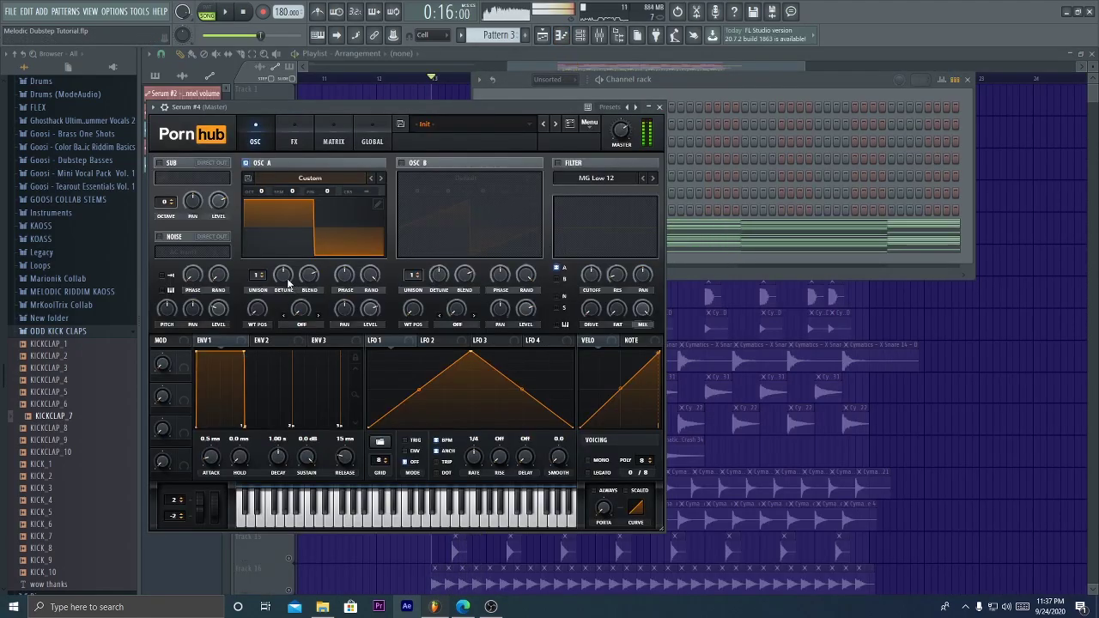
mouse_move(256, 275)
mouse_down()
mouse_move(264, 244)
mouse_move(284, 277)
mouse_up()
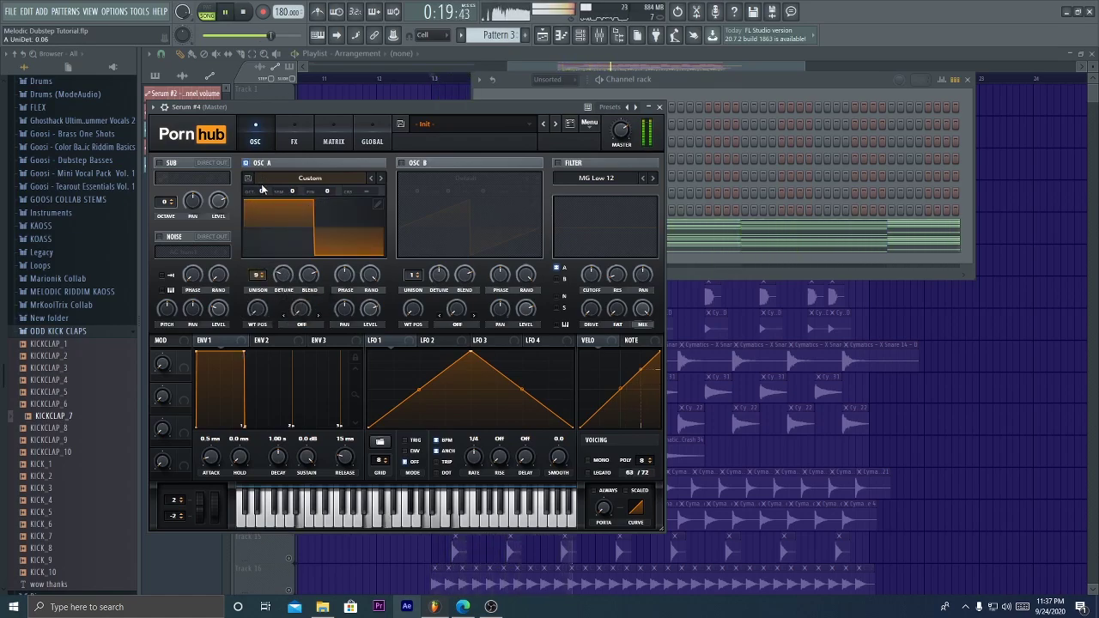
Enable Serum #4's oscillator B with 9 unison voices and a detune of 0.10, and redraw its waveform as a square wave
click(401, 163)
drag(413, 275, 417, 222)
drag(438, 274, 438, 284)
click(532, 204)
mouse_move(226, 319)
mouse_down()
mouse_move(208, 242)
mouse_move(374, 176)
mouse_up()
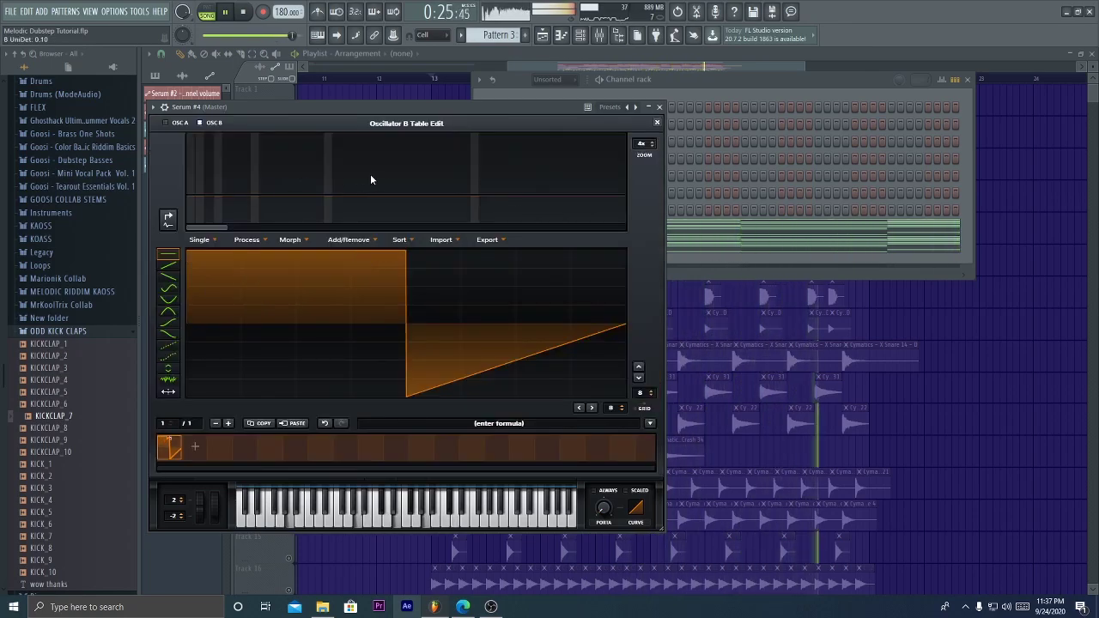
mouse_move(451, 377)
mouse_down()
mouse_move(456, 415)
mouse_move(609, 399)
mouse_up()
click(656, 122)
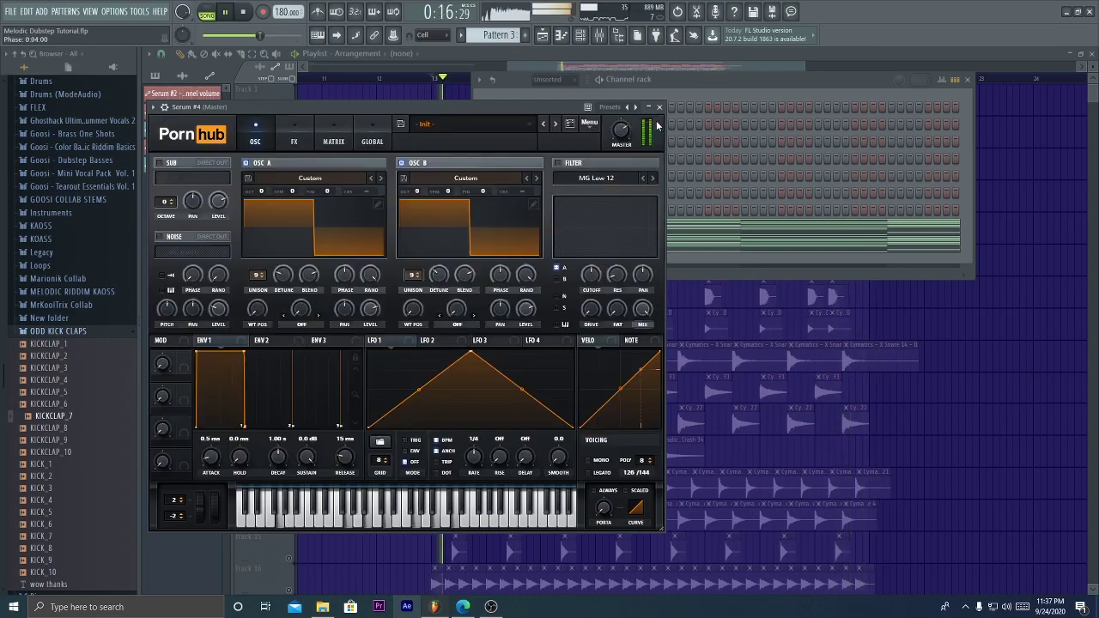
Enable the compressor in Serum #4's effects in multiband mode and adjust its threshold
click(294, 132)
click(164, 269)
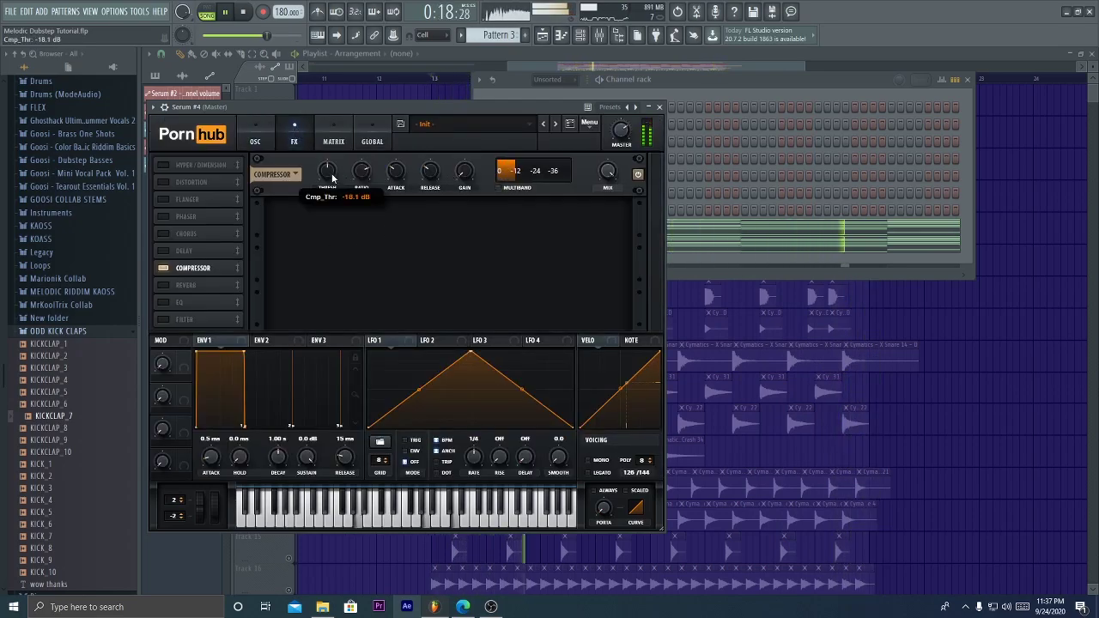
click(500, 188)
drag(333, 175, 336, 151)
click(259, 131)
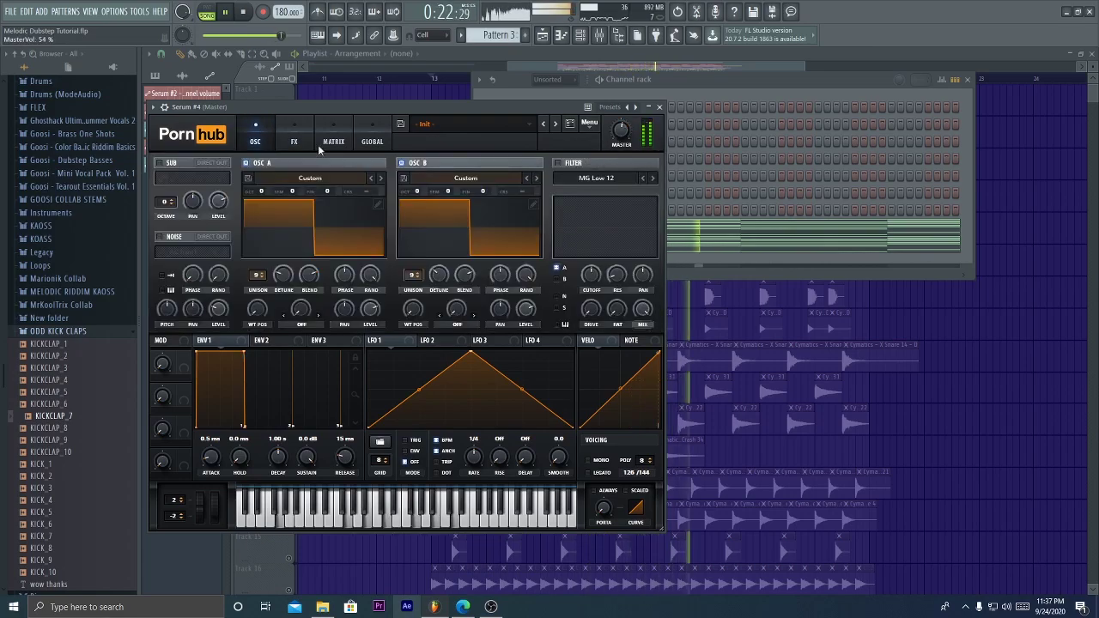
Play Serum #2 and Serum #4 together and route the Serum #4 channel to mixer insert 20
click(385, 57)
key(space)
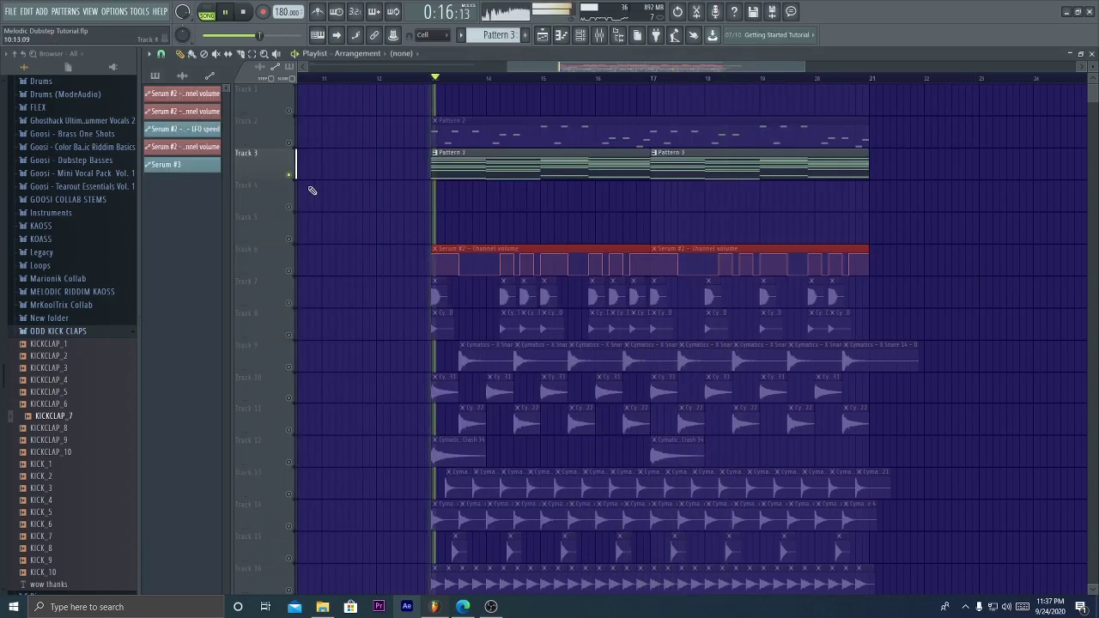
key(F6)
key(space)
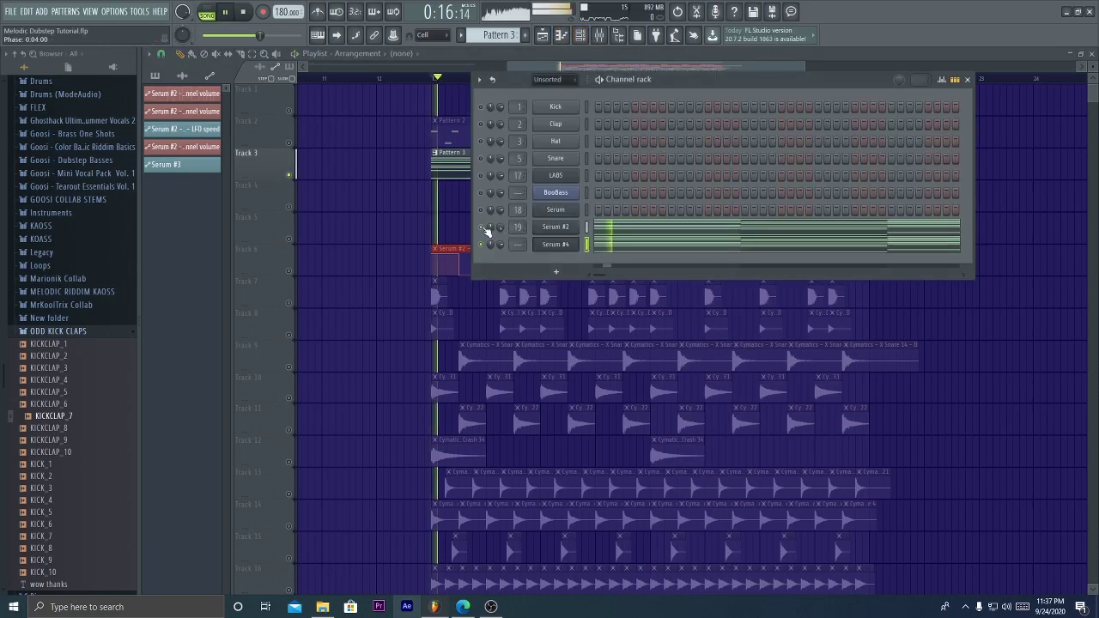
key(F9)
right_click(696, 68)
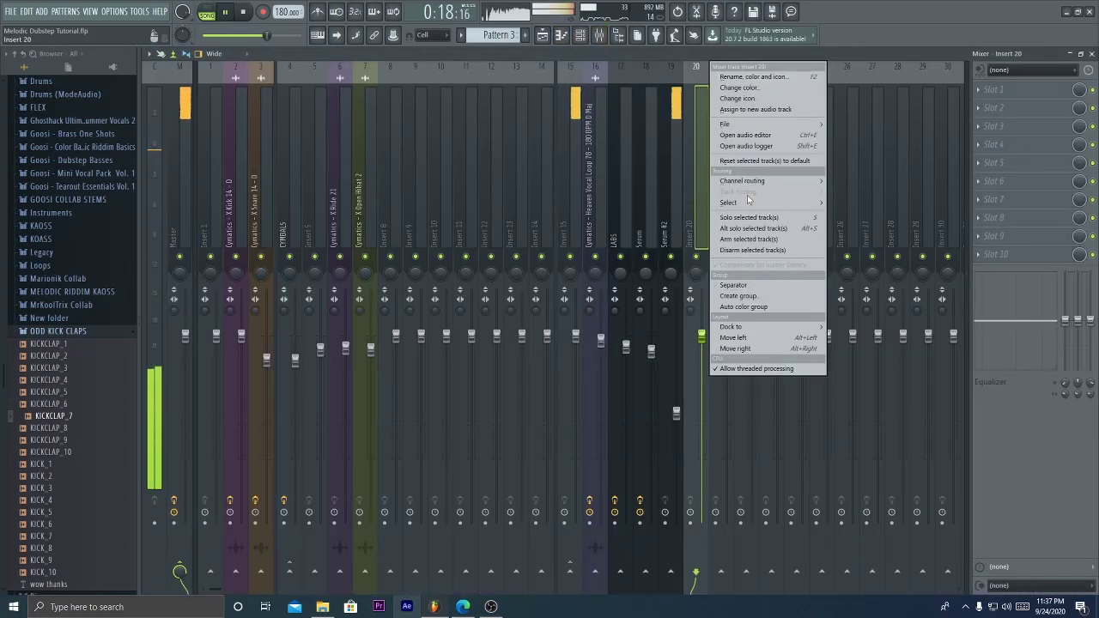
mouse_move(772, 180)
click(858, 181)
key(F9)
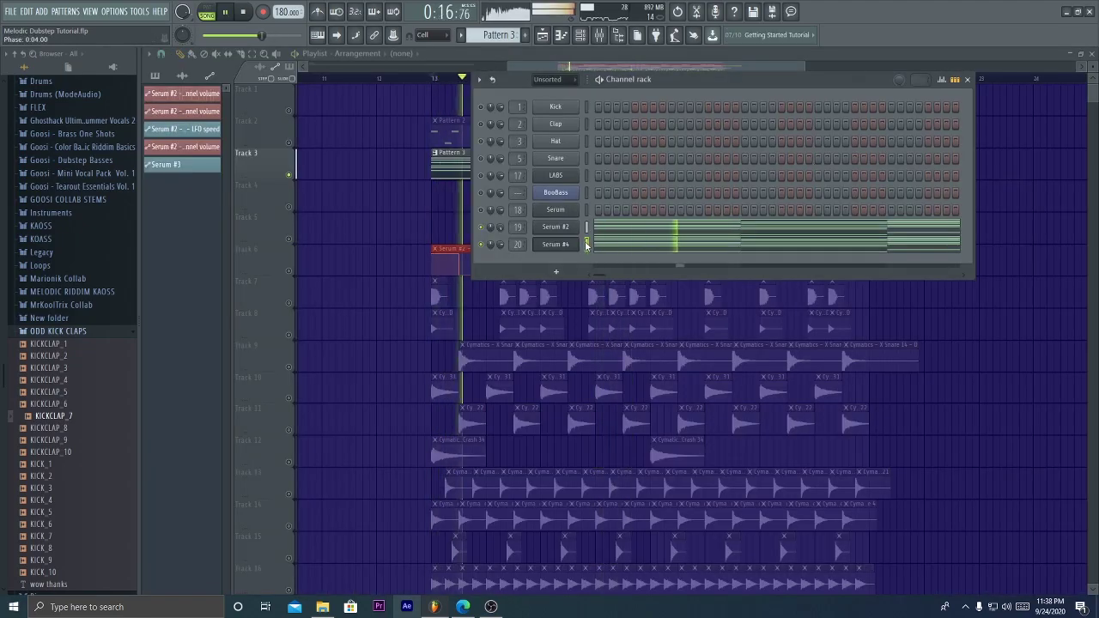
Add a 3x Osc channel and set all three of its oscillators to noise
click(556, 271)
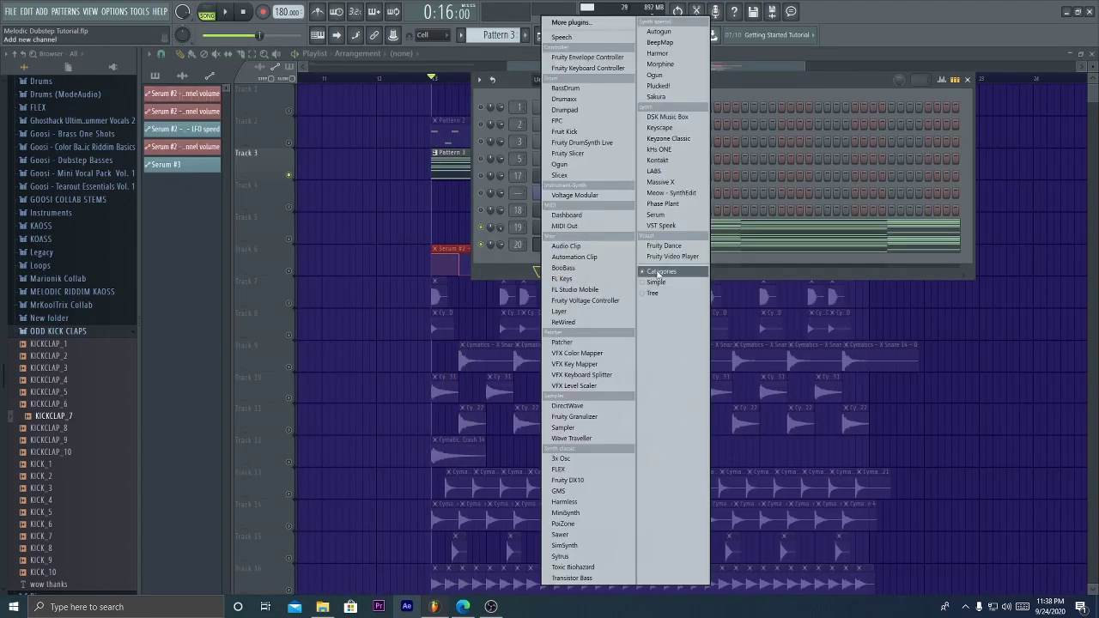
click(615, 462)
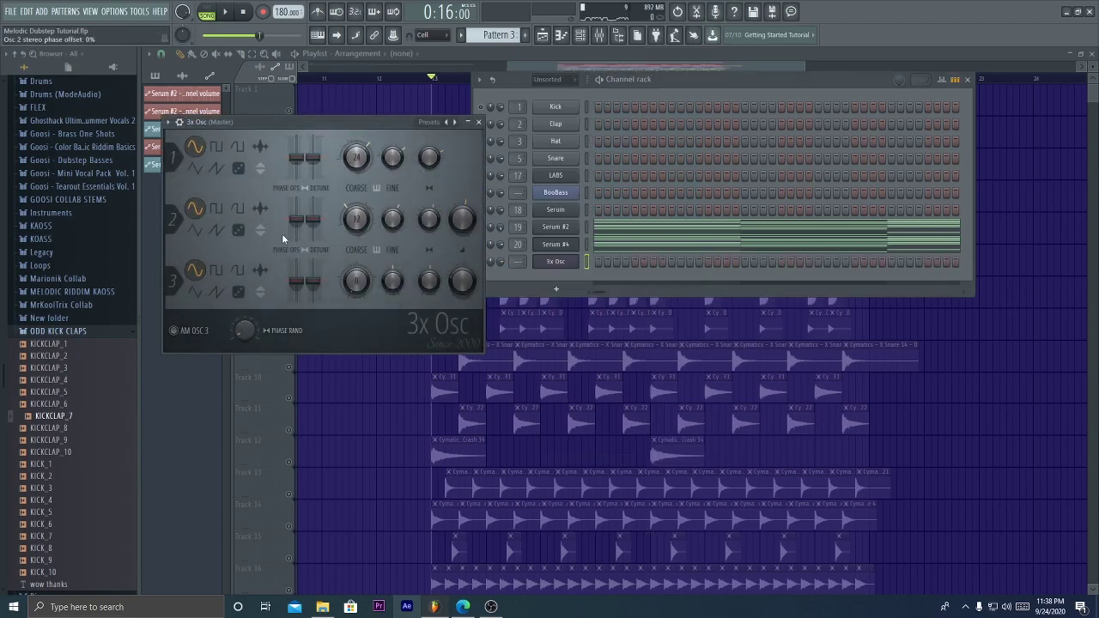
key(space)
Copy the Serum #4 chord notes of Pattern 3 into the 3x Osc piano roll
click(598, 247)
scroll(716, 215, up, 4)
drag(684, 140, 292, 405)
key(Escape)
right_click(561, 260)
click(606, 262)
key(ctrl+v)
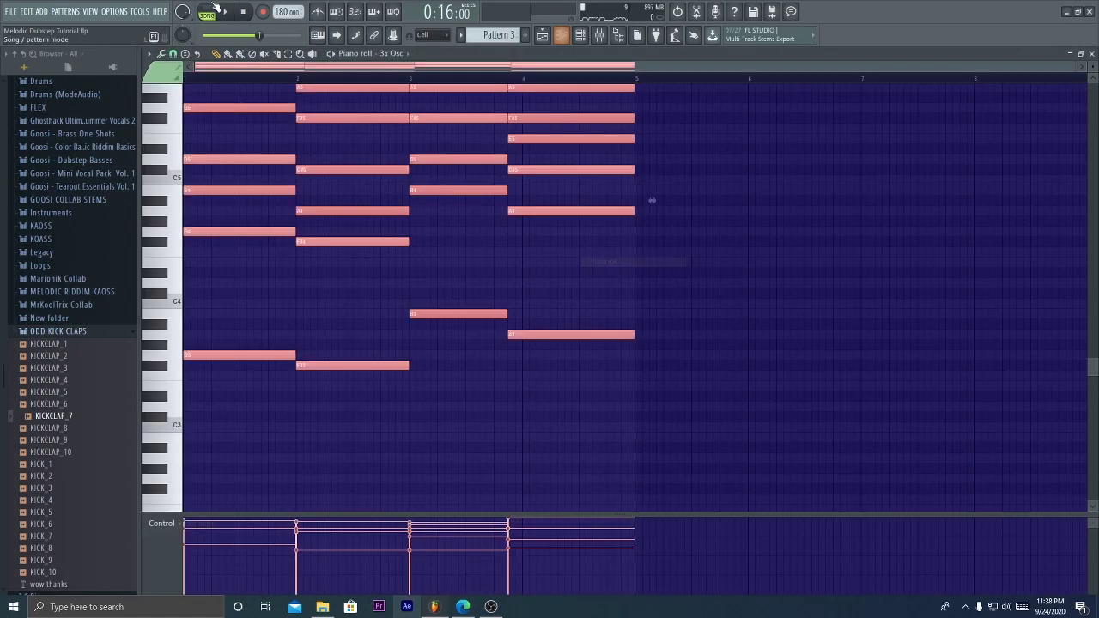
Play Pattern 3 in pattern mode and lower the 3x Osc channel volume to about 27%
key(l)
key(space)
key(Escape)
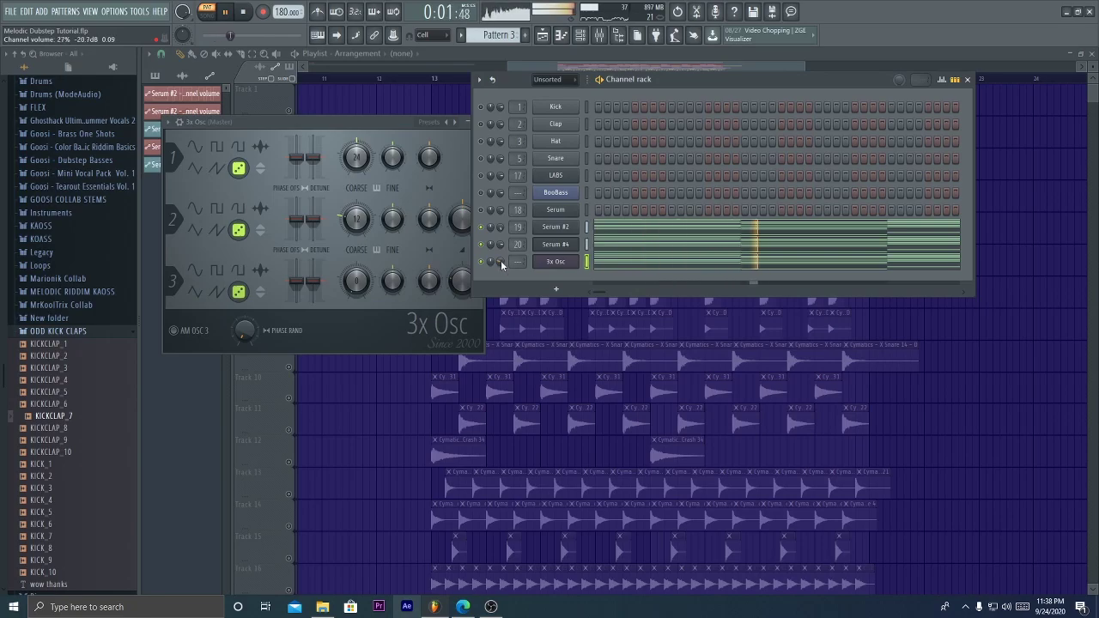
Route the 3x Osc channel to mixer insert 21 and stop playback
click(611, 36)
right_click(735, 64)
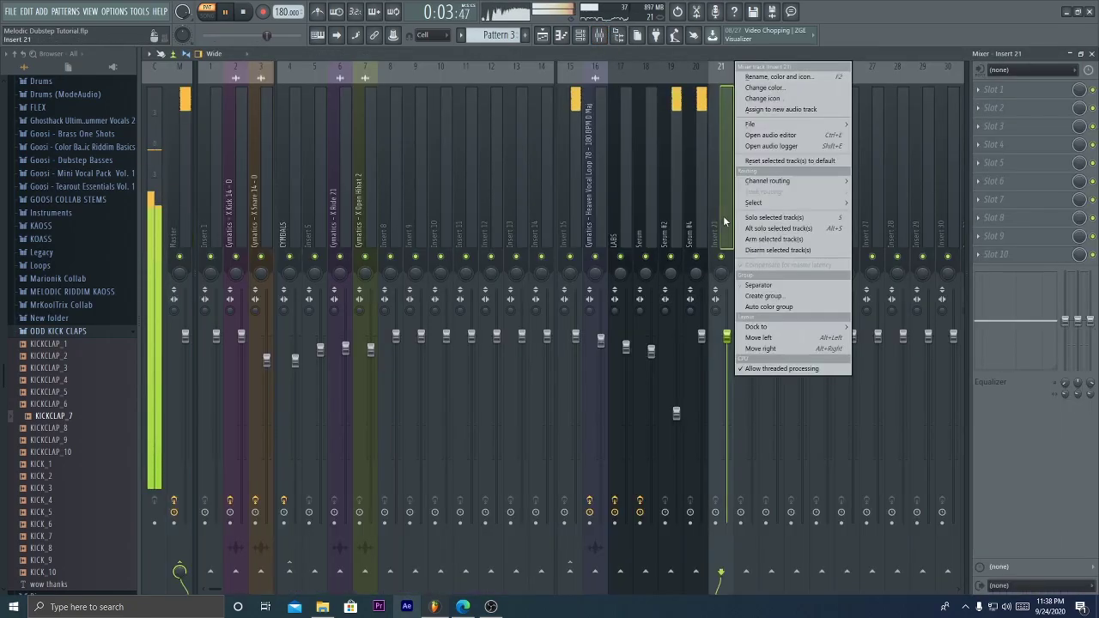
mouse_move(775, 181)
click(892, 184)
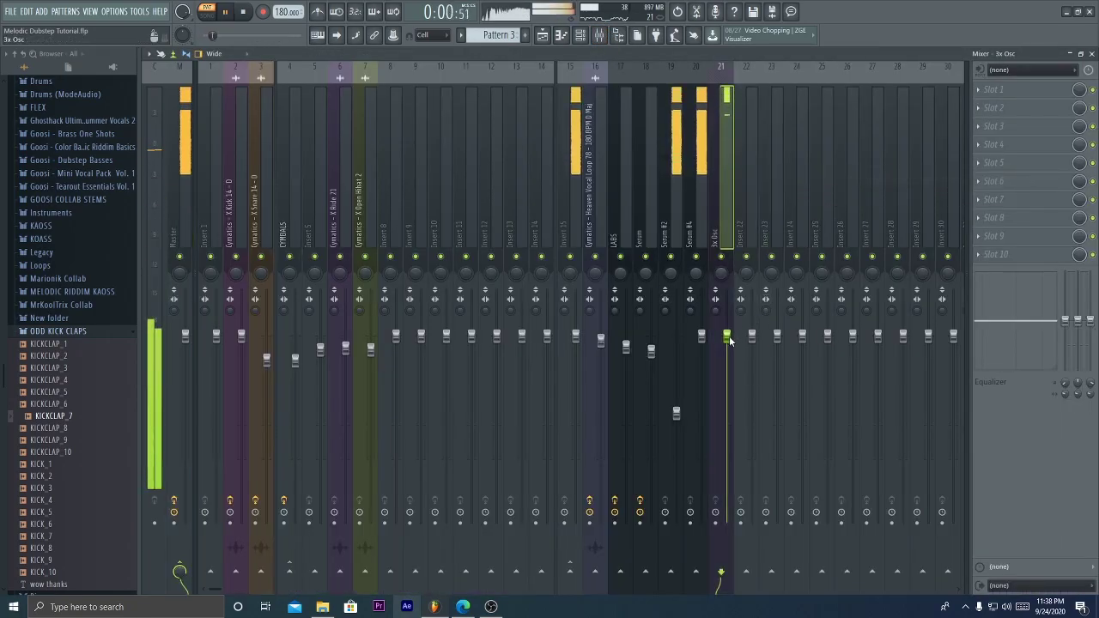
key(space)
key(F9)
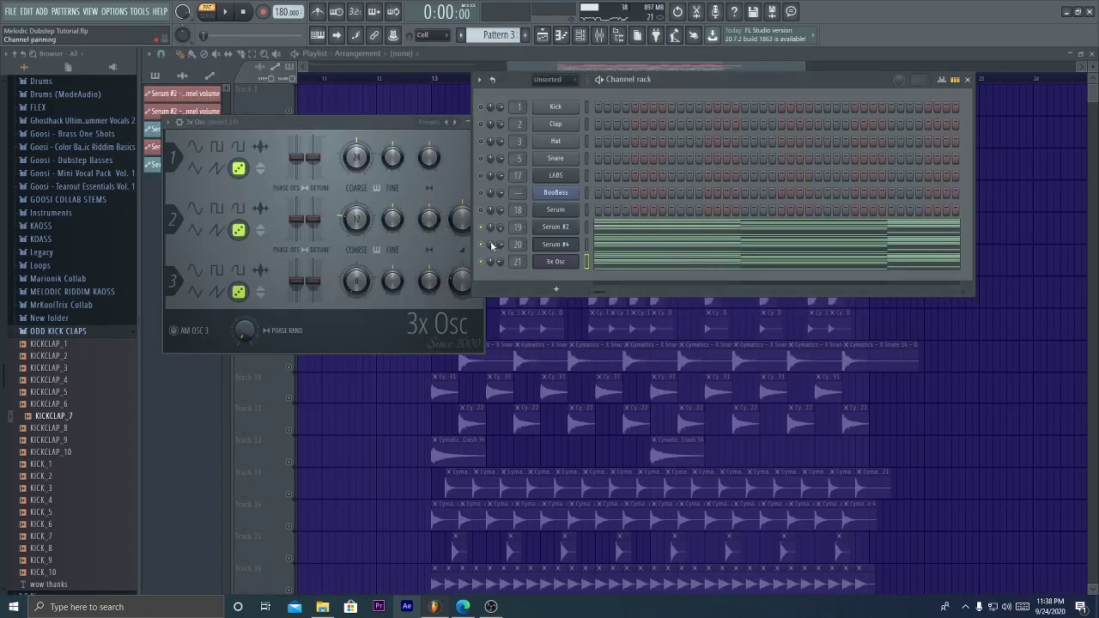
Solo the 3x Osc channel and play Pattern 3 to hear the noise layer alone
right_click(484, 261)
click(499, 269)
right_click(490, 263)
key(Escape)
right_click(490, 264)
key(Escape)
right_click(488, 267)
click(498, 270)
key(space)
click(954, 328)
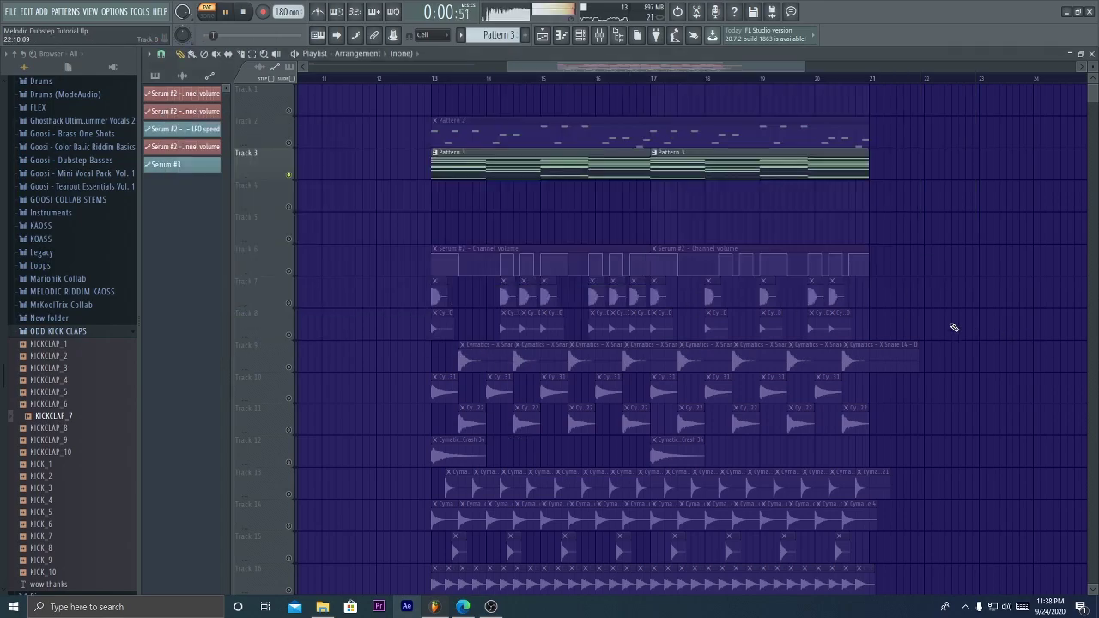
Unsolo Track 3 so all playlist tracks sound, and play the drop from bar 13
click(418, 79)
key(space)
right_click(285, 148)
click(285, 174)
right_click(288, 175)
key(space)
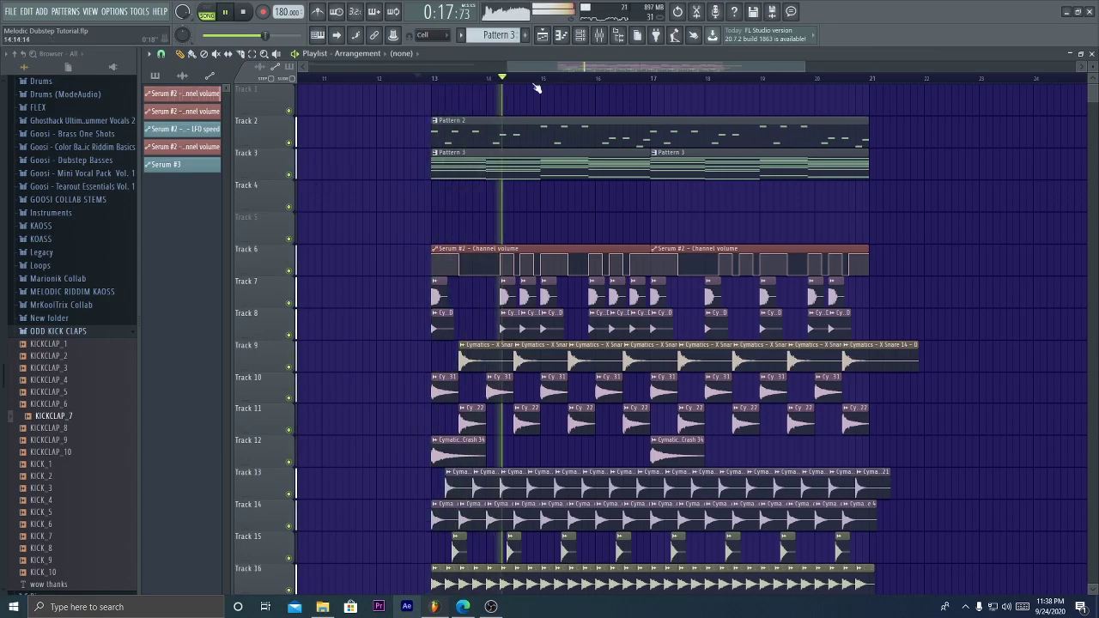
Create channel volume automation clips for Serum #4 and 3x Osc at bar 13, matching the Serum #2 gate pattern
double_click(506, 248)
click(457, 151)
click(477, 164)
click(463, 106)
click(432, 79)
key(space)
click(579, 38)
click(544, 79)
click(554, 108)
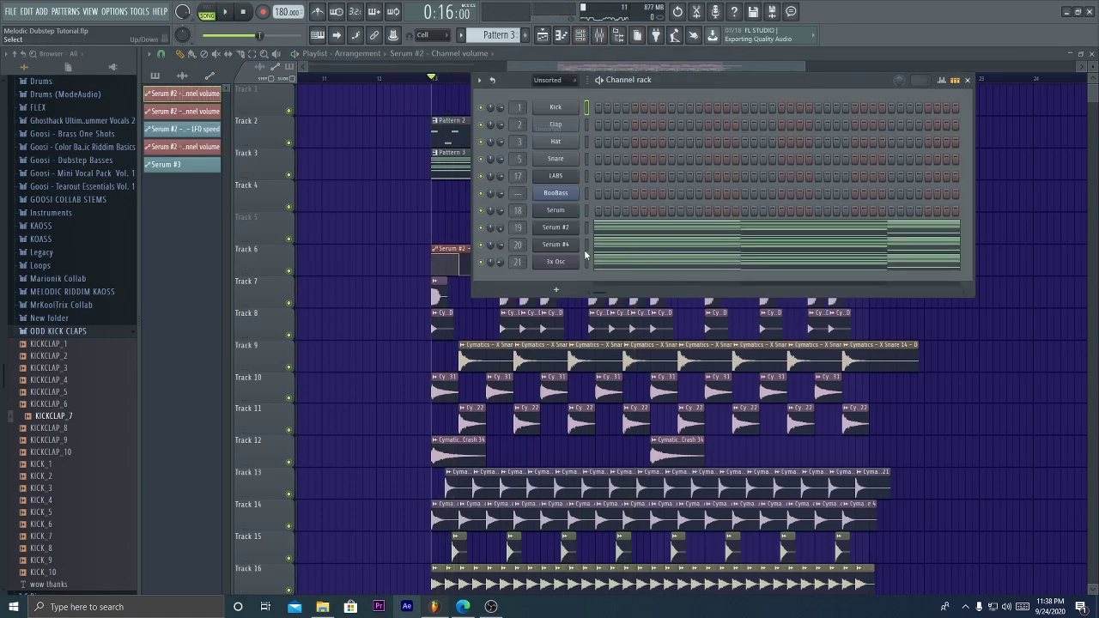
click(555, 227)
click(844, 148)
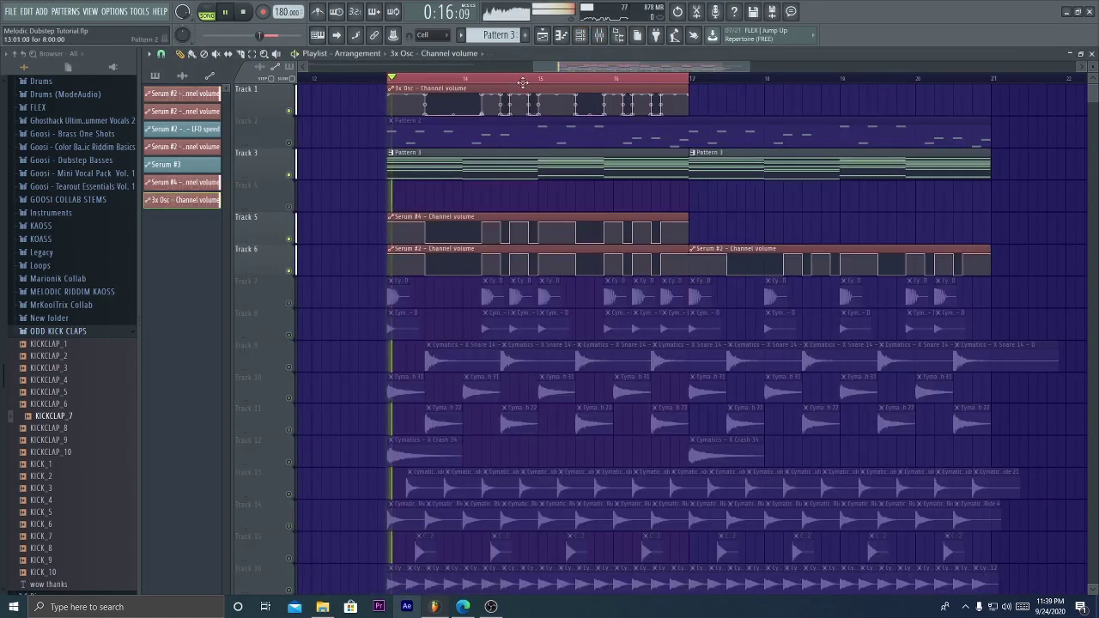
Lower the Serum #4 mixer fader to around the Serum #2 fader's height and bring the 3x Osc fader down slightly
click(599, 34)
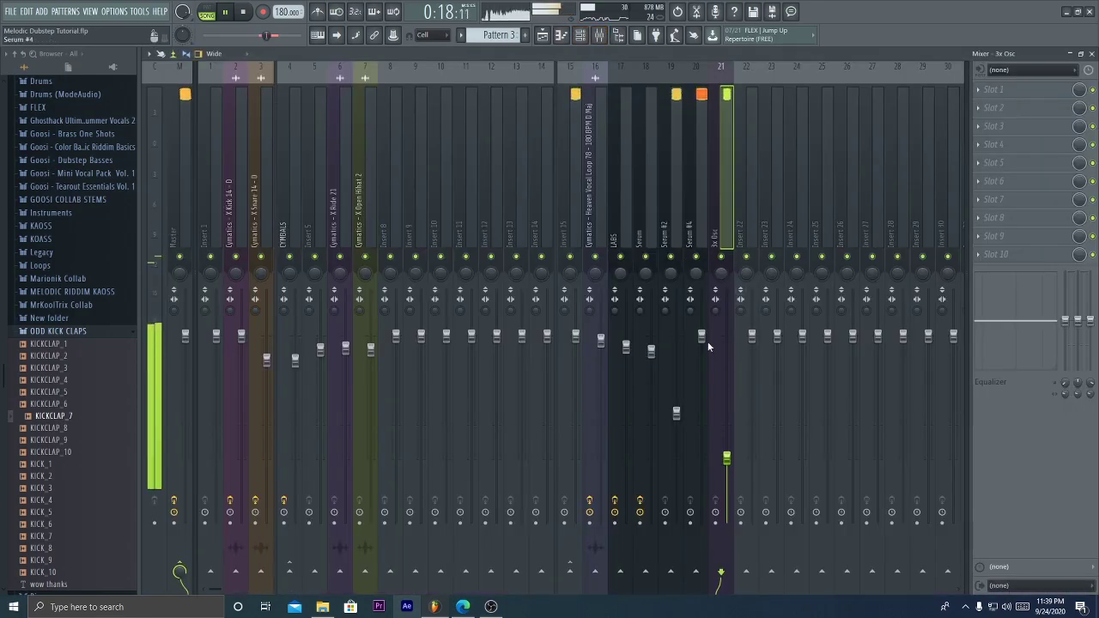
drag(702, 337, 703, 403)
drag(726, 457, 724, 470)
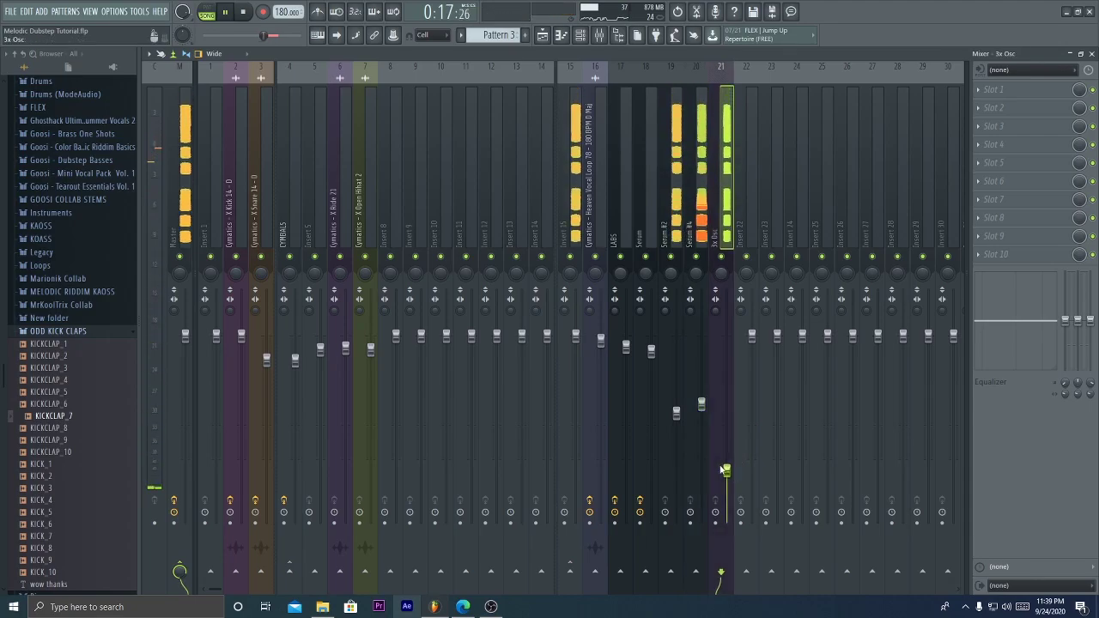
Select the Serum #2, Serum #4 and 3x Osc inserts and shift them one mixer slot up, freeing insert 19
click(675, 208)
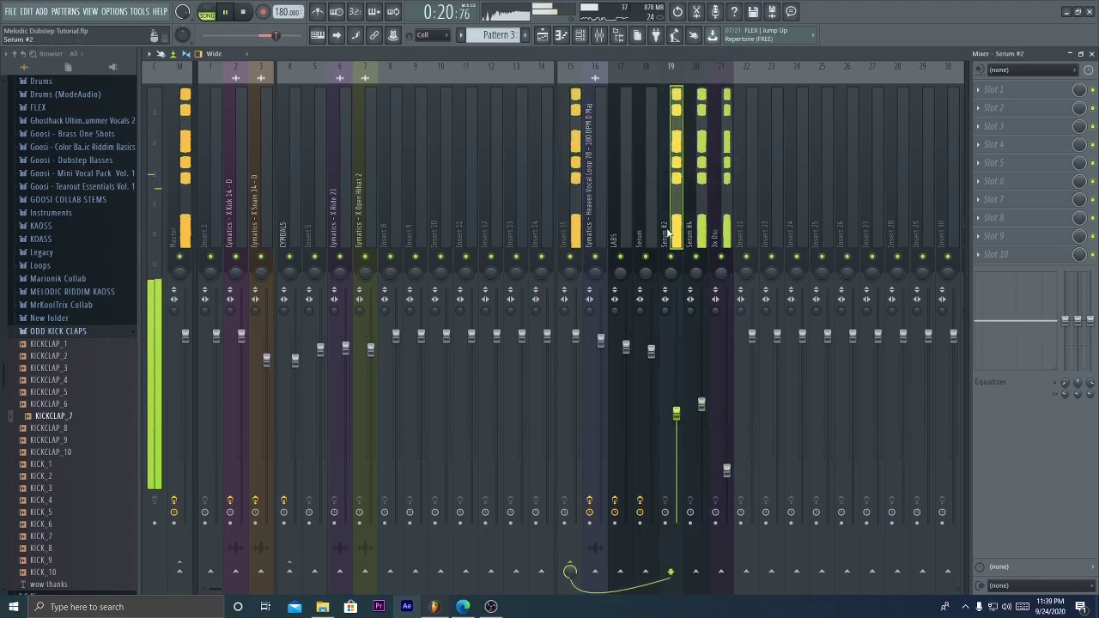
drag(668, 234, 728, 243)
key(space)
key(alt+Right)
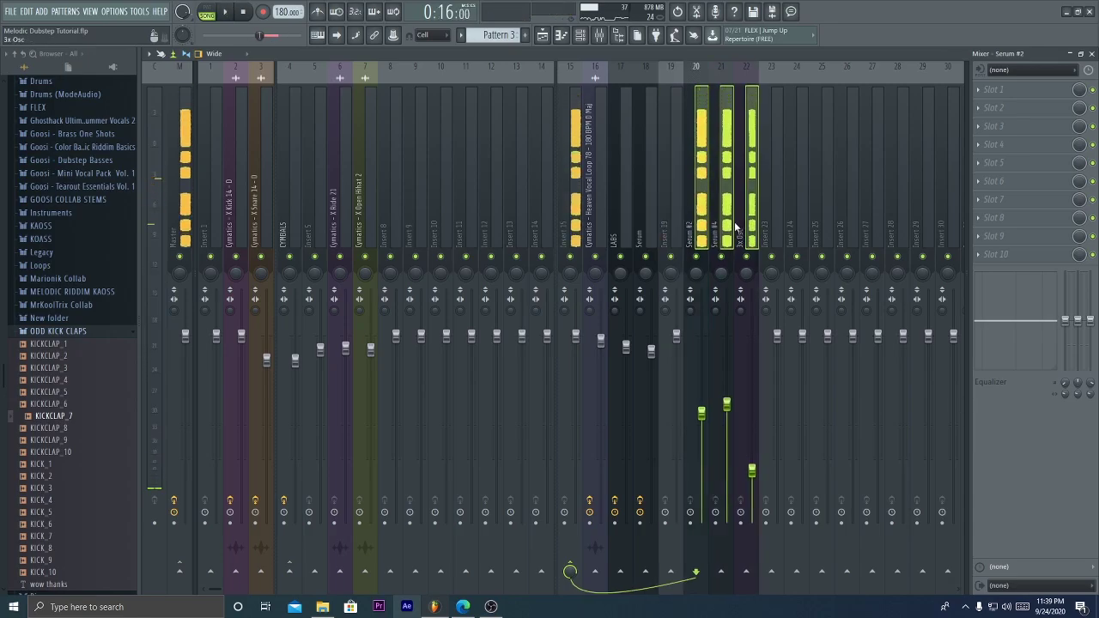
Route the three selected layer inserts to insert 19 only and add a mixer separator before insert 19
right_click(671, 571)
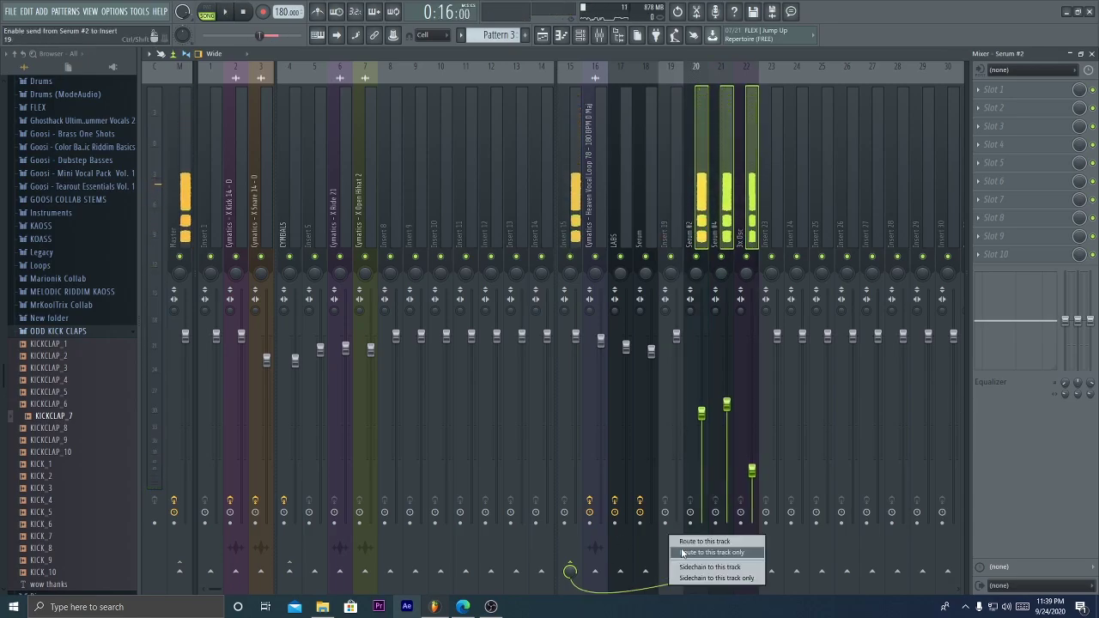
click(713, 553)
right_click(674, 241)
click(721, 296)
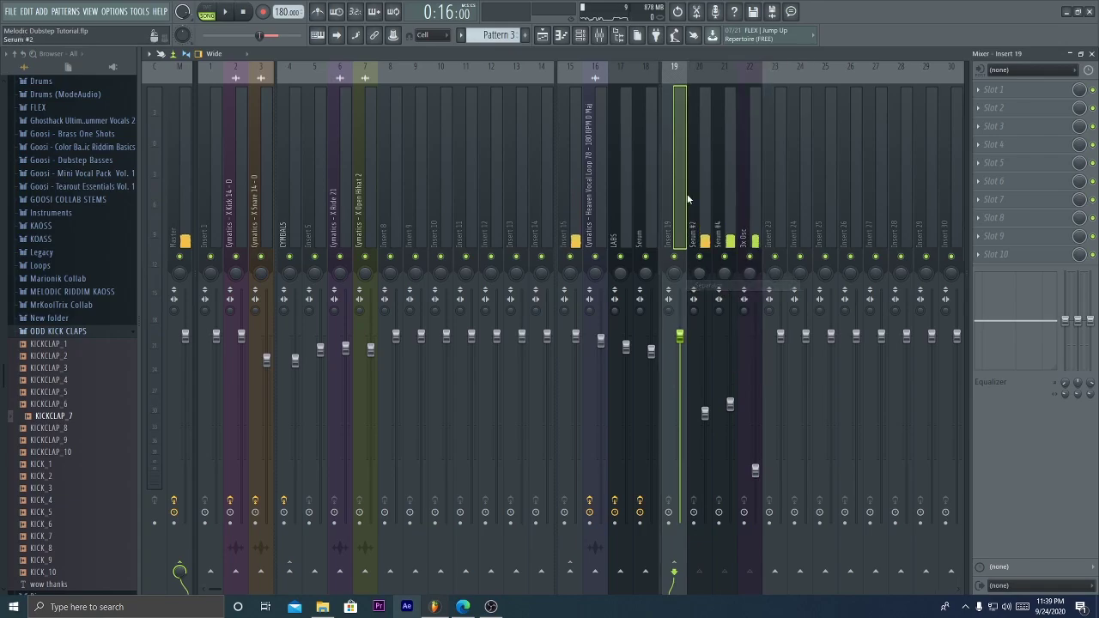
Load Fruity Parametric EQ 2 in insert 19's first slot with the 20Hz - 18kHz cut preset
click(979, 91)
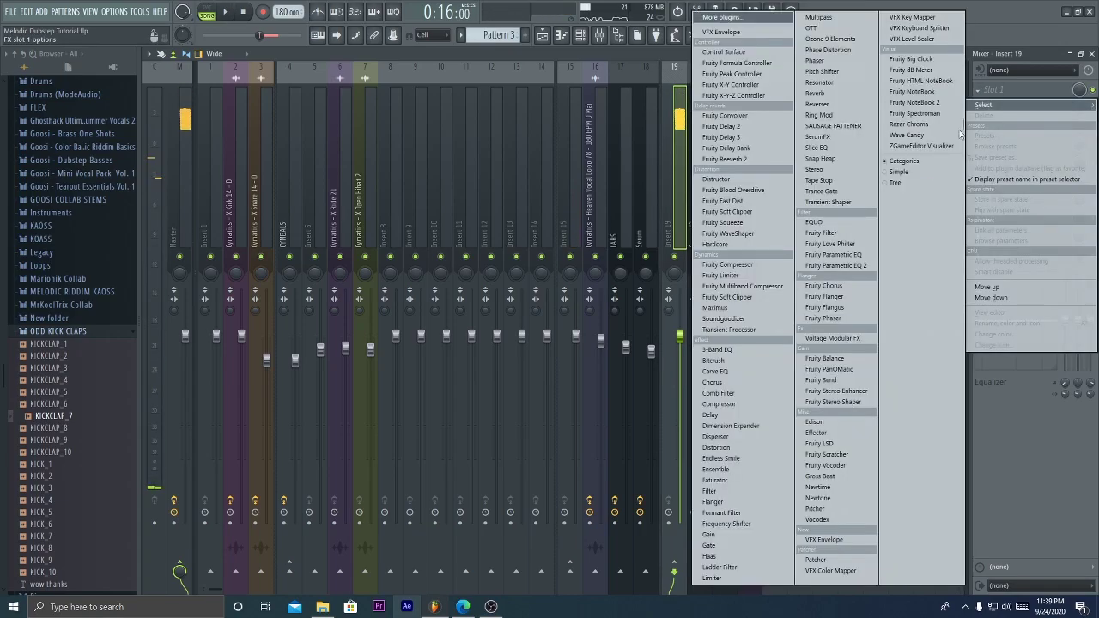
click(837, 266)
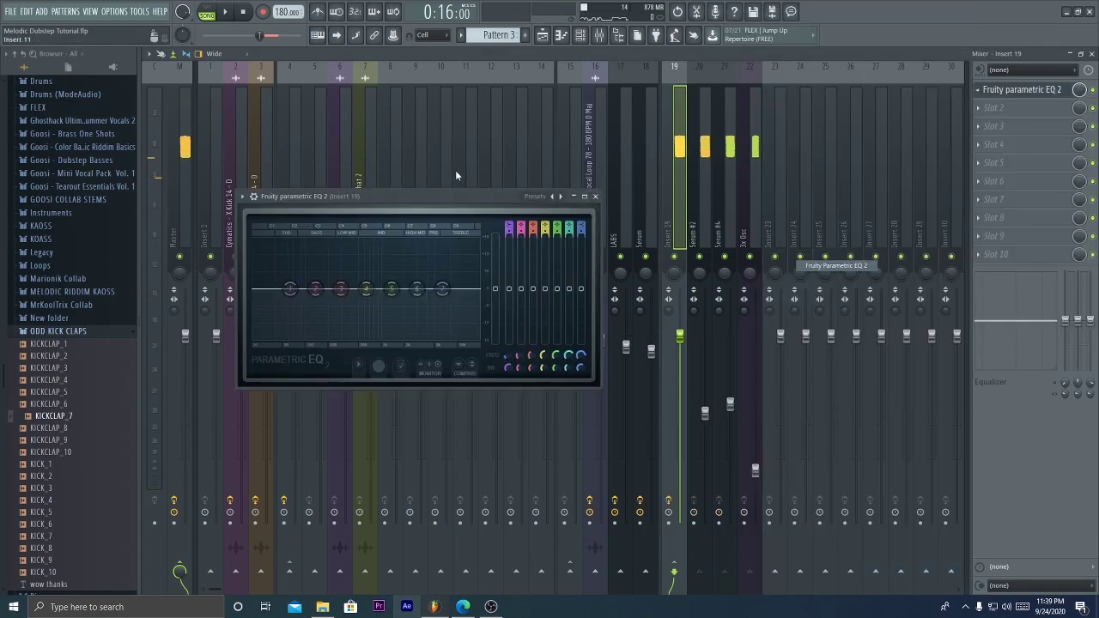
click(541, 201)
click(570, 263)
Try EQ band 1's high-pass frequency at D5 (587.3 Hz) and D3 (146.8 Hz)
right_click(258, 294)
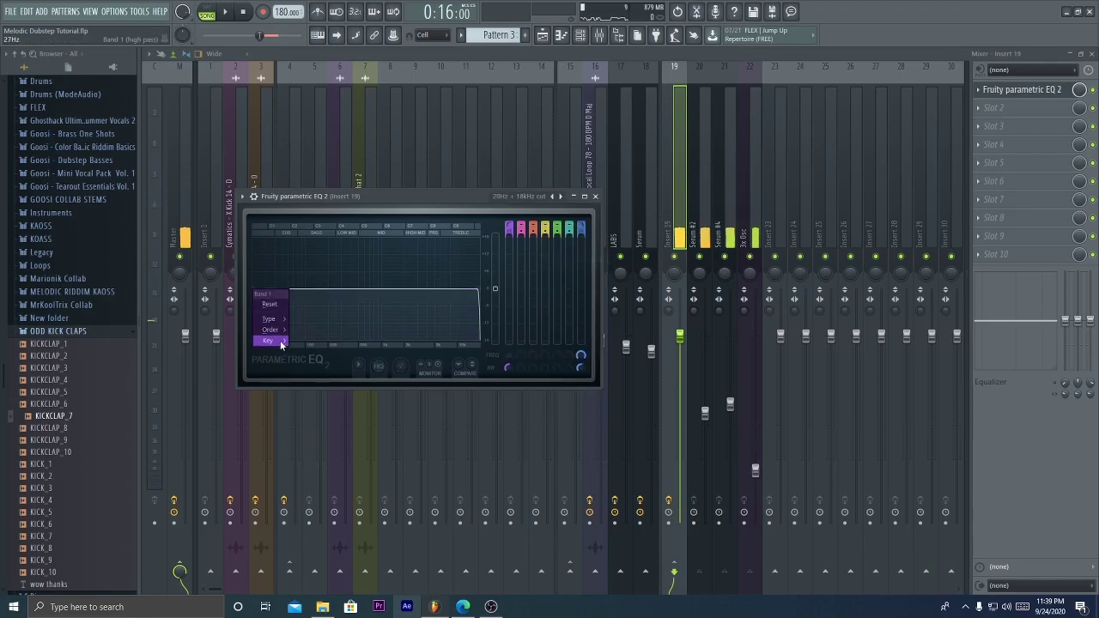
mouse_move(280, 342)
mouse_move(311, 394)
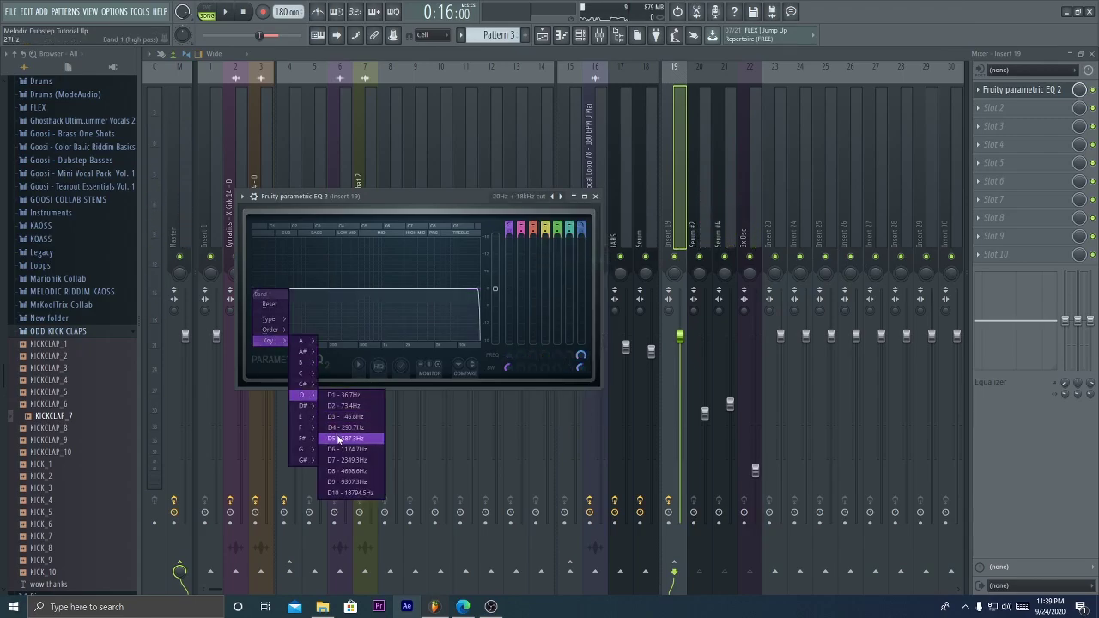
click(337, 432)
right_click(367, 295)
mouse_move(374, 343)
mouse_move(415, 383)
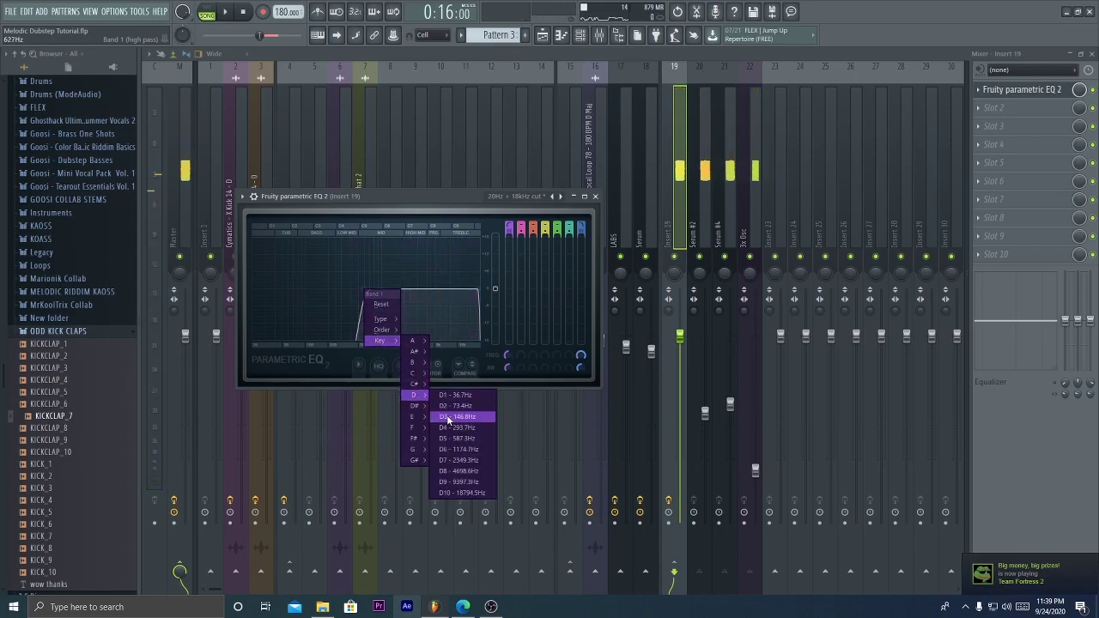
click(455, 416)
Set EQ band 1's high-pass frequency to D2 (73.4 Hz) and play the loop
right_click(331, 295)
mouse_move(336, 341)
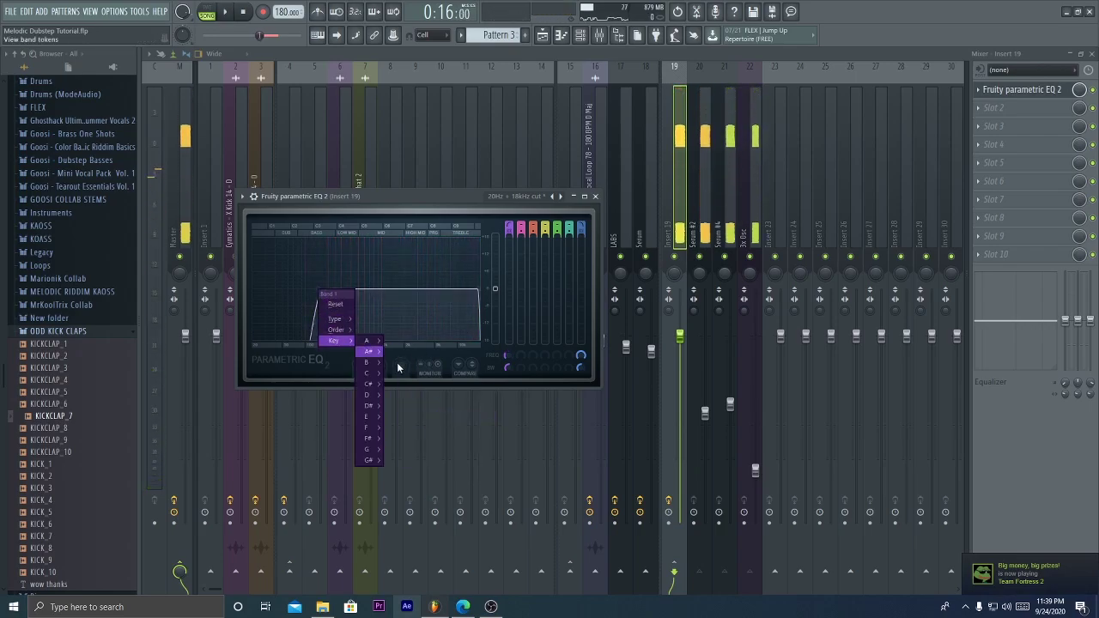
mouse_move(382, 401)
click(412, 416)
key(space)
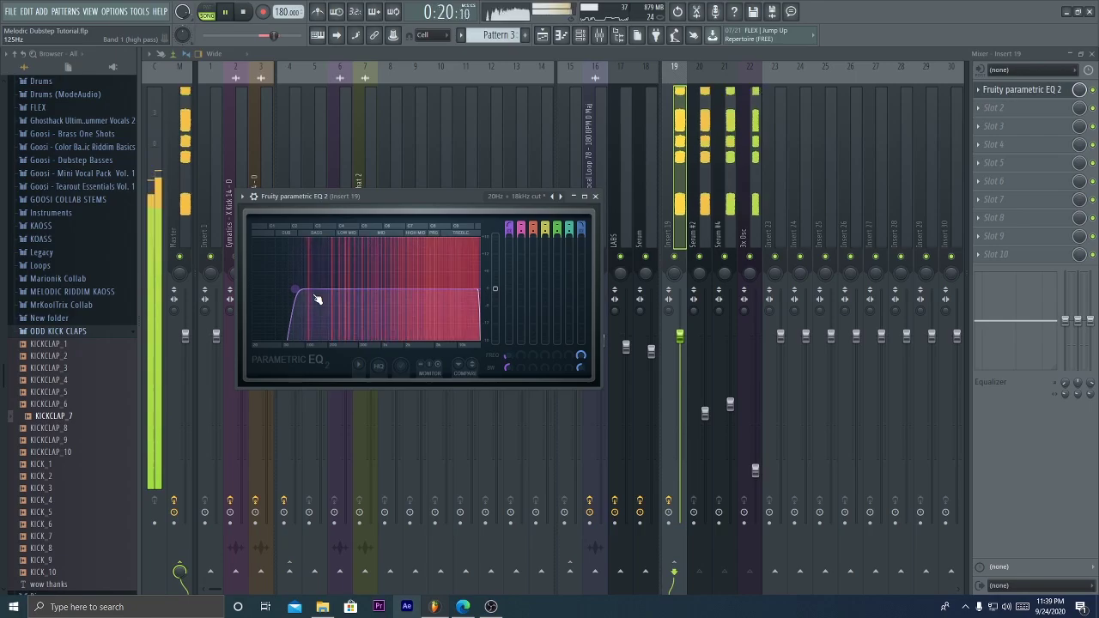
Listen to the Serum #4 and Serum #2 inserts soloed in turn, restore all inserts and restart playback
click(723, 250)
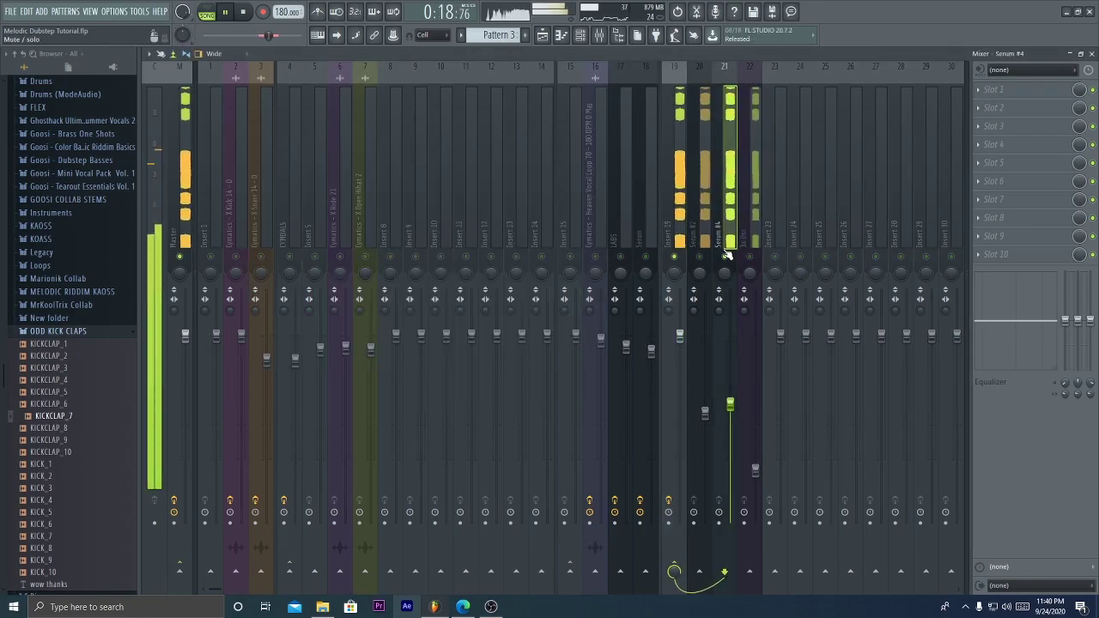
click(703, 245)
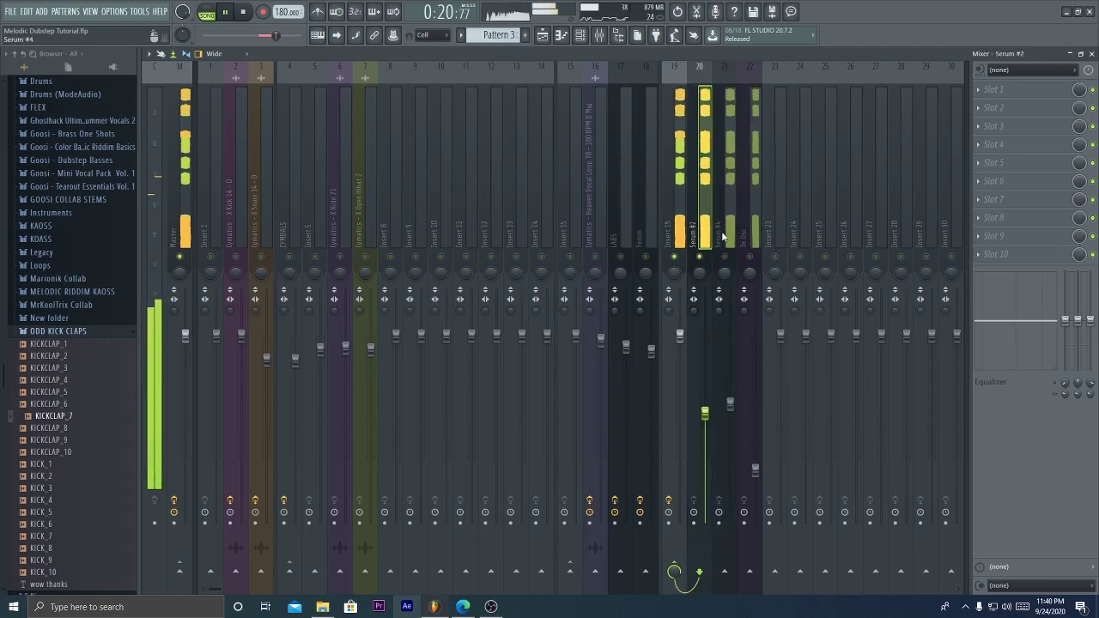
click(1010, 90)
click(737, 213)
key(space)
right_click(677, 256)
key(space)
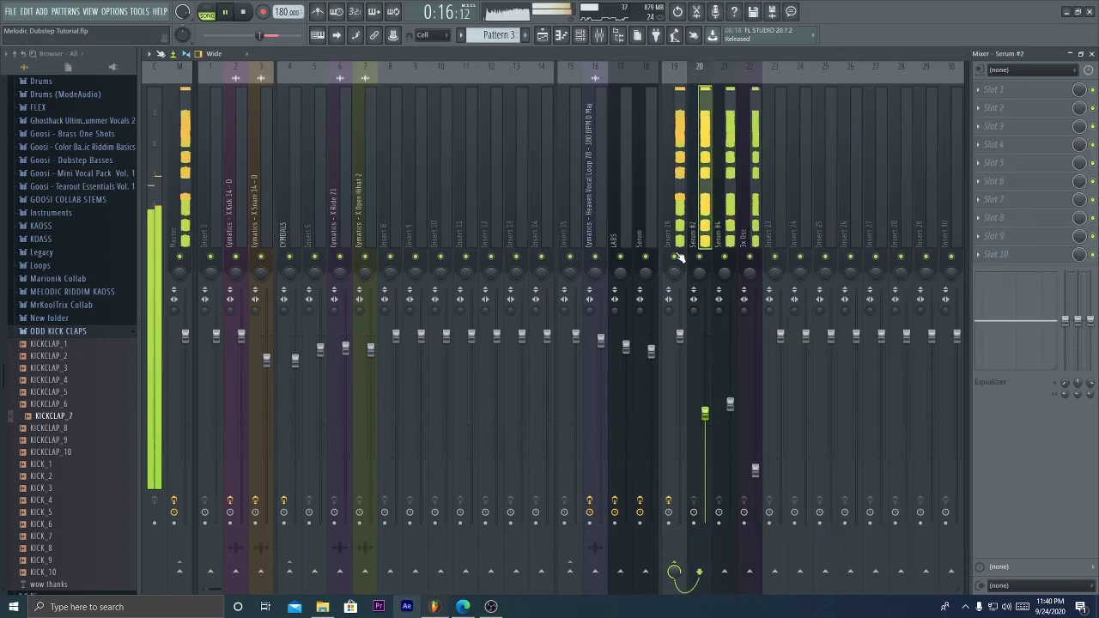
Load OTT in the second effect slot of insert 19
right_click(675, 216)
click(991, 154)
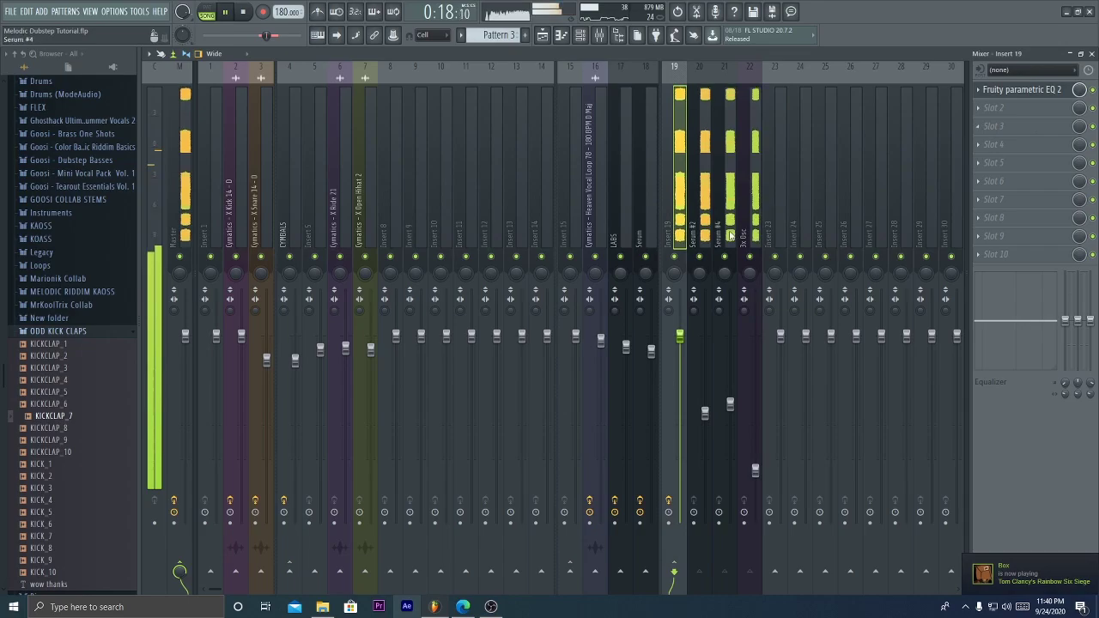
click(1039, 109)
key(Escape)
click(1039, 110)
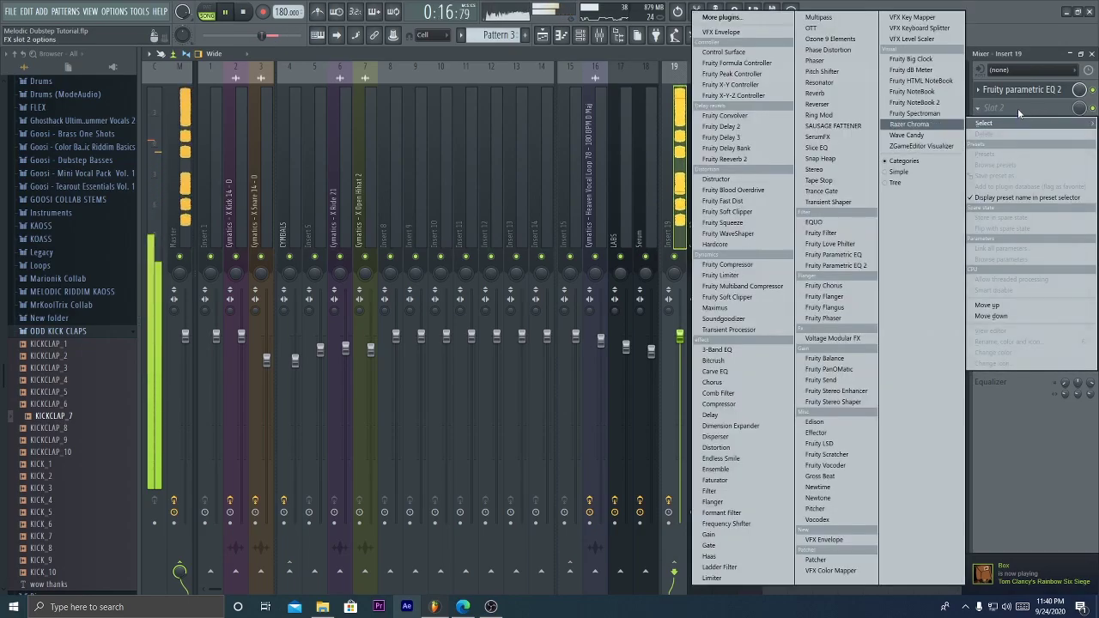
click(810, 28)
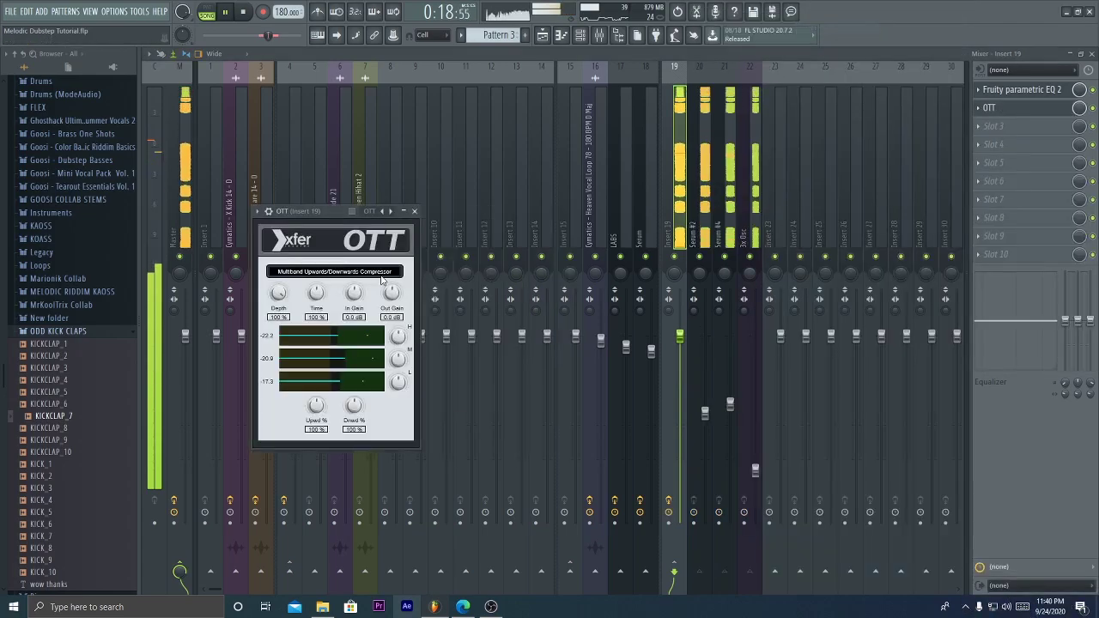
Set OTT's downward compression strength to about 38% and lower the insert 19 fader a little
drag(353, 405, 356, 439)
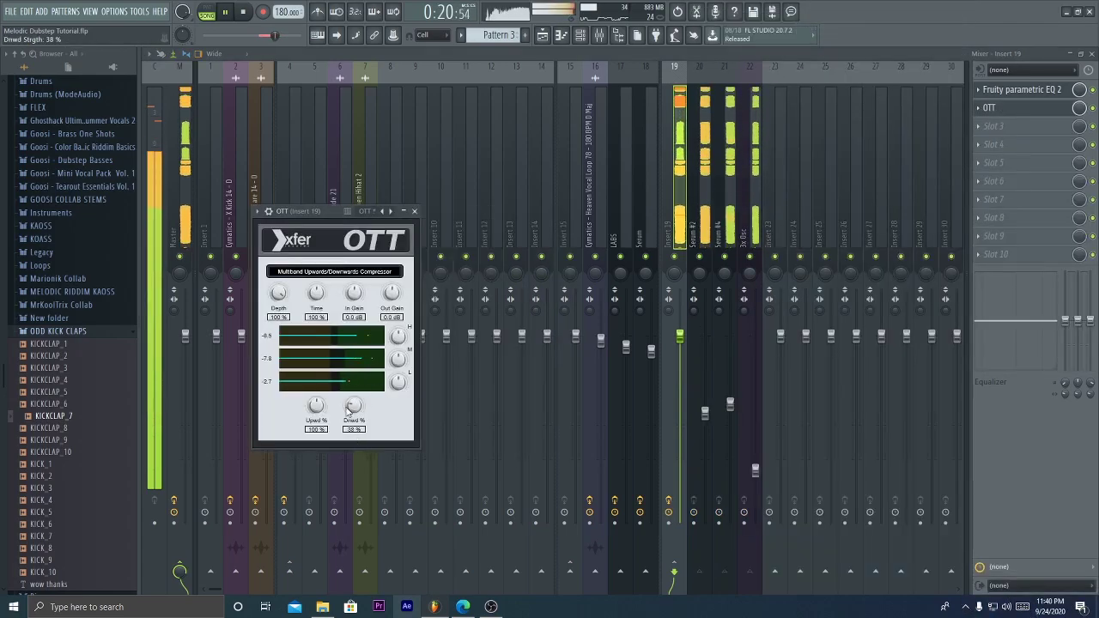
key(space)
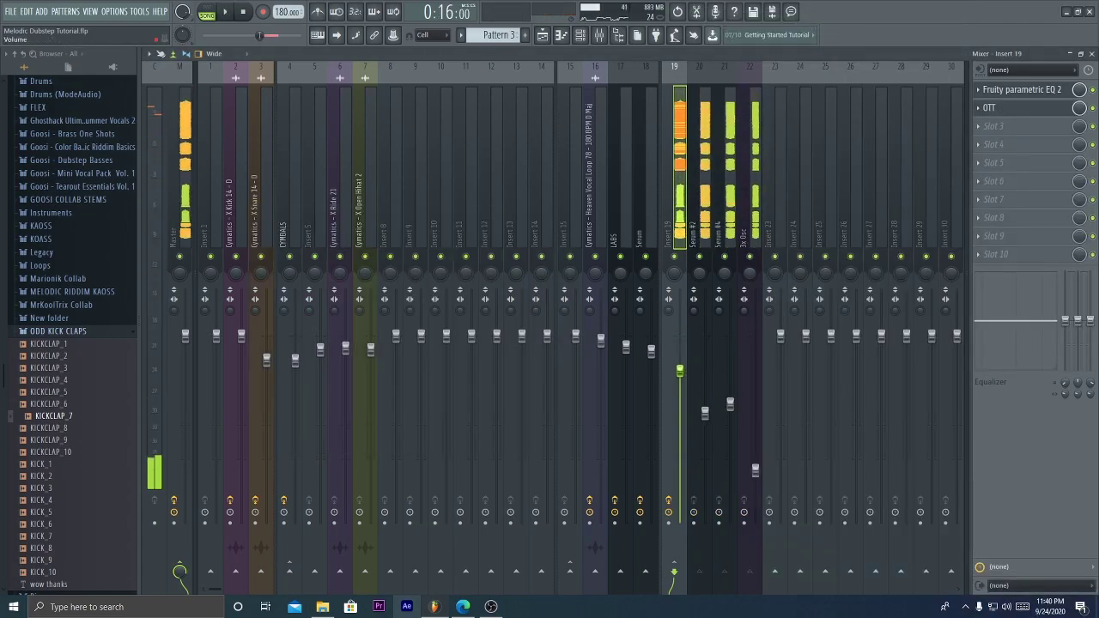
drag(679, 371, 679, 361)
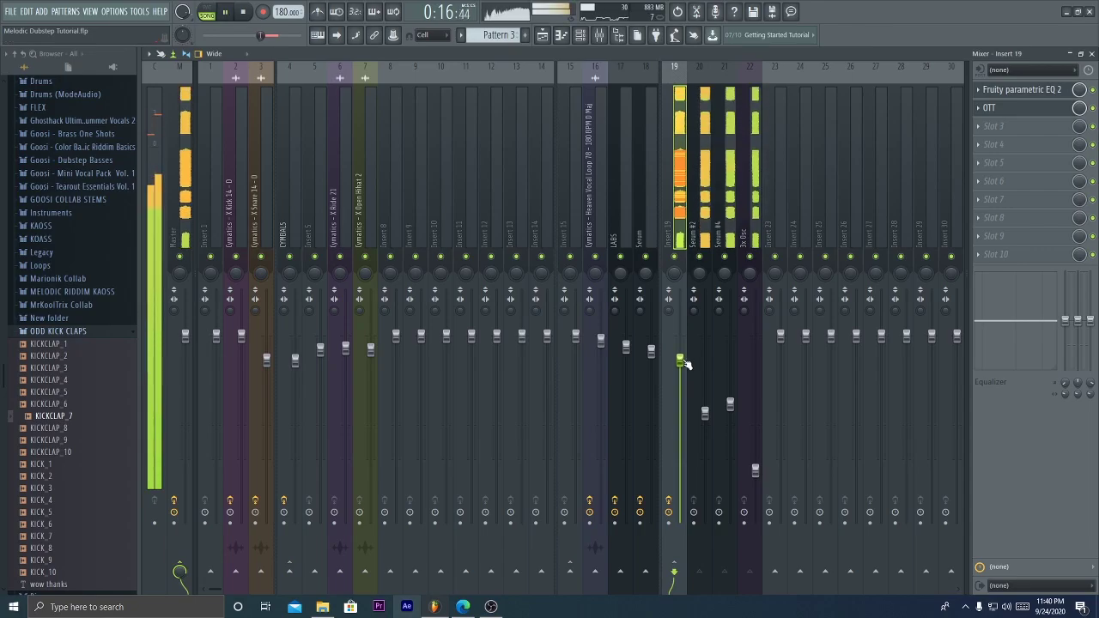
Load Fruity Reeverb 2 in insert 19's third slot, reduce its wet level and adjust its decay and low cut
click(1049, 127)
click(726, 158)
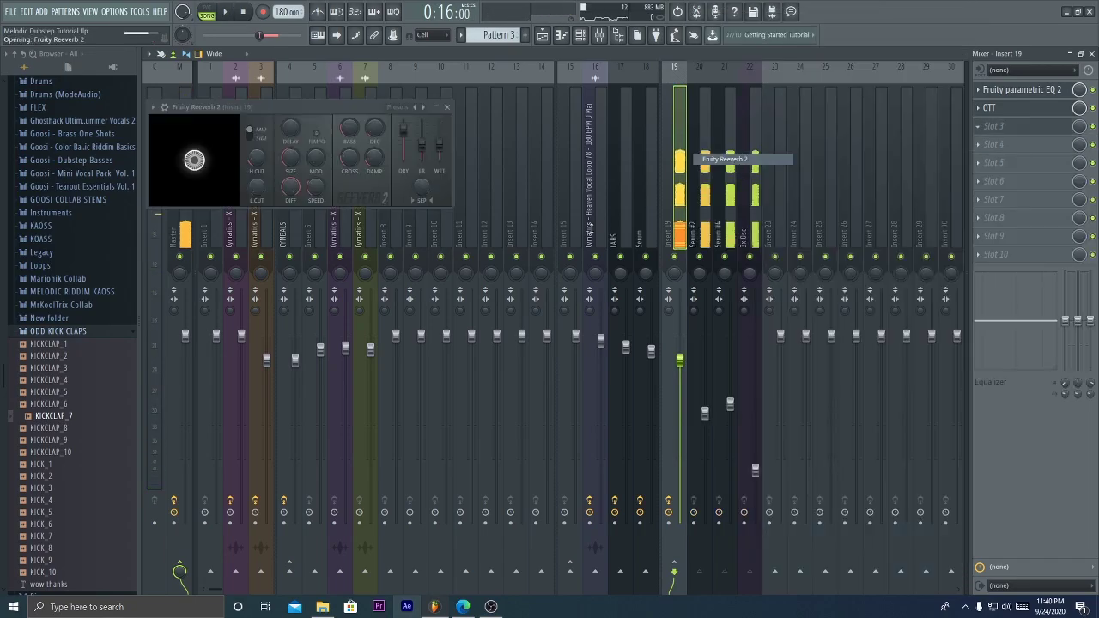
key(space)
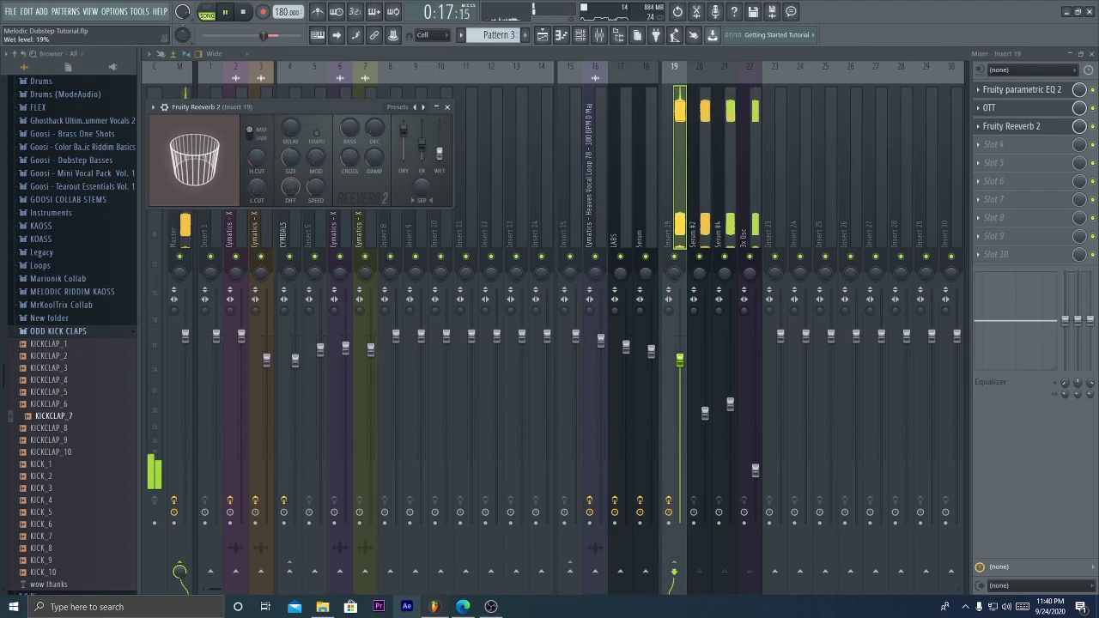
mouse_move(371, 129)
mouse_down()
mouse_move(372, 162)
mouse_move(372, 146)
mouse_up()
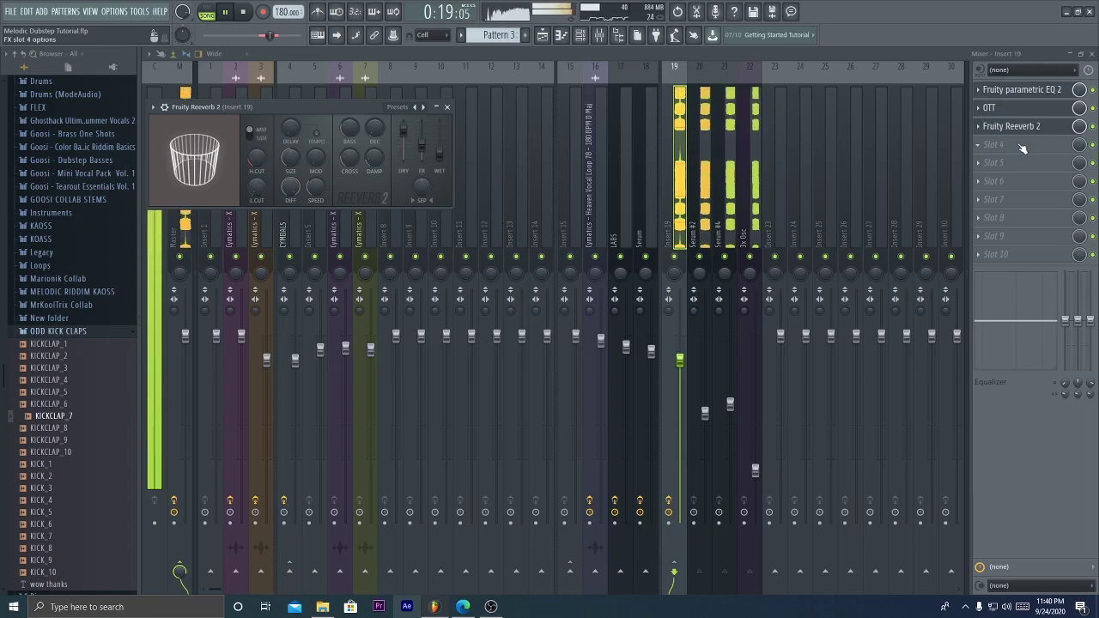
drag(256, 187, 255, 199)
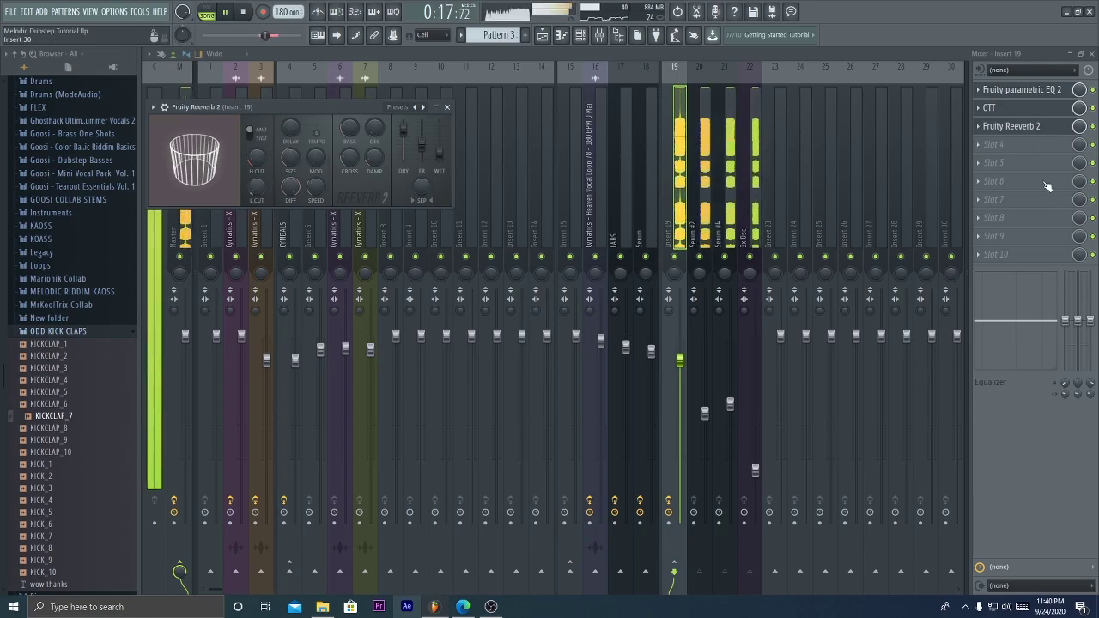
click(1027, 142)
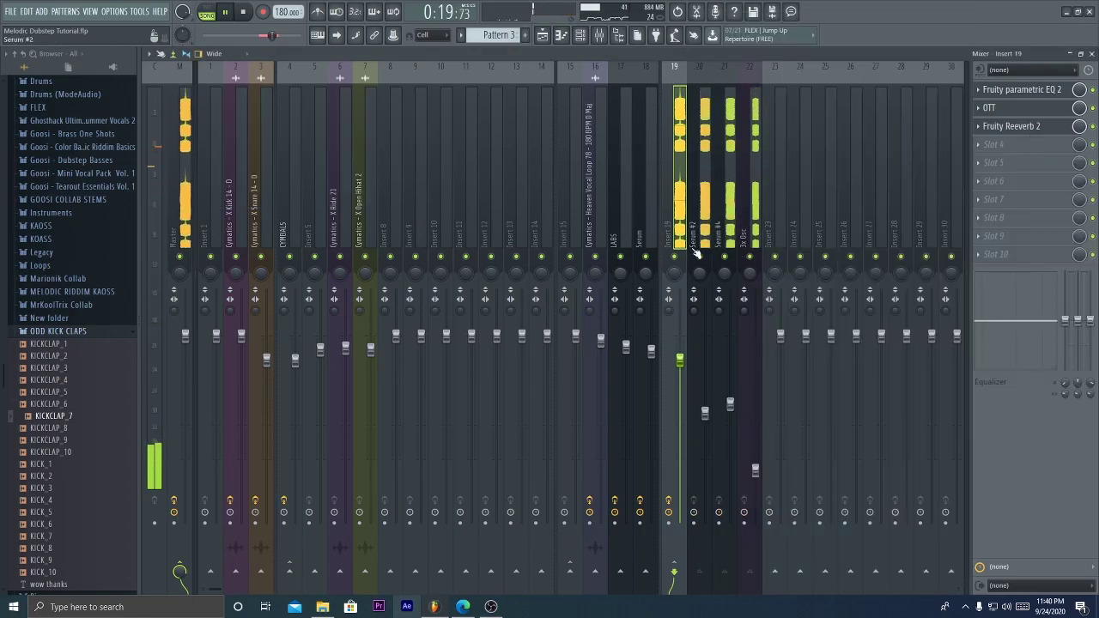
Return to the playlist, clear the channel volume automation clips from the drop and unmute all tracks
key(F9)
key(F5)
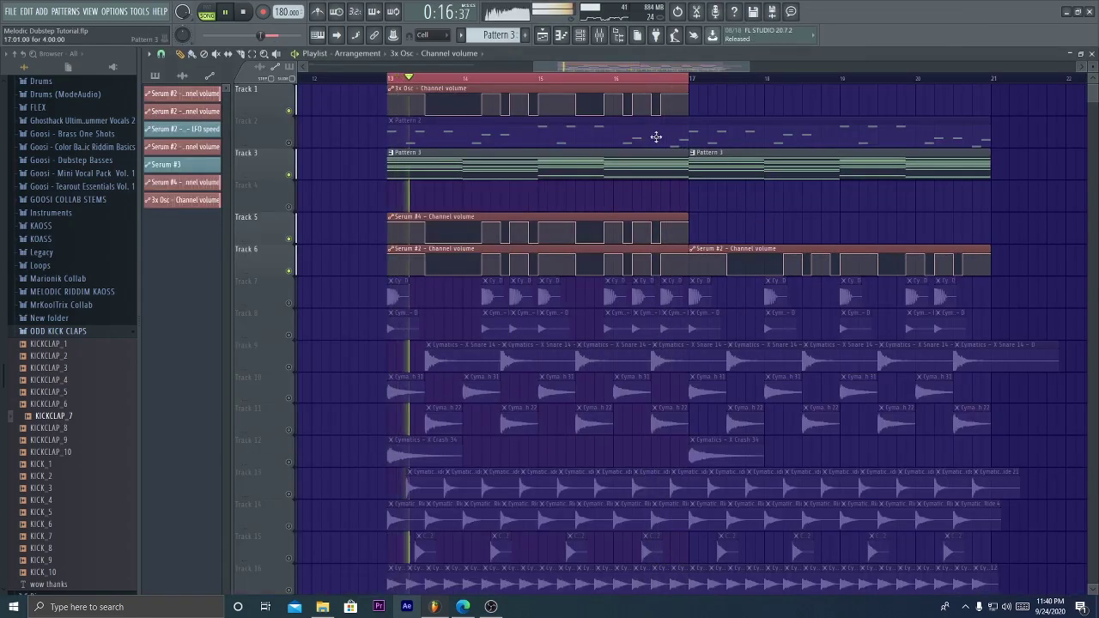
drag(398, 80, 408, 182)
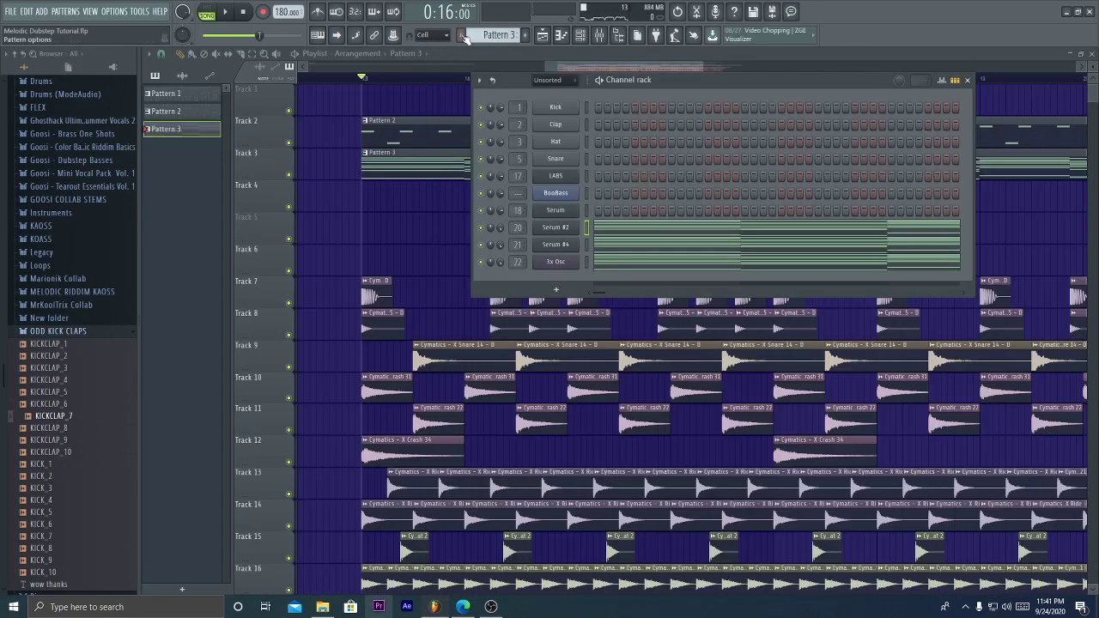
Switch to the empty Pattern 4 and add another Serum instance to the channel rack
scroll(498, 34, down, 1)
click(556, 291)
click(666, 214)
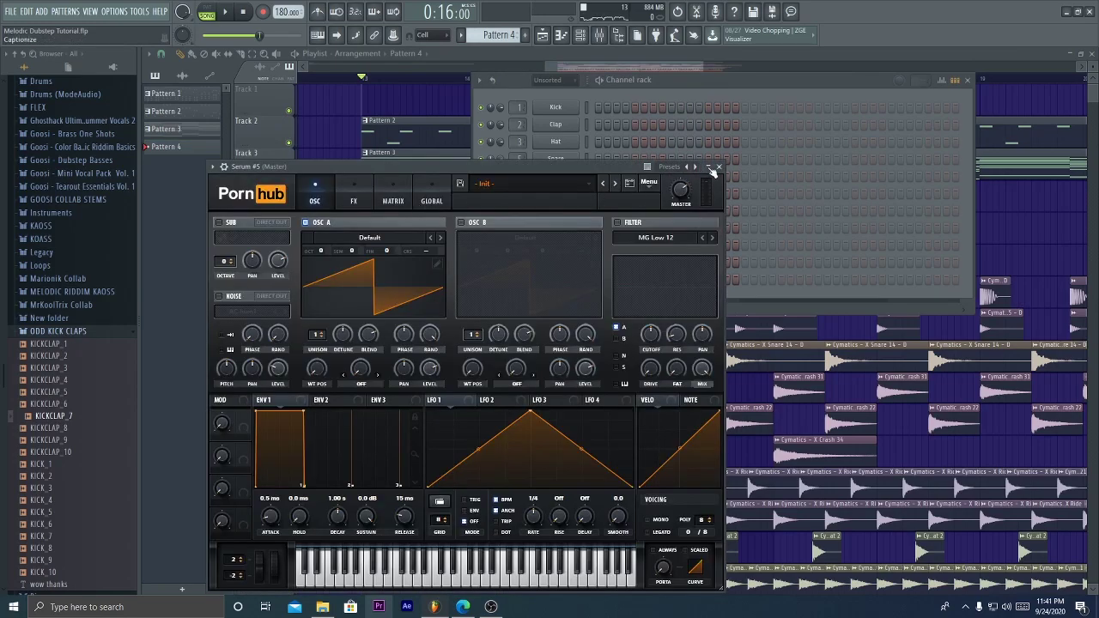
click(719, 167)
Paste the copied notes into the Serum #5 piano roll in Pattern 4 and reopen its synth window
right_click(546, 276)
click(584, 280)
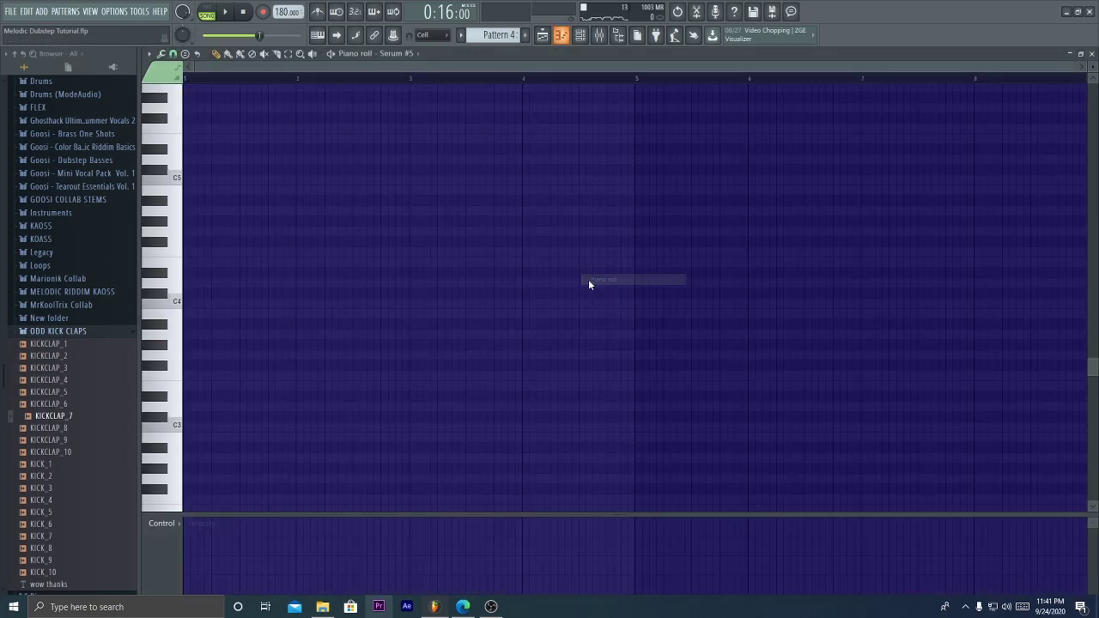
key(ctrl+v)
key(F7)
click(573, 284)
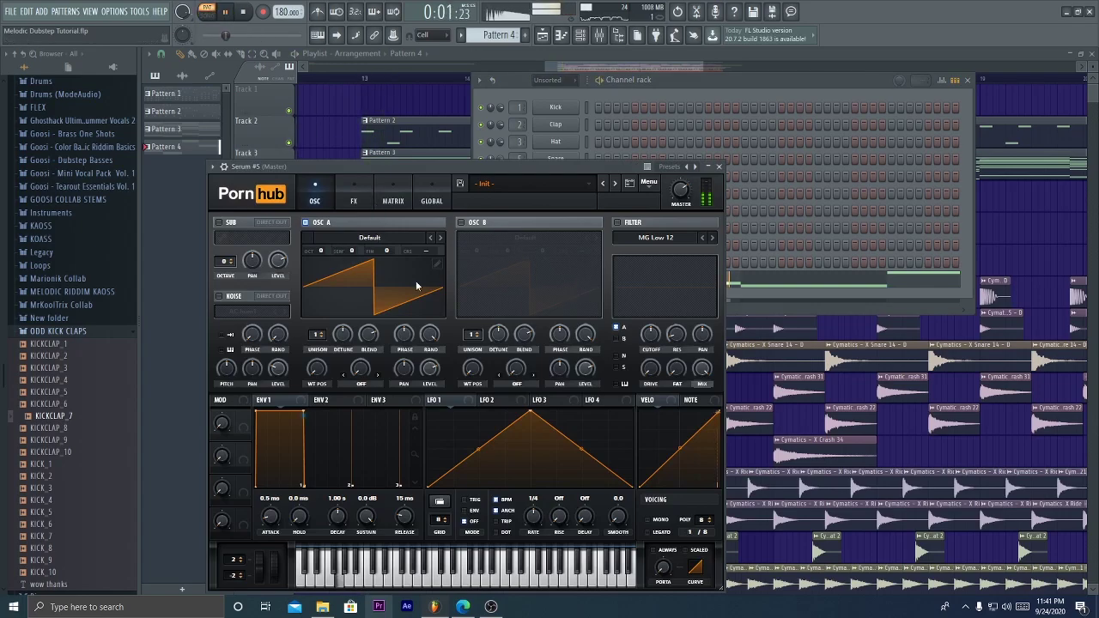
Set Serum #5's oscillator A to the Analog_BD_Sin wavetable at octave -1 and play the pattern
click(435, 264)
key(Escape)
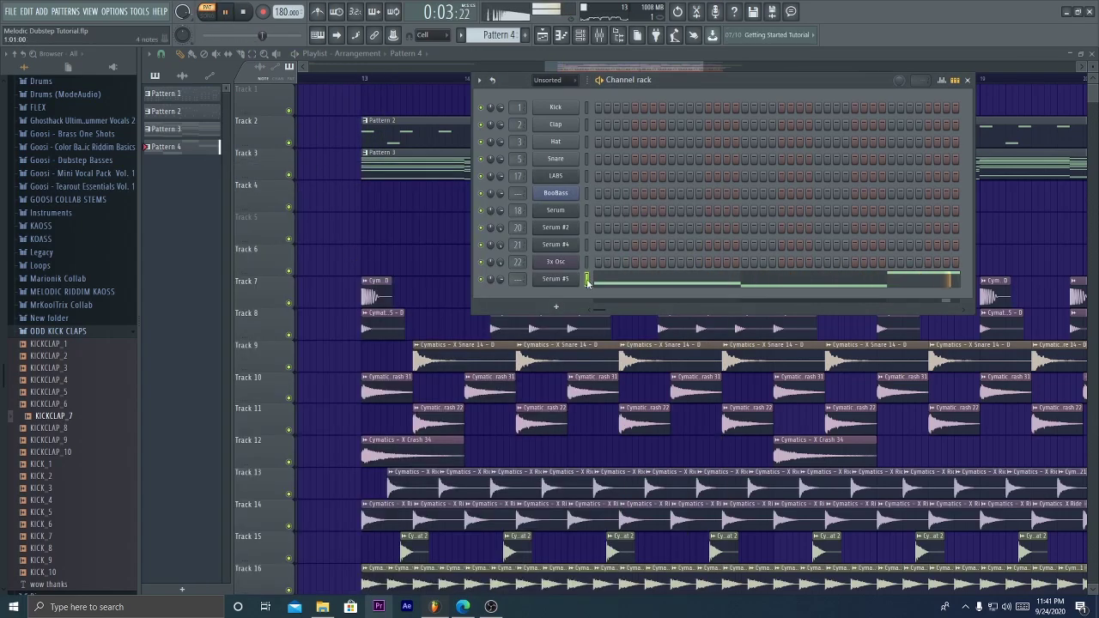
click(562, 282)
click(387, 246)
mouse_move(378, 249)
click(429, 273)
key(space)
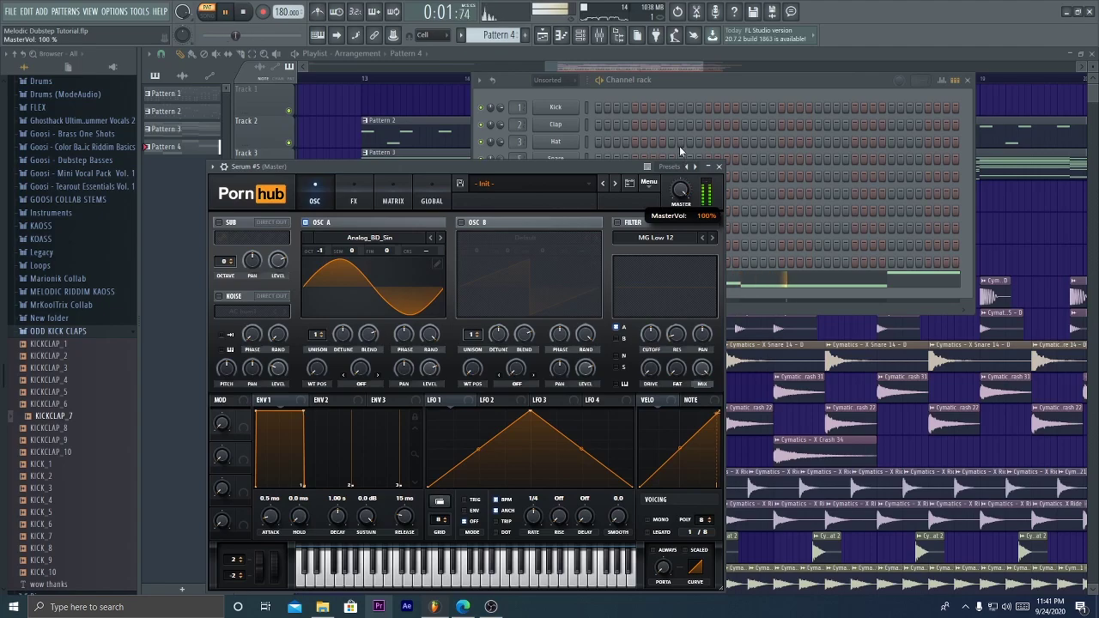
Place Pattern 4 on Track 4 at bar 13 of the playlist and play the song from there
key(F7)
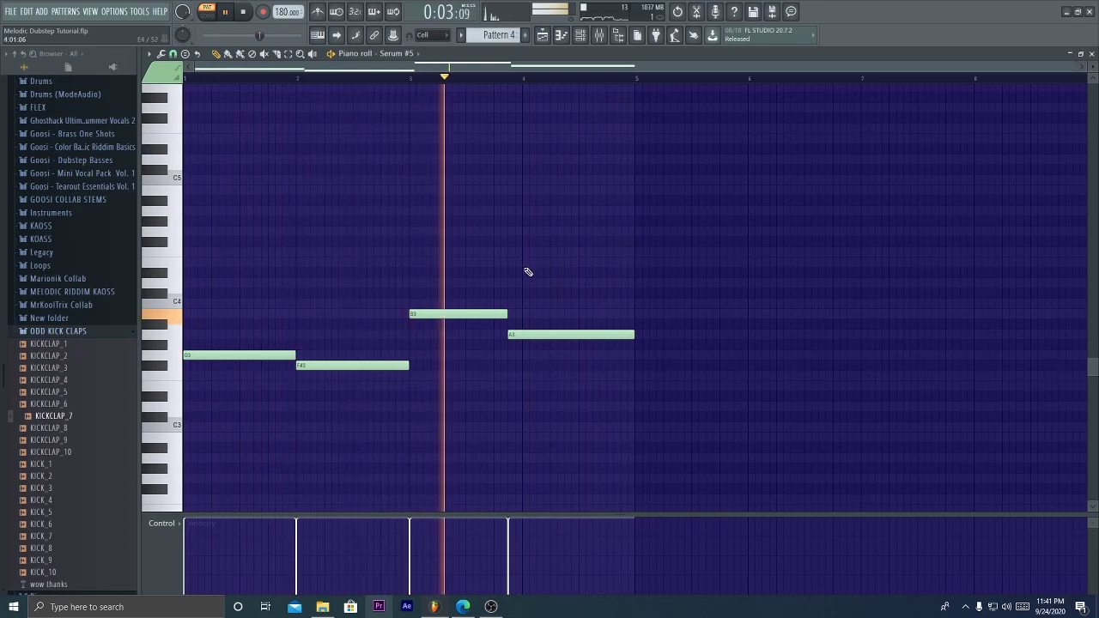
key(Escape)
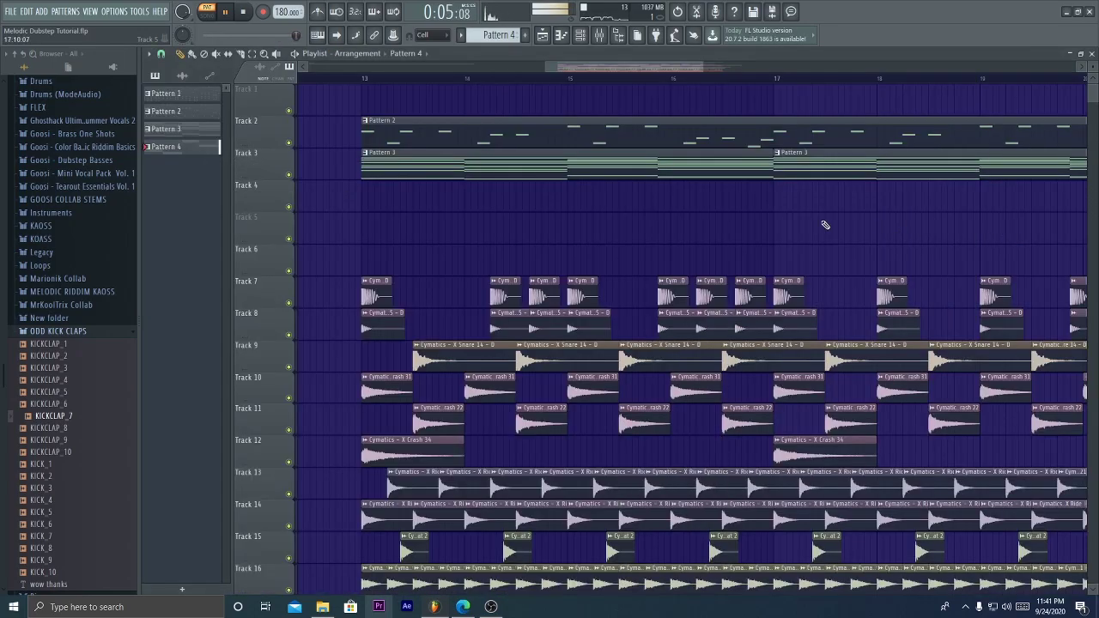
click(362, 204)
click(366, 80)
key(space)
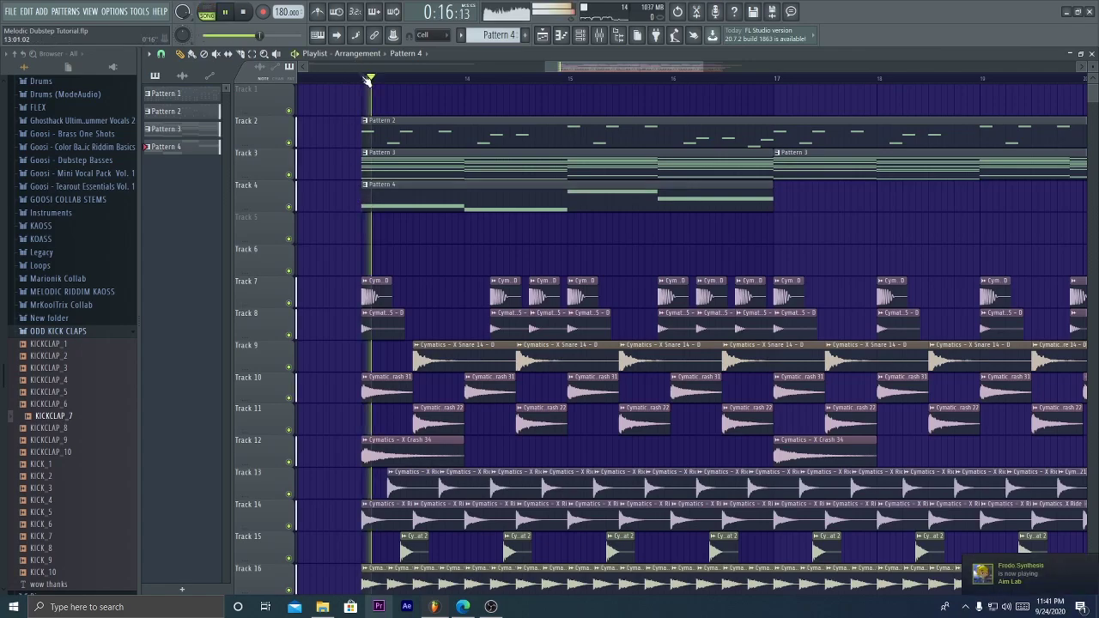
scroll(366, 80, down, 3)
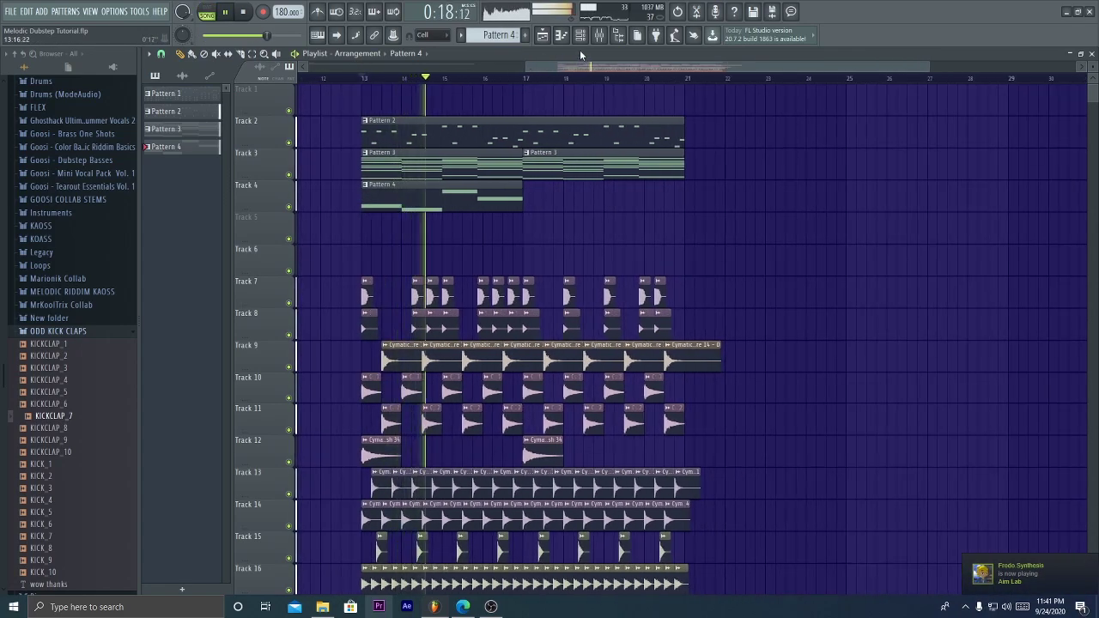
Copy the state of the 3x Osc channel volume automation clip on Track 20 and close its window
scroll(523, 109, down, 5)
click(440, 310)
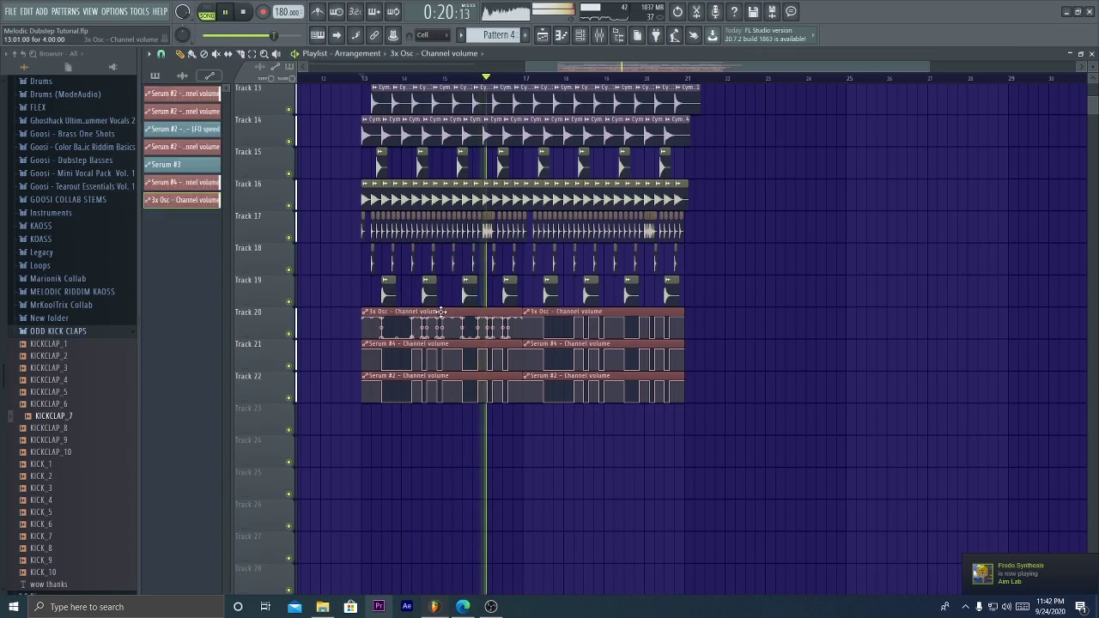
click(502, 196)
click(703, 189)
scroll(738, 194, up, 4)
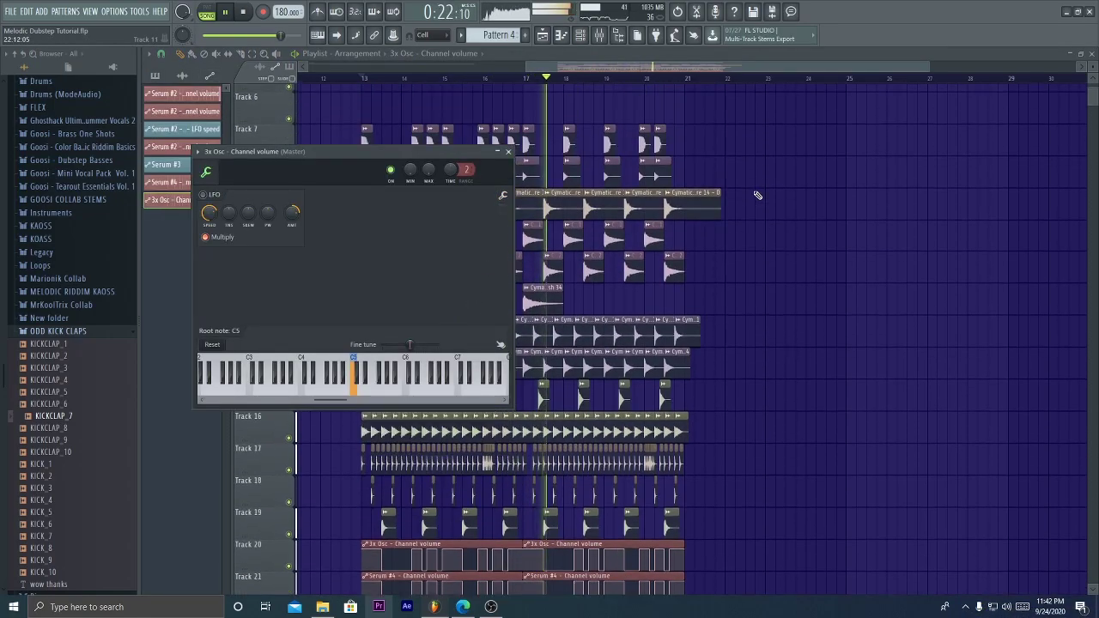
click(508, 151)
Paste the copied automation state into a Serum #5 channel volume clip on Track 5 and play the result
key(space)
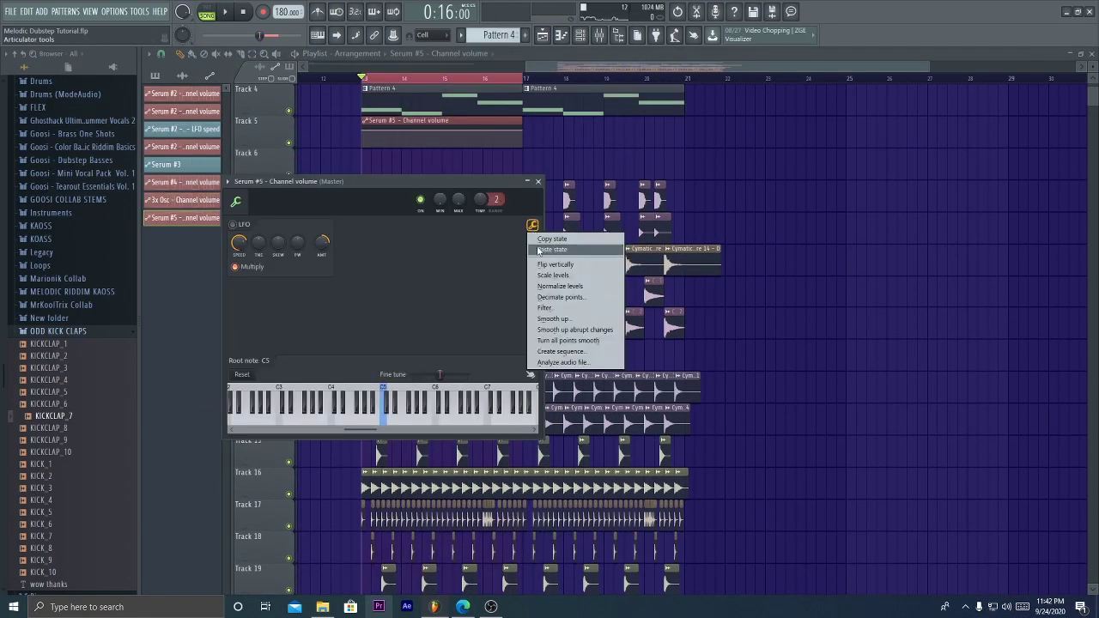
click(549, 244)
key(space)
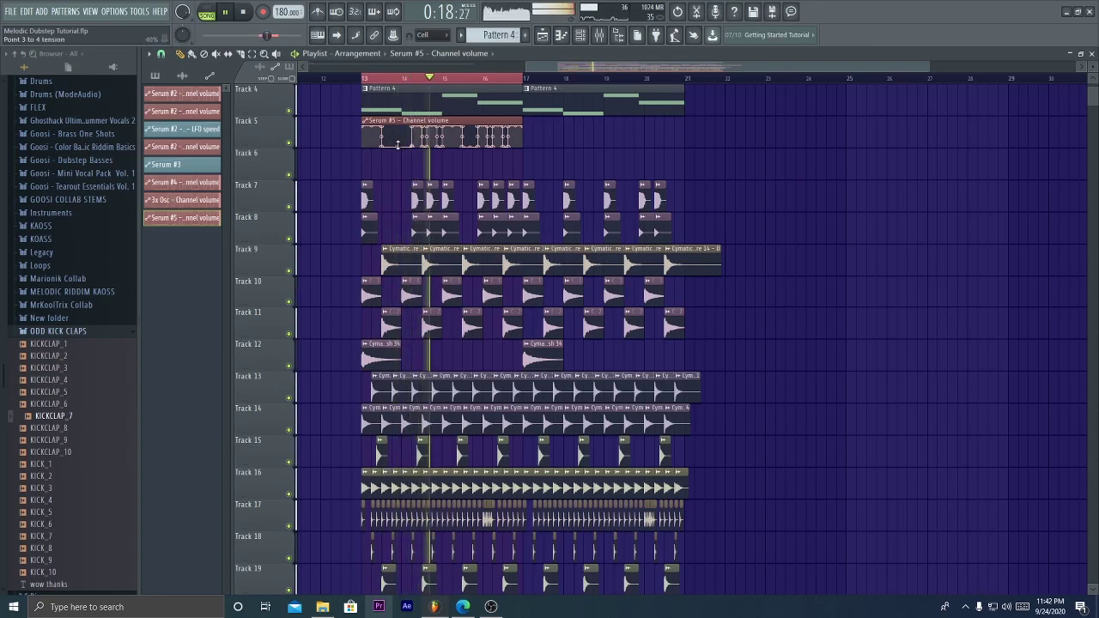
Add a separator before mixer insert 23
click(596, 36)
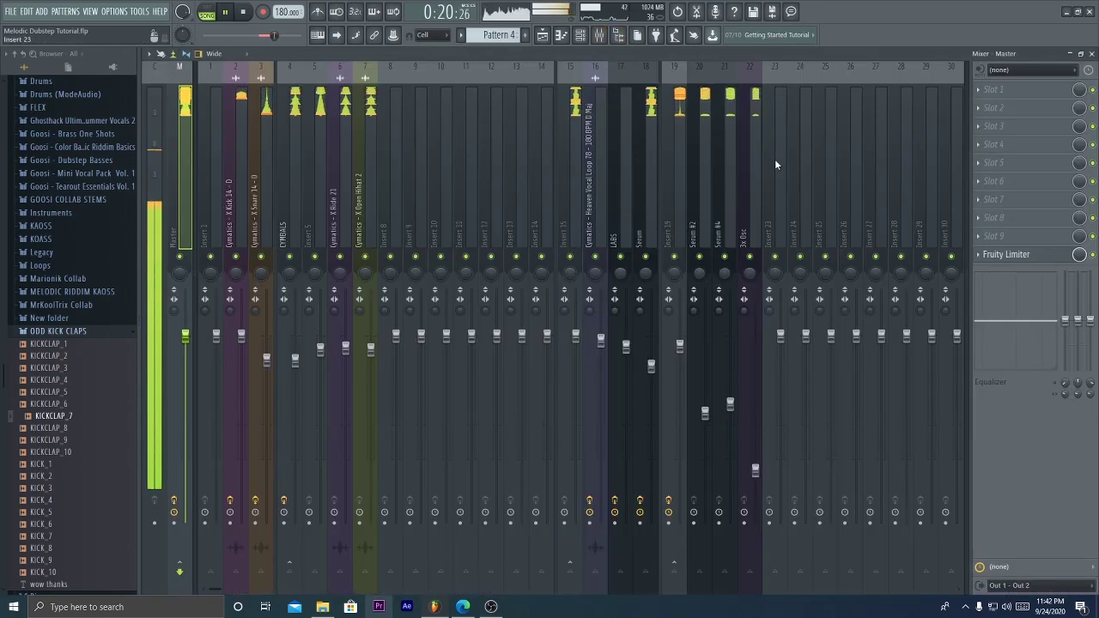
right_click(780, 213)
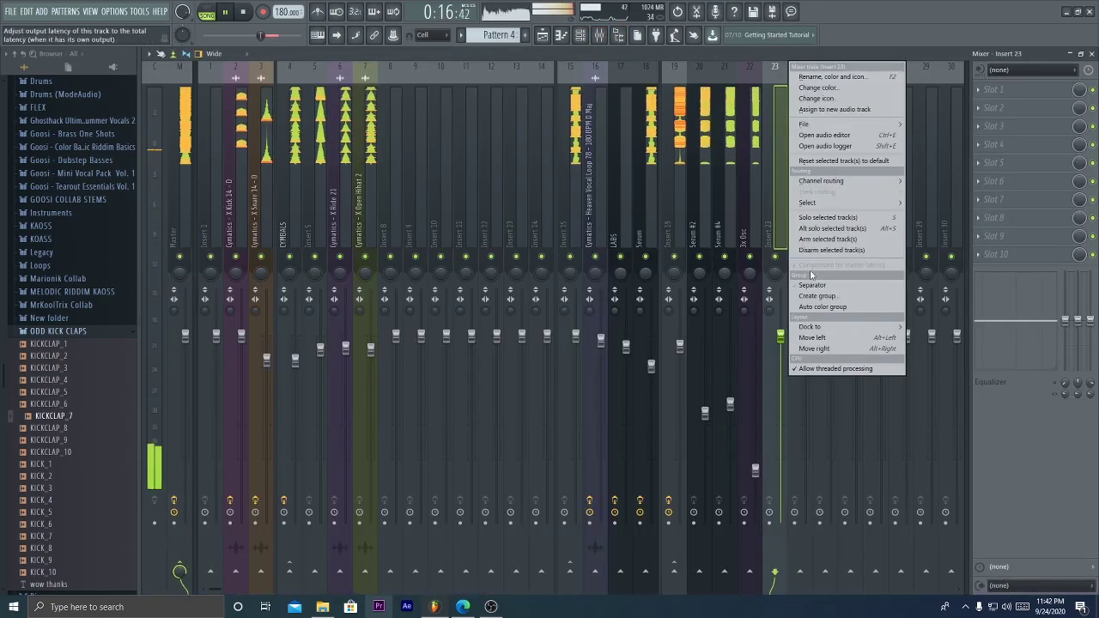
key(Escape)
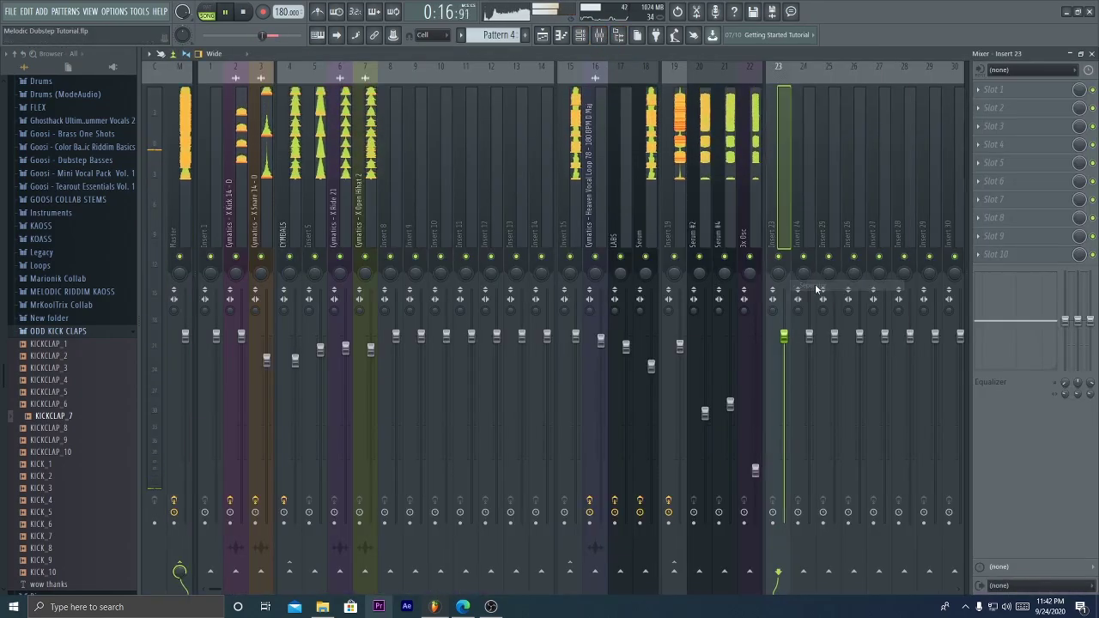
scroll(751, 153, right, 2)
Show the unsorted channels, route the Serum #5 channel to mixer insert 23 and lower that track's volume
key(F6)
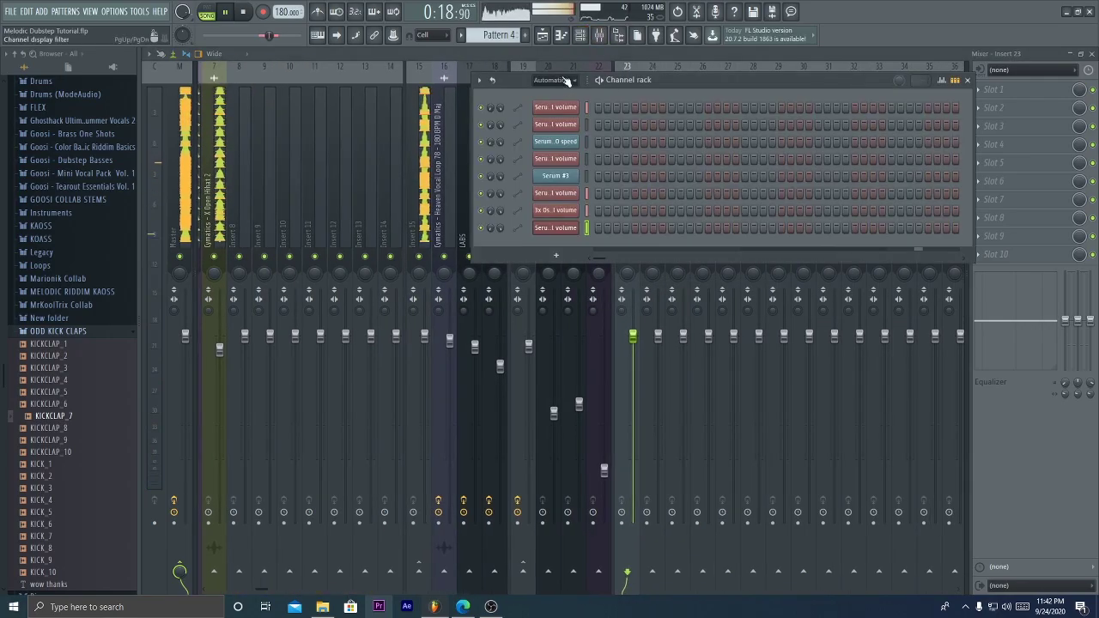
click(566, 80)
click(567, 196)
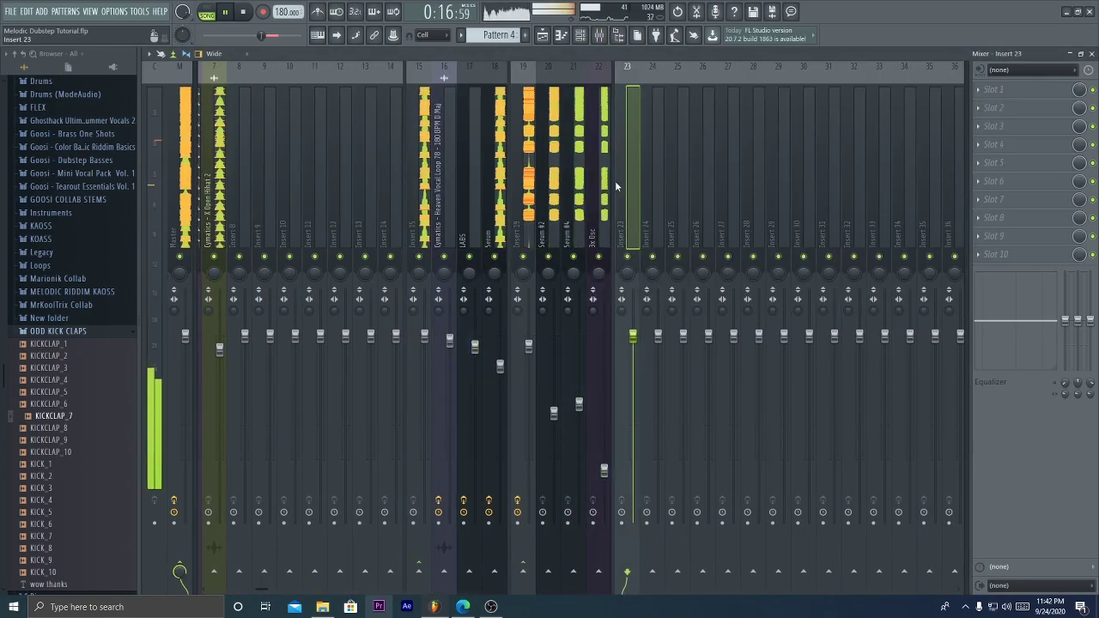
right_click(640, 68)
mouse_move(686, 181)
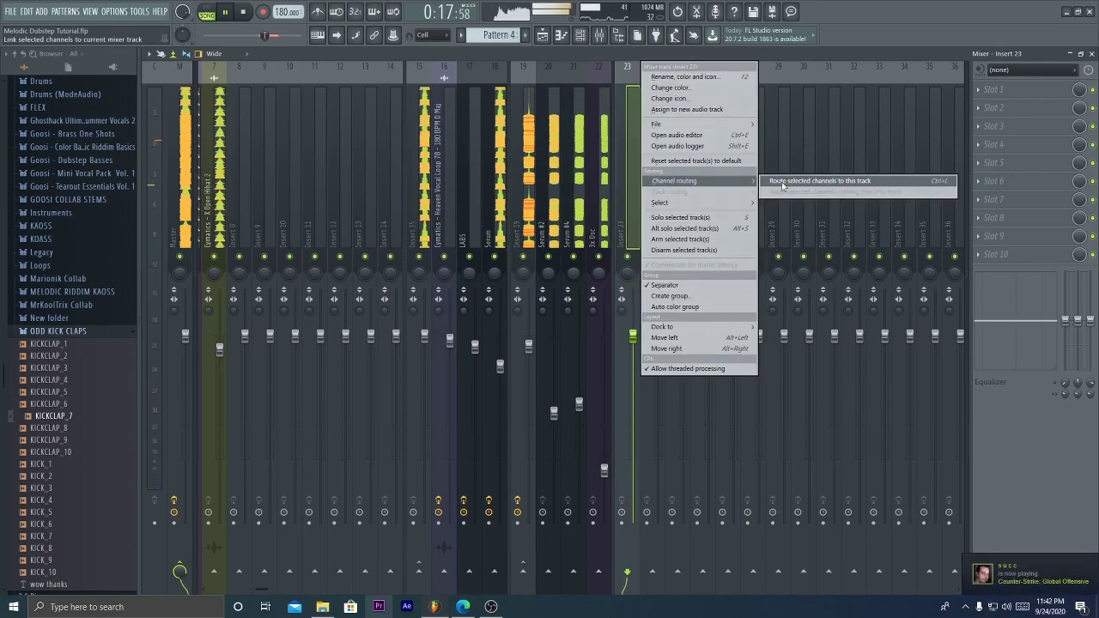
click(783, 182)
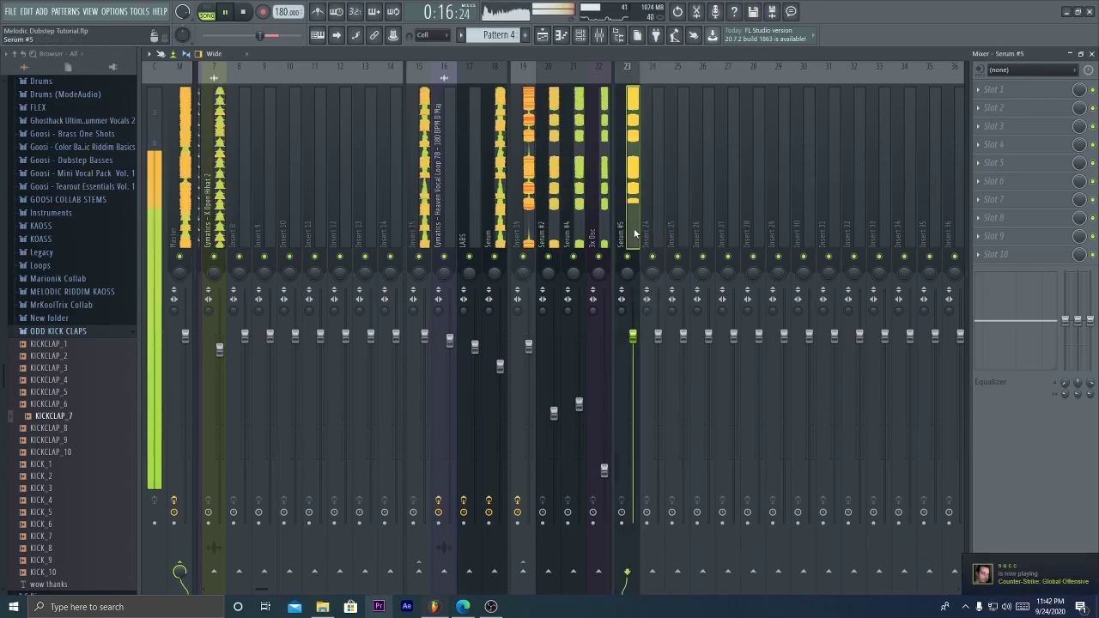
drag(635, 337, 635, 374)
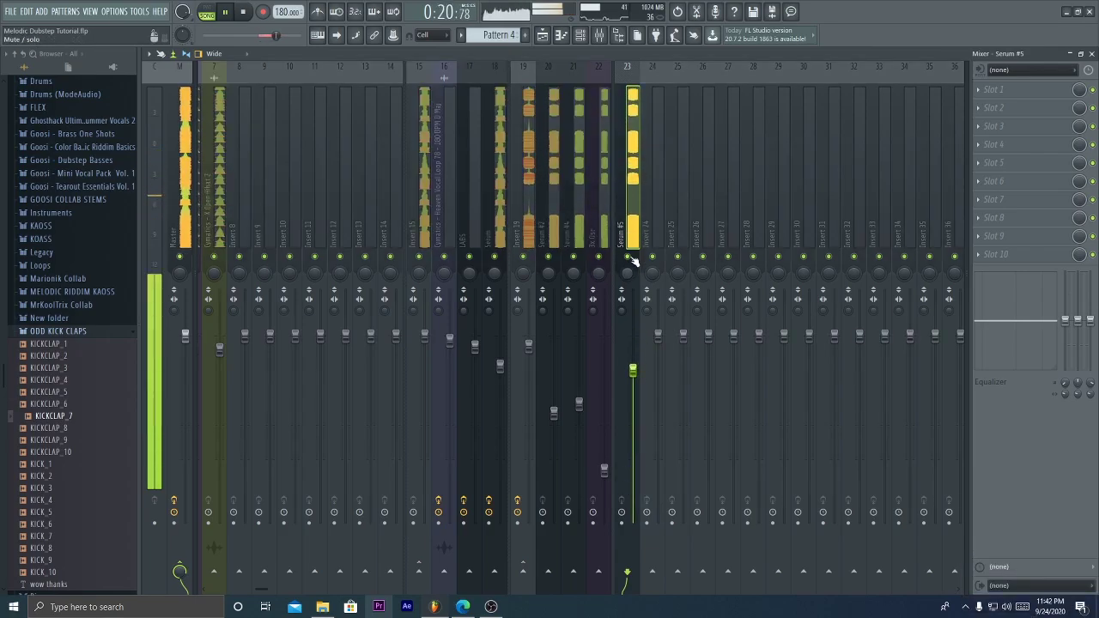
Load Fruity Parametric EQ 2 in the Serum #5 track's first slot with the 20Hz + 18kHz cut preset
key(space)
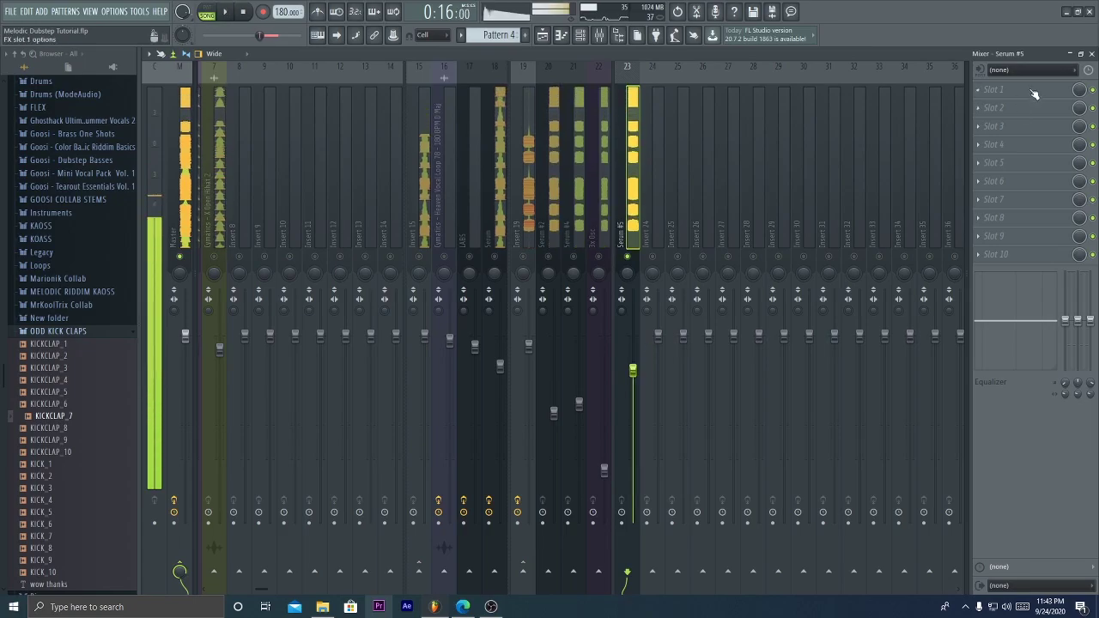
click(1033, 93)
click(837, 258)
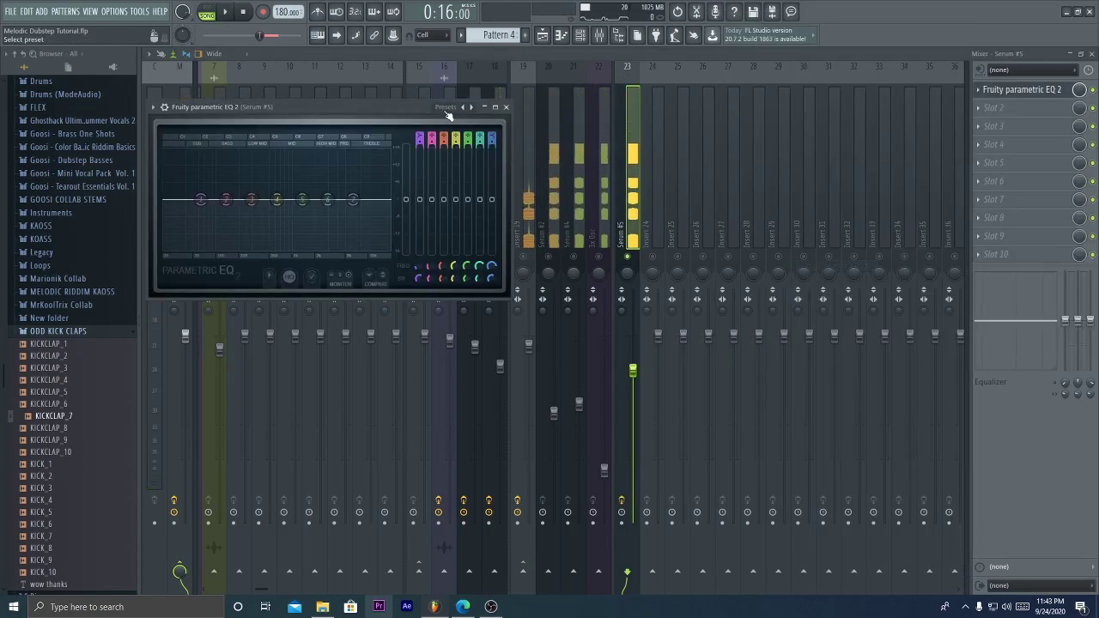
click(447, 107)
click(457, 167)
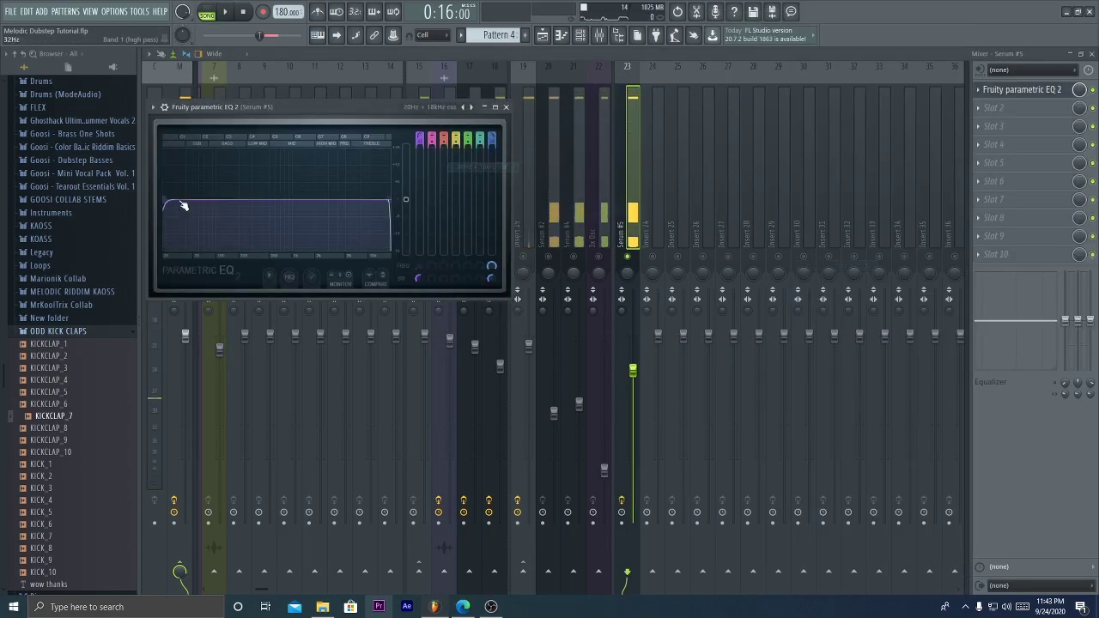
Set the EQ's band 1 high pass to D1 (36.7 Hz) and its band 7 low pass to D2 (73.4 Hz)
mouse_move(189, 253)
mouse_move(215, 305)
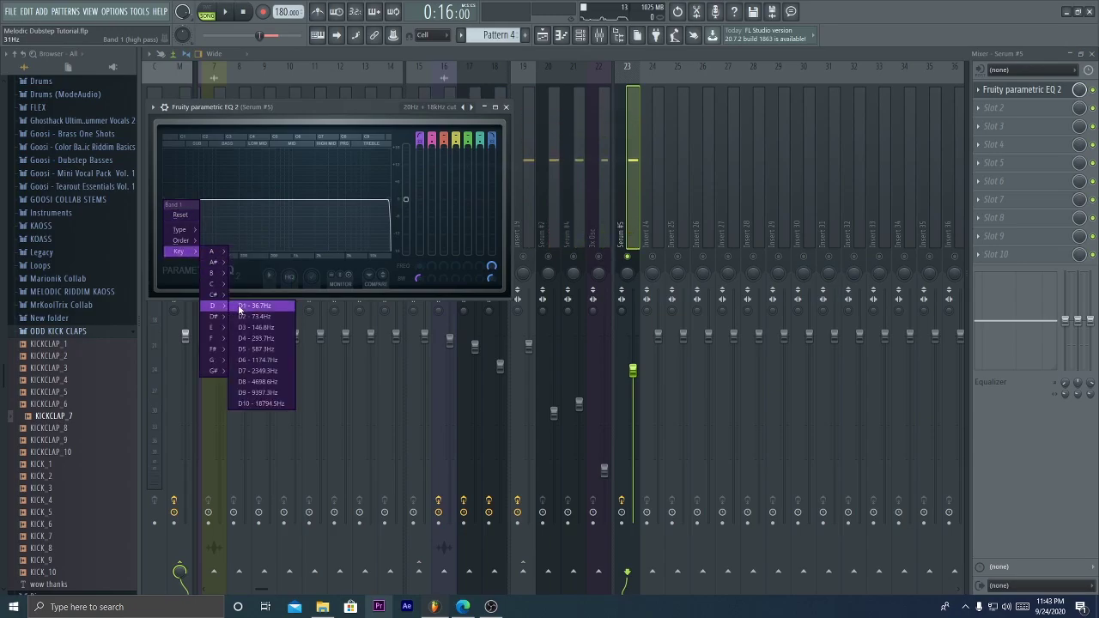
click(267, 306)
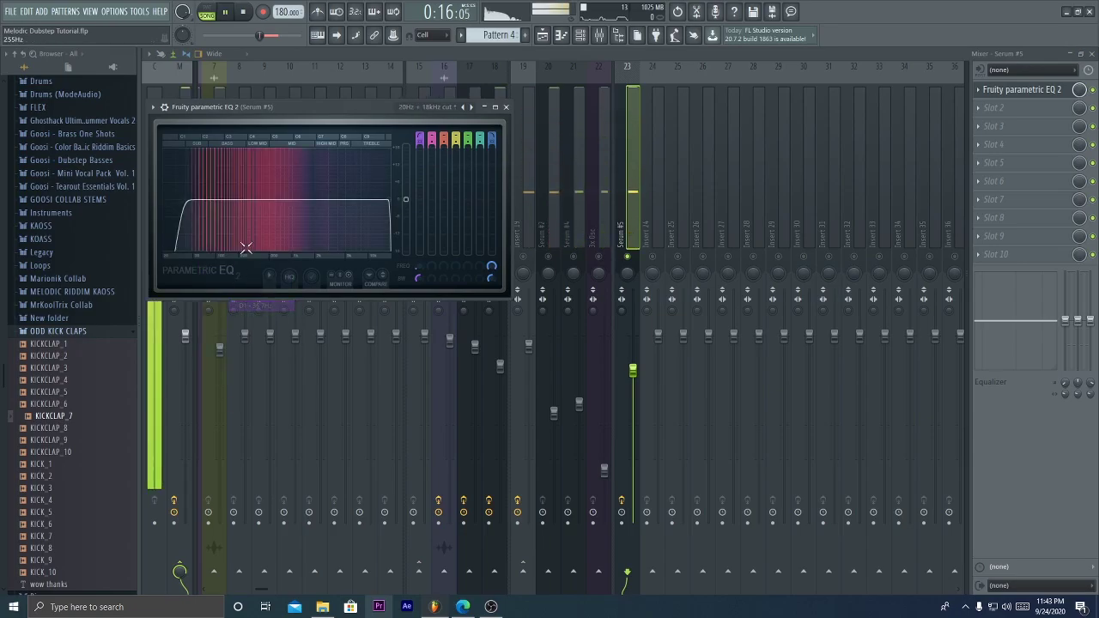
right_click(389, 201)
mouse_move(407, 255)
mouse_move(450, 307)
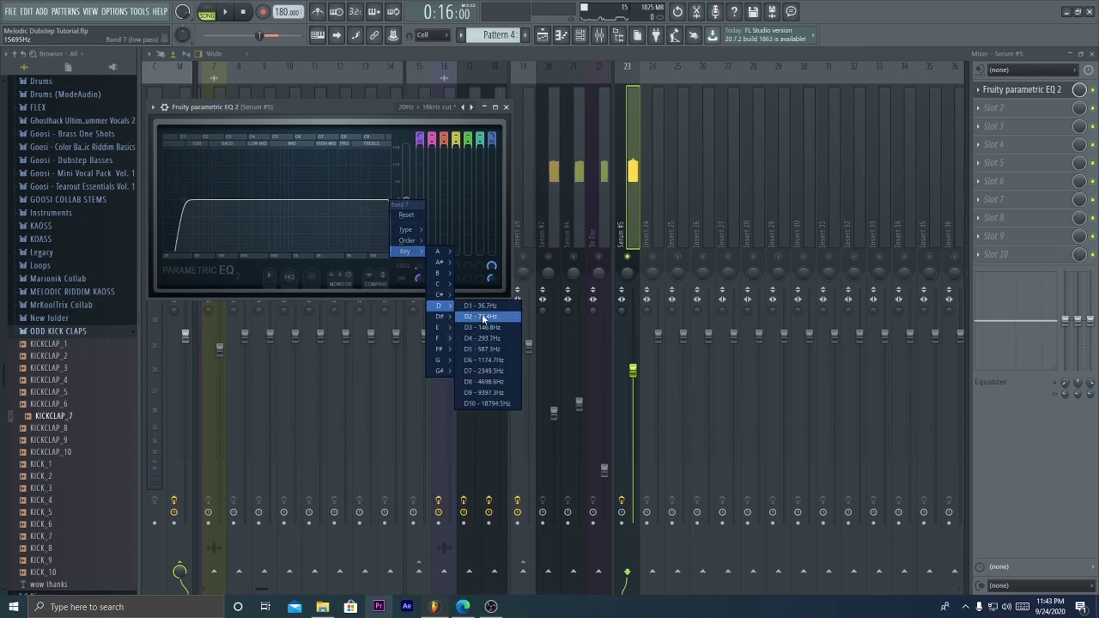
click(483, 318)
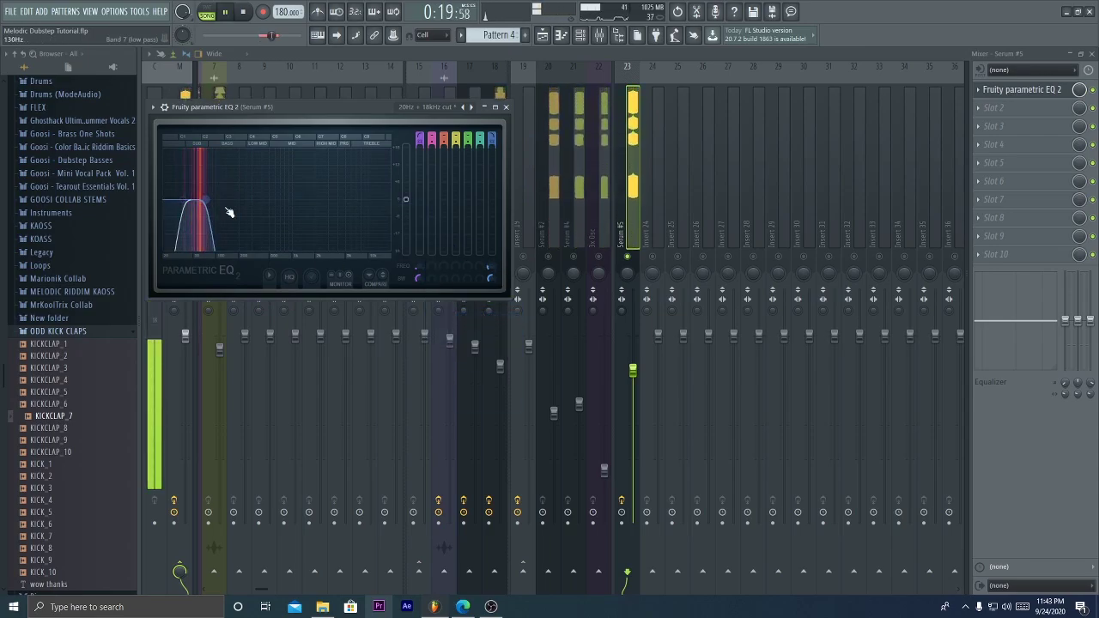
Unsolo the Serum #5 mixer track and return to the playlist
right_click(629, 258)
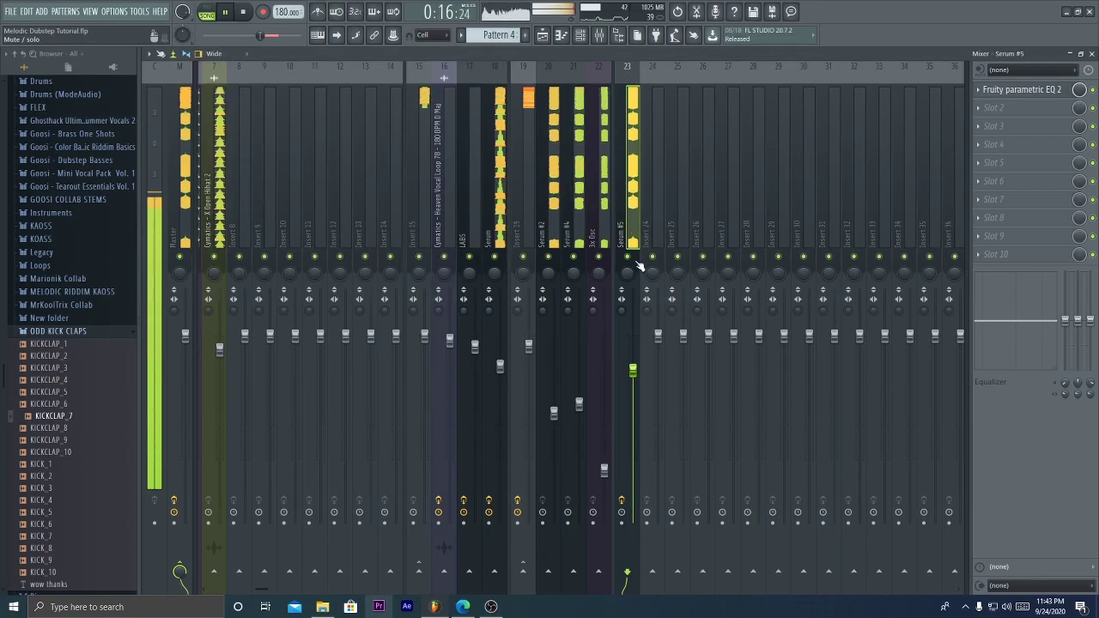
key(F9)
key(F6)
scroll(840, 380, down, 2)
scroll(731, 316, up, 3)
scroll(711, 302, up, 1)
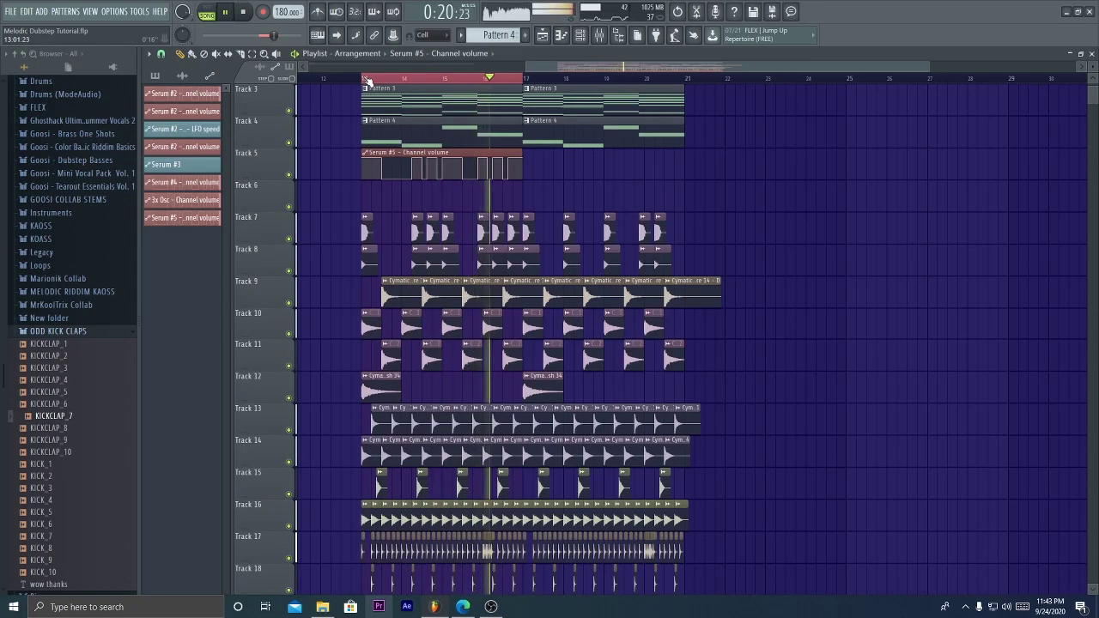
Duplicate the Serum #5 channel volume clip to bar 17 and move both clips to Track 23
double_click(364, 80)
key(space)
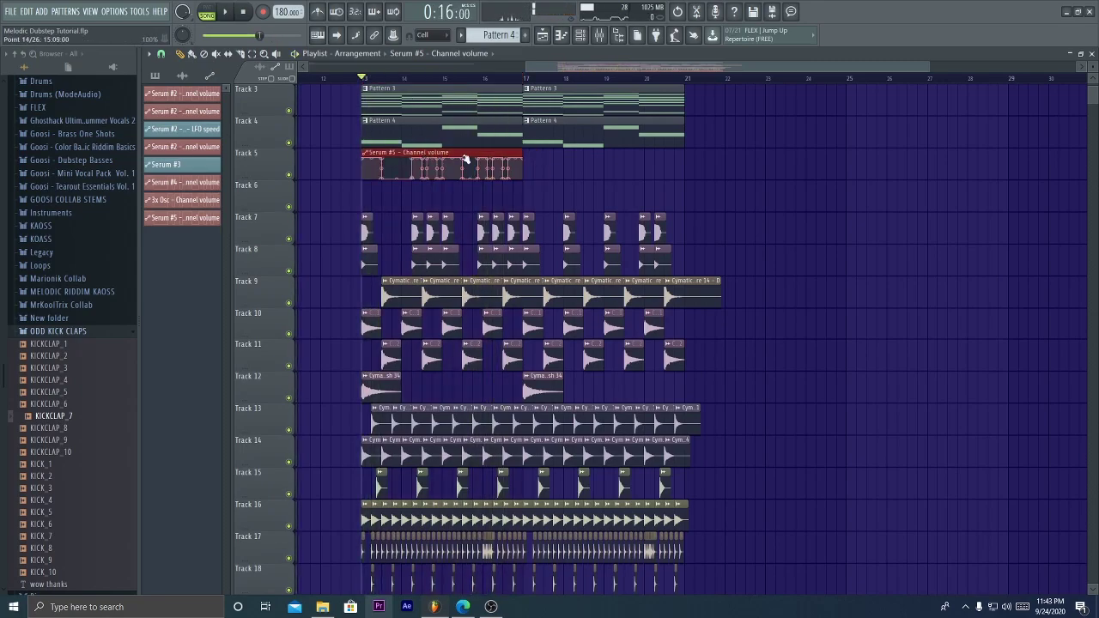
key(ctrl+b)
drag(396, 153, 404, 441)
Play the drop from bar 13 and review all of its playlist tracks
key(space)
scroll(763, 386, up, 4)
scroll(681, 381, up, 2)
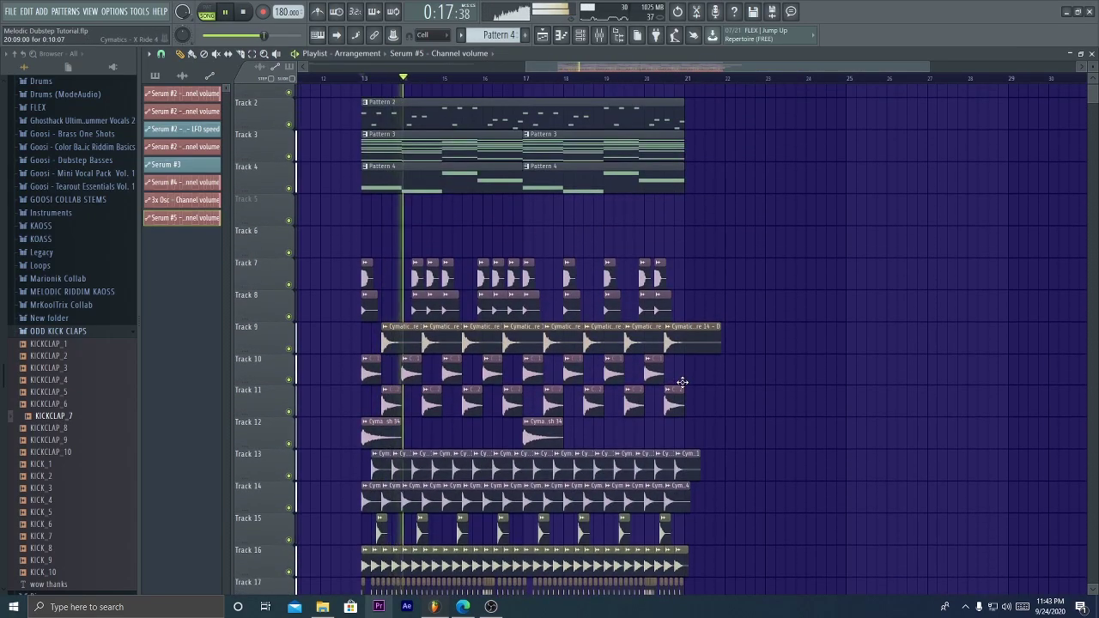
scroll(647, 268, down, 7)
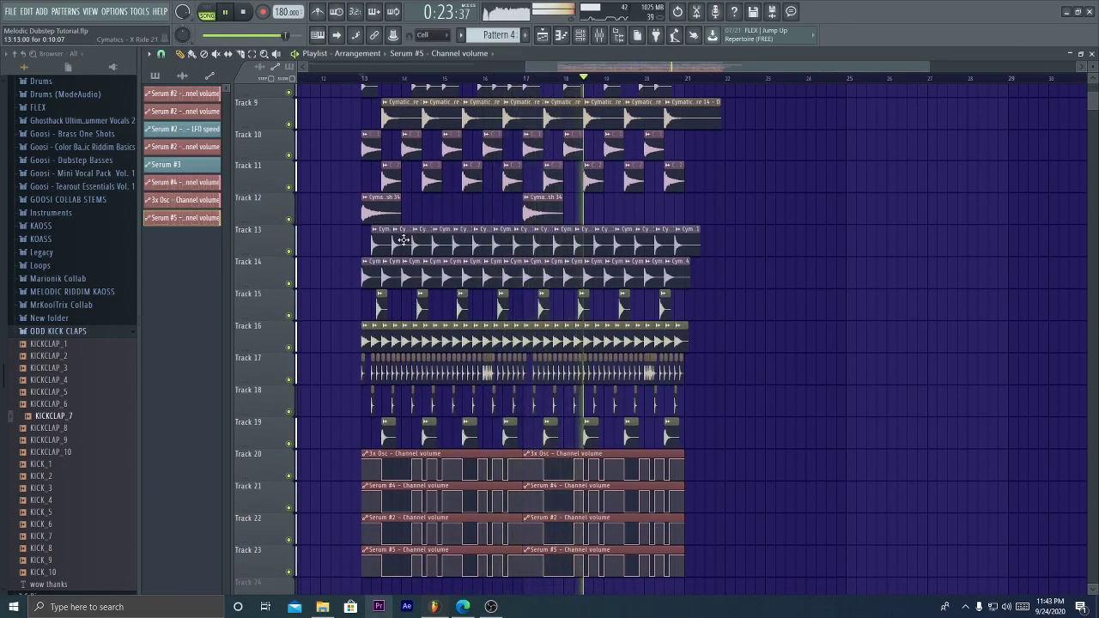
scroll(601, 250, up, 3)
scroll(606, 253, up, 3)
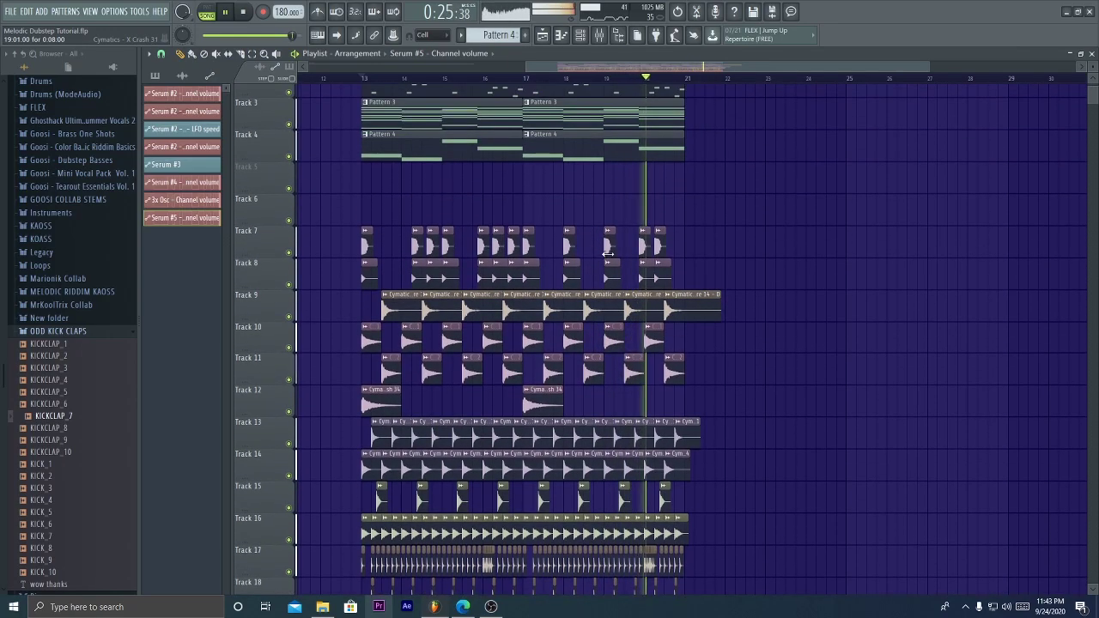
scroll(400, 133, up, 2)
scroll(448, 167, down, 7)
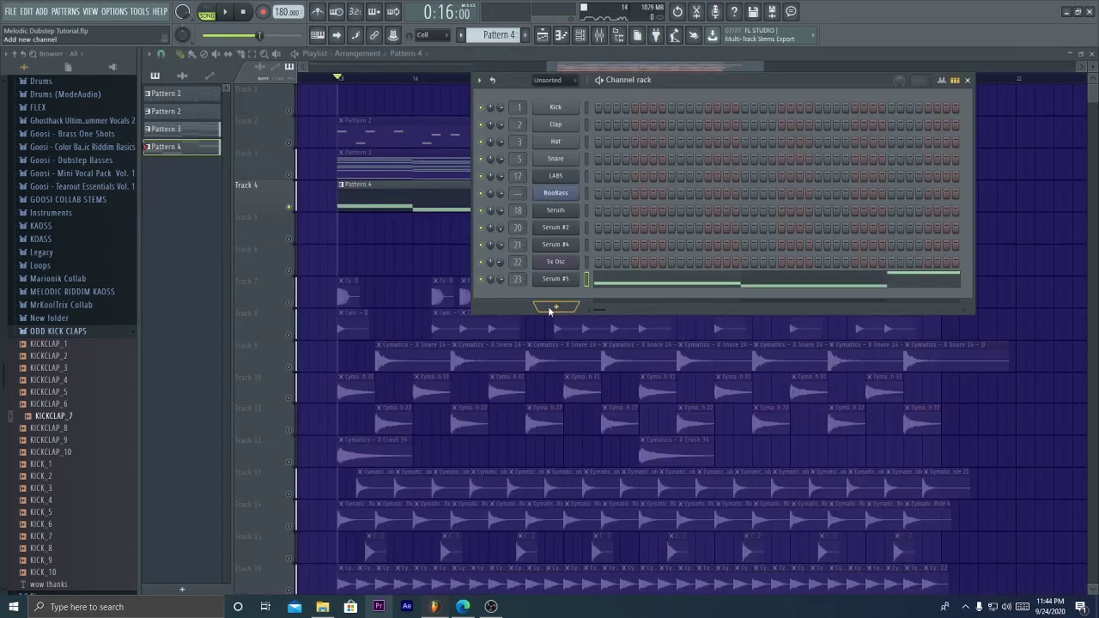
Add another Serum instance to the channel rack
click(550, 307)
click(661, 216)
click(763, 210)
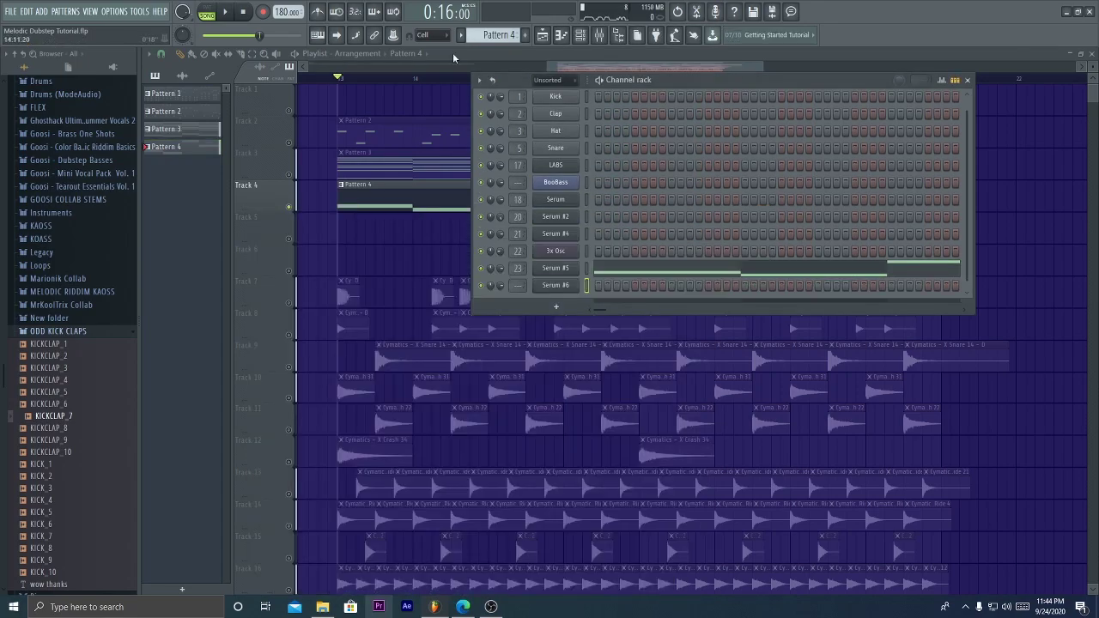
Paste the copied notes into the Serum #6 piano roll in Pattern 5 and reopen its synth window
scroll(494, 35, down, 1)
right_click(577, 282)
click(592, 287)
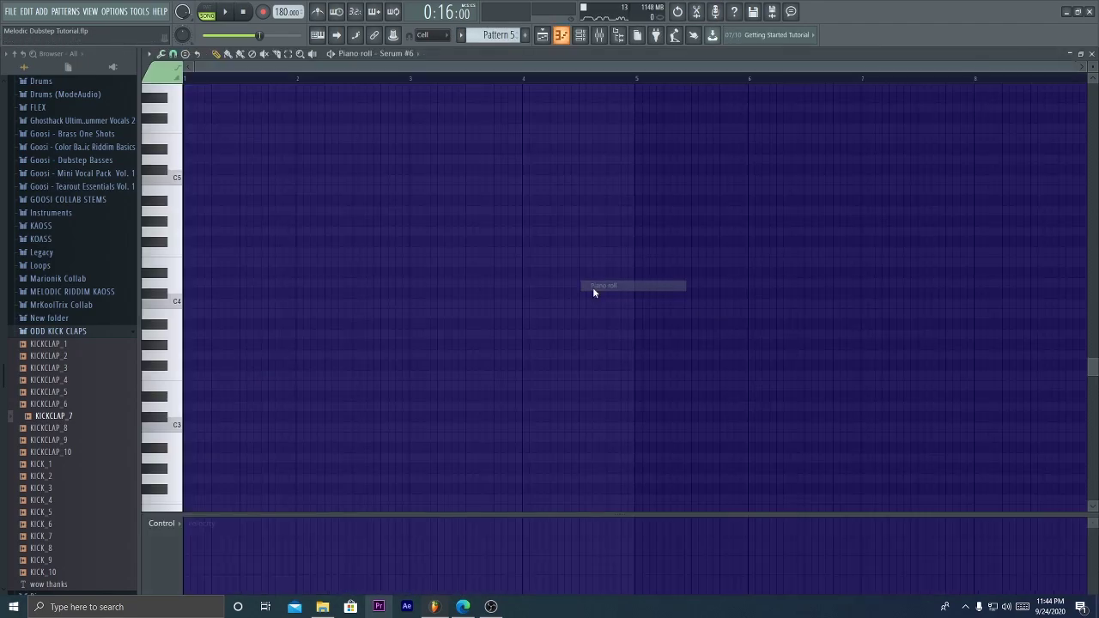
key(ctrl+v)
key(F7)
click(565, 288)
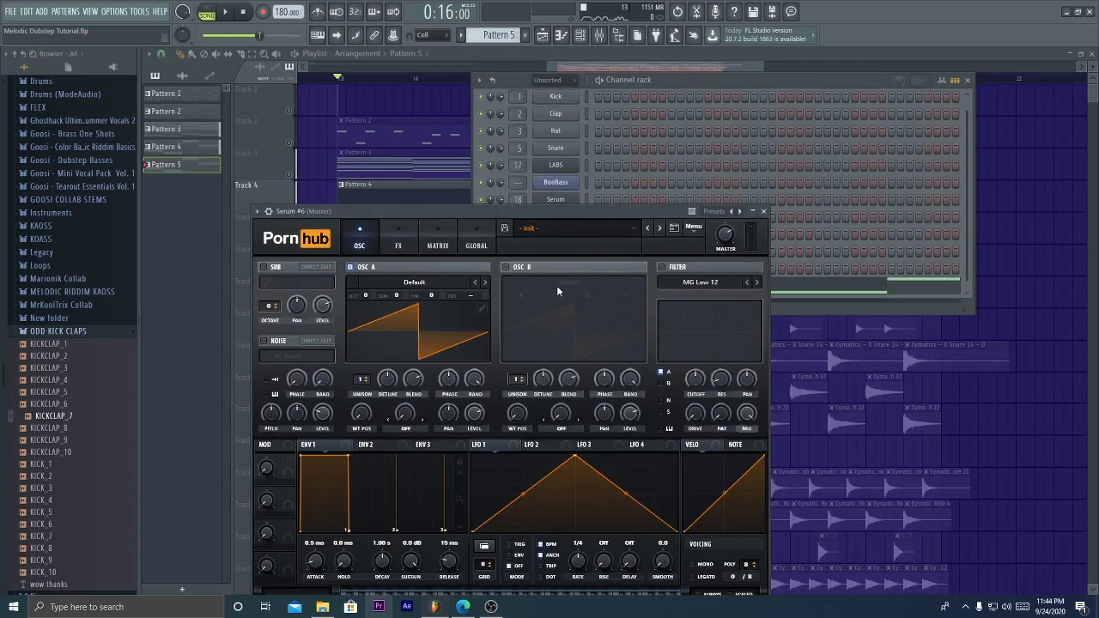
Draw noise over Oscillator A's saw waveform in the Serum #6 wavetable editor and return to the oscillator view
click(508, 240)
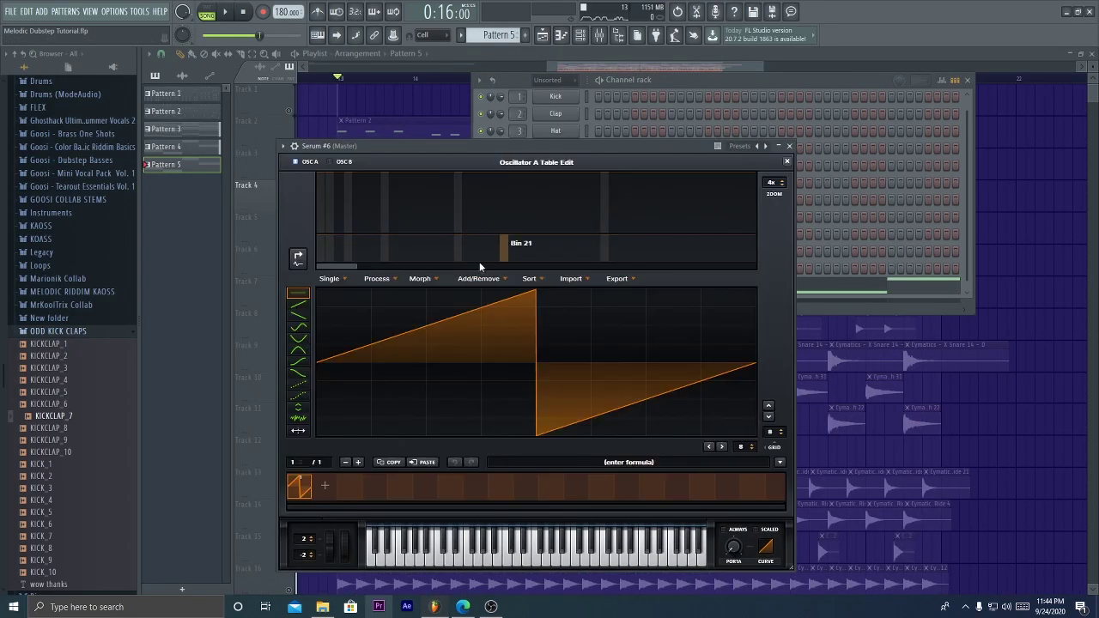
mouse_move(372, 367)
mouse_down()
mouse_move(700, 365)
mouse_move(571, 368)
mouse_move(588, 342)
mouse_up()
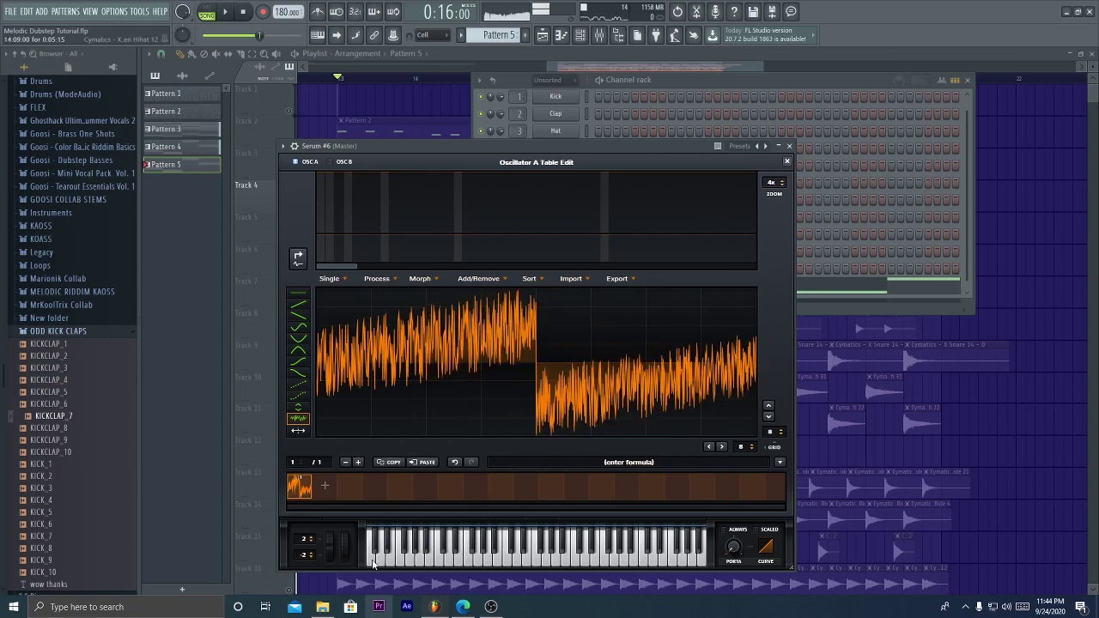
click(790, 146)
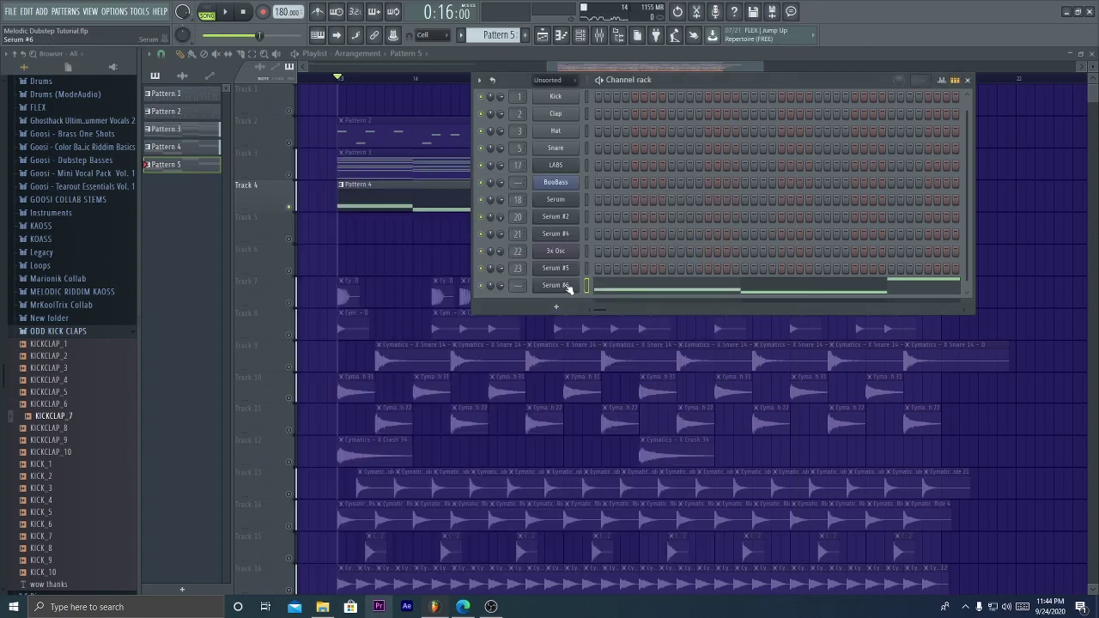
click(571, 286)
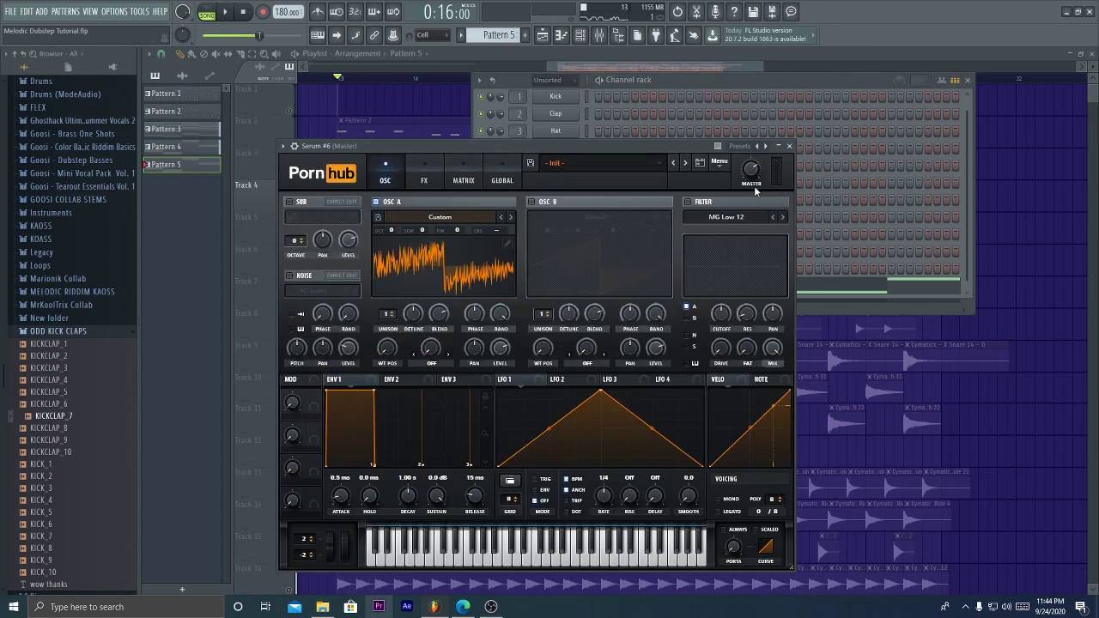
Loop Pattern 5 in pattern mode and set Serum #6 Oscillator A to -1 octave
click(214, 14)
click(227, 13)
mouse_move(390, 237)
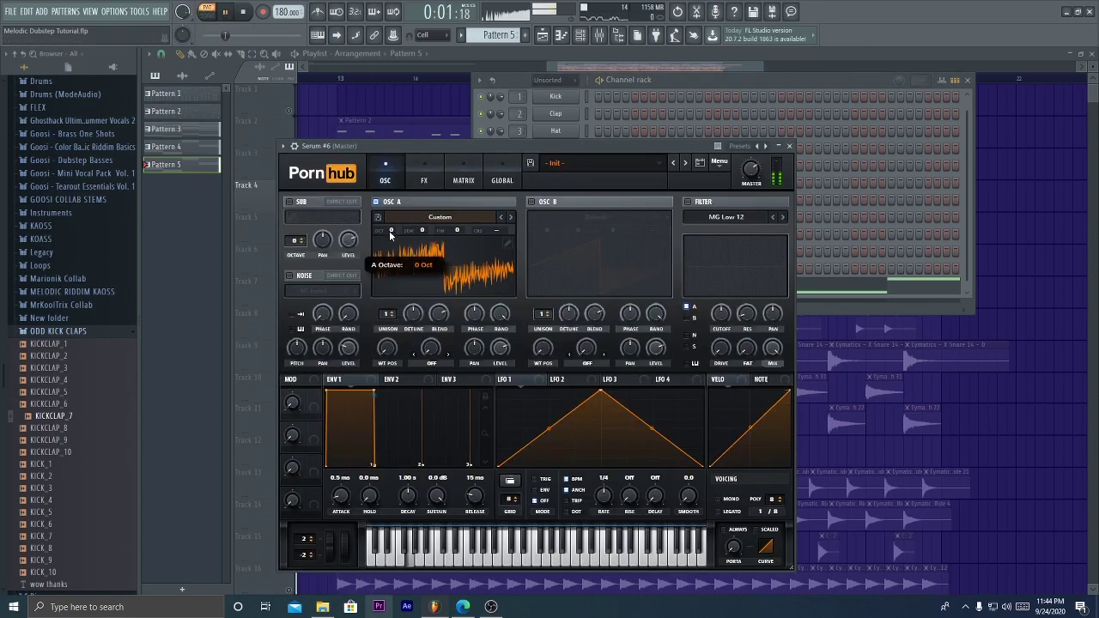
drag(390, 260, 392, 246)
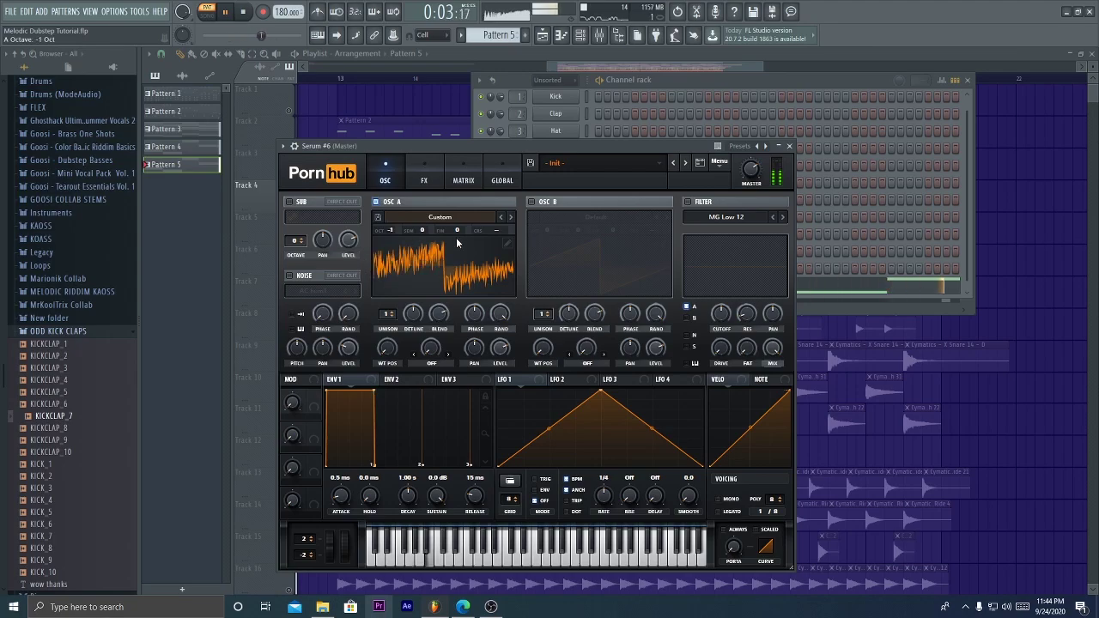
Try redrawing Oscillator A's wavetable as dense full-height noise while the pattern plays
click(507, 244)
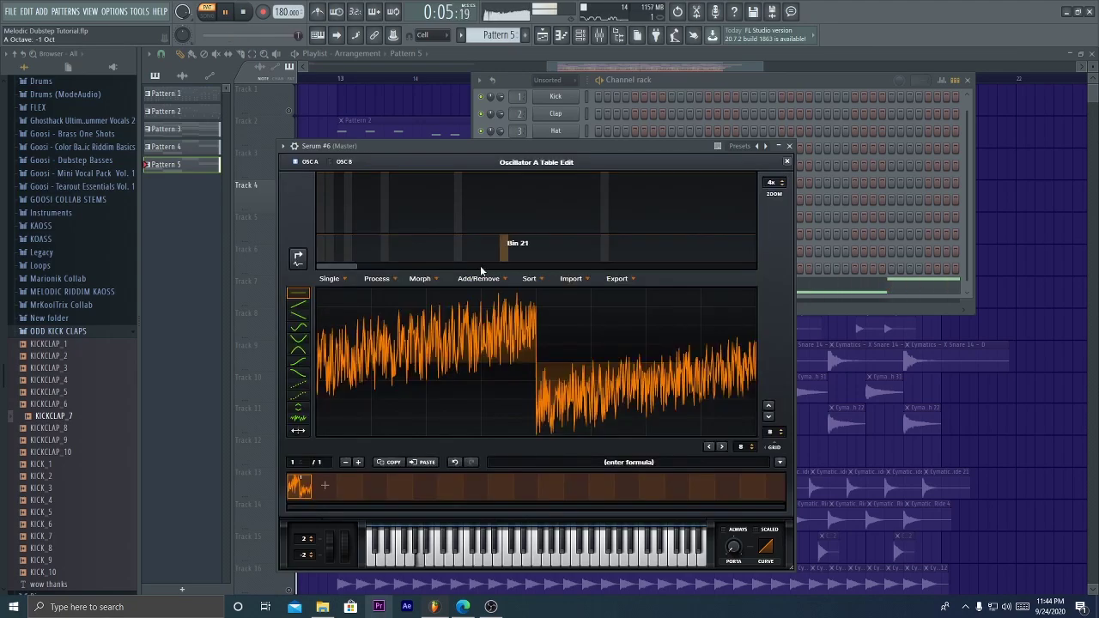
mouse_move(341, 381)
mouse_down()
mouse_move(352, 377)
mouse_move(354, 345)
mouse_move(360, 438)
mouse_move(360, 271)
mouse_move(394, 287)
mouse_move(784, 305)
mouse_up()
key(space)
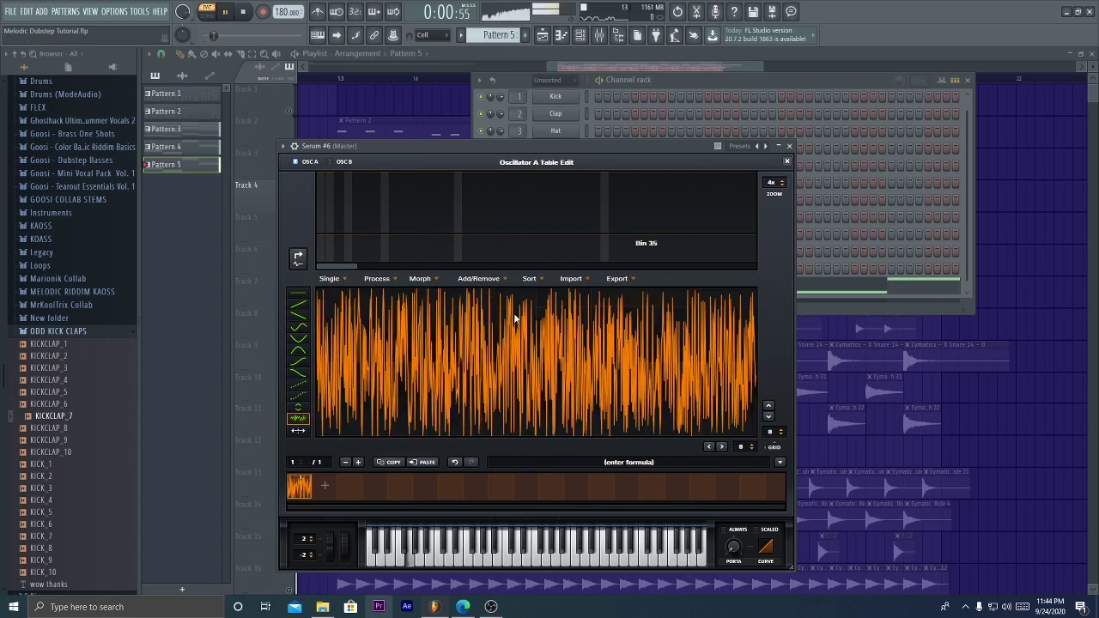
click(786, 163)
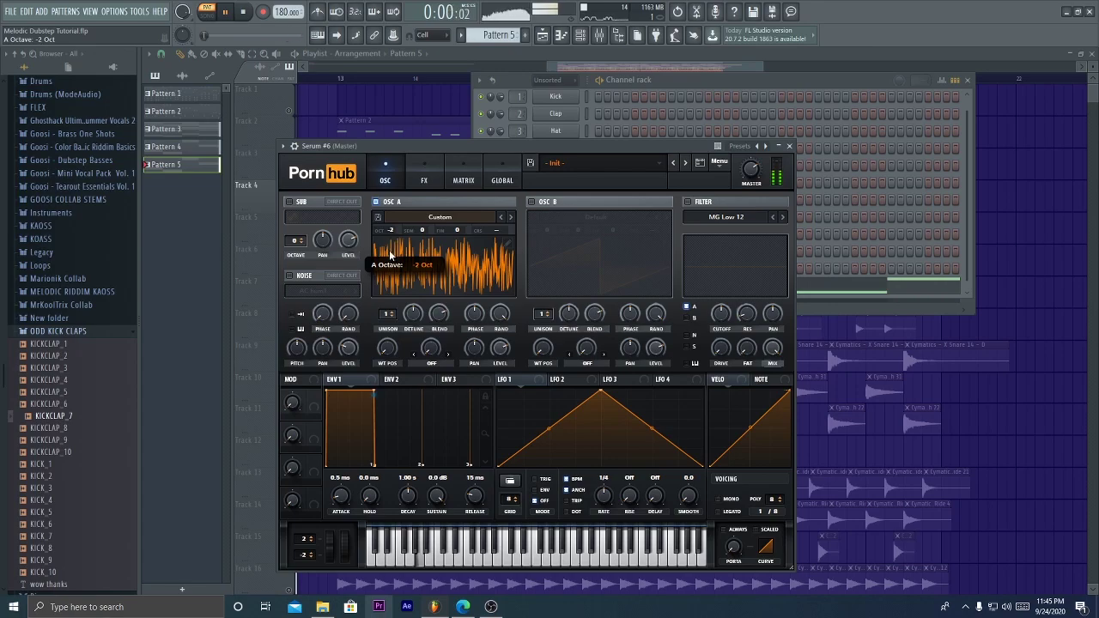
click(456, 218)
click(515, 247)
Redraw Oscillator A's wavetable as a saw shape with moderate noise over its full width
click(504, 243)
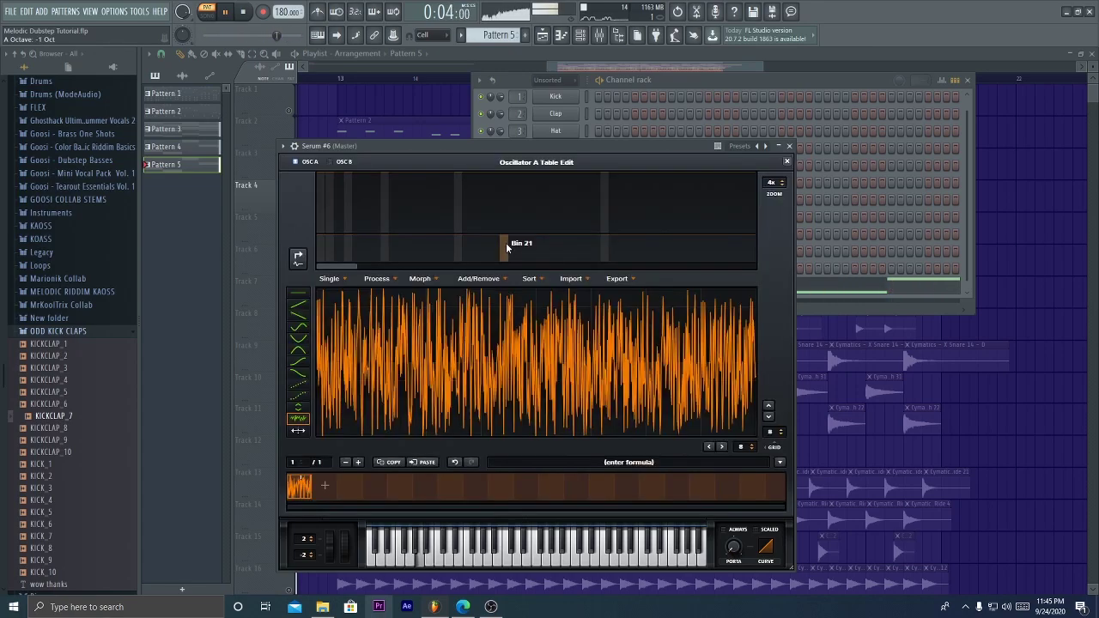
mouse_move(339, 366)
mouse_down()
mouse_move(740, 370)
mouse_move(346, 345)
mouse_move(654, 345)
mouse_move(435, 335)
mouse_move(675, 406)
mouse_move(493, 379)
mouse_move(637, 341)
mouse_move(747, 354)
mouse_up()
key(space)
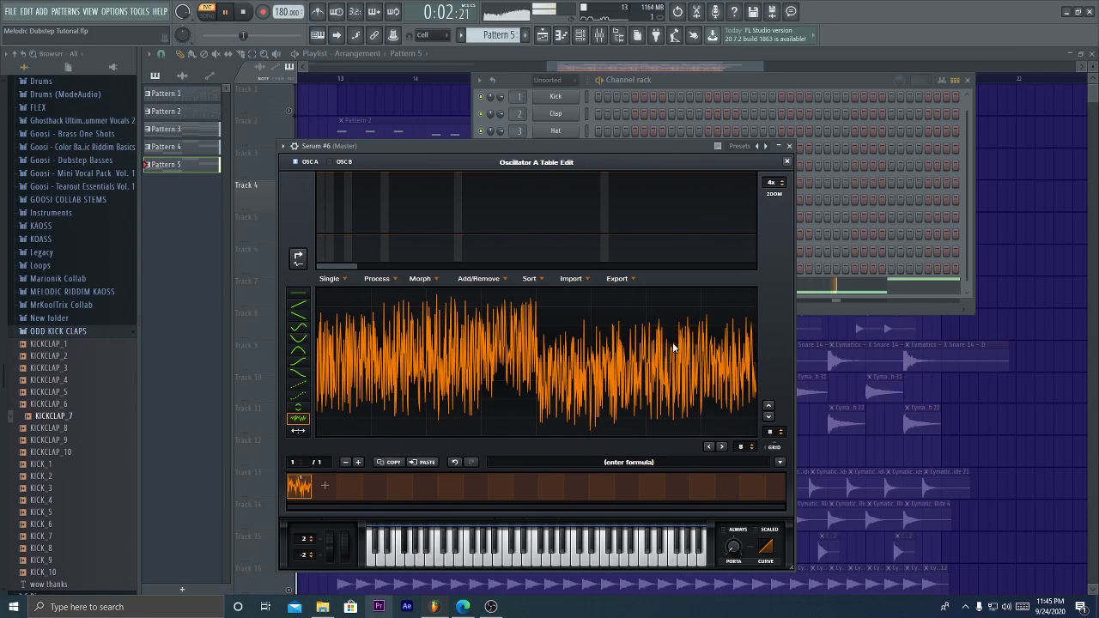
click(786, 162)
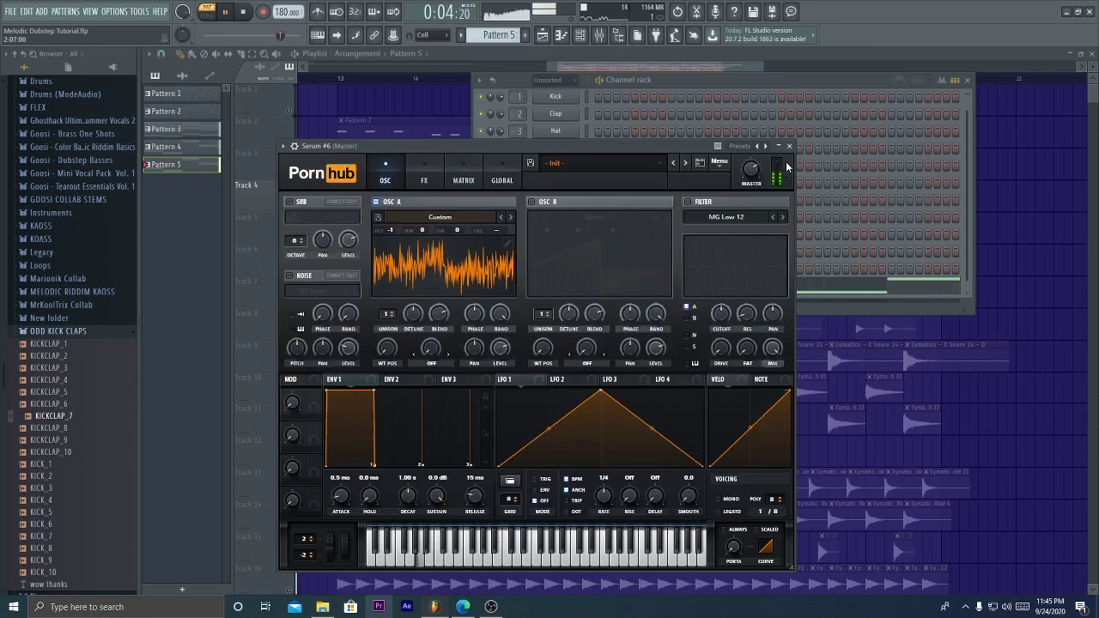
Enable Oscillator B, draw noise across its saw waveform and set its octave to -1
click(533, 202)
click(663, 245)
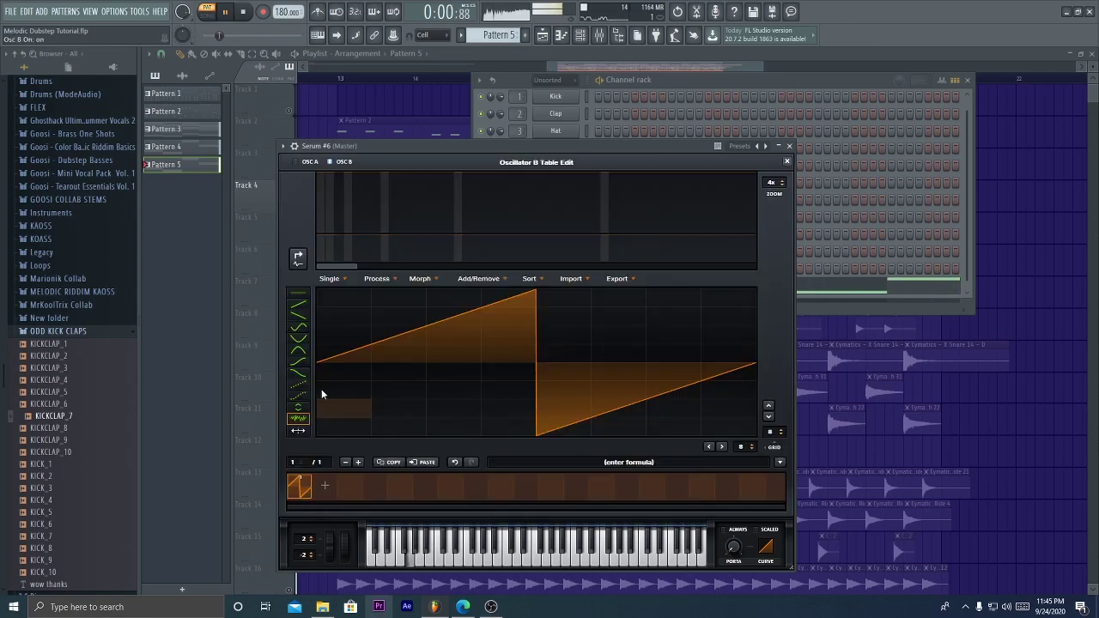
mouse_move(321, 385)
mouse_down()
mouse_move(330, 355)
mouse_move(758, 369)
mouse_up()
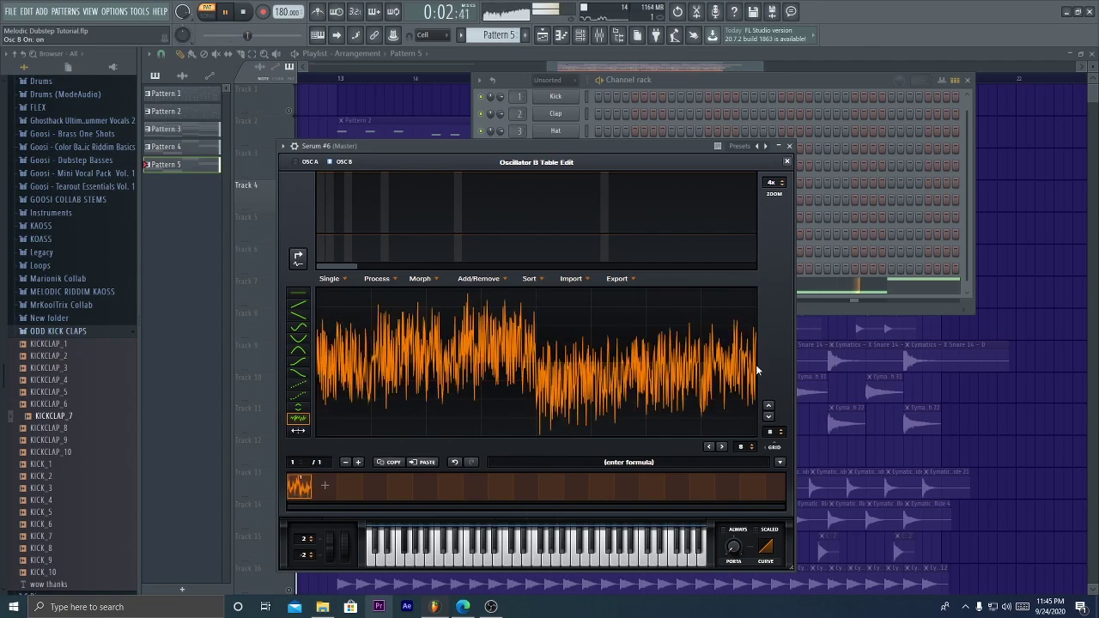
click(786, 161)
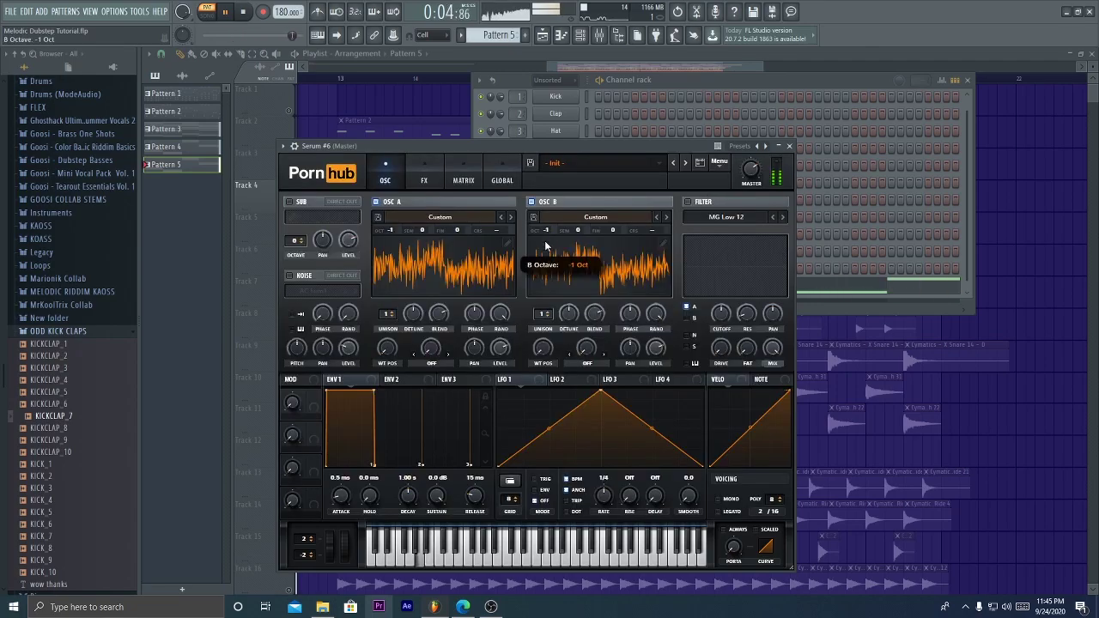
Enable a multiband compressor with a -11.6 dB threshold and Hyper/Dimension with the Hyper mix at 15% in Serum #6
click(423, 176)
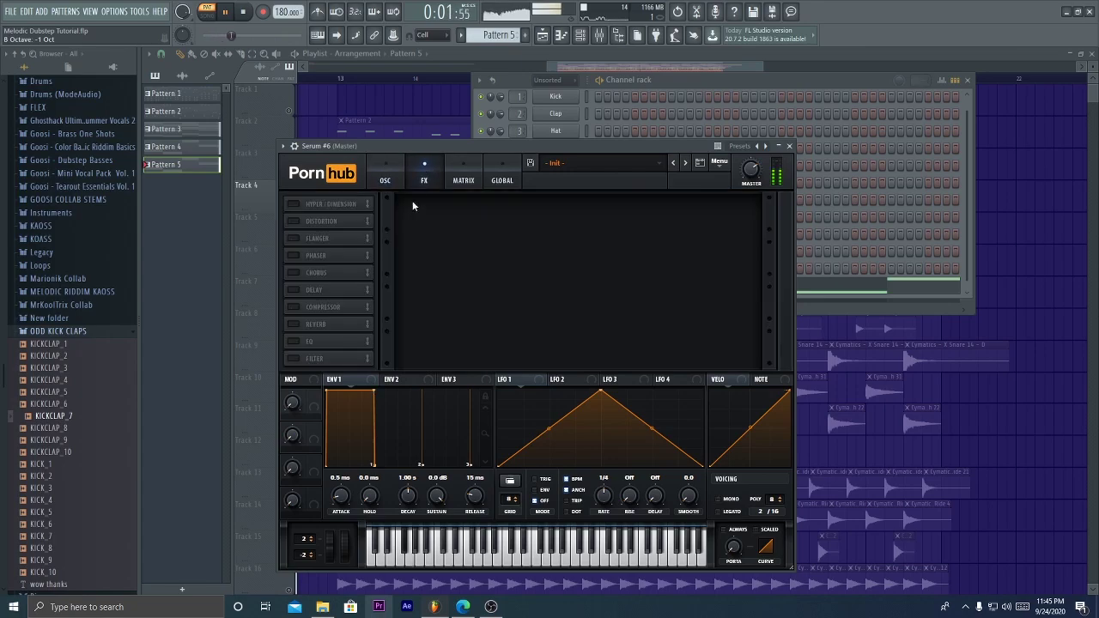
click(294, 307)
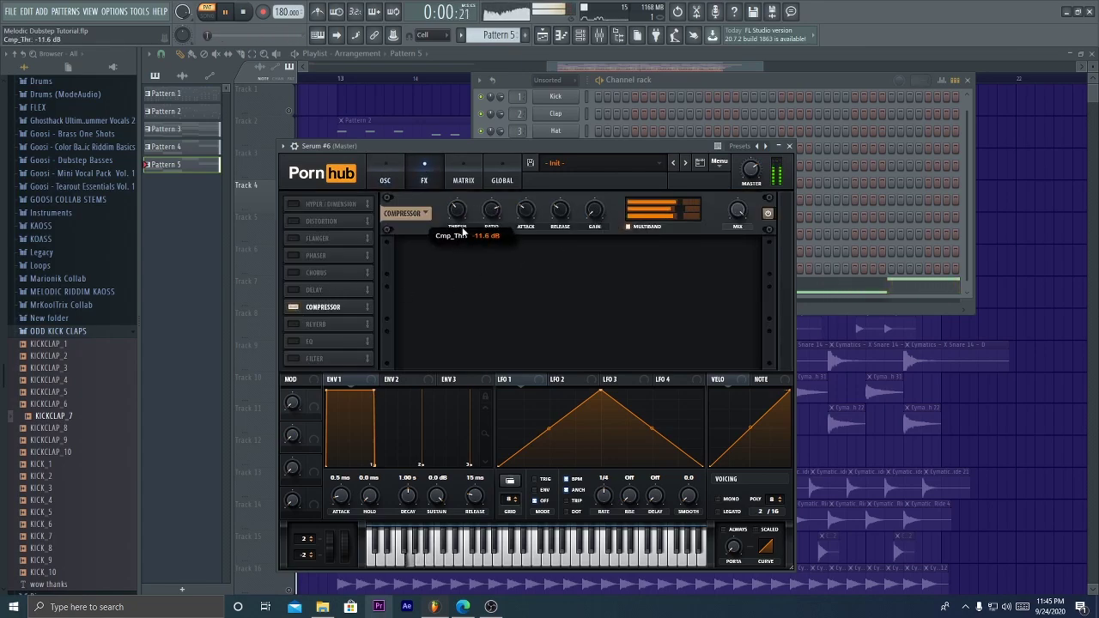
click(293, 204)
drag(604, 212, 593, 244)
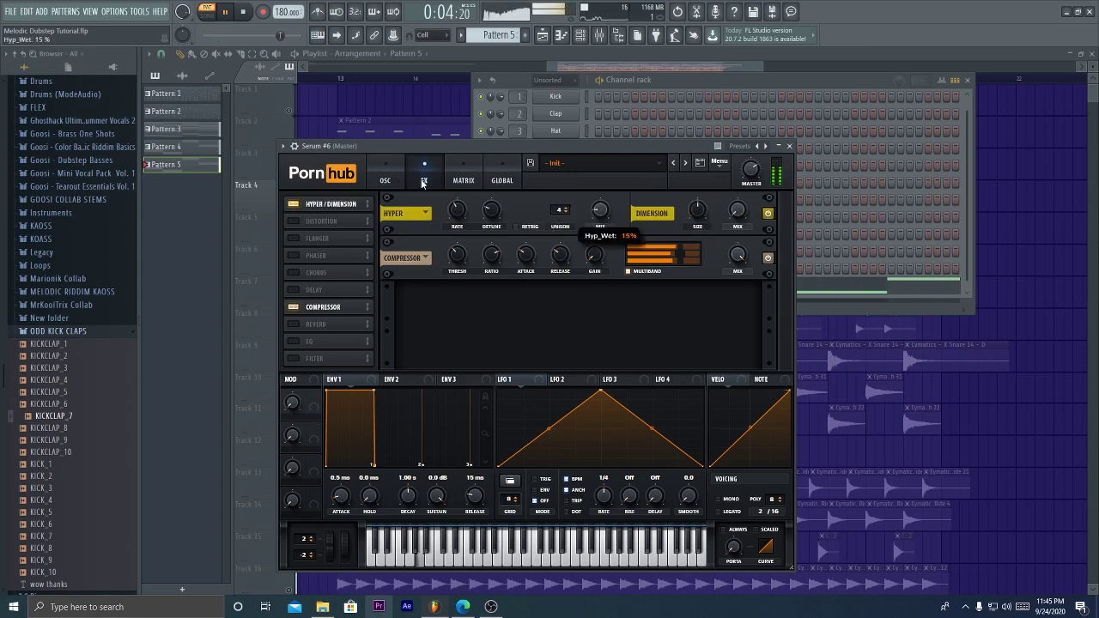
Set Oscillator A's warp mode to FM (From B) at 44% and compare the sound with Oscillator B off and on
click(403, 178)
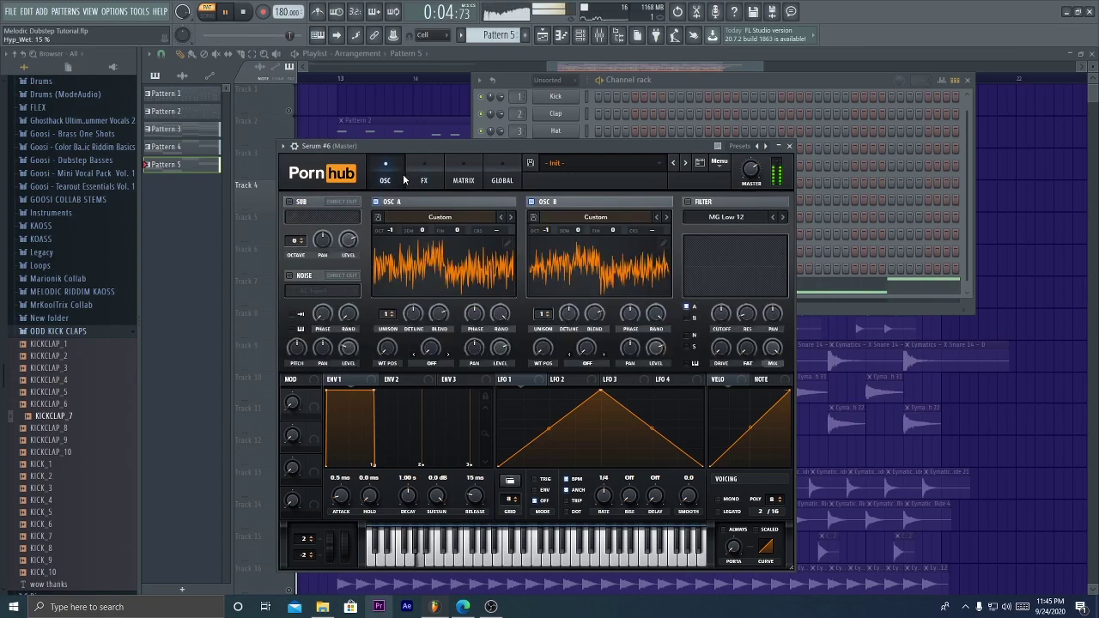
click(432, 369)
click(464, 312)
key(space)
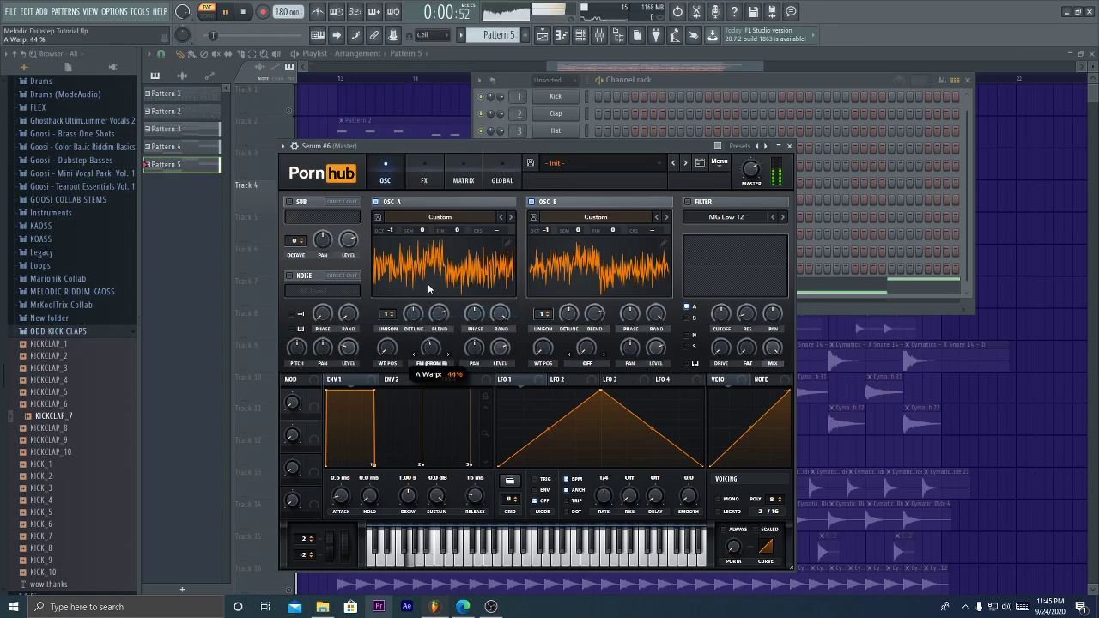
click(537, 202)
click(536, 202)
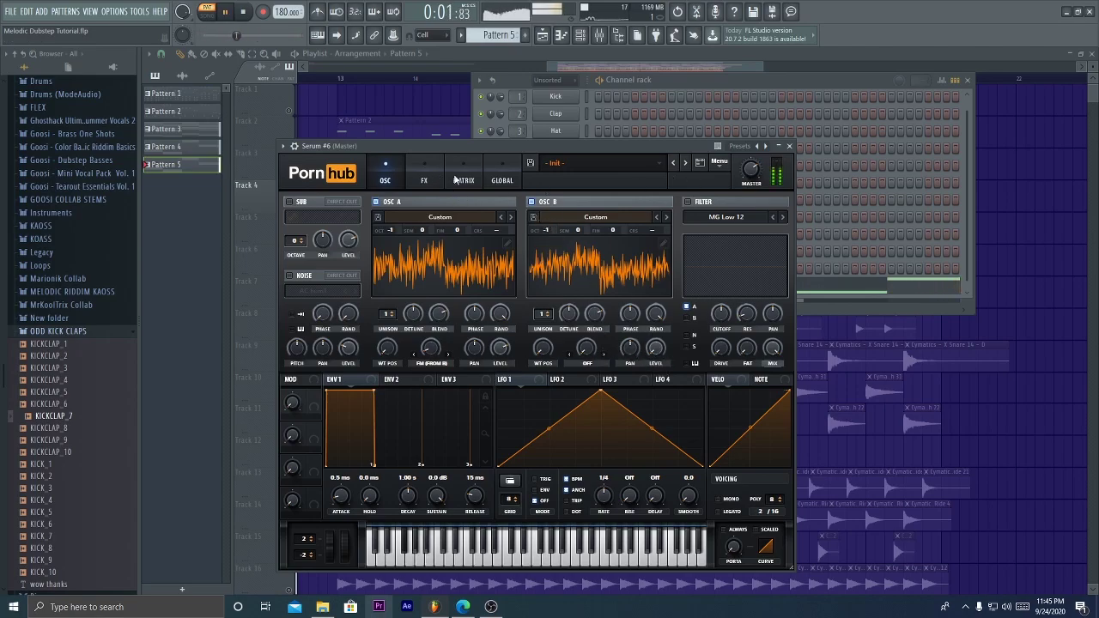
Try a low-pass EQ in the Serum #6 effects rack and switch the EQ off again
click(422, 172)
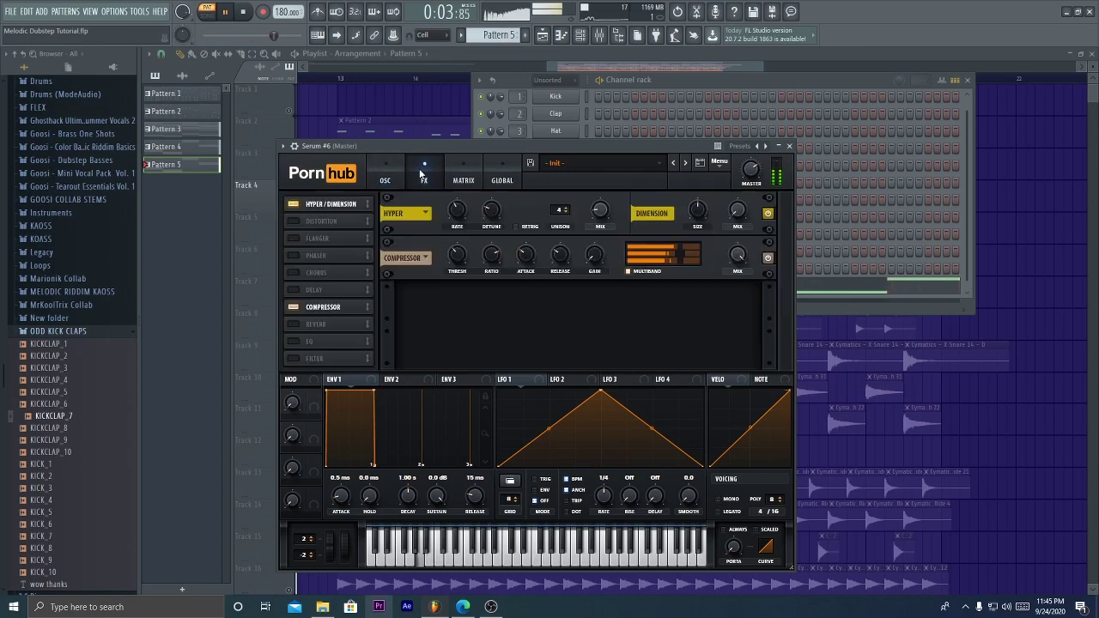
click(293, 342)
click(295, 341)
click(292, 341)
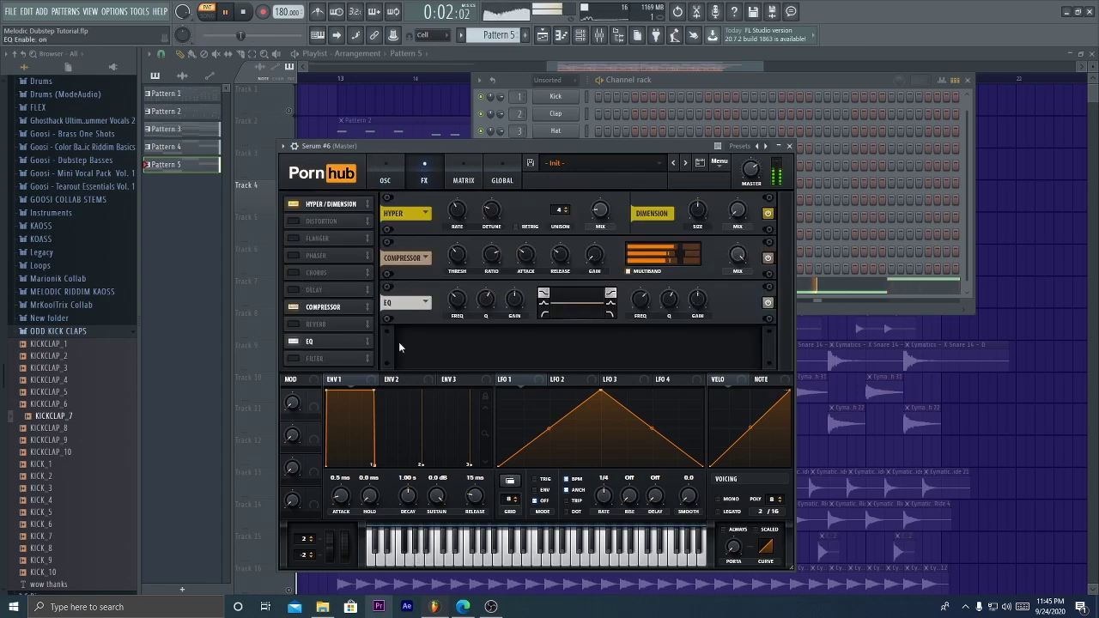
click(611, 315)
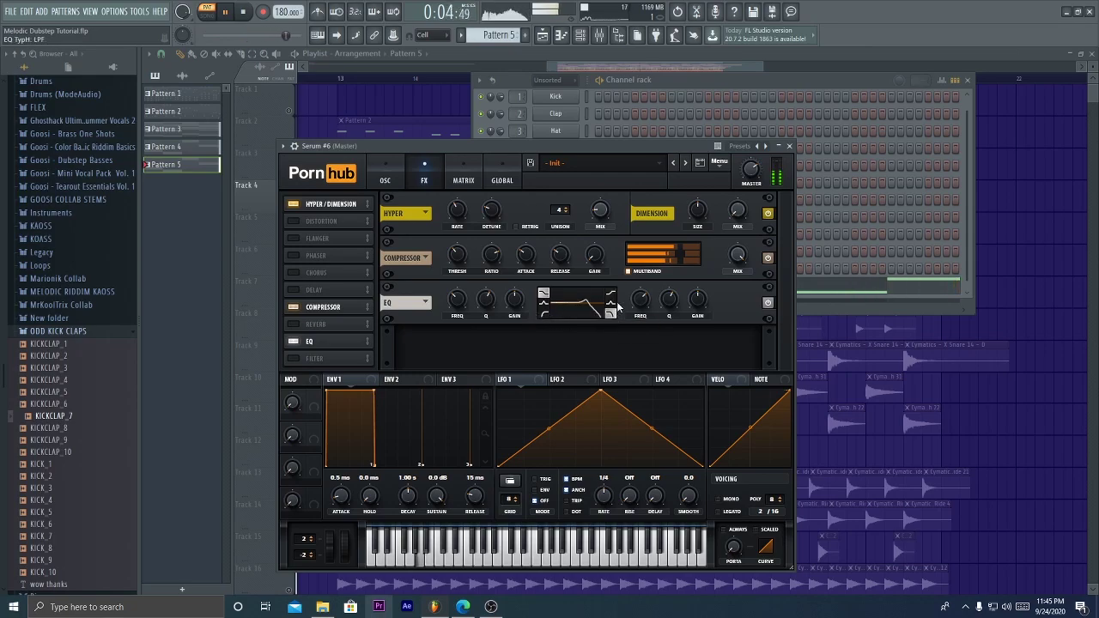
click(293, 342)
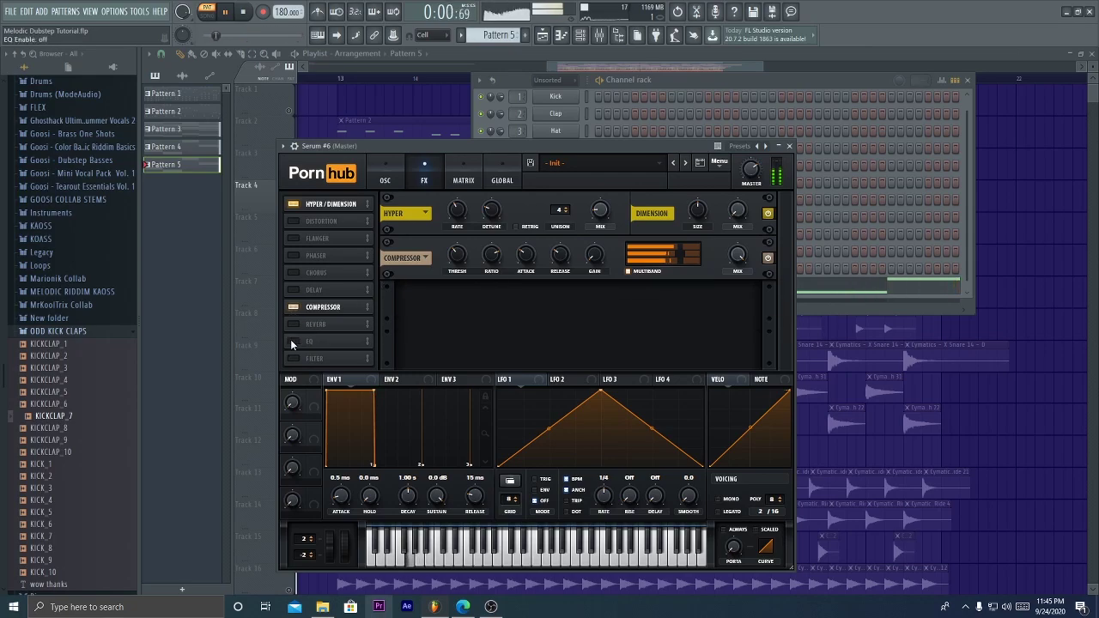
Place a Pattern 5 clip at bar 13 on Track 5, unmute the track and play the song from there
click(790, 146)
click(449, 225)
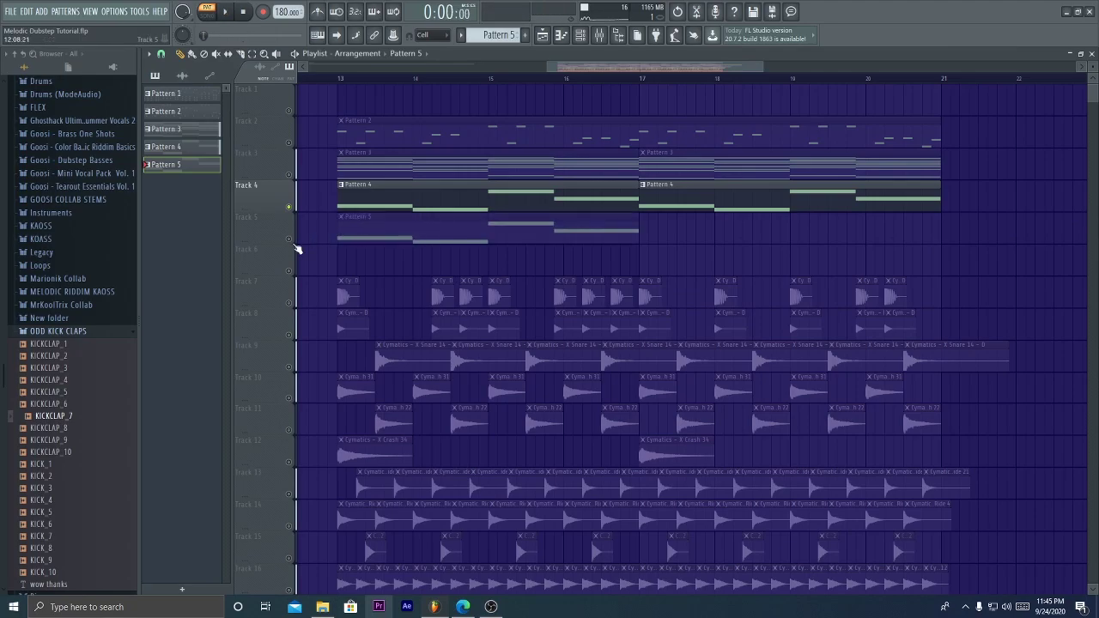
click(343, 79)
key(space)
Route the Serum #6 channel to mixer insert 24
click(598, 35)
click(602, 39)
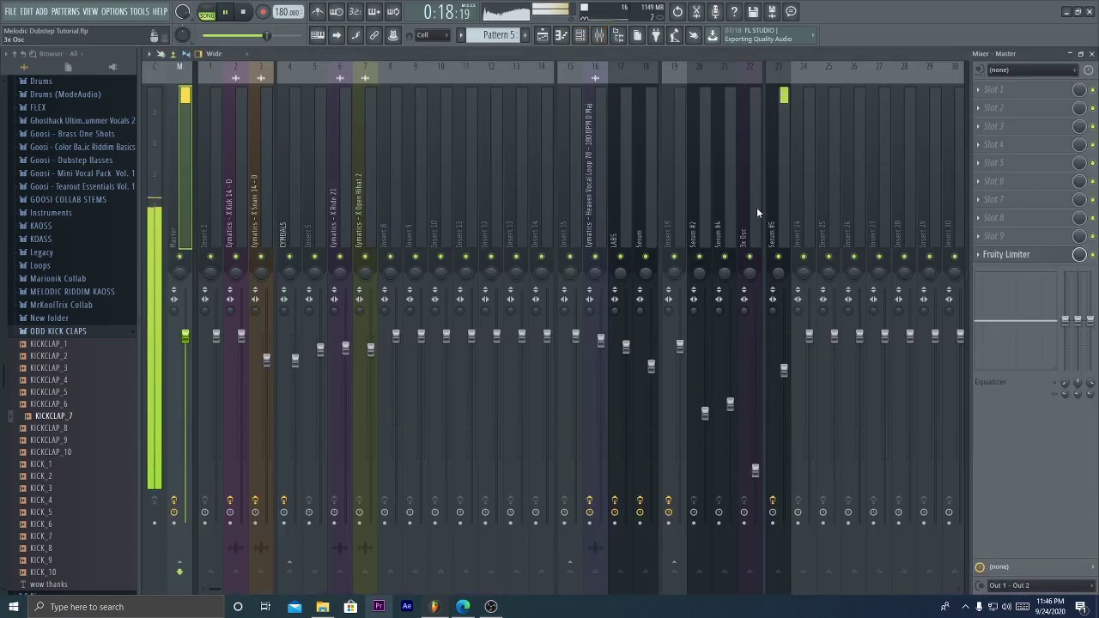
right_click(784, 188)
click(1001, 111)
click(599, 37)
click(580, 37)
key(space)
click(582, 36)
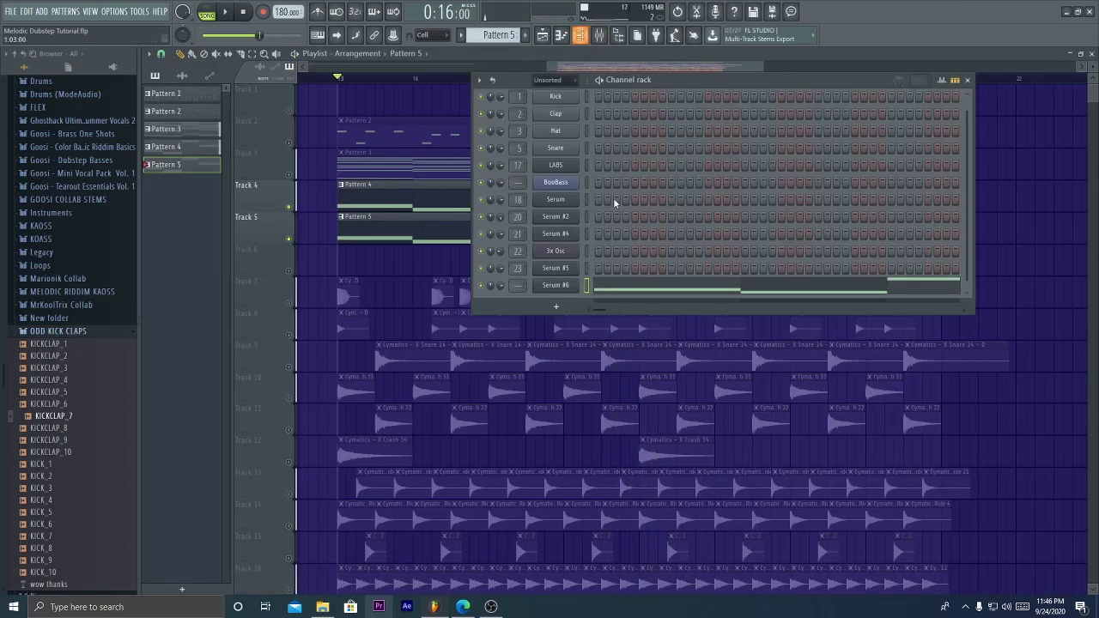
click(602, 35)
right_click(812, 182)
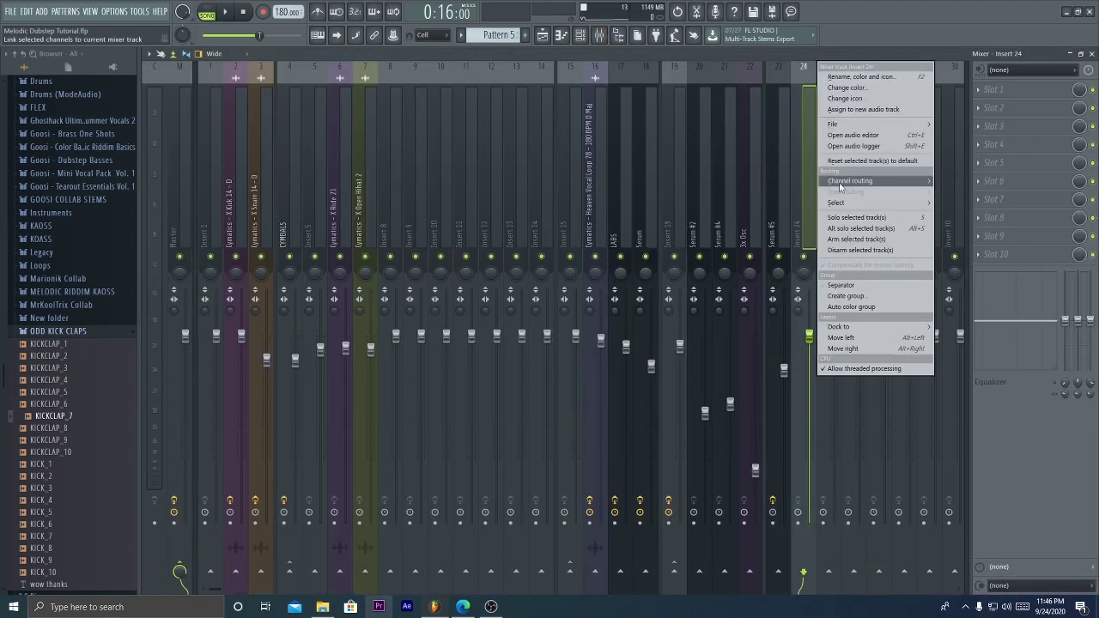
mouse_move(927, 178)
click(788, 181)
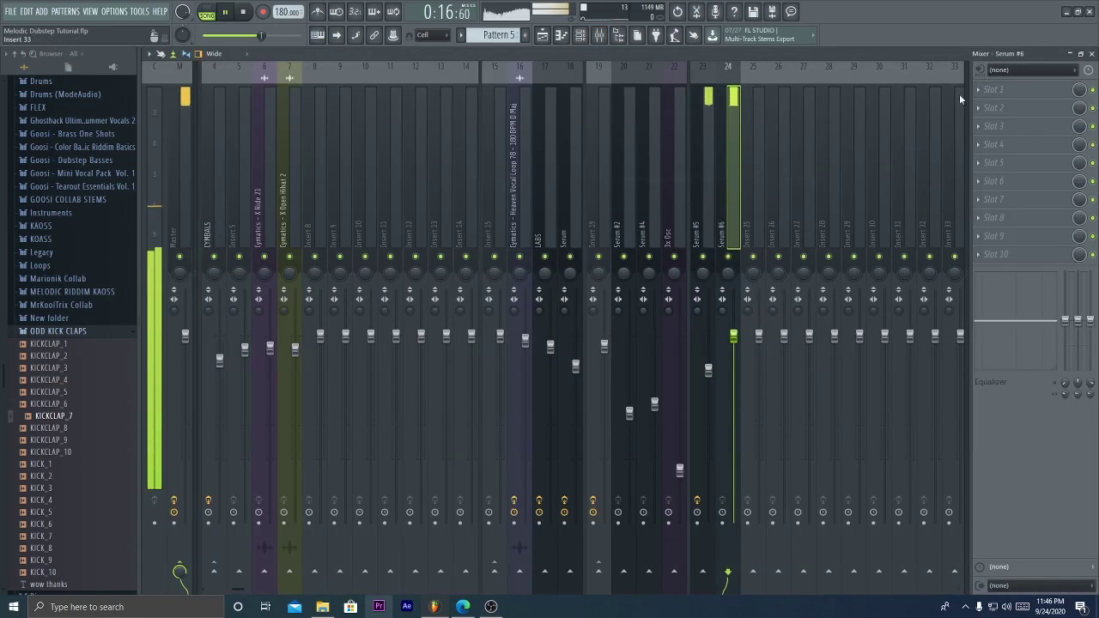
Load Fruity Parametric EQ 2 in the first effect slot of the Serum #6 insert with the 20Hz + 18kHz cut preset
click(994, 89)
click(841, 265)
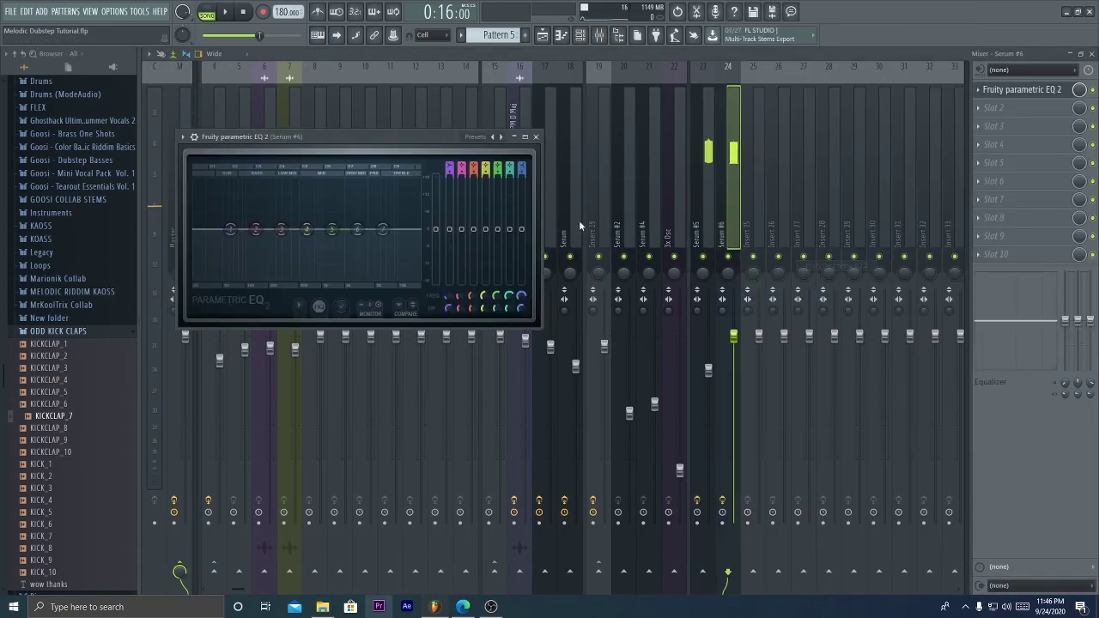
key(space)
click(470, 136)
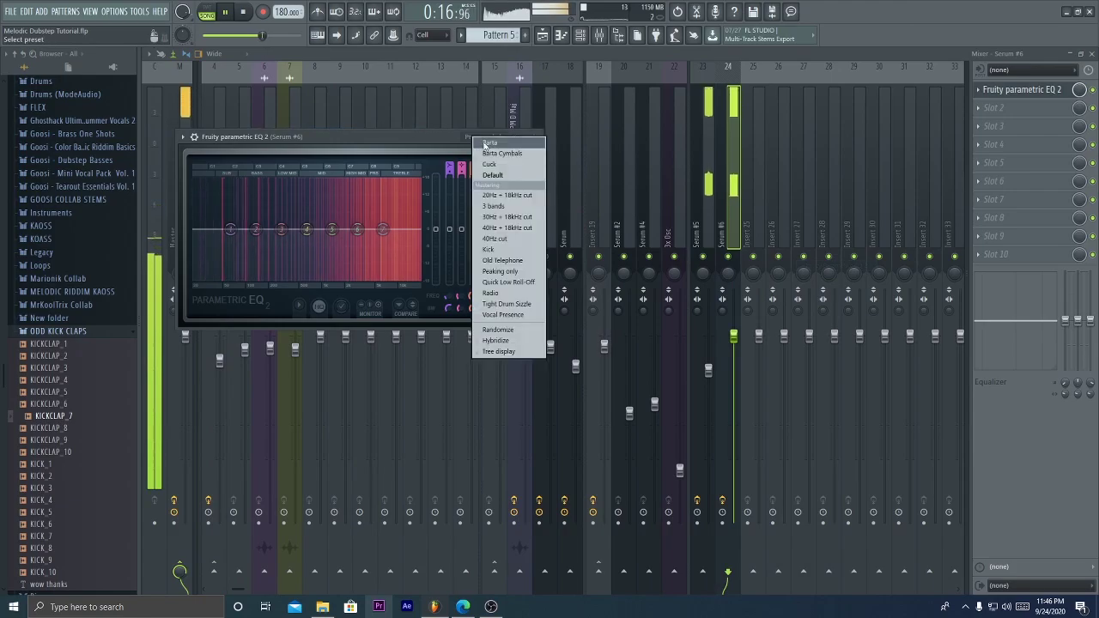
click(506, 195)
Set the high-pass band 1 of the Serum #6 EQ to the key frequency D2 (73.4 Hz)
right_click(210, 244)
right_click(207, 242)
mouse_move(215, 286)
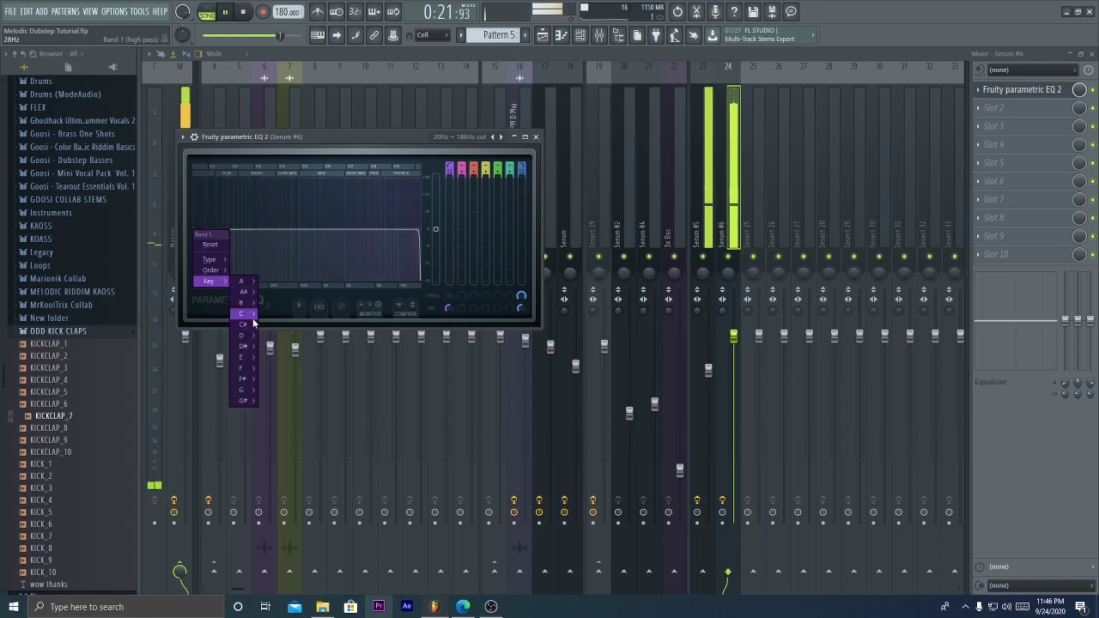
mouse_move(252, 340)
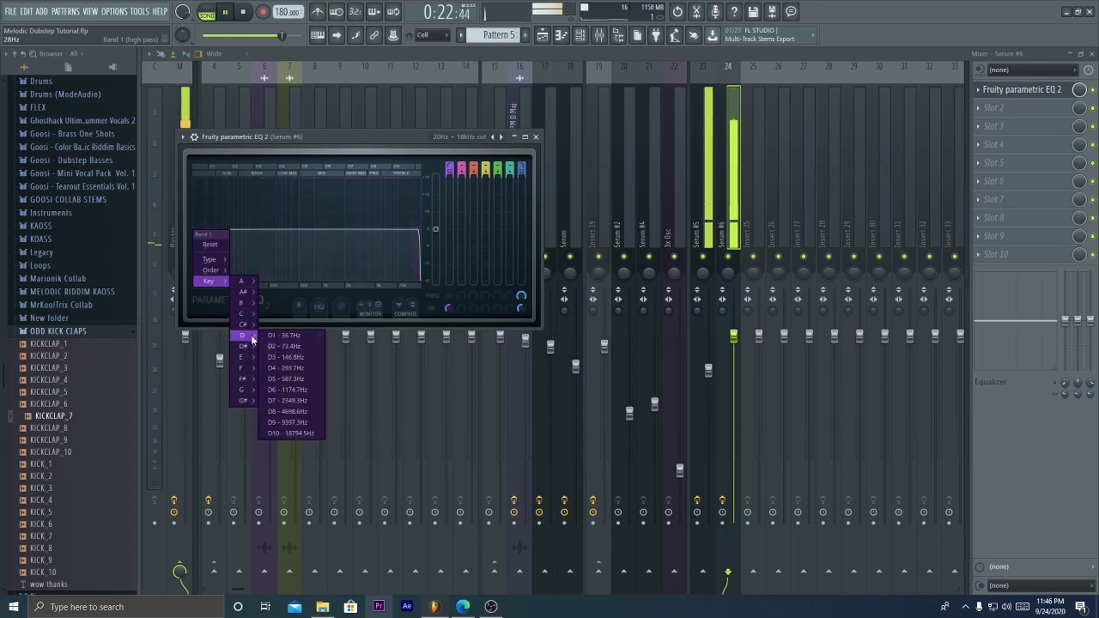
click(297, 348)
key(space)
Set the low-pass band 7 of the Serum #6 EQ to D4 (293.7 Hz) and play the song
right_click(414, 232)
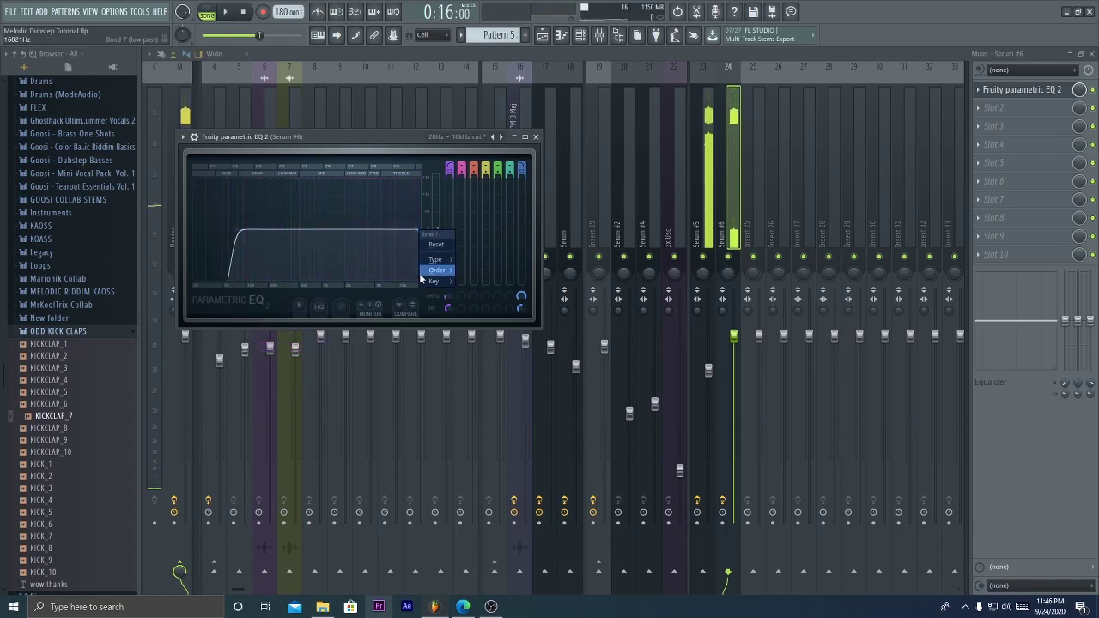
mouse_move(434, 280)
mouse_move(469, 338)
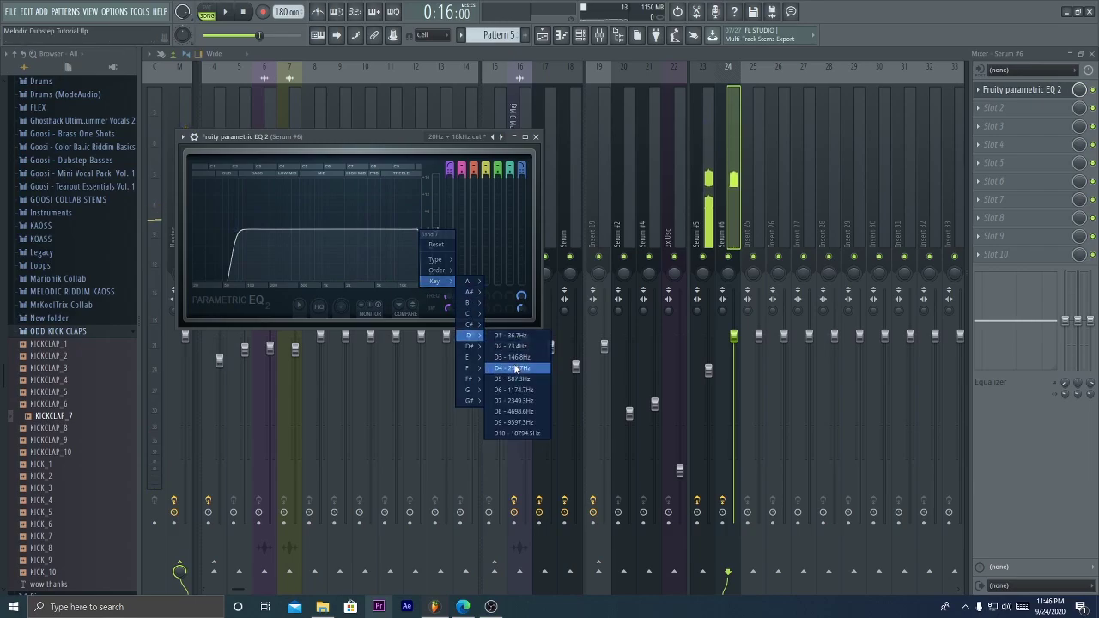
click(515, 364)
key(space)
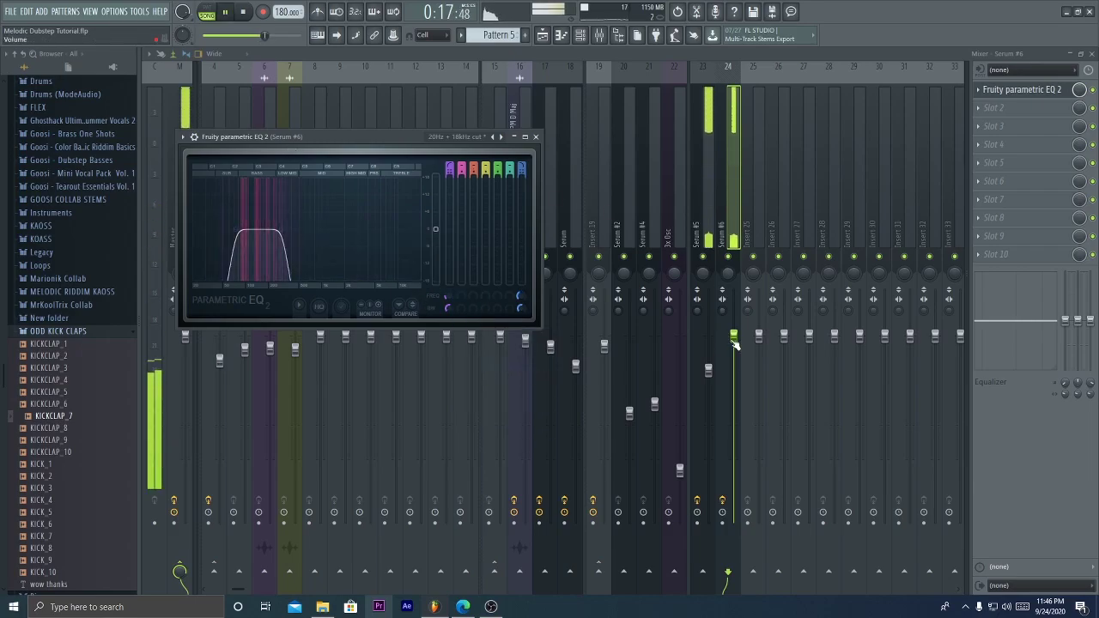
Close the EQ, raise the Serum #6 mixer fader slightly and solo that insert
click(536, 137)
drag(734, 334, 733, 312)
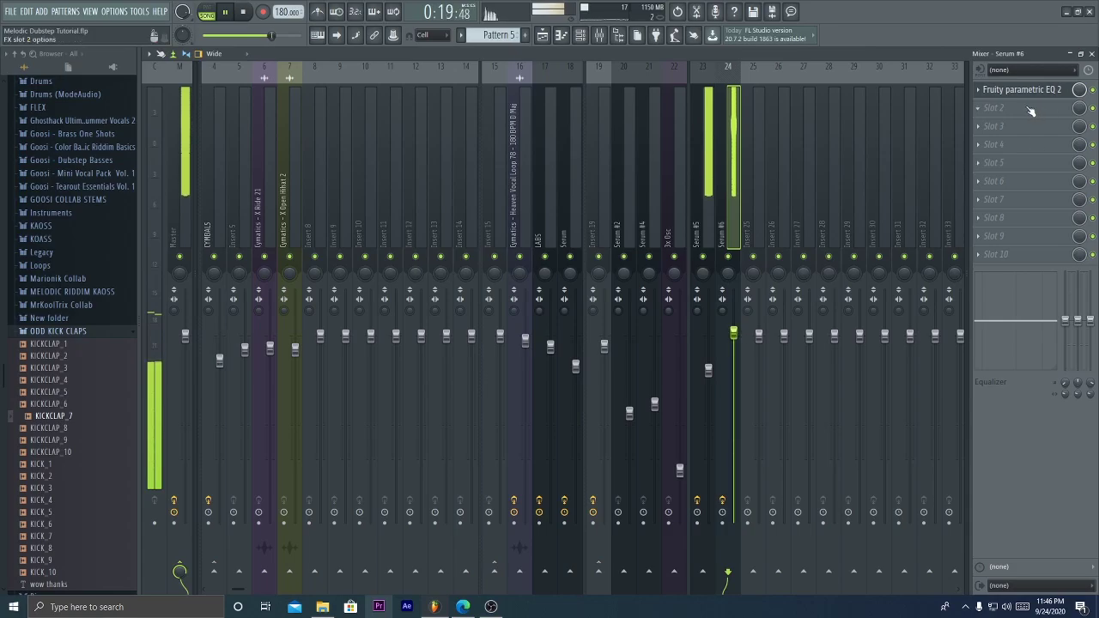
right_click(729, 257)
right_click(731, 257)
right_click(731, 257)
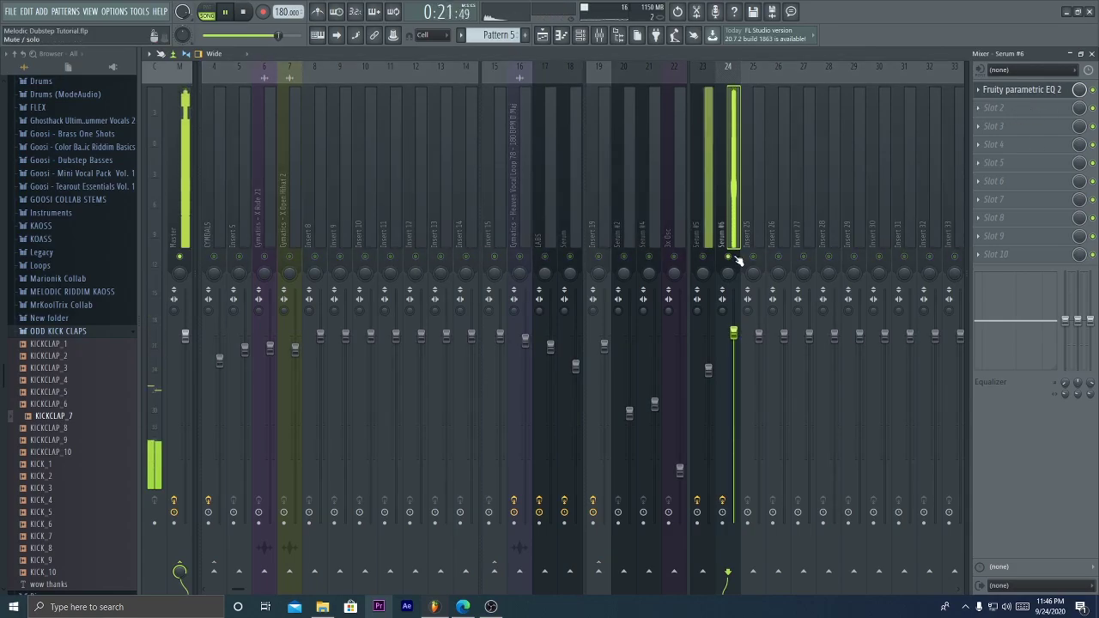
key(space)
Load Sausage Fattener in the second effect slot of the Serum #6 insert and adjust its Fatness
click(988, 126)
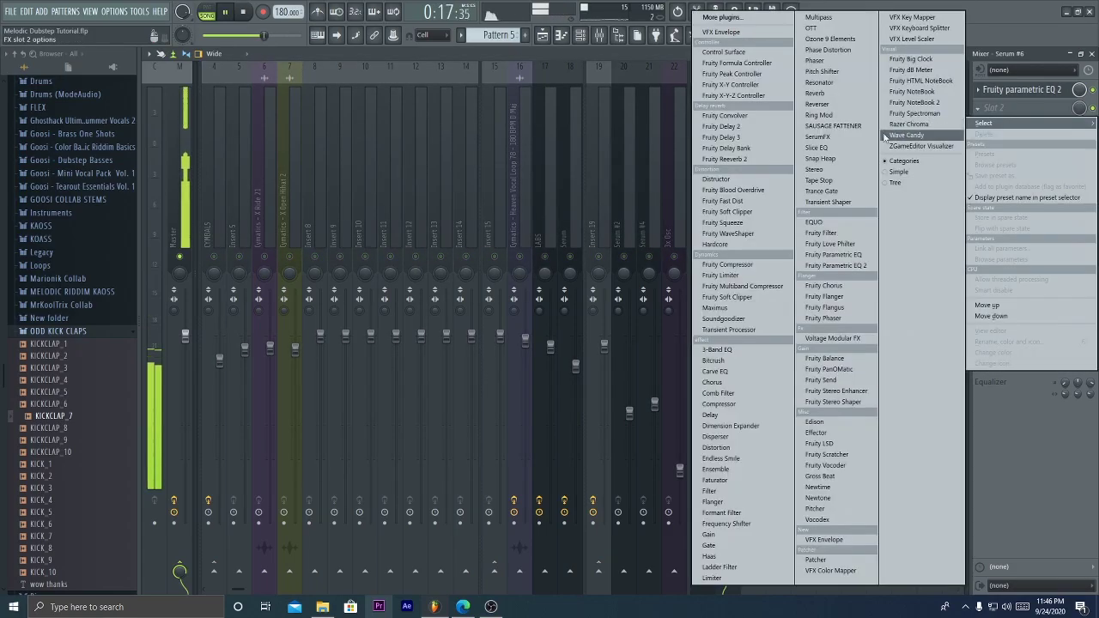
click(833, 126)
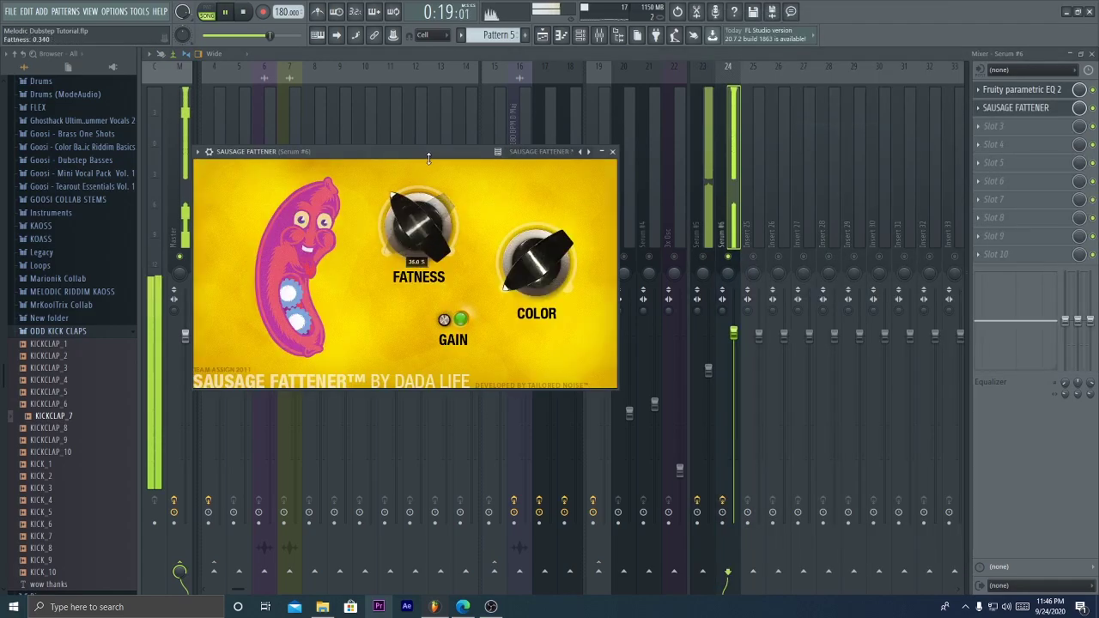
drag(429, 158, 423, 199)
Reopen the Serum #6 EQ, set the low-pass band 7 to D5 (587.3 Hz) and play the song
click(1020, 89)
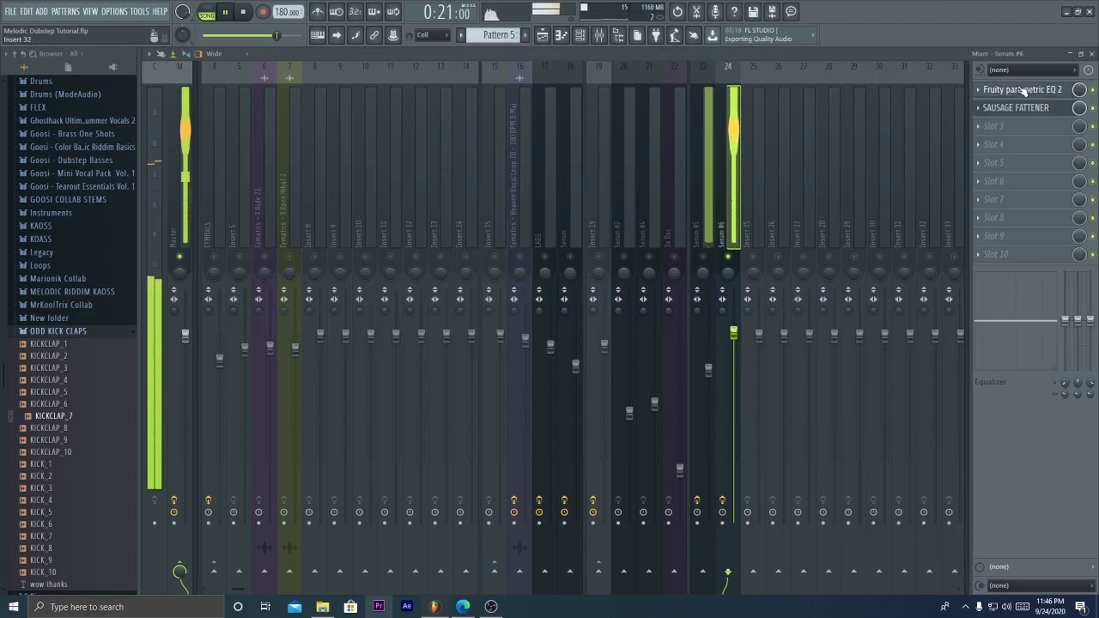
mouse_move(300, 281)
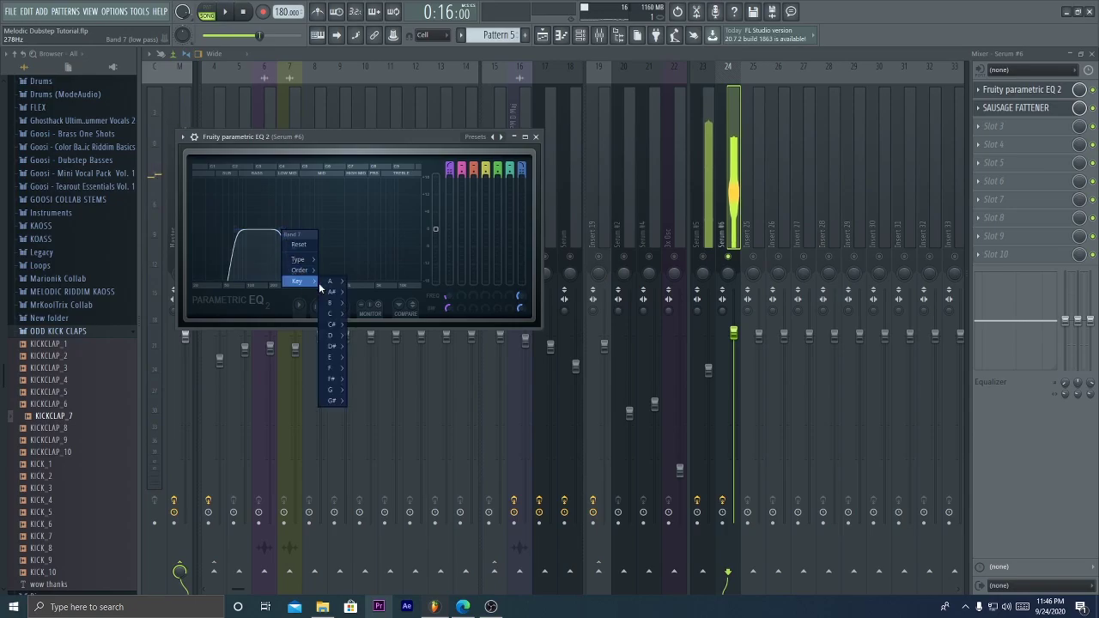
mouse_move(335, 339)
click(382, 376)
key(space)
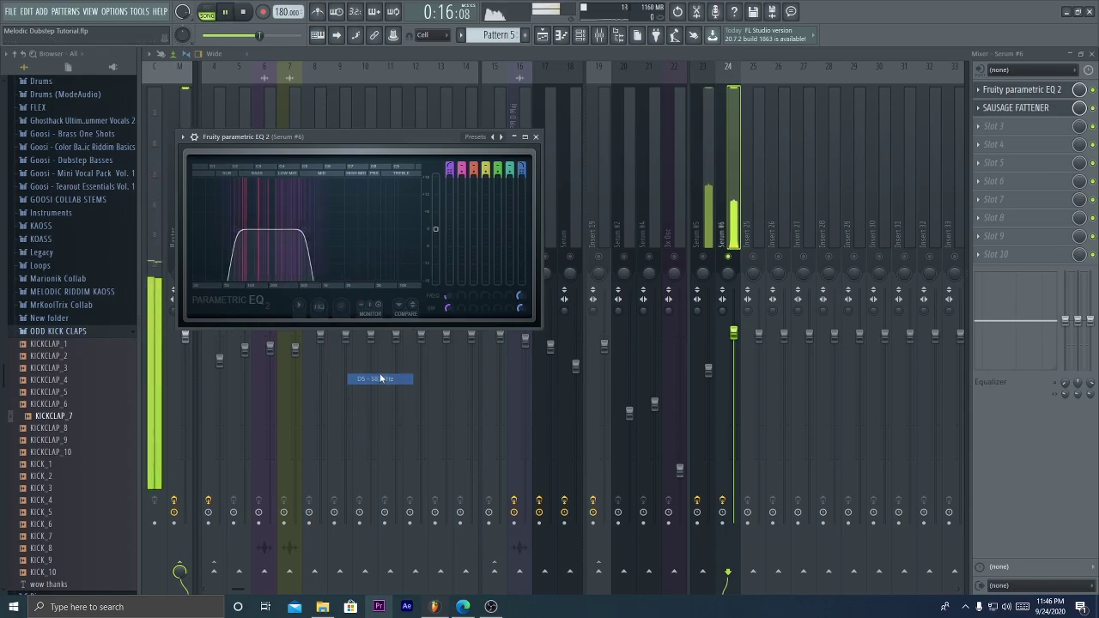
Set the EQ's low-pass band 7 to D6 (1174.7 Hz) and move the EQ below Sausage Fattener in the effect chain
mouse_move(334, 284)
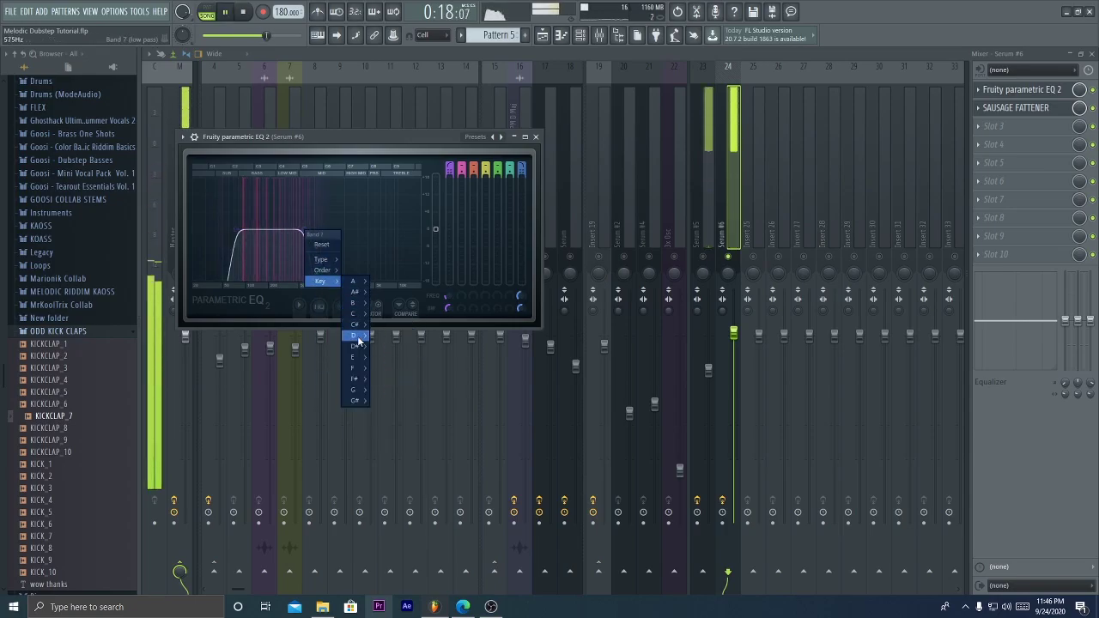
mouse_move(358, 342)
click(412, 393)
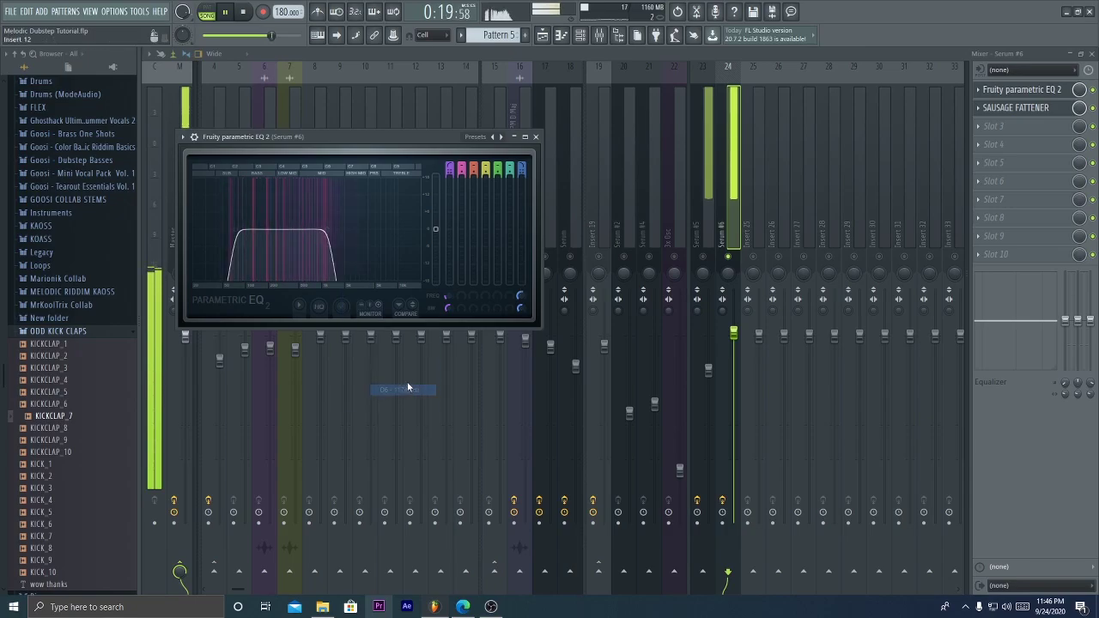
right_click(326, 232)
drag(333, 140, 401, 144)
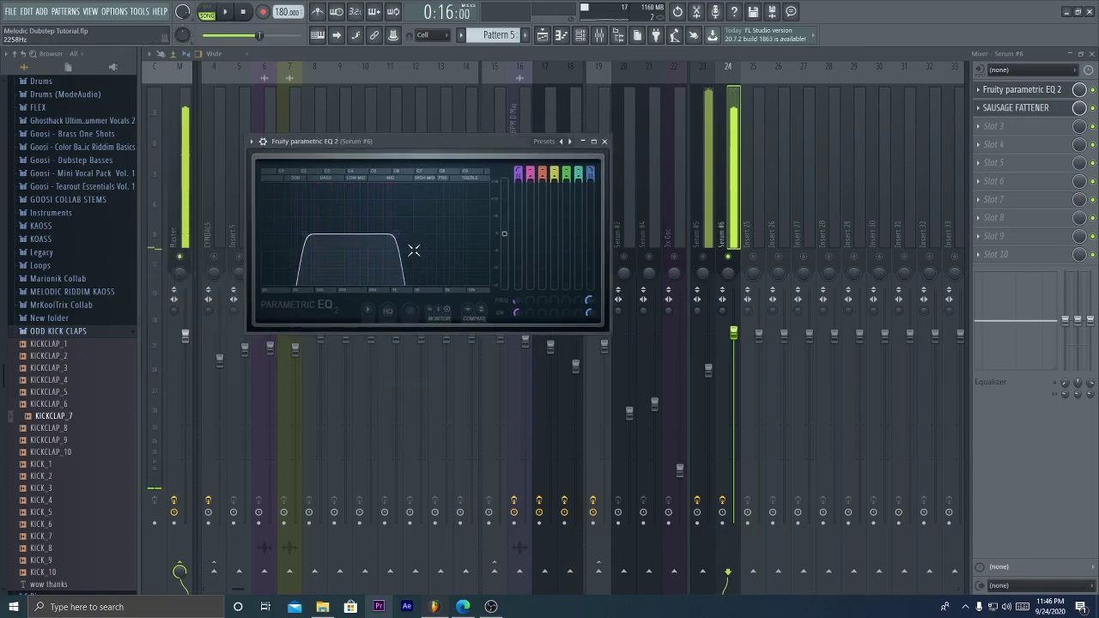
drag(1040, 82, 1041, 112)
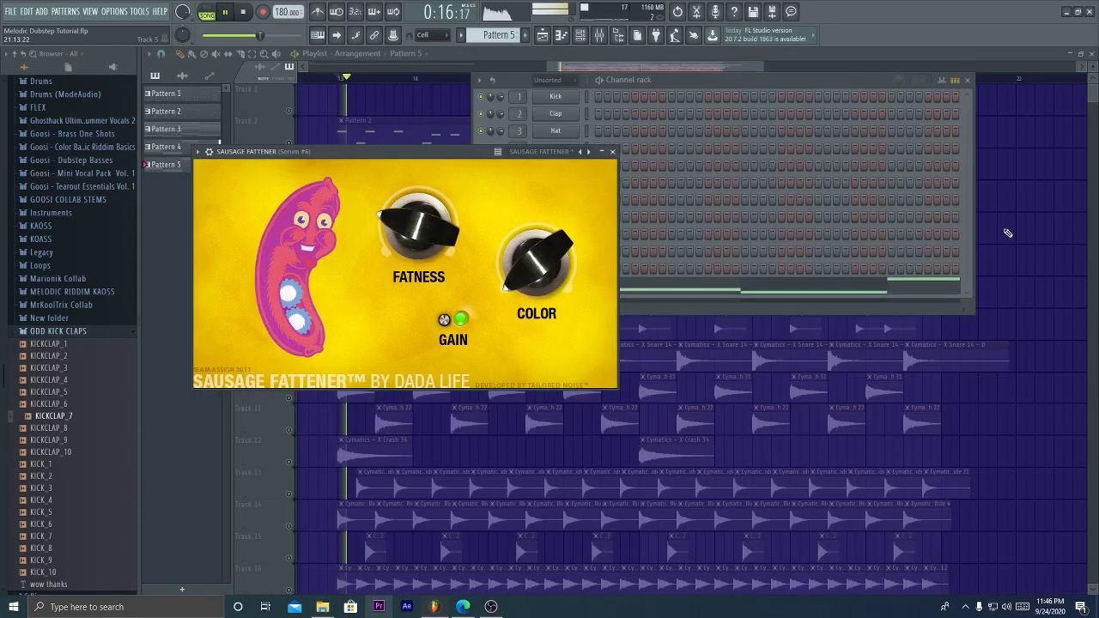
Unsolo Track 5 in the playlist and play the song from bar 13 with all tracks
right_click(1008, 233)
key(space)
right_click(289, 242)
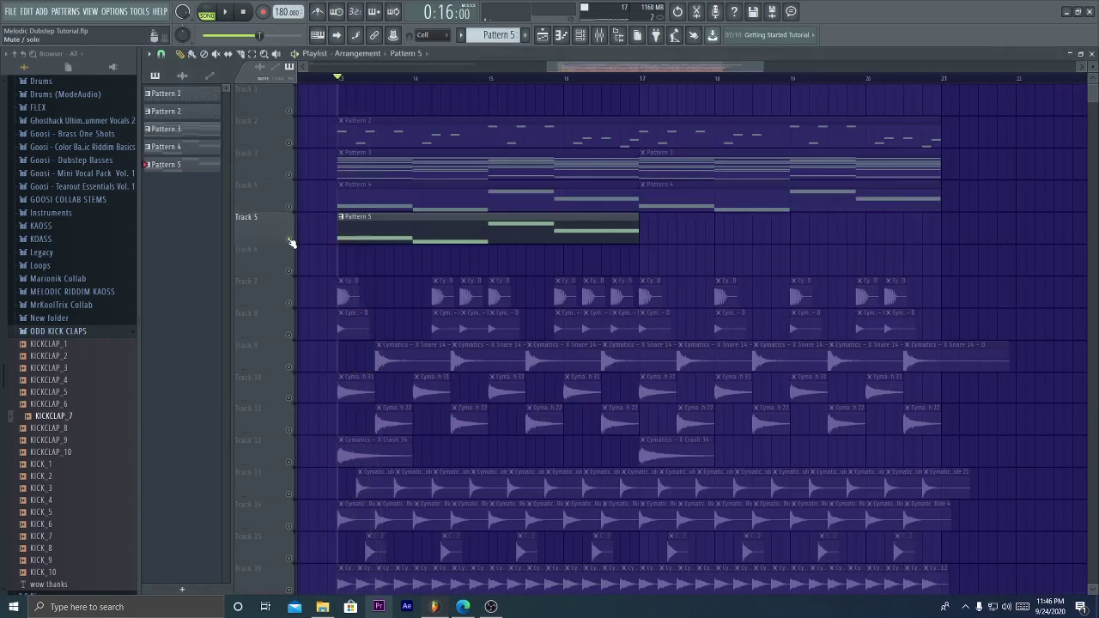
right_click(289, 242)
key(space)
Duplicate the Pattern 5 clip on Track 5 so a second copy starts at bar 17
drag(678, 241, 464, 240)
key(ctrl+b)
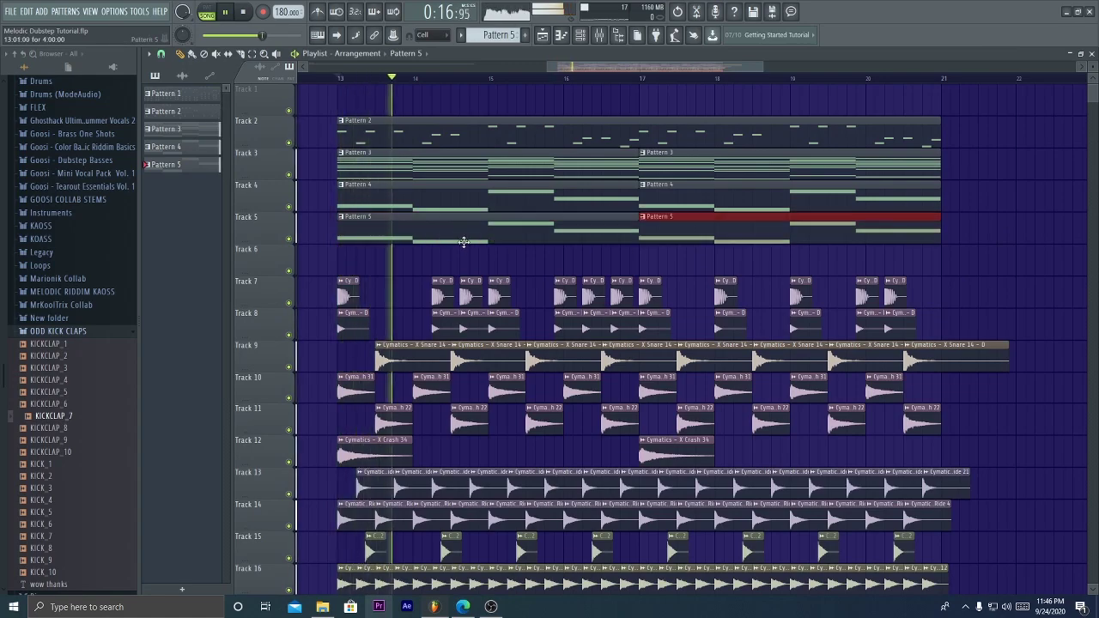
ctrl+click(521, 255)
scroll(521, 255, down, 2)
scroll(524, 146, up, 3)
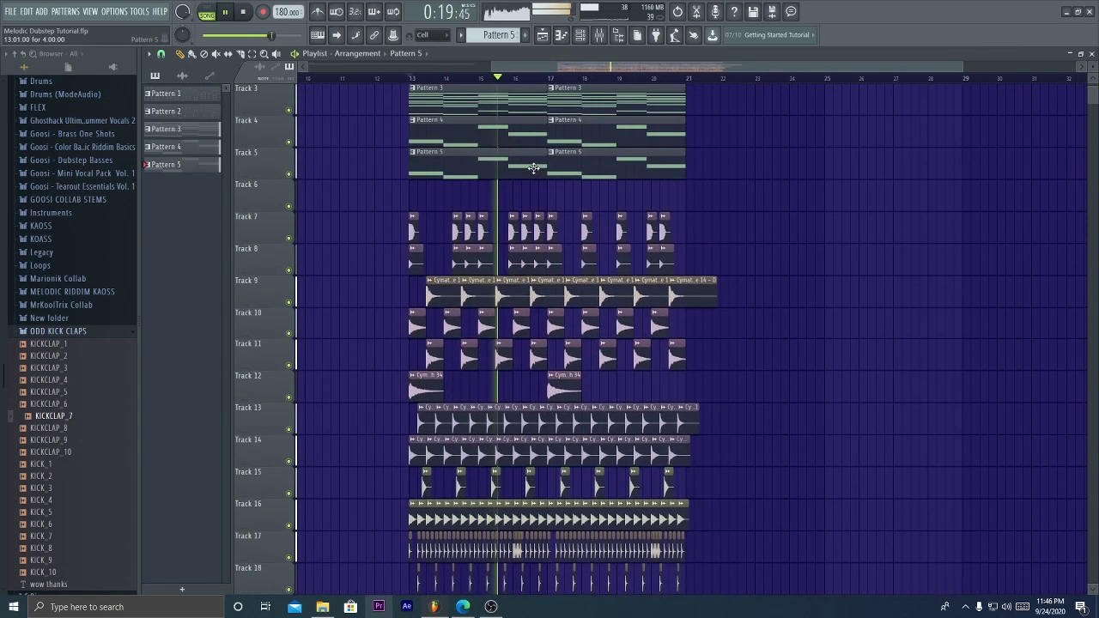
scroll(523, 176, down, 4)
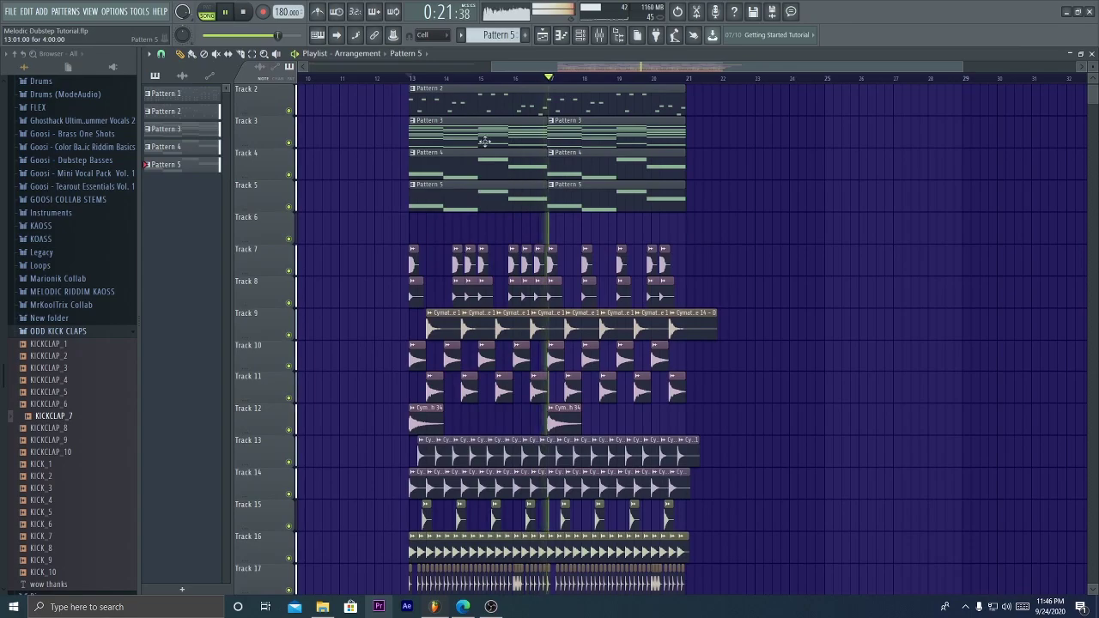
Select the range from bar 13 to 21 and create an automation clip for the Serum #6 channel volume
drag(413, 77, 687, 77)
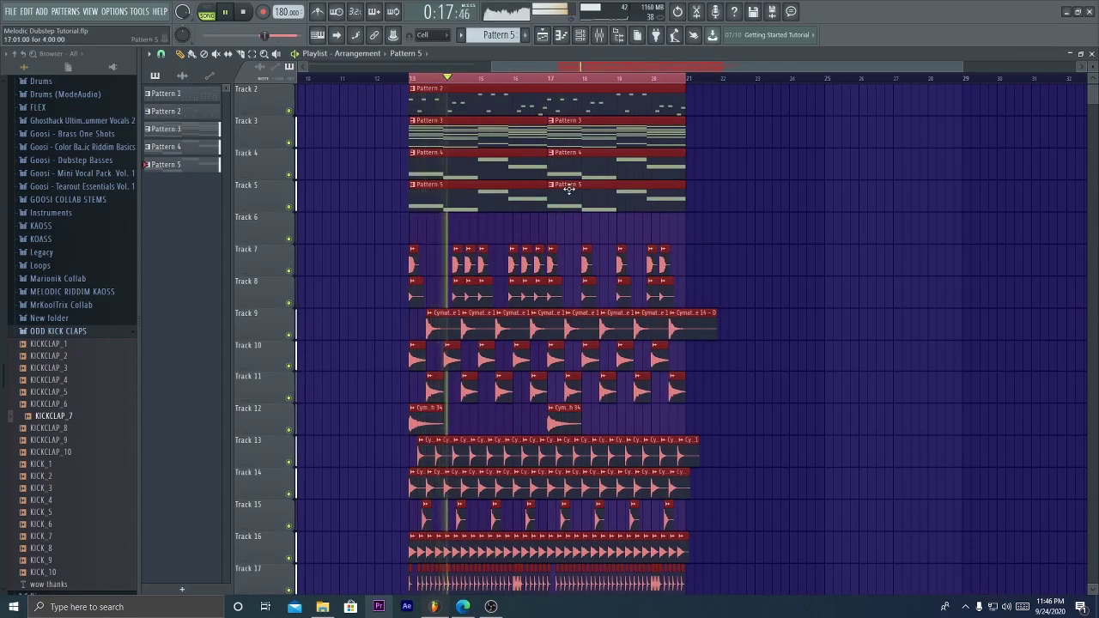
click(580, 34)
right_click(501, 284)
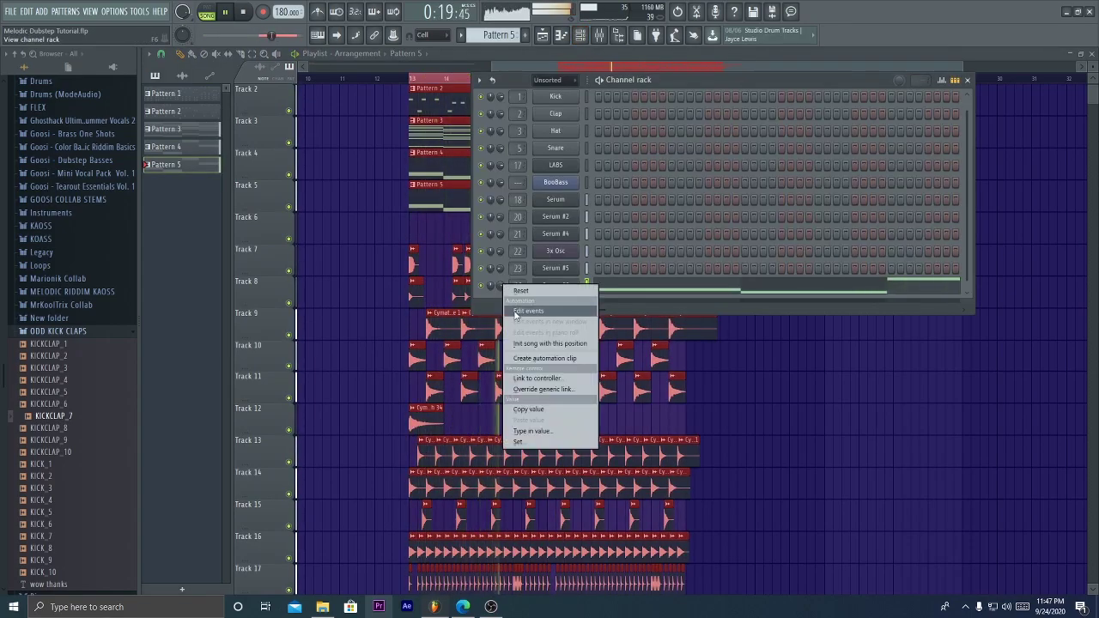
click(534, 359)
scroll(703, 436, down, 3)
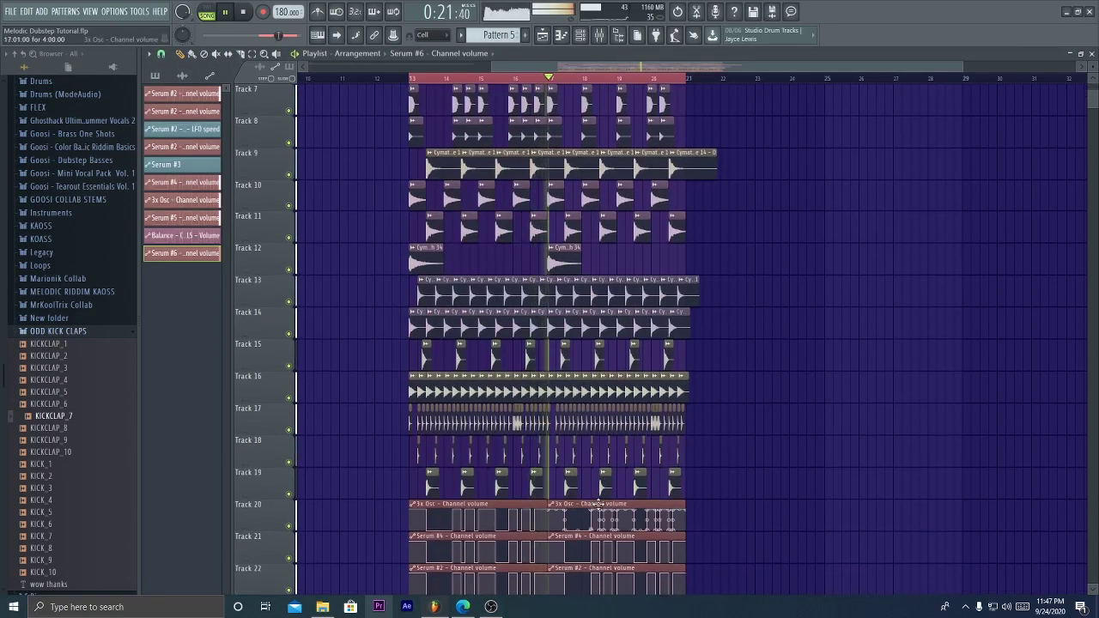
scroll(574, 118, up, 2)
double_click(556, 121)
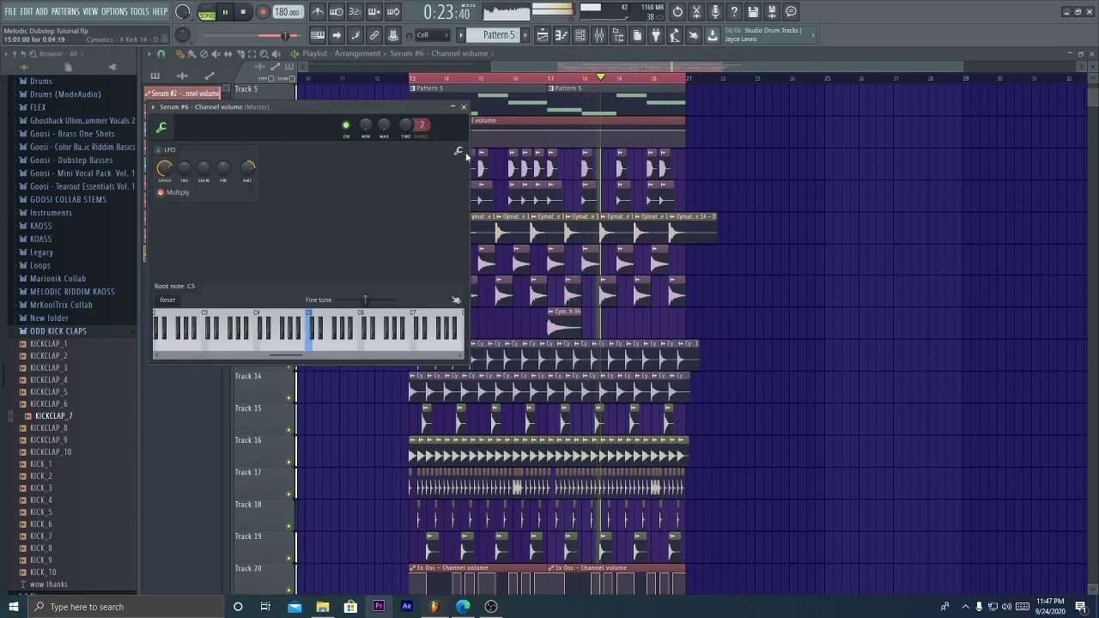
click(459, 151)
click(829, 235)
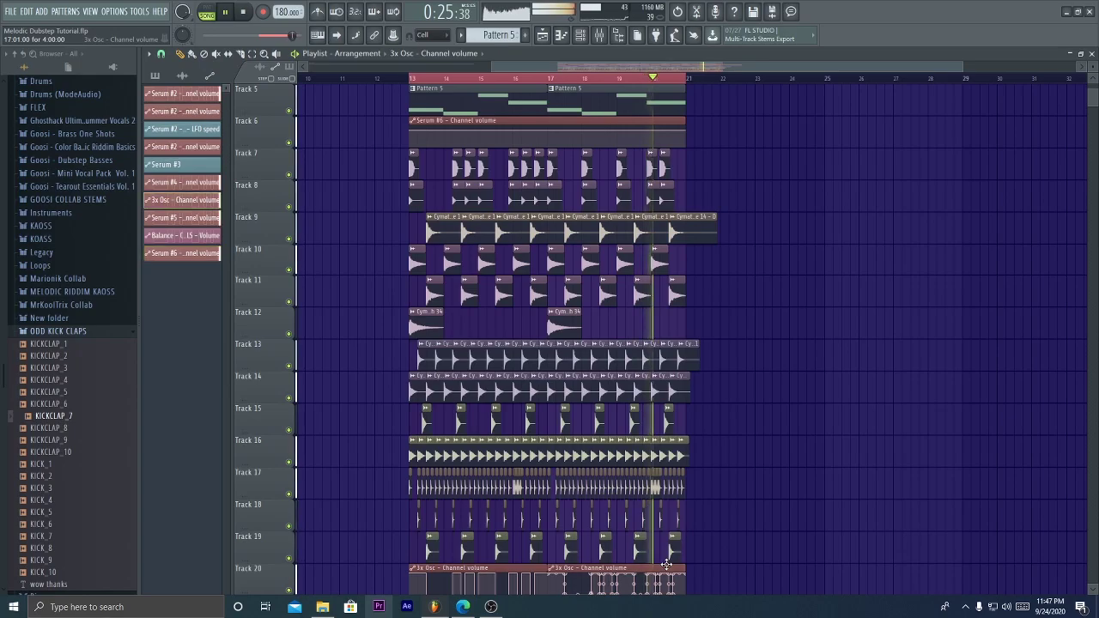
Copy the 3x Osc channel volume automation state and paste it into the Serum #6 channel volume automation clip
double_click(591, 567)
click(503, 195)
click(523, 209)
double_click(517, 122)
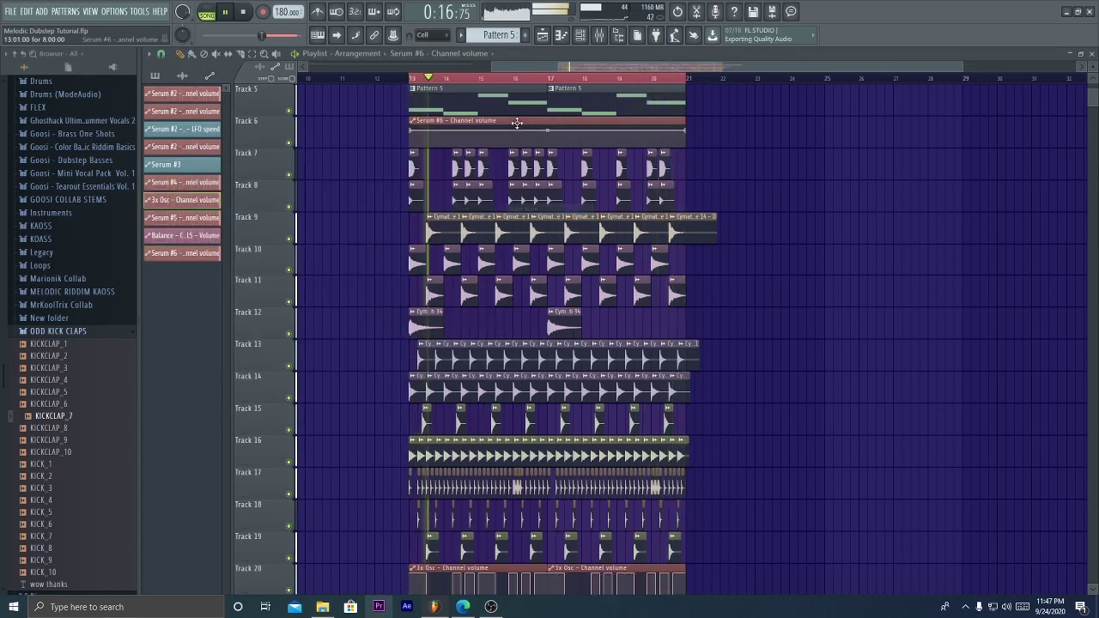
click(459, 151)
click(481, 176)
click(819, 157)
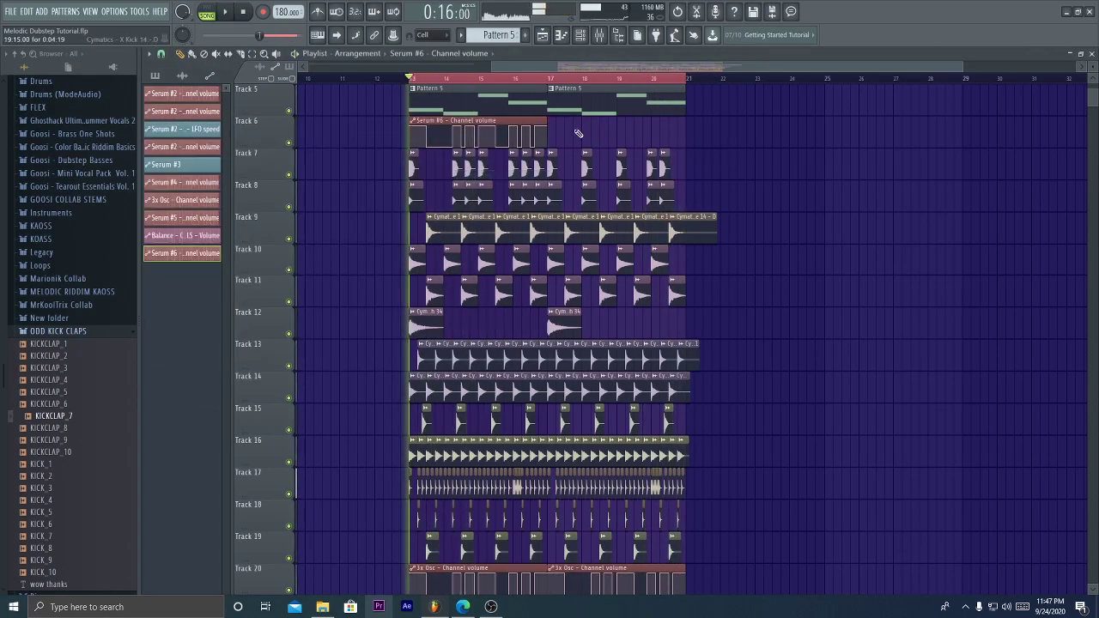
Move the Serum #6 volume automation clip to Track 24 at bar 13 and place a duplicate at bar 17
drag(518, 119, 447, 401)
key(ctrl+b)
drag(734, 375, 615, 371)
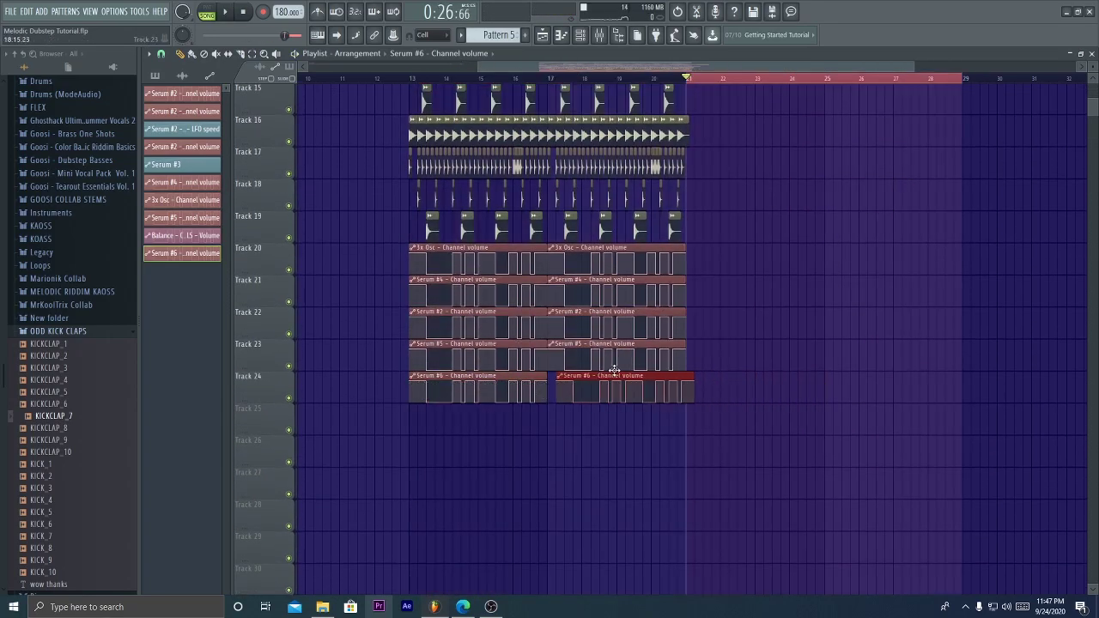
scroll(410, 71, left, 1)
Play the song from just before bar 13 and lower the Serum #6 mixer fader
key(space)
click(418, 79)
scroll(706, 295, up, 4)
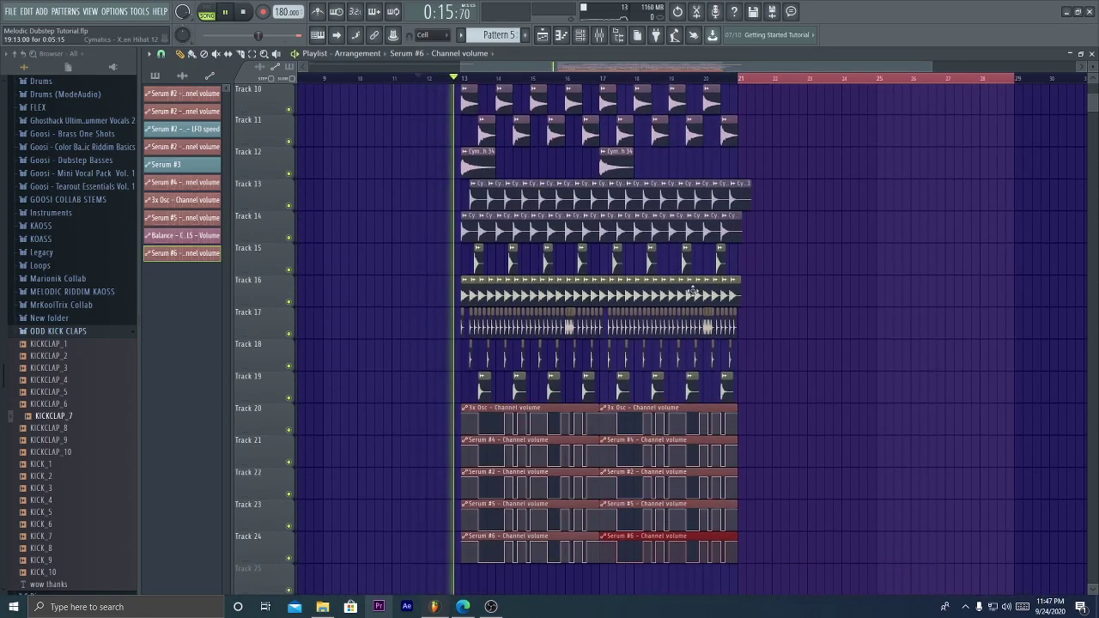
scroll(663, 156, up, 3)
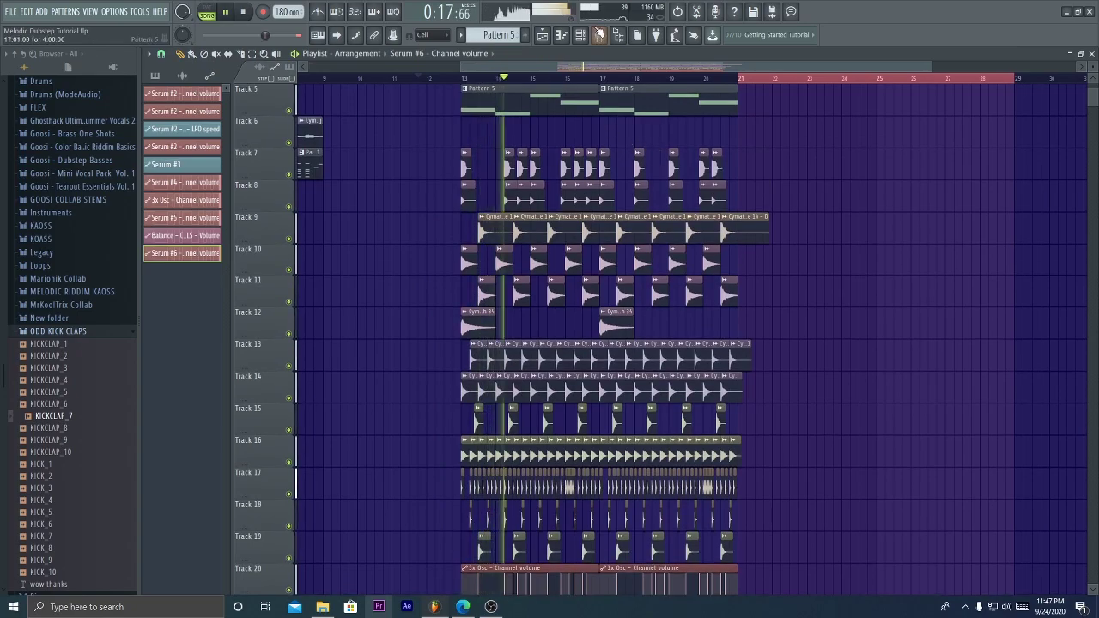
key(F9)
drag(734, 333, 732, 358)
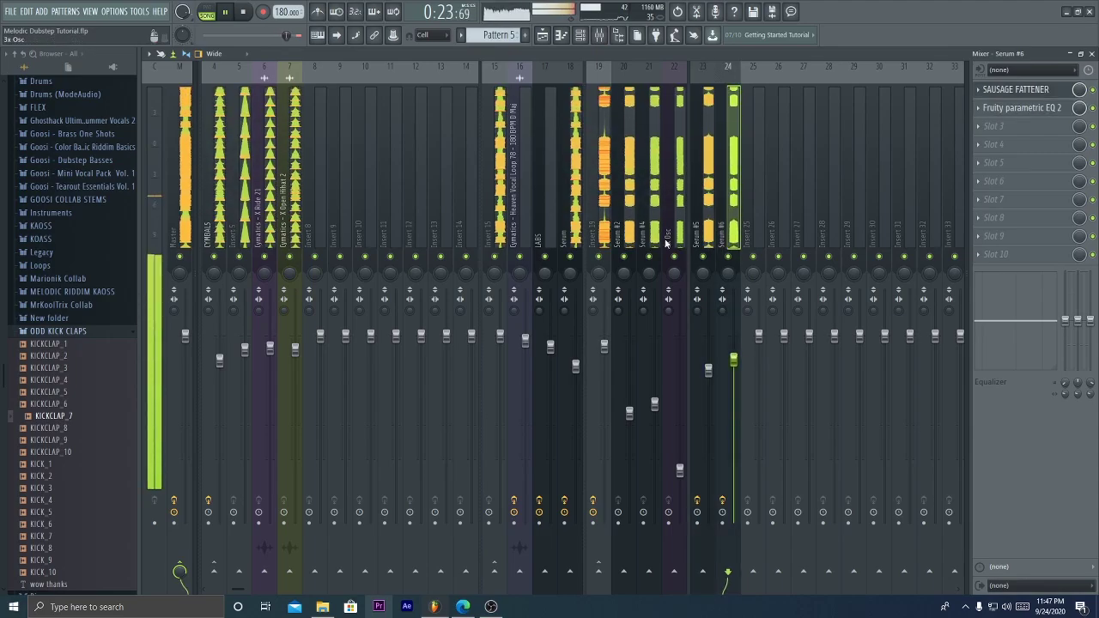
Route mixer Insert 19 to Insert 15 only
click(601, 240)
right_click(601, 241)
right_click(494, 570)
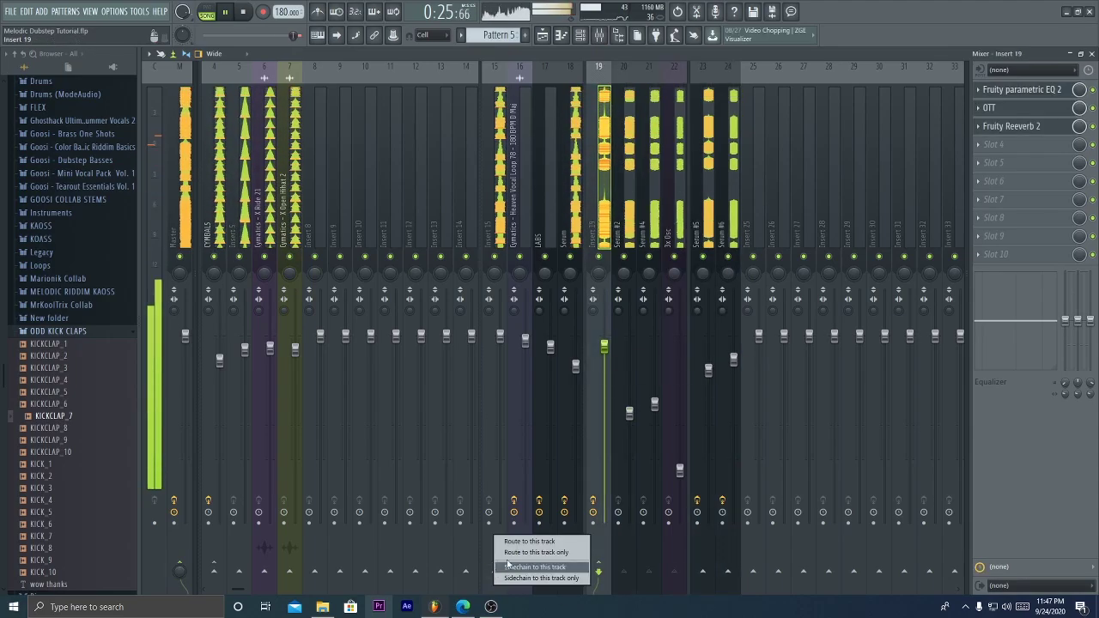
click(532, 552)
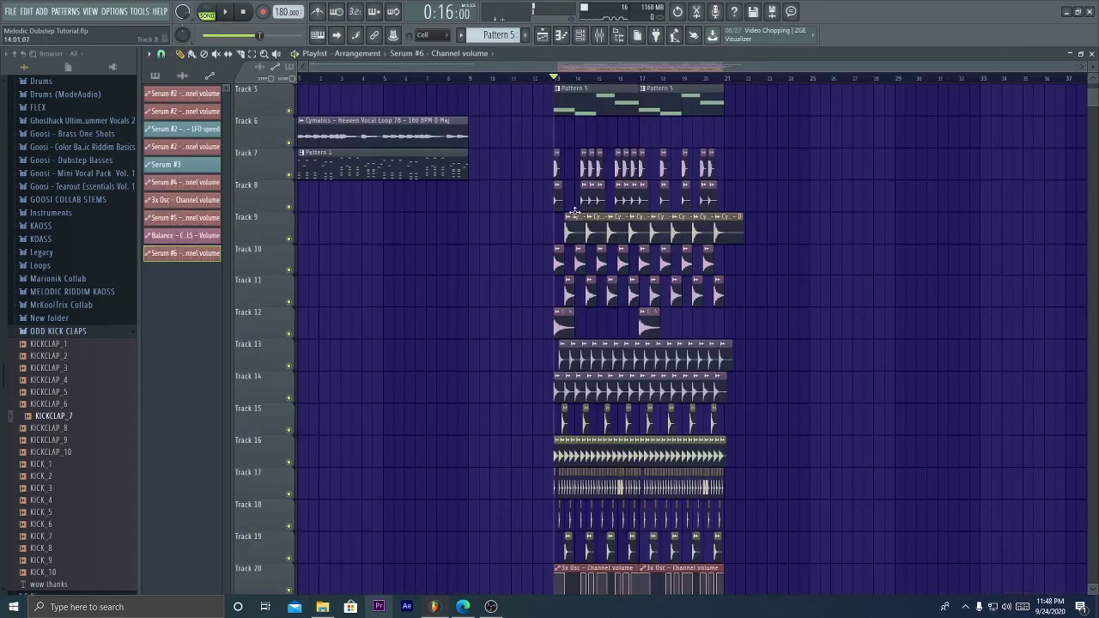
click(490, 607)
click(479, 559)
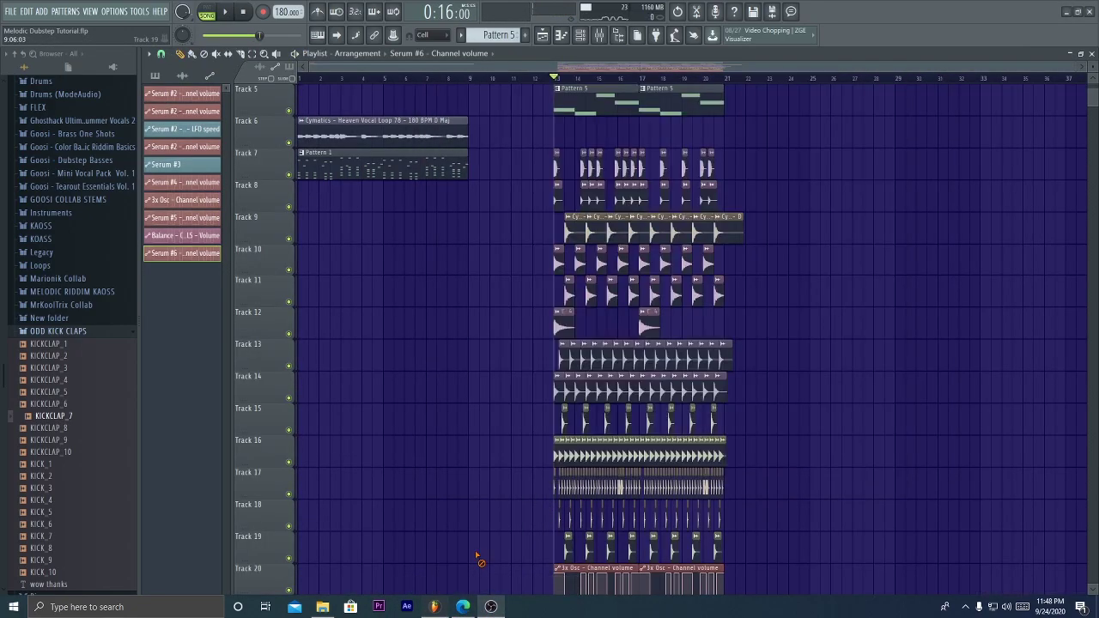
click(501, 611)
click(517, 508)
scroll(415, 377, up, 4)
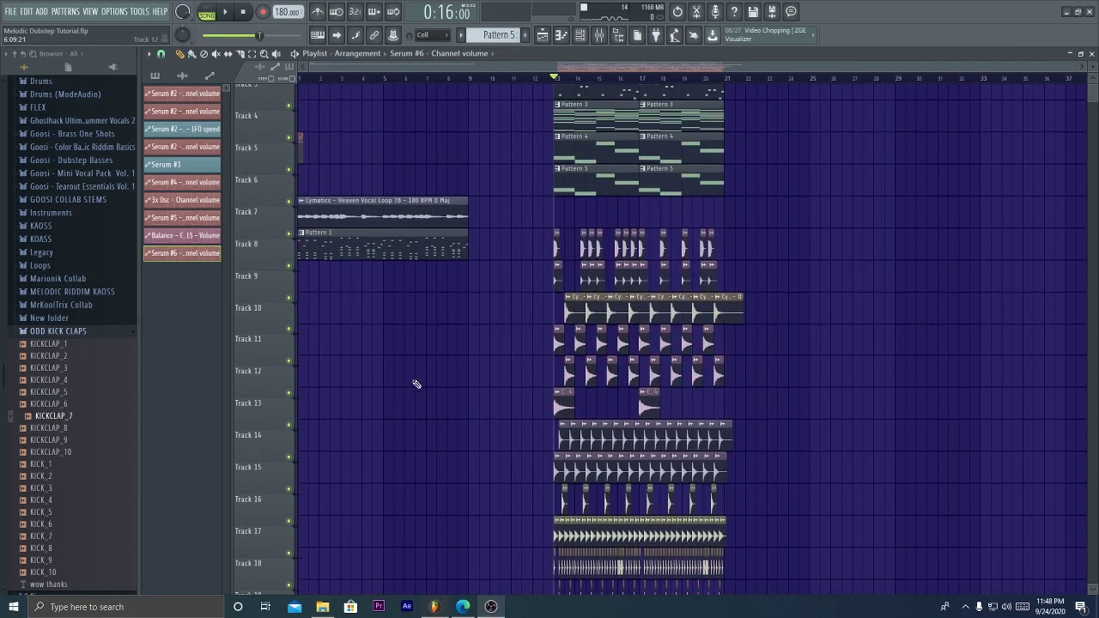
Align the Heaven Vocal Loop clip on Track 1 to bar 13 and solo Track 1 during playback
click(407, 273)
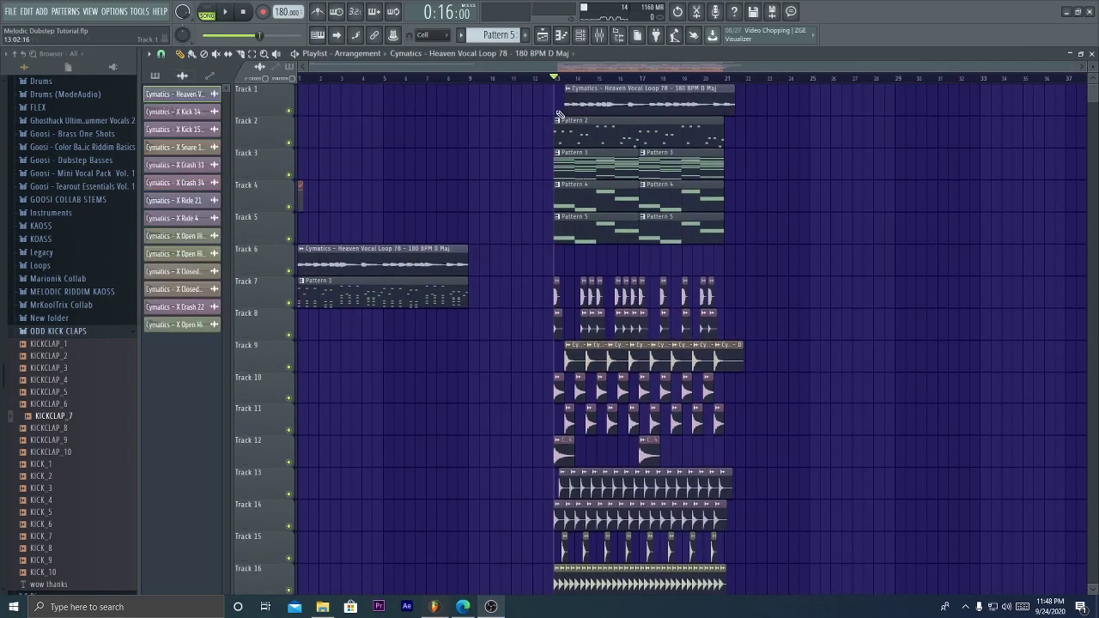
key(space)
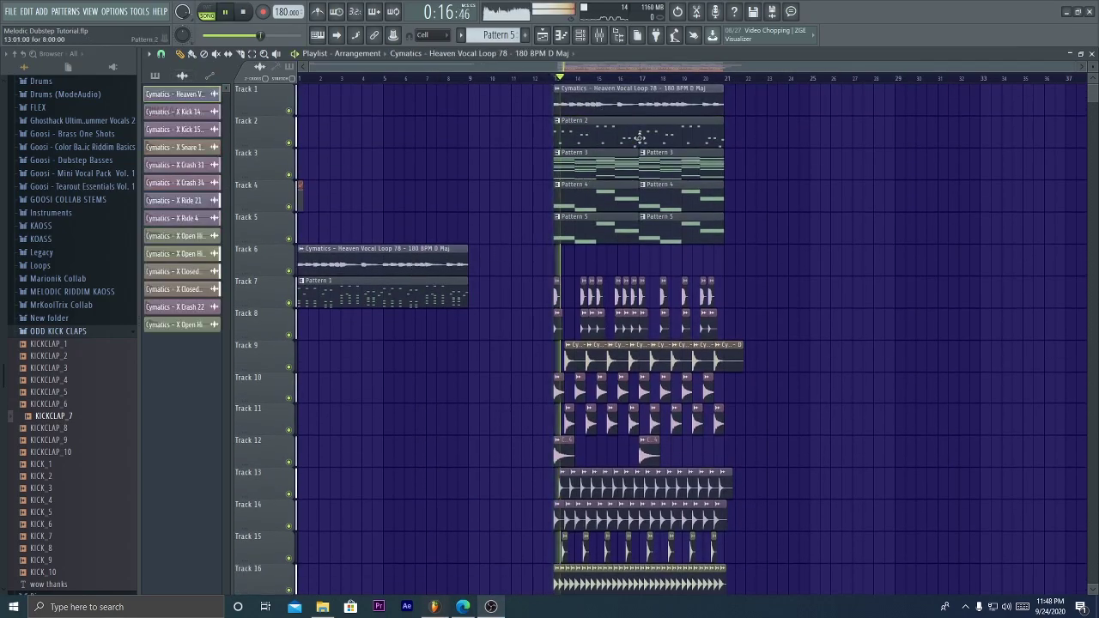
right_click(290, 112)
Add Fruity Balance to the vocal loop's mixer track and raise its volume to 5.6 dB
click(601, 36)
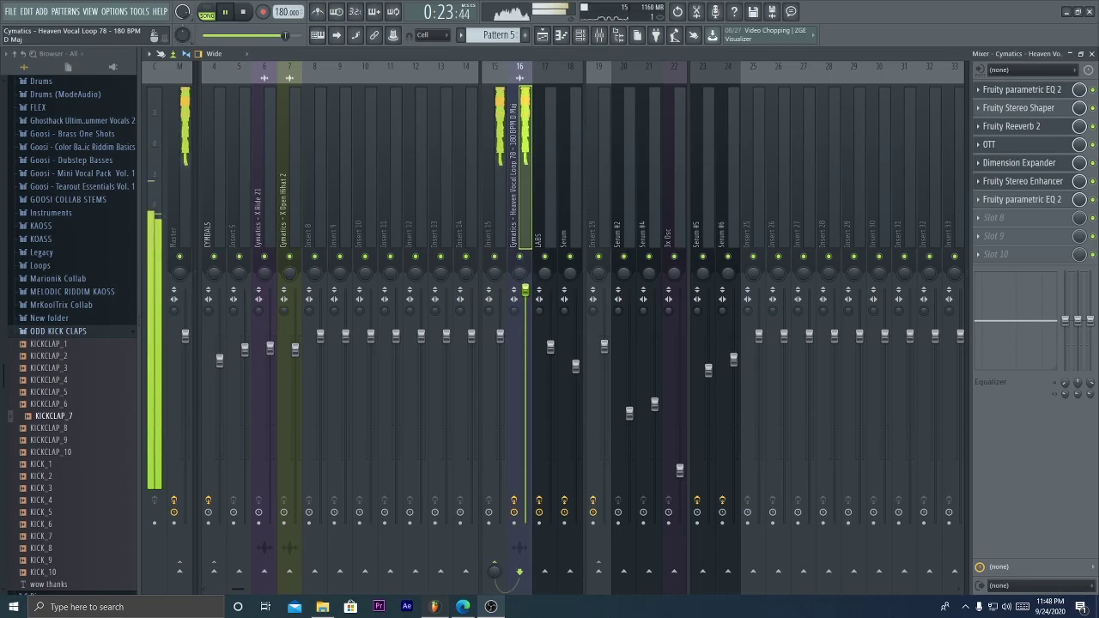
key(space)
click(996, 218)
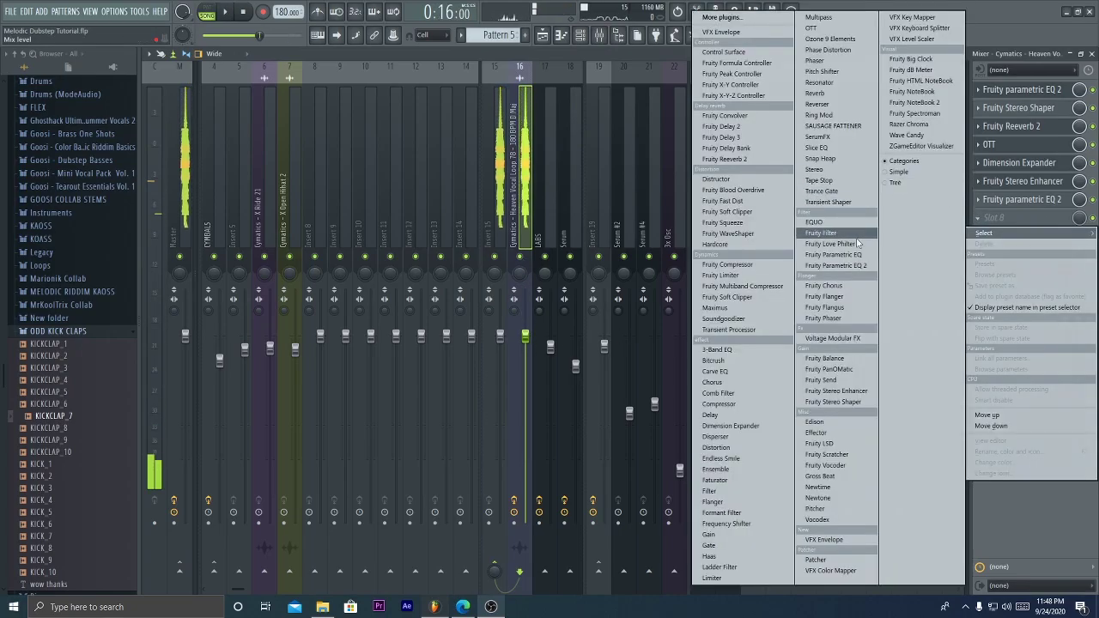
click(849, 362)
key(space)
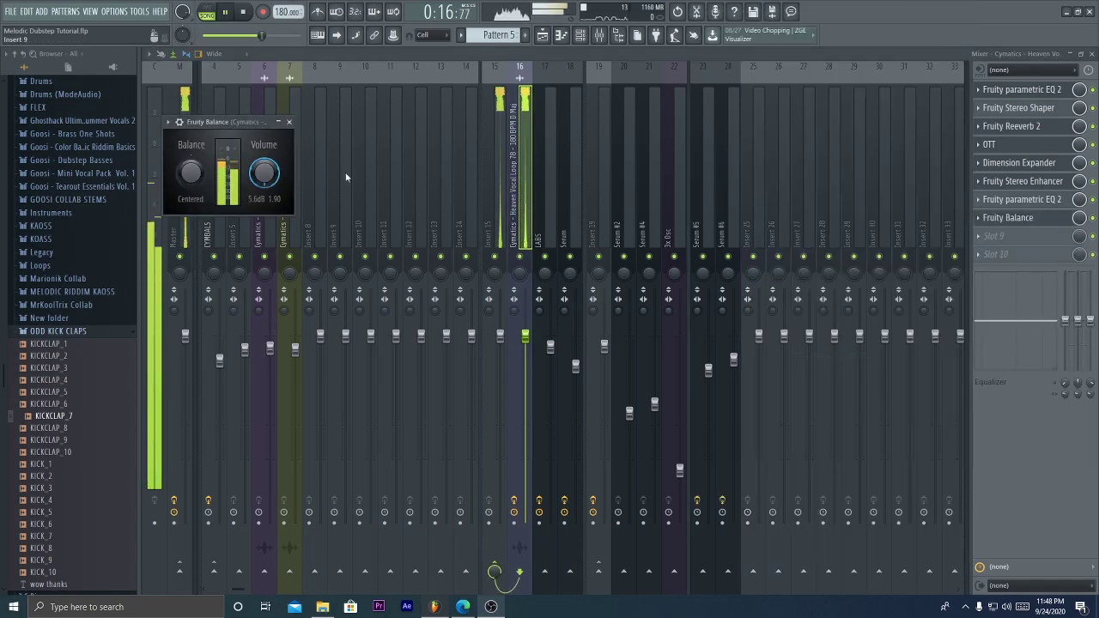
key(Escape)
key(F5)
Unsolo Track 1 and slightly raise the vocal loop's channel volume while the full drop plays
double_click(588, 96)
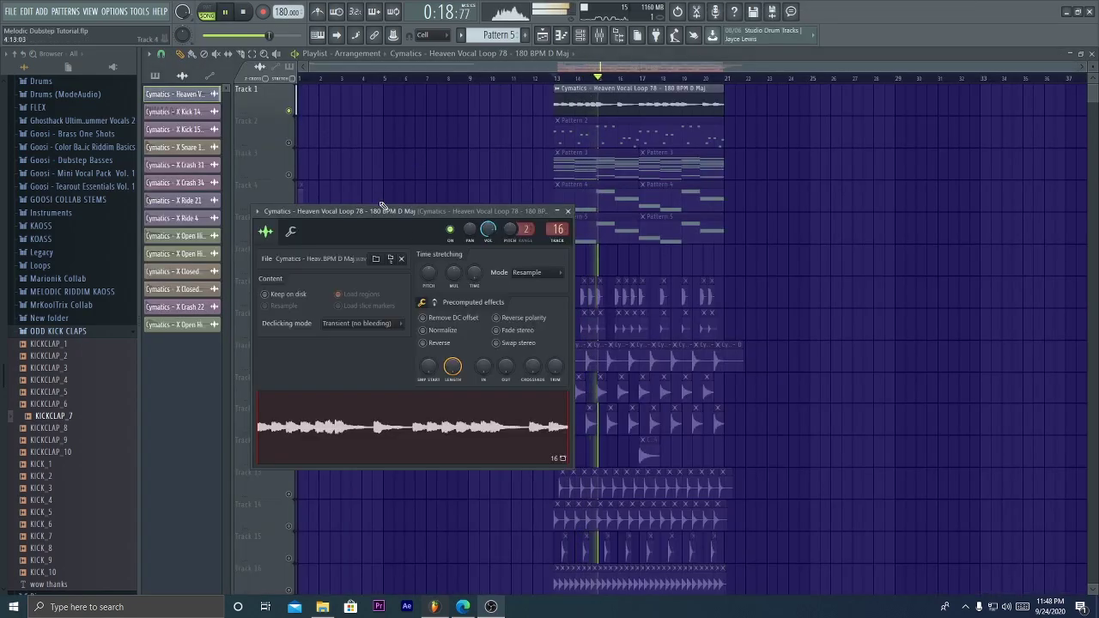
key(Escape)
right_click(289, 110)
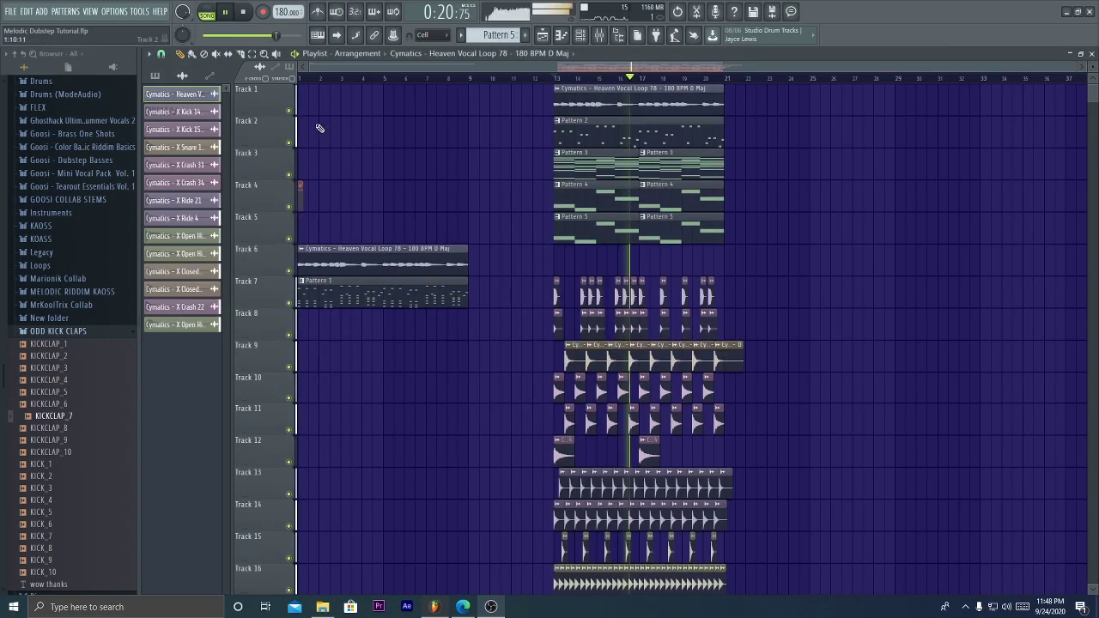
key(space)
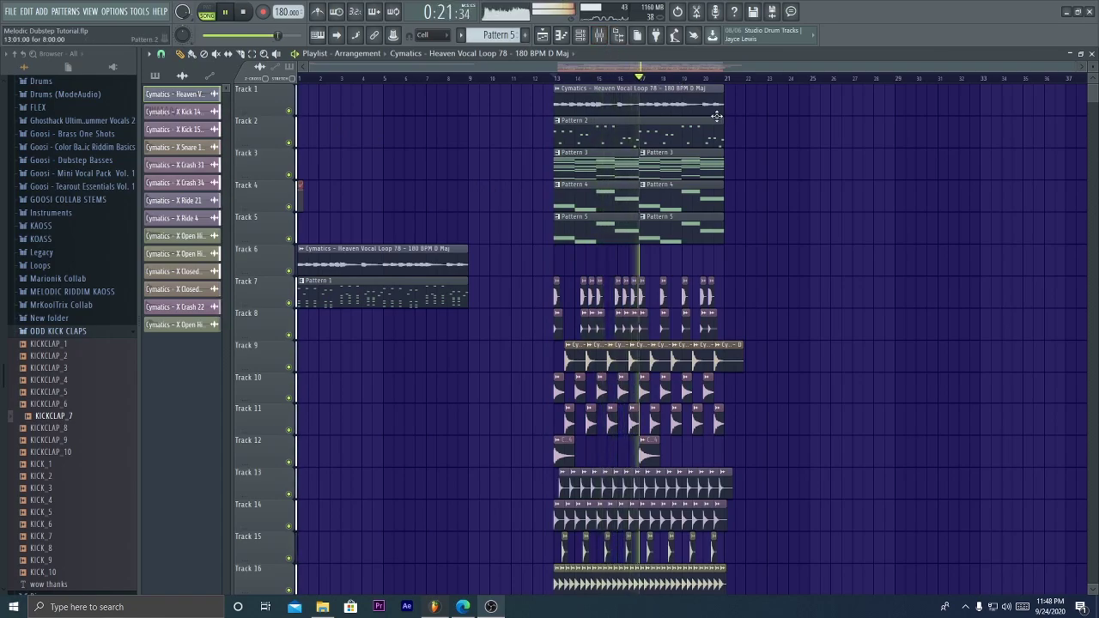
double_click(713, 103)
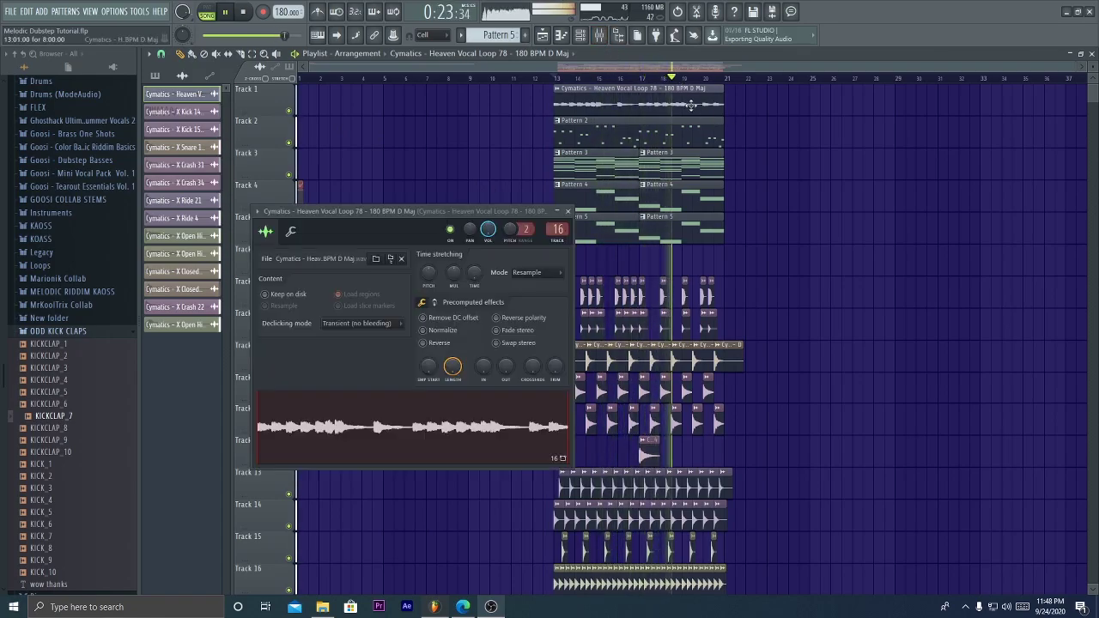
drag(487, 229, 488, 219)
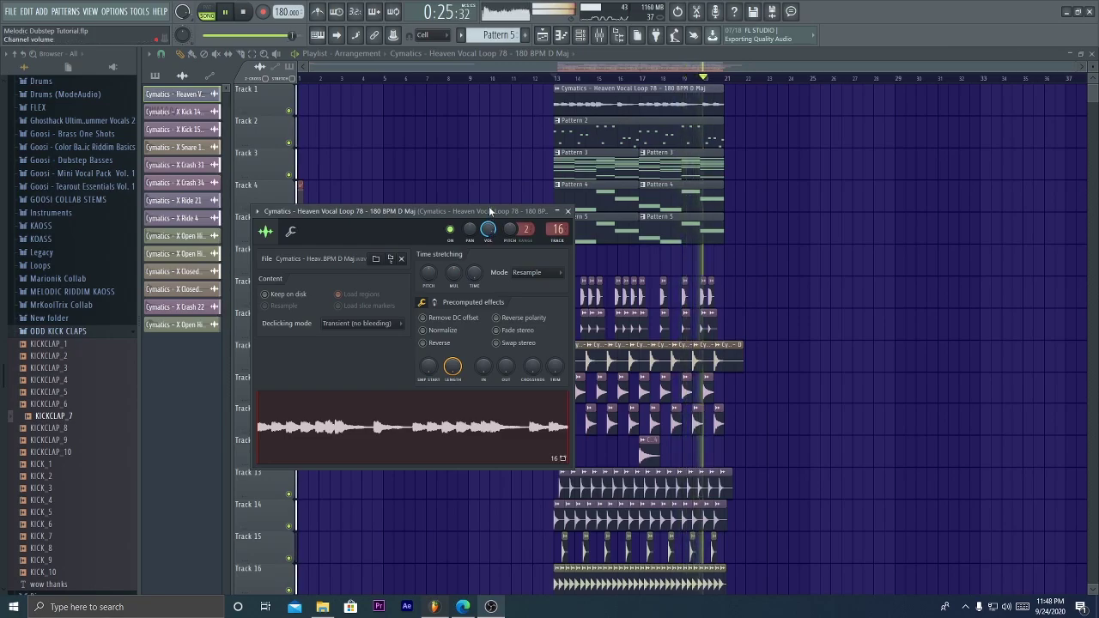
key(space)
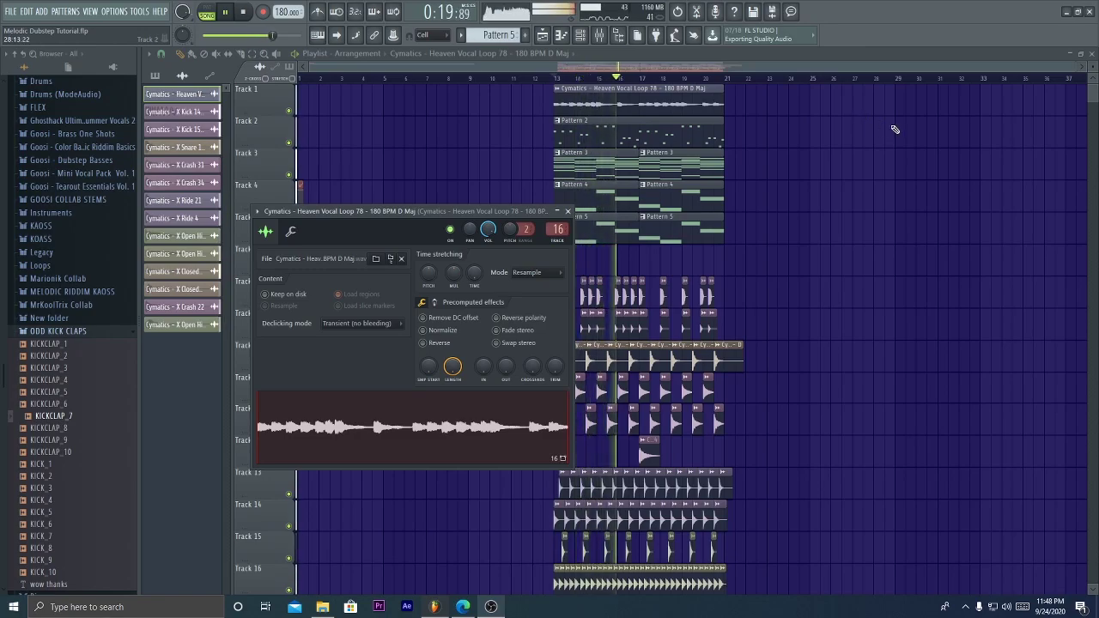
key(Escape)
Dock mixer Insert 40 to the left
scroll(897, 133, down, 1)
scroll(895, 130, up, 1)
scroll(894, 129, up, 1)
key(space)
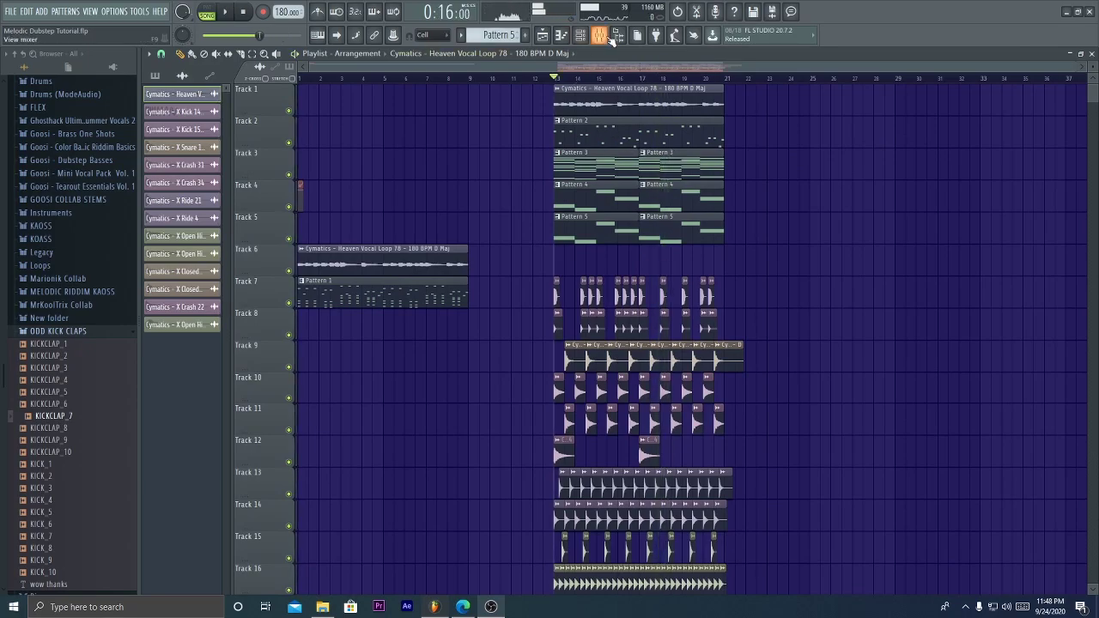
click(609, 36)
scroll(743, 208, down, 5)
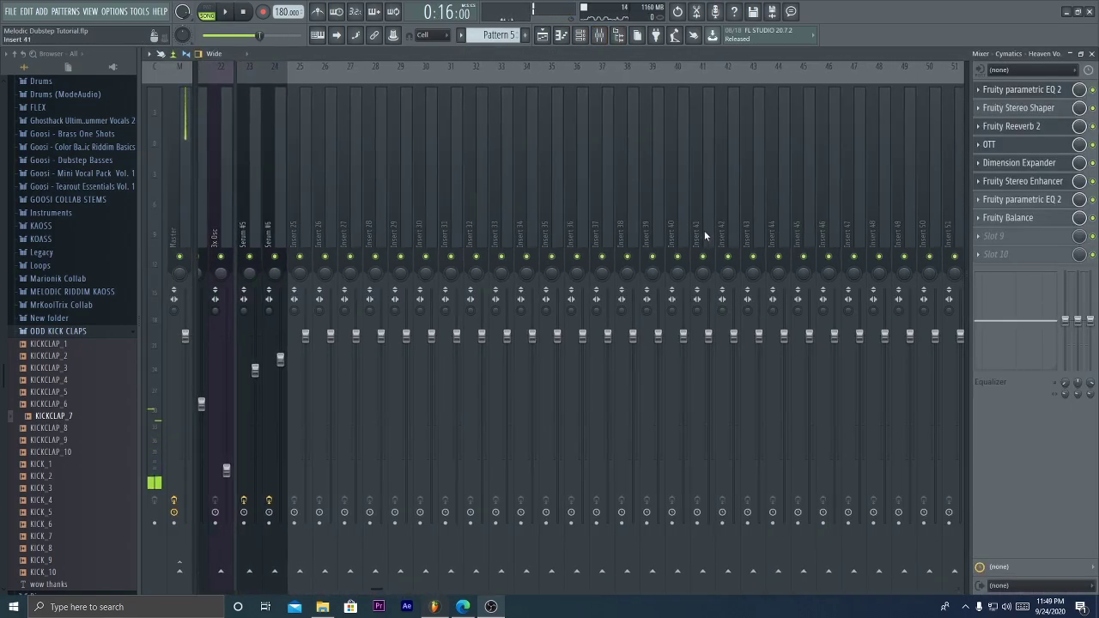
right_click(687, 65)
click(824, 326)
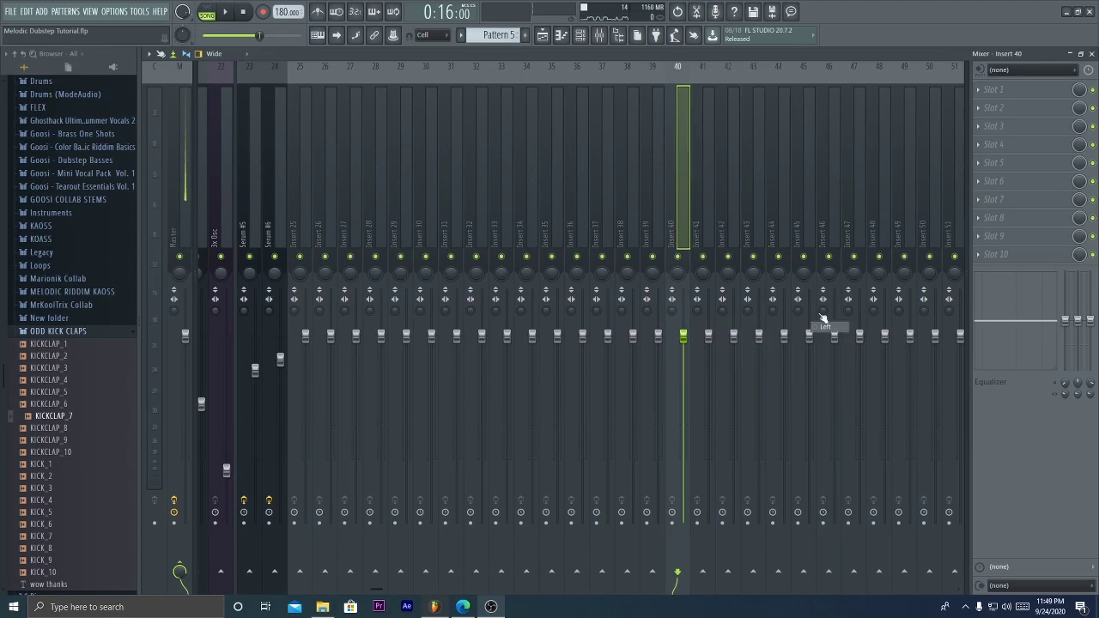
scroll(539, 144, up, 5)
Route mixer Insert 15 to Insert 40 only, and select Insert 40
click(594, 220)
key(space)
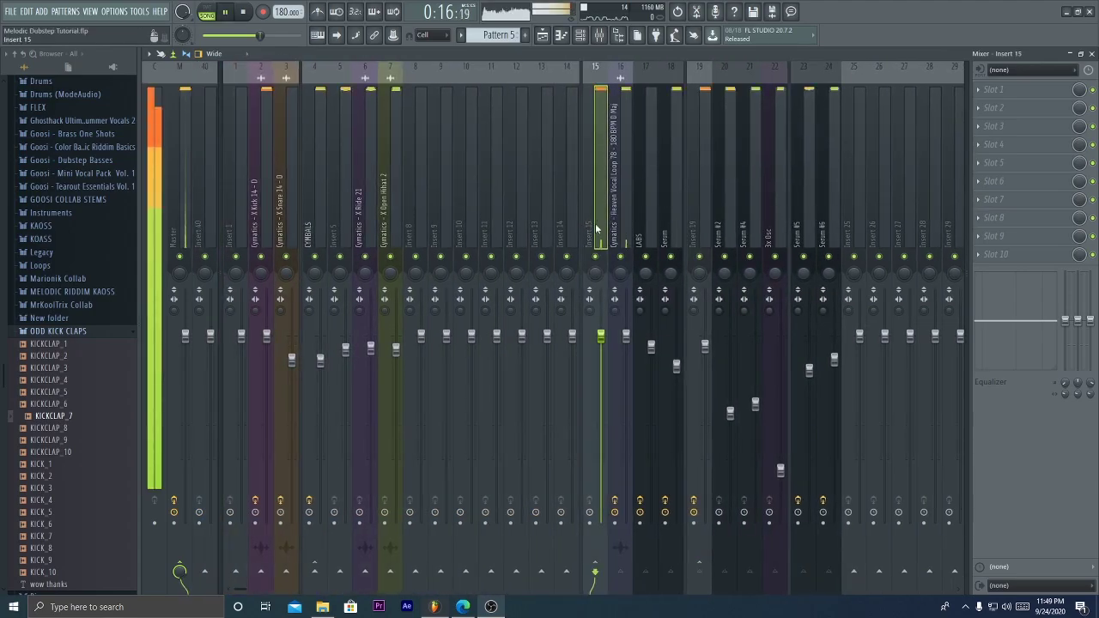
key(space)
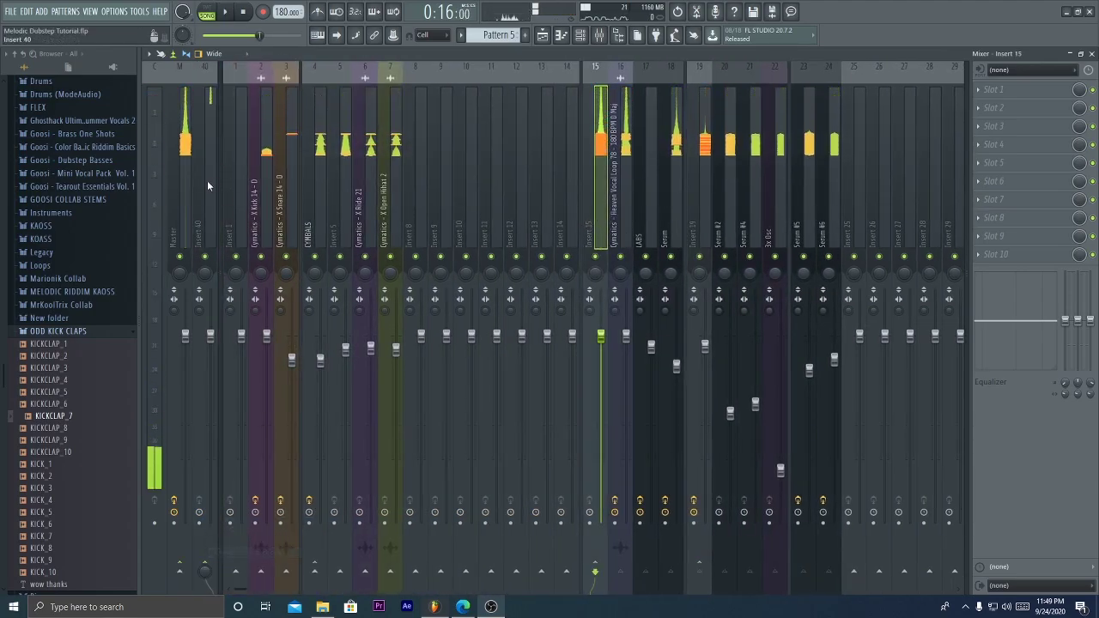
click(207, 181)
Add Fruity Balance to Insert 40 and create a volume automation clip for it spanning 13:01 to 13:05
key(F5)
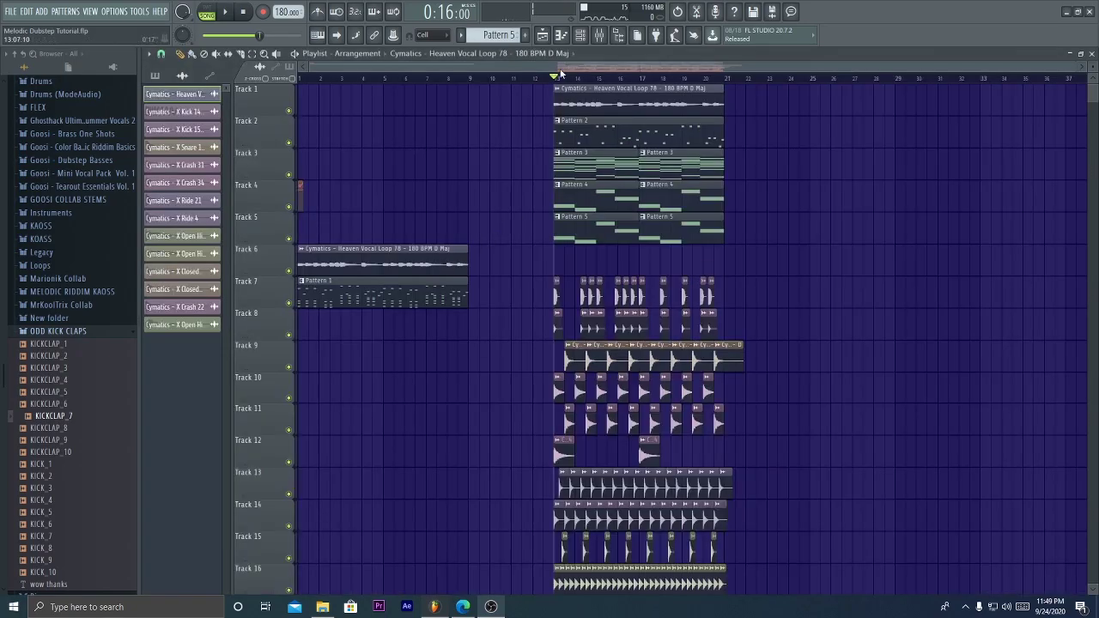
scroll(559, 91, up, 8)
drag(554, 80, 618, 83)
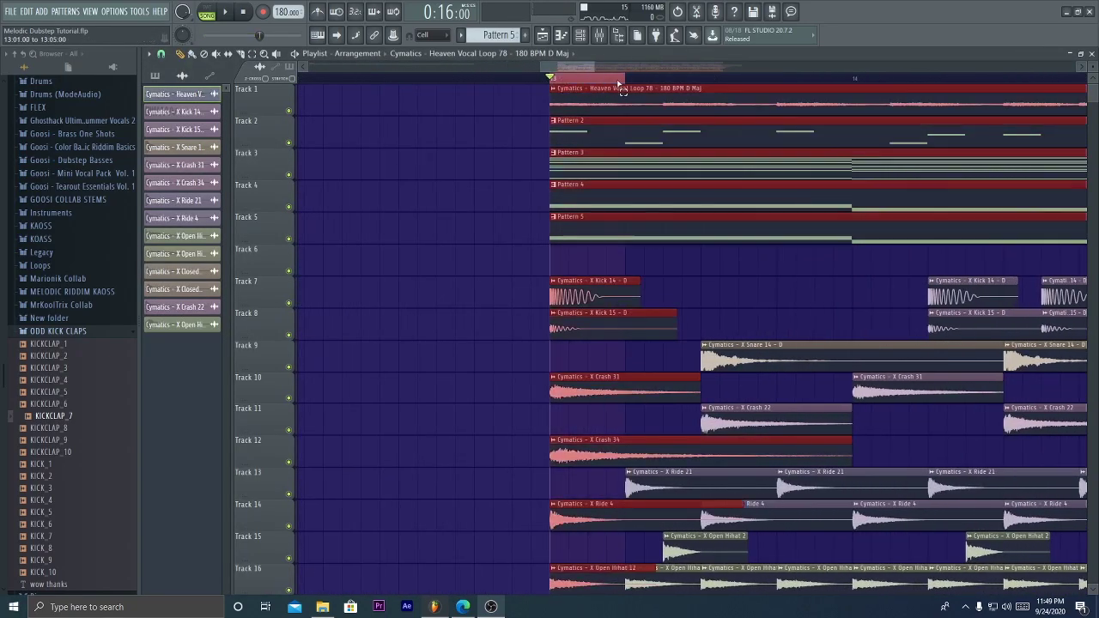
click(599, 34)
click(1006, 91)
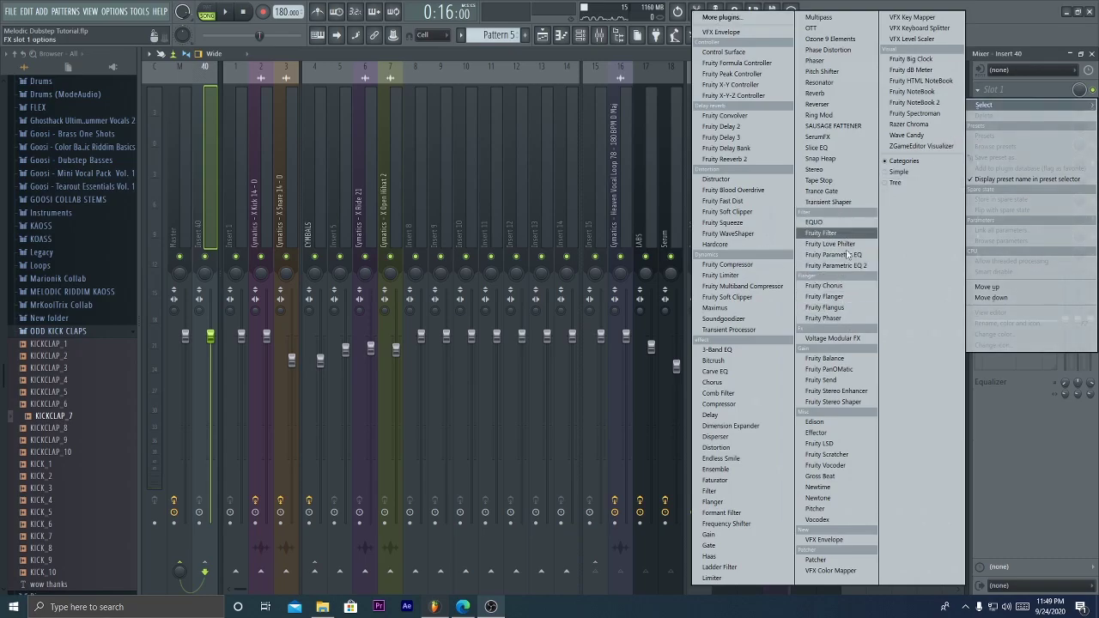
click(843, 358)
right_click(280, 185)
click(337, 260)
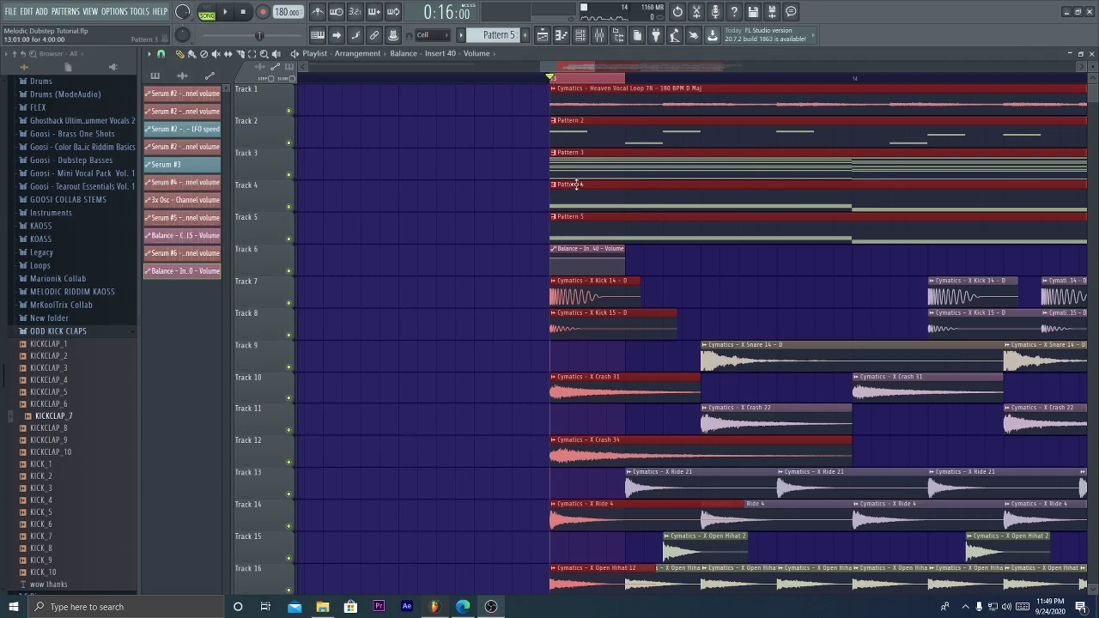
Shape the Insert 40 volume automation clip into a ducking S-curve that starts low and rises to full volume
key(space)
drag(551, 258, 582, 292)
scroll(595, 83, up, 1)
scroll(596, 79, up, 1)
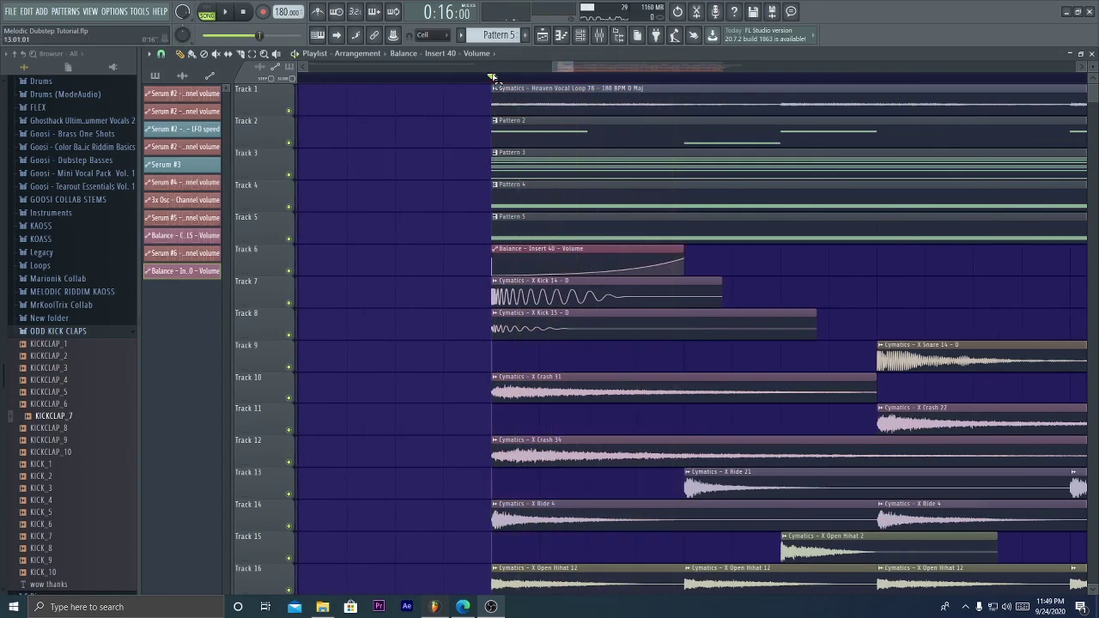
scroll(494, 77, down, 2)
scroll(493, 78, down, 1)
key(space)
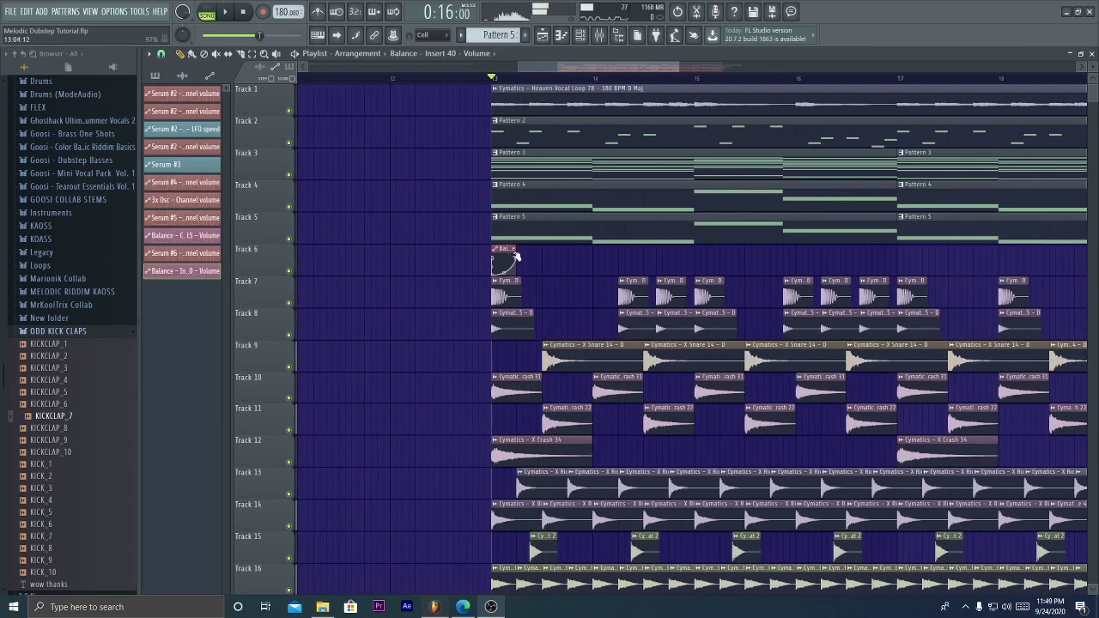
right_click(516, 257)
click(558, 351)
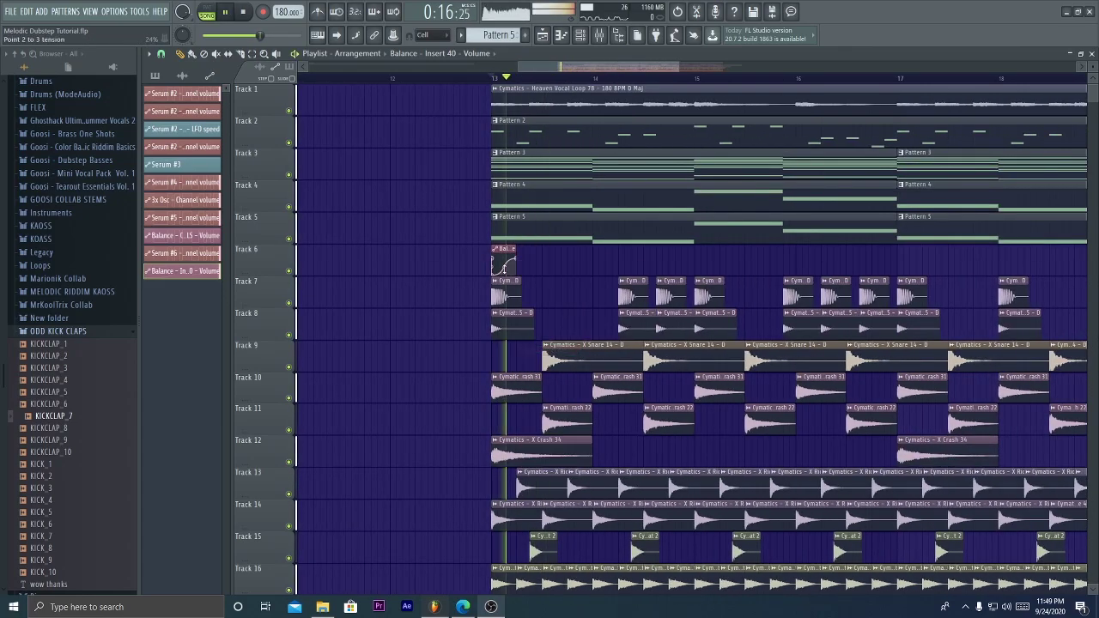
key(space)
Place copies of the Insert 40 volume automation clip along Track 6, aligned with the kick and snare hits through bar 18
click(627, 257)
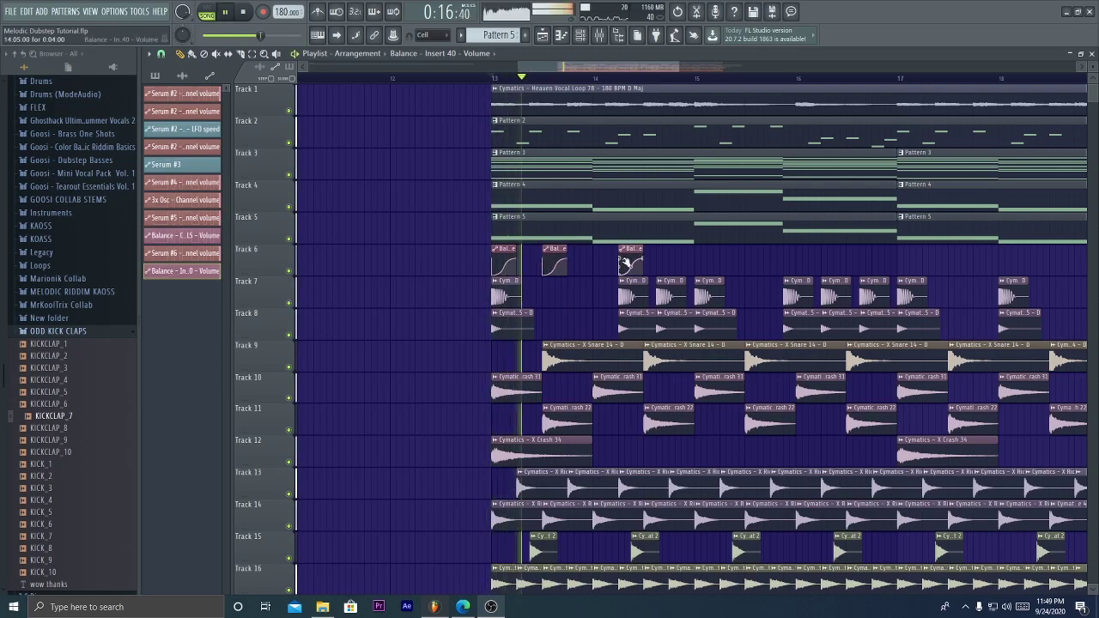
click(661, 262)
click(710, 262)
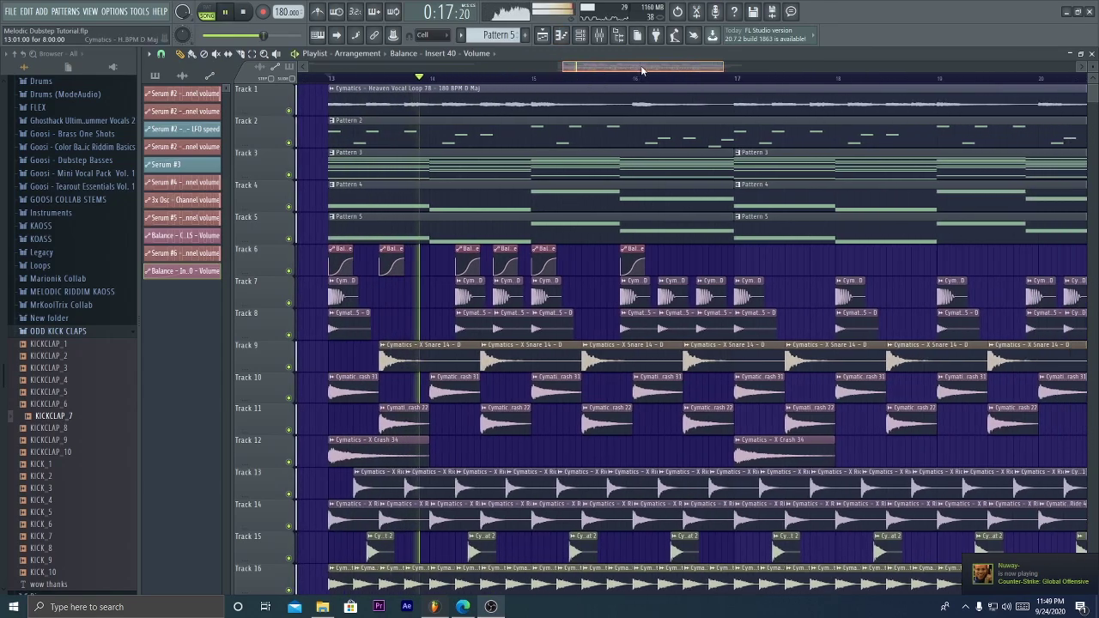
click(544, 267)
click(582, 267)
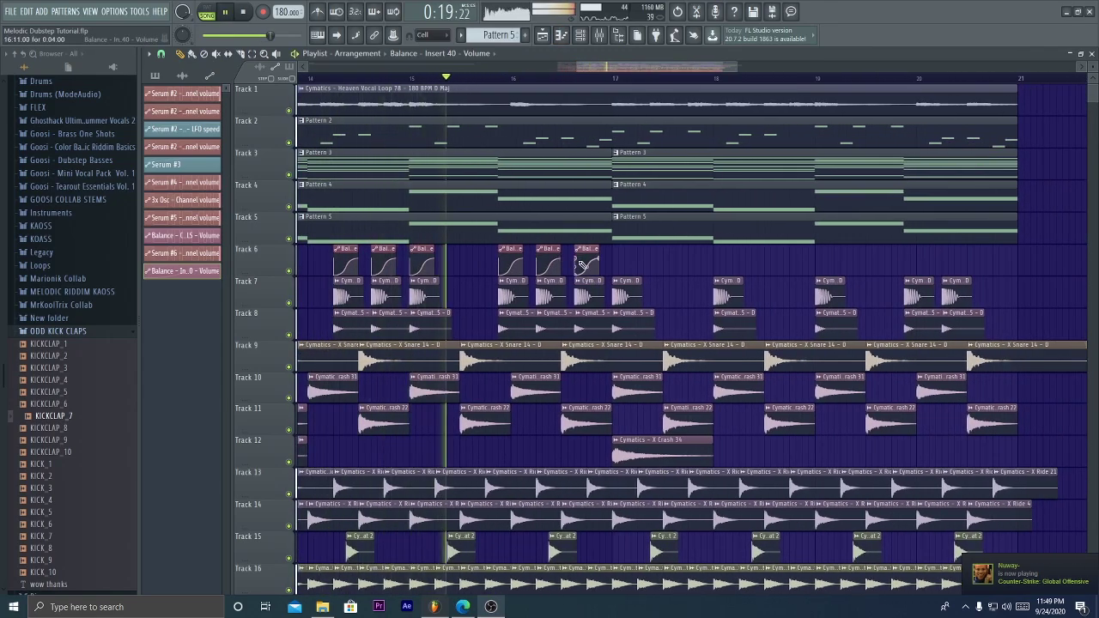
click(620, 267)
click(666, 267)
scroll(574, 174, left, 3)
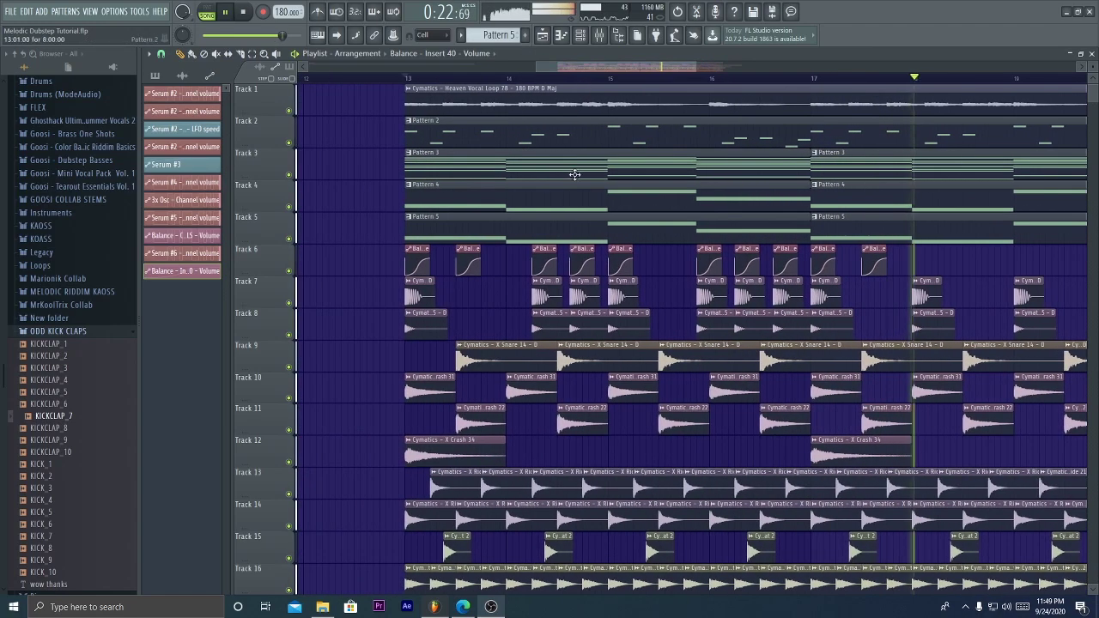
click(659, 264)
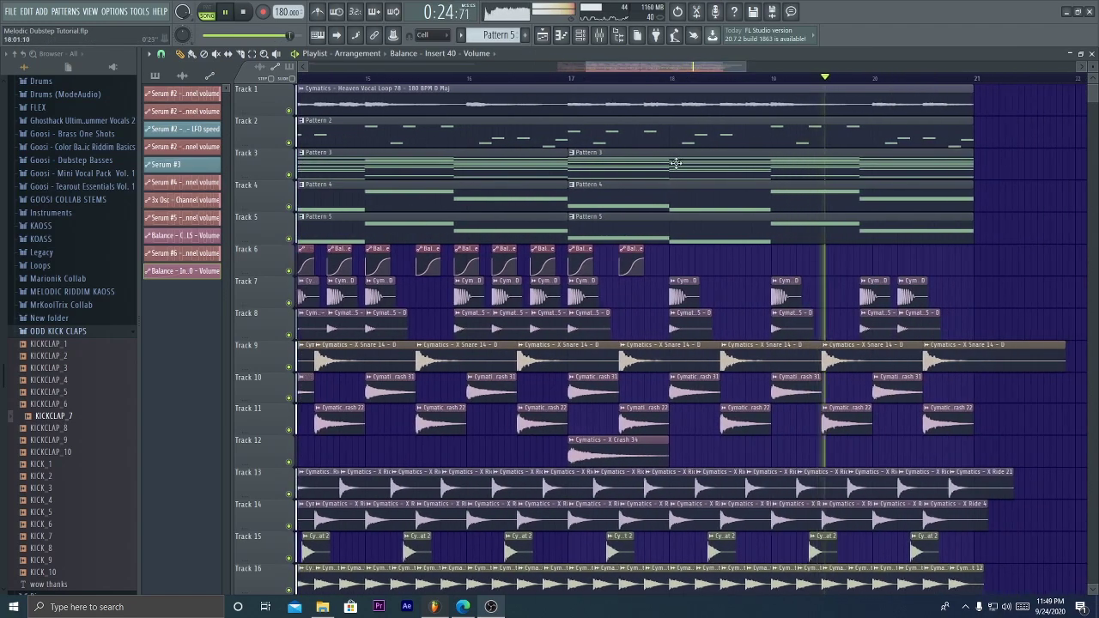
click(674, 263)
Delete the Insert 40 volume automation, kick and snare clips from bar 17 onward
scroll(579, 85, down, 3)
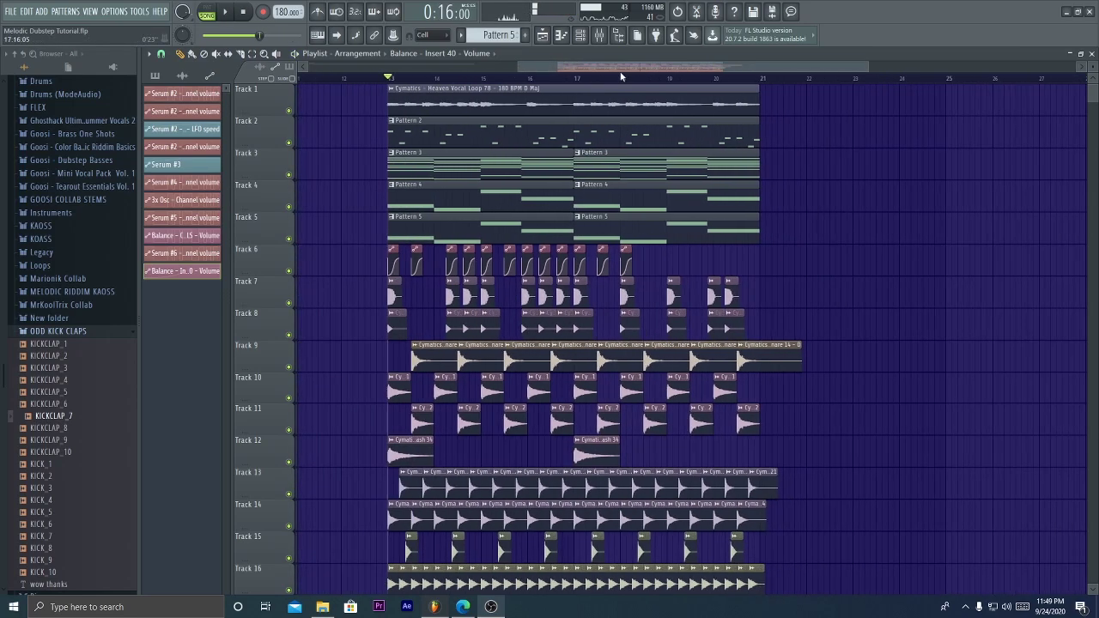
right_click(740, 296)
right_click(723, 297)
right_click(684, 296)
right_click(637, 296)
right_click(601, 296)
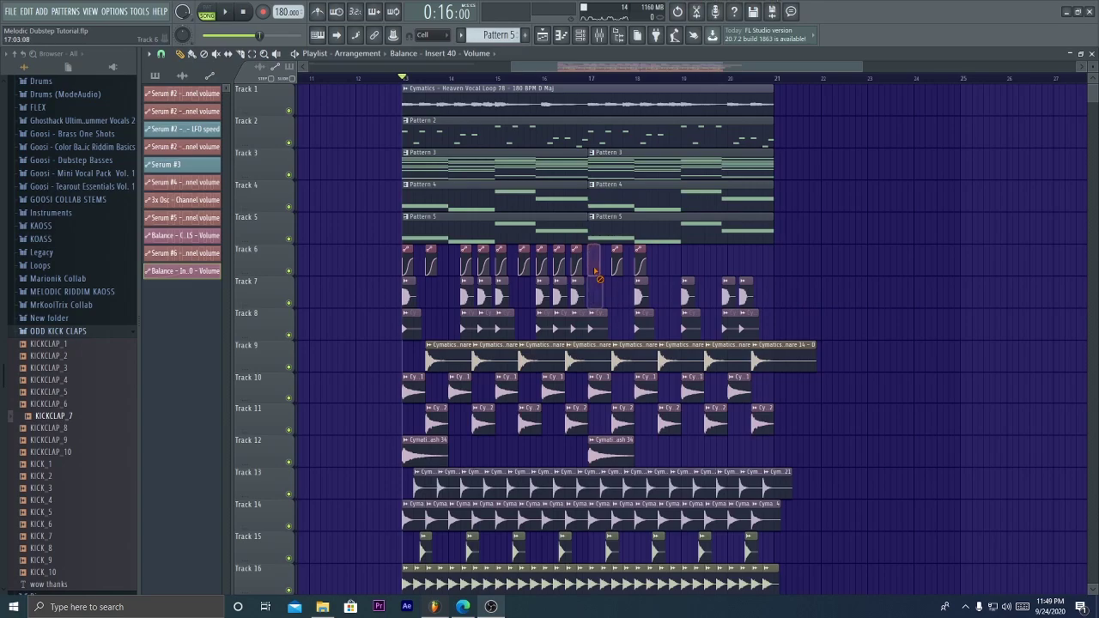
right_click(772, 357)
right_click(725, 356)
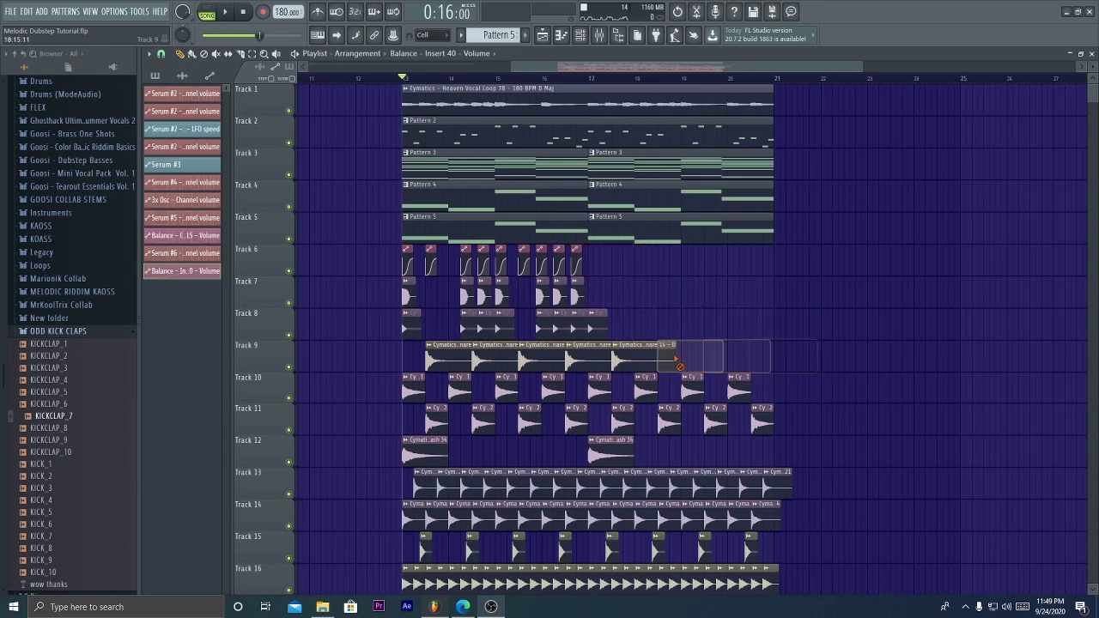
right_click(678, 357)
right_click(648, 347)
Add a shortened Insert 40 volume automation clip on Track 6 for the last snare before bar 17
key(space)
scroll(548, 105, up, 3)
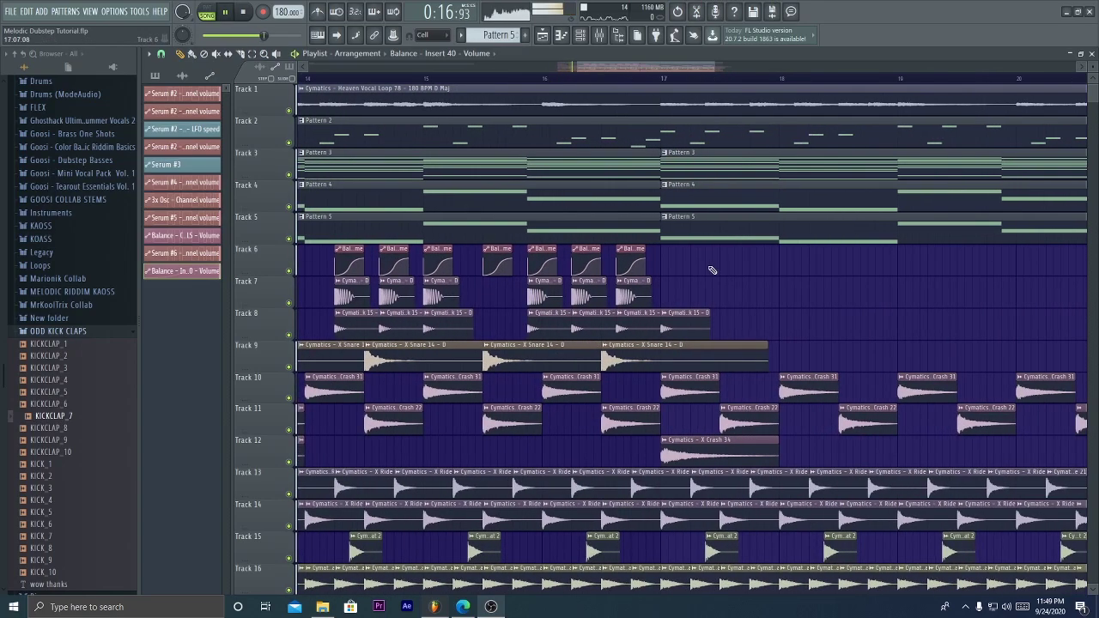
click(655, 263)
drag(664, 256, 614, 252)
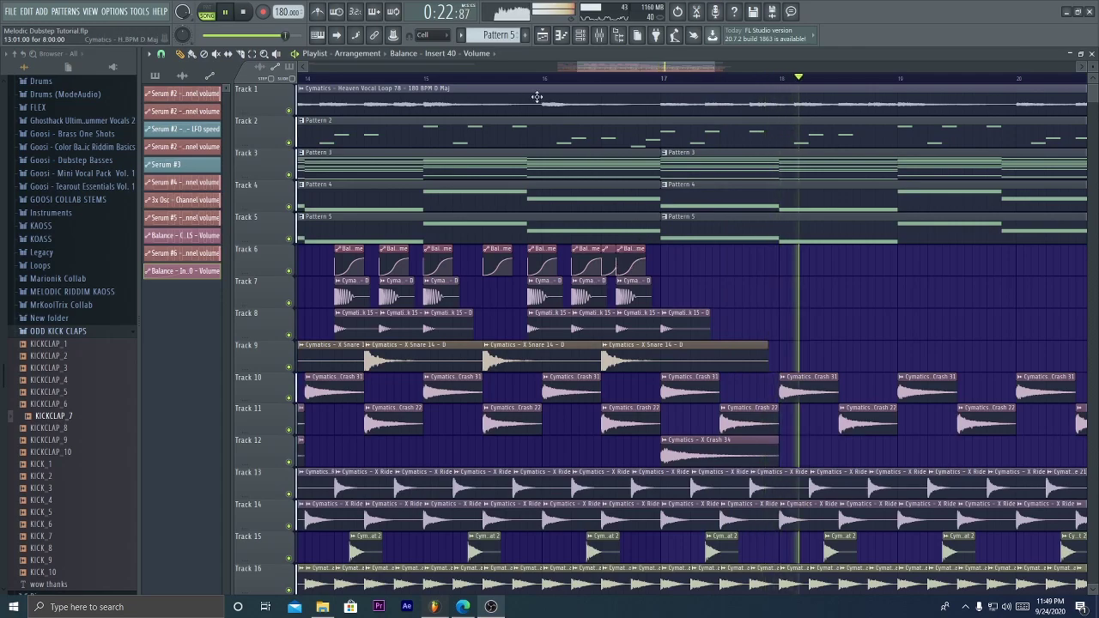
Duplicate the bar 13–16 automation, kick and snare clips on Tracks 6 to 9 to bar 17 and play the result
key(space)
scroll(521, 81, down, 3)
drag(632, 258, 370, 362)
mouse_move(410, 356)
shift+mouse_down()
mouse_move(353, 355)
mouse_move(690, 350)
mouse_move(633, 338)
shift+mouse_up()
key(space)
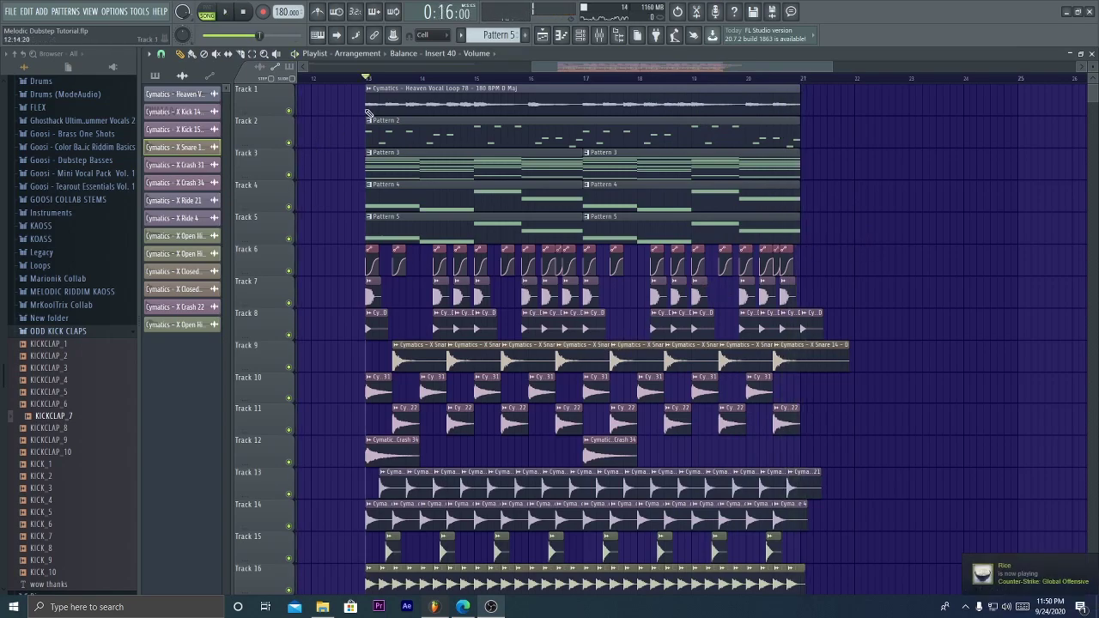
Play the drop from bar 13 to check the sidechain ducking against the kicks and snares
scroll(365, 104, up, 4)
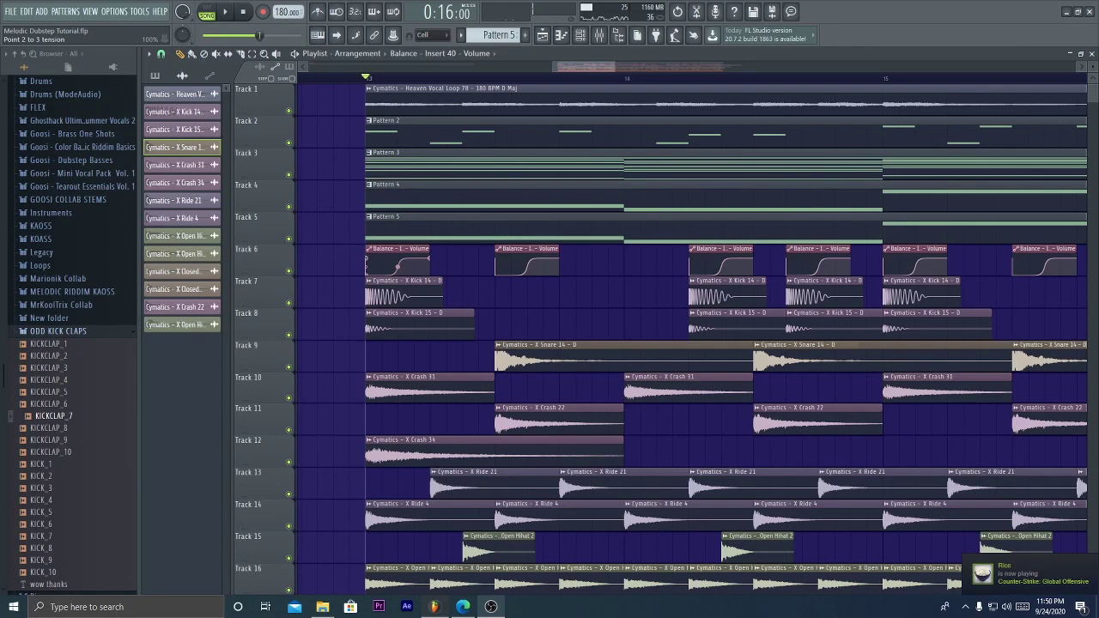
scroll(498, 70, down, 3)
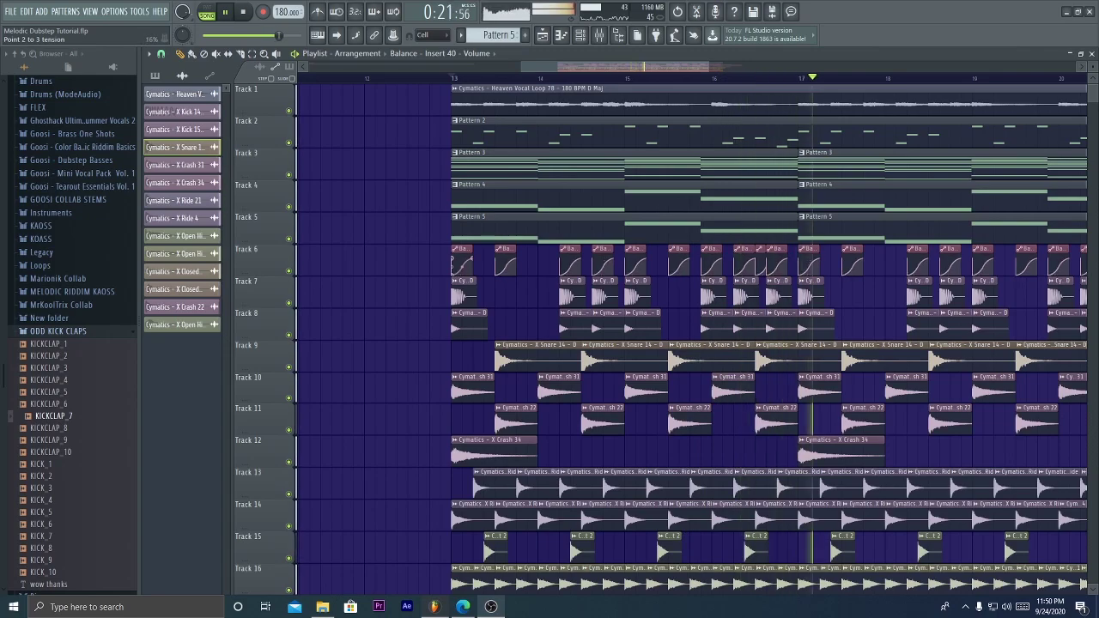
scroll(773, 262, down, 4)
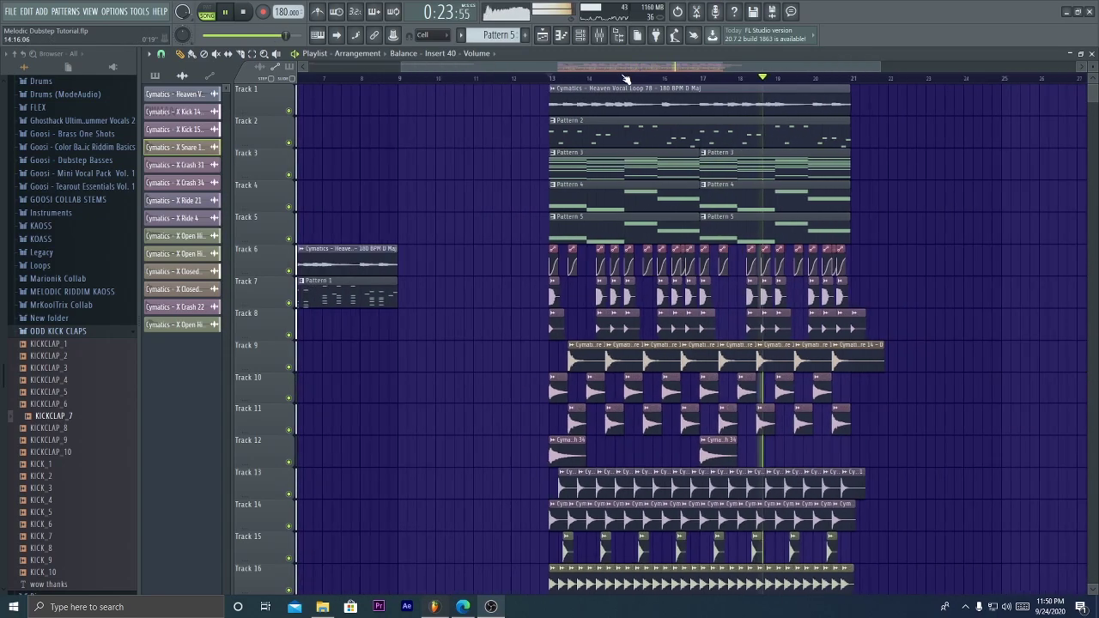
key(space)
Select all drop clips in bars 13–20 on Tracks 1 to 24, duplicate them to bar 21 and play the result
scroll(956, 407, down, 5)
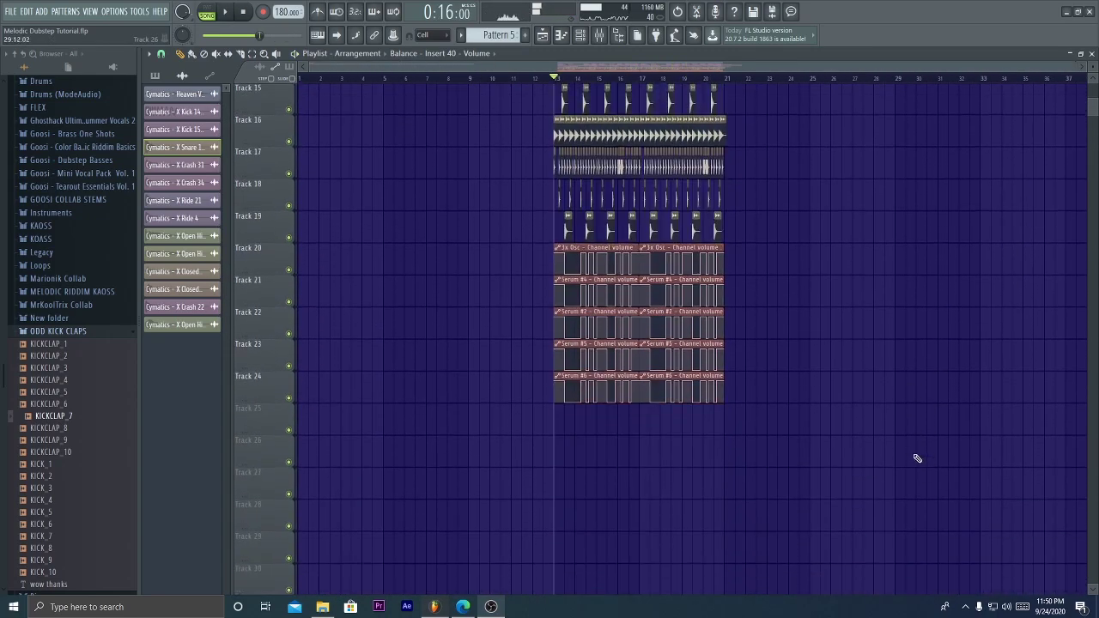
drag(909, 534, 500, 5)
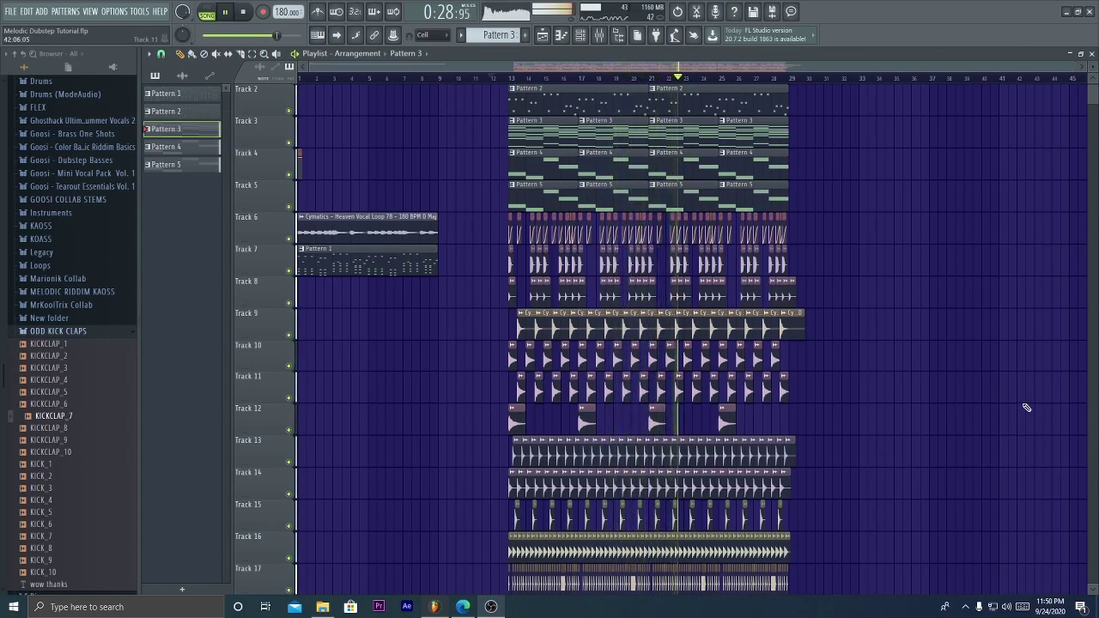
scroll(889, 343, up, 1)
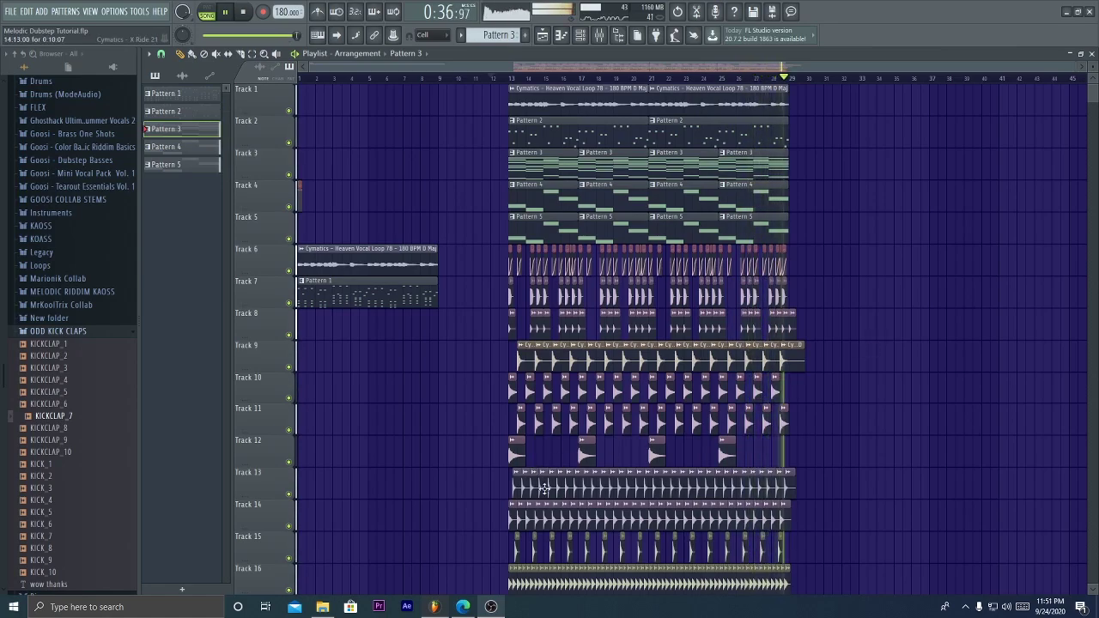
key(space)
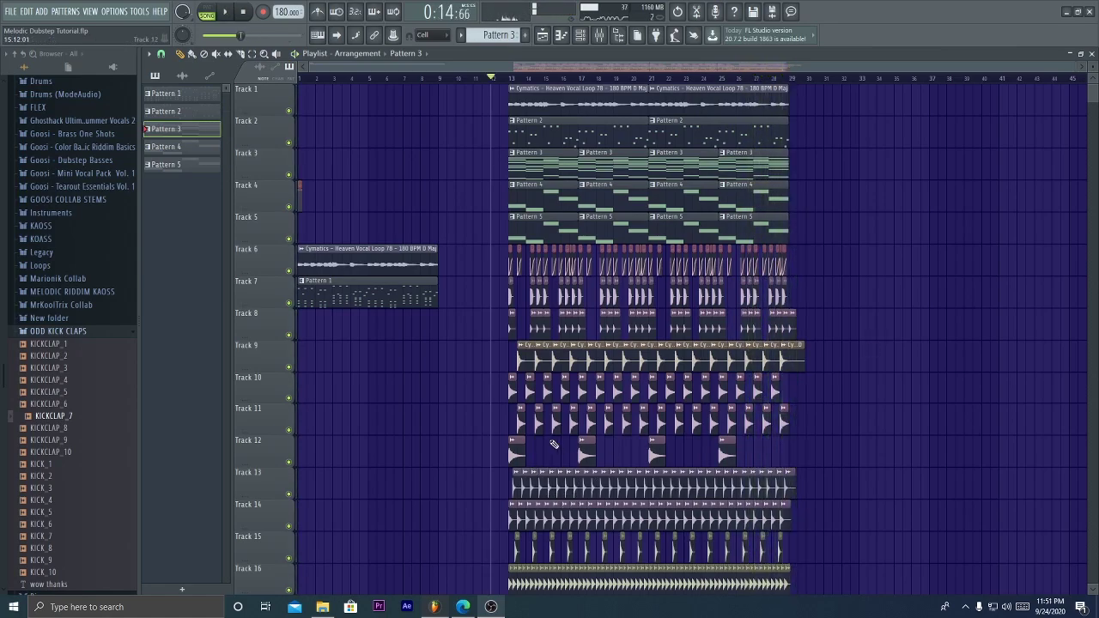
Move the playback position to bar 13 and delete the first Pattern 2 clip on Track 2
scroll(711, 409, down, 8)
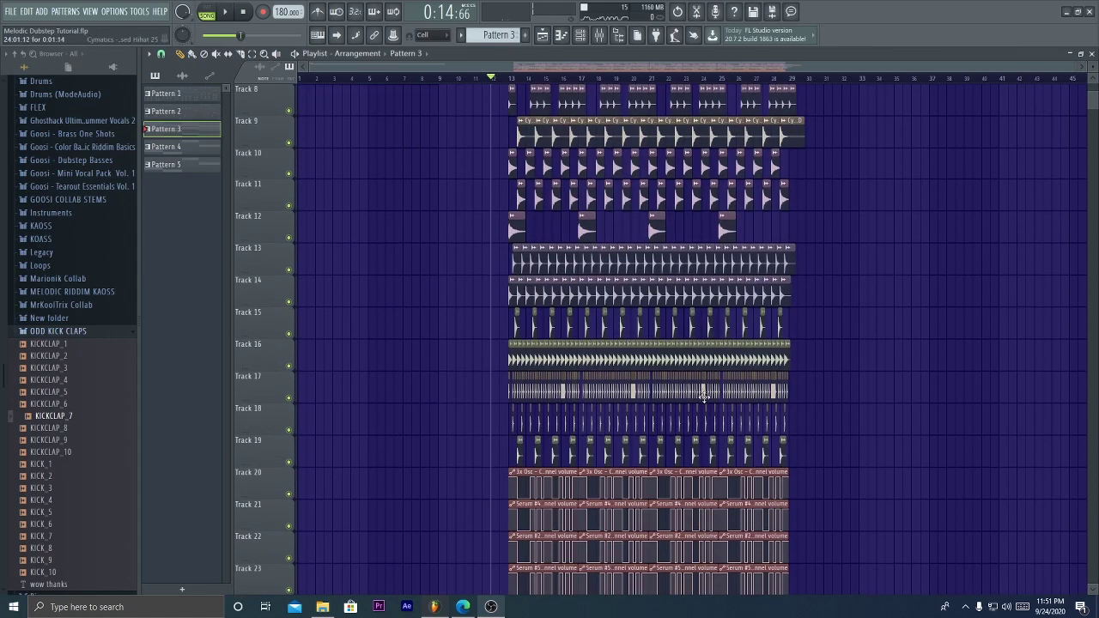
scroll(710, 410, up, 8)
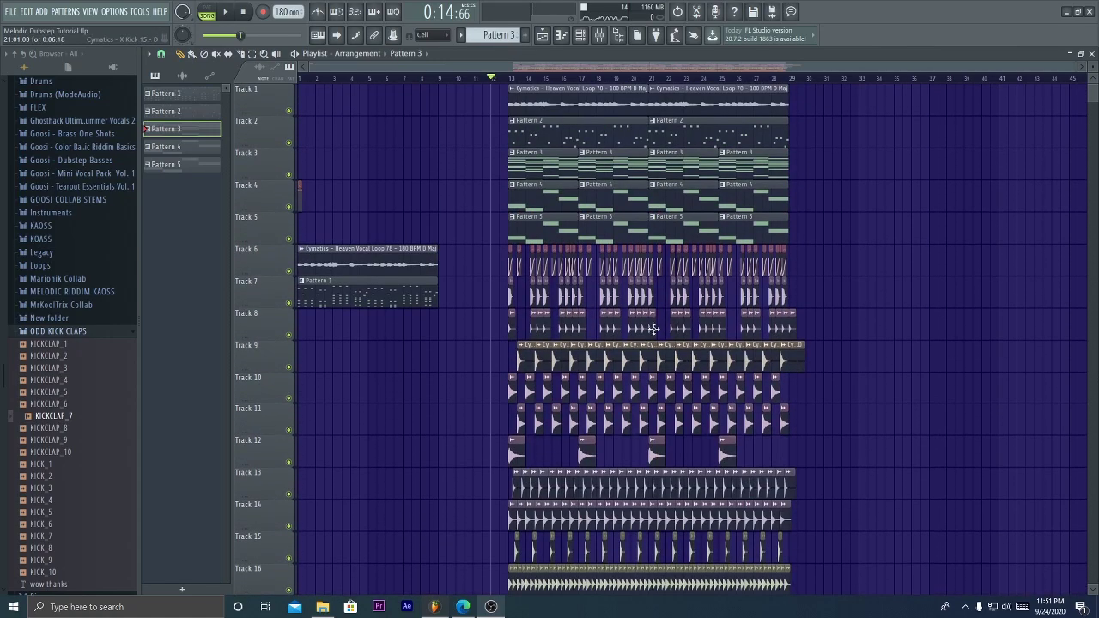
scroll(522, 75, up, 2)
click(510, 77)
right_click(496, 138)
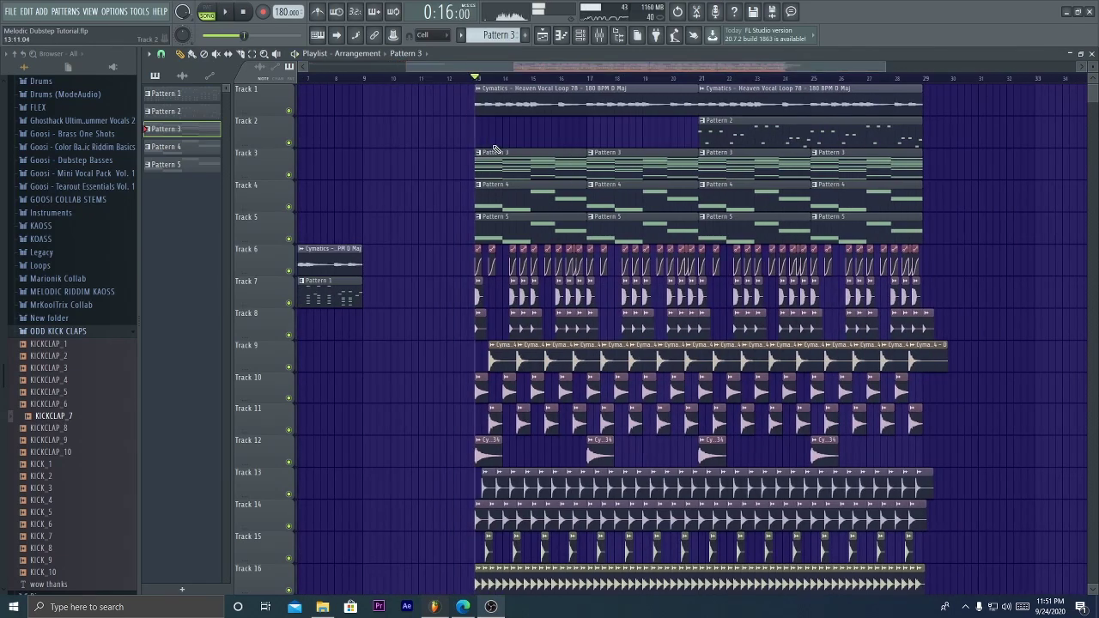
scroll(629, 76, down, 4)
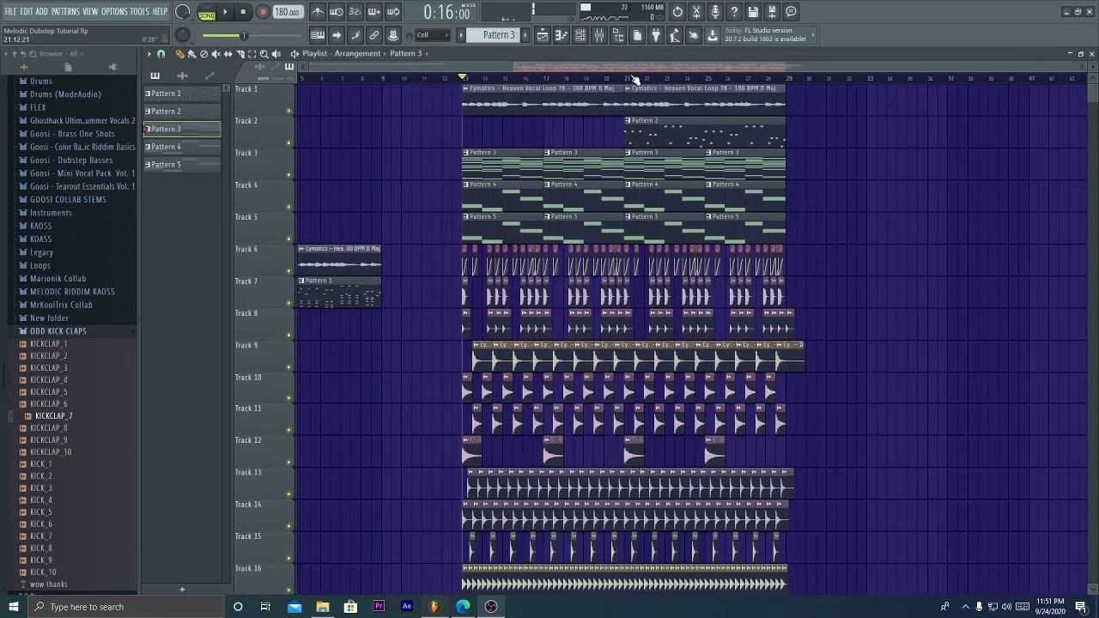
scroll(876, 128, down, 10)
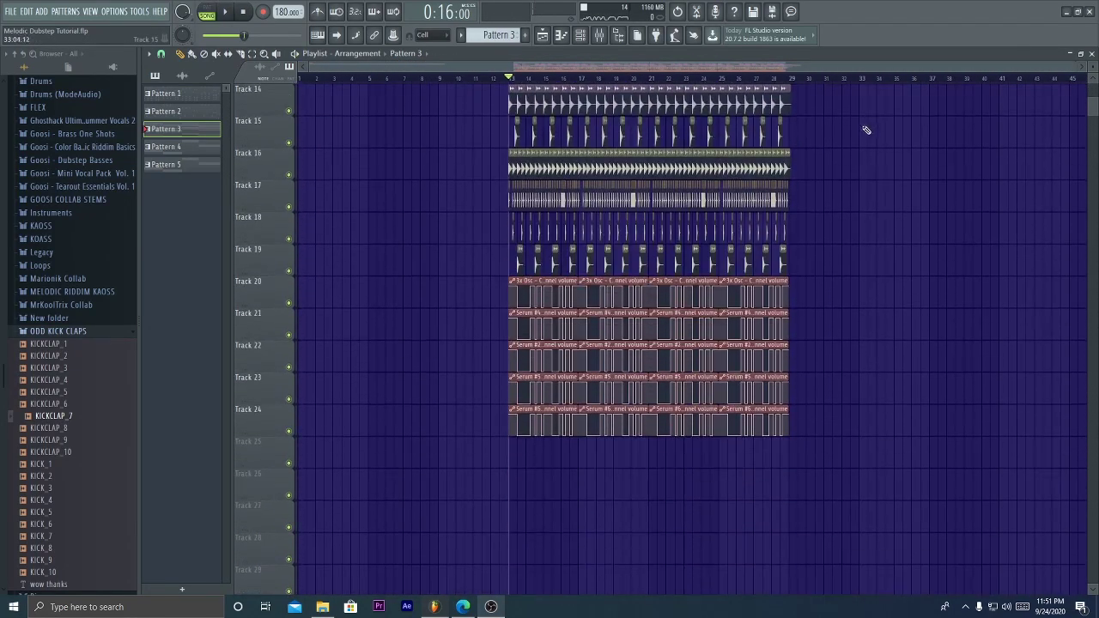
scroll(773, 189, up, 8)
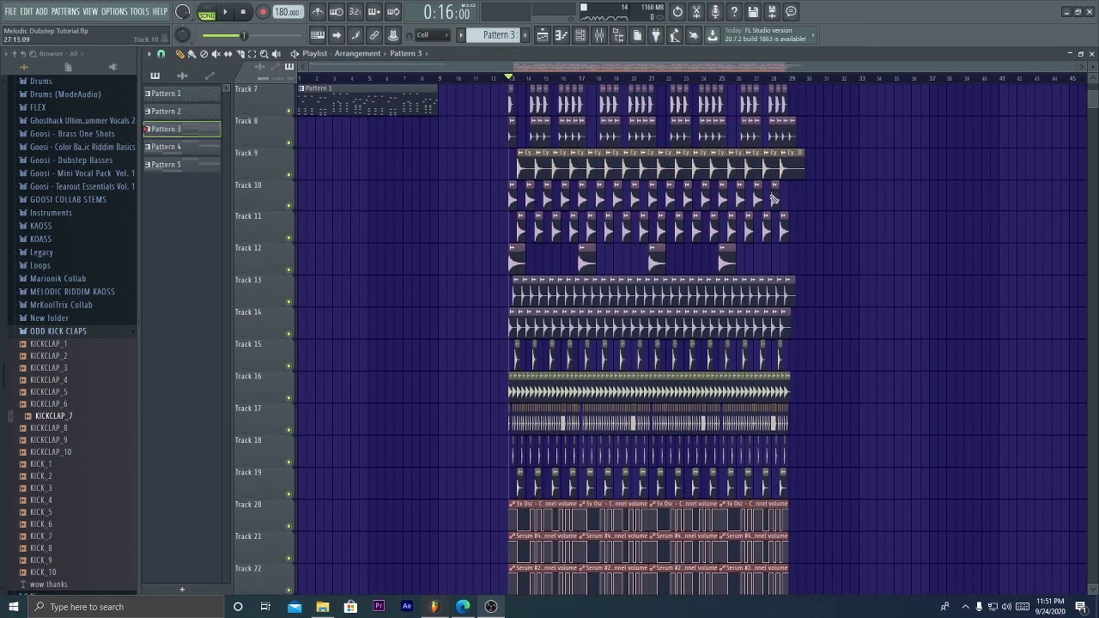
scroll(738, 223, up, 2)
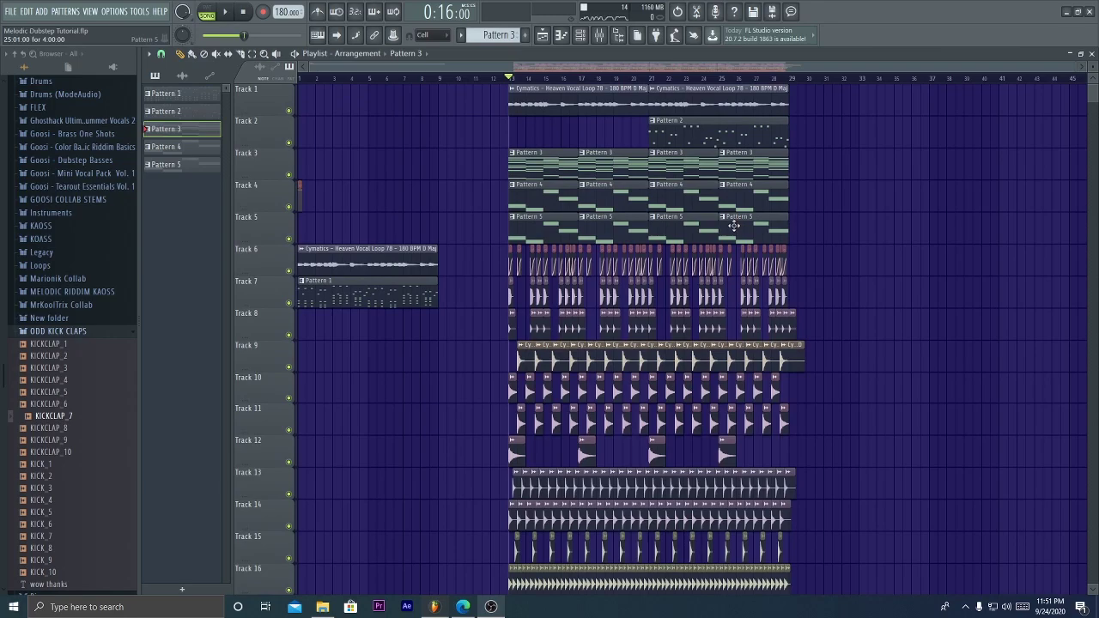
scroll(729, 231, down, 3)
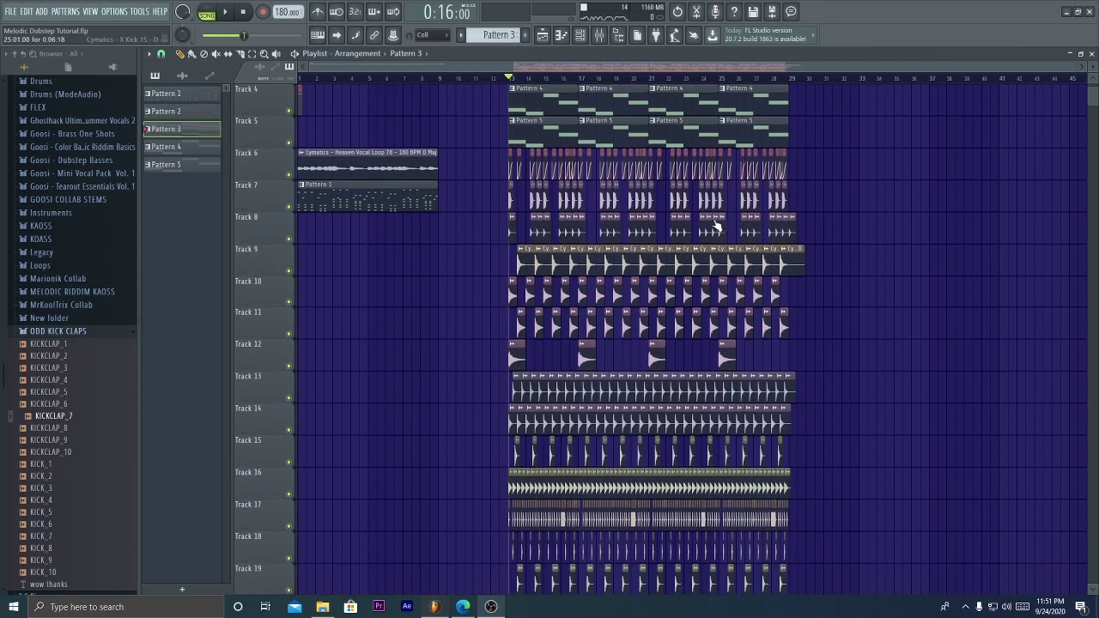